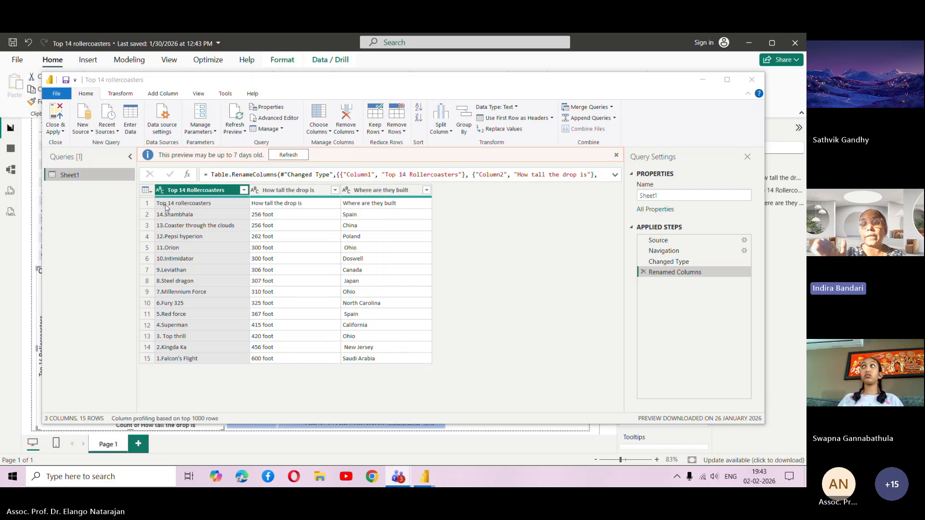
# Step: Delete the Renamed Columns step from the Sheet1 query's applied steps
pyautogui.click(227, 208)
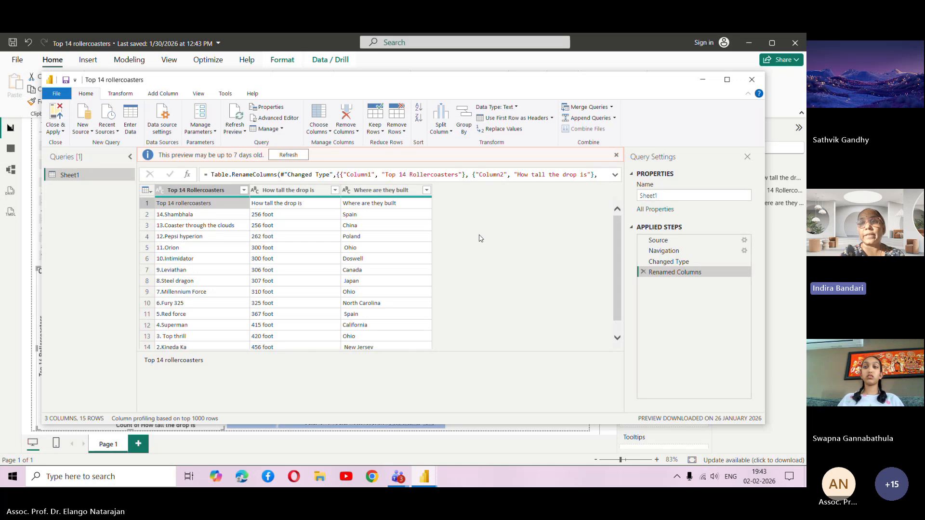
pyautogui.click(643, 272)
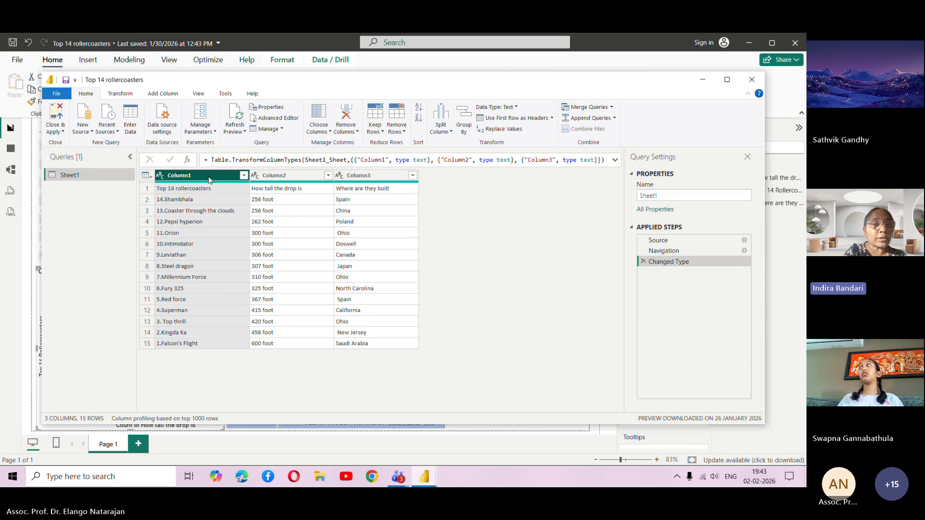
pyautogui.click(244, 176)
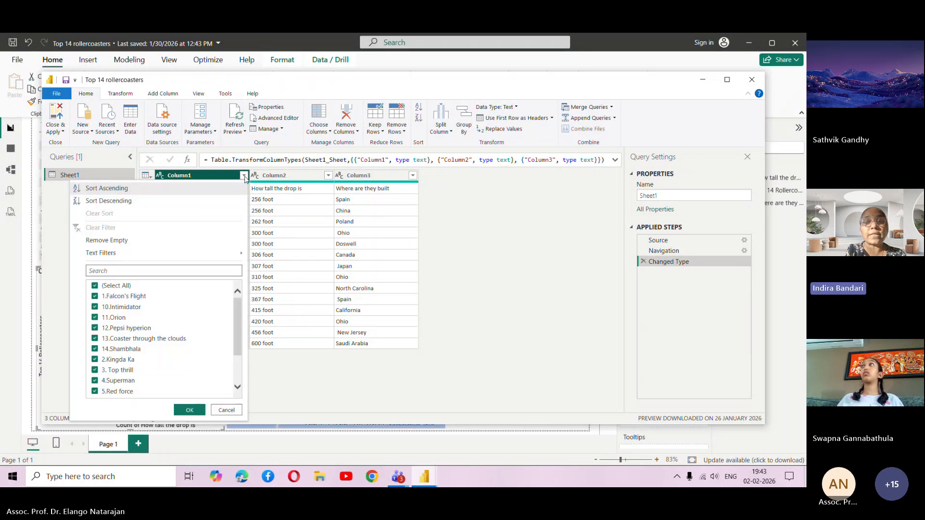
pyautogui.click(266, 211)
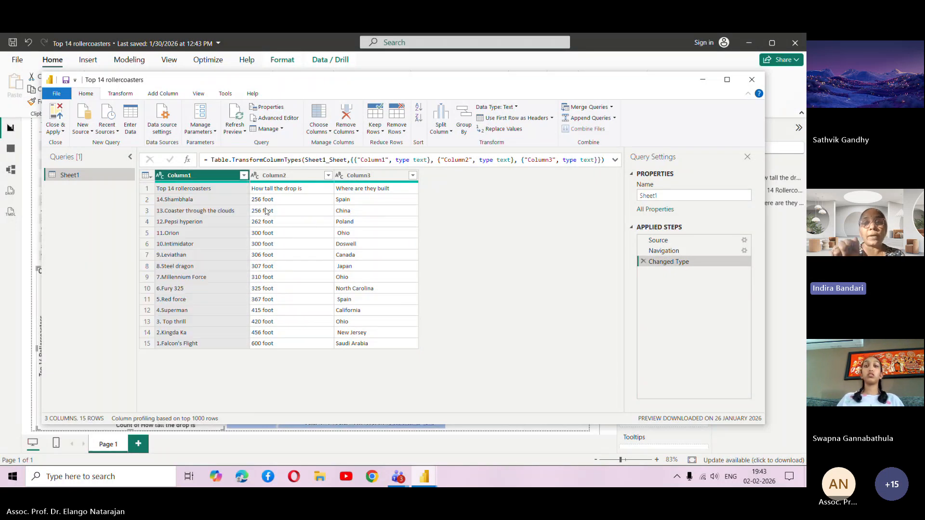
pyautogui.doubleClick(198, 179)
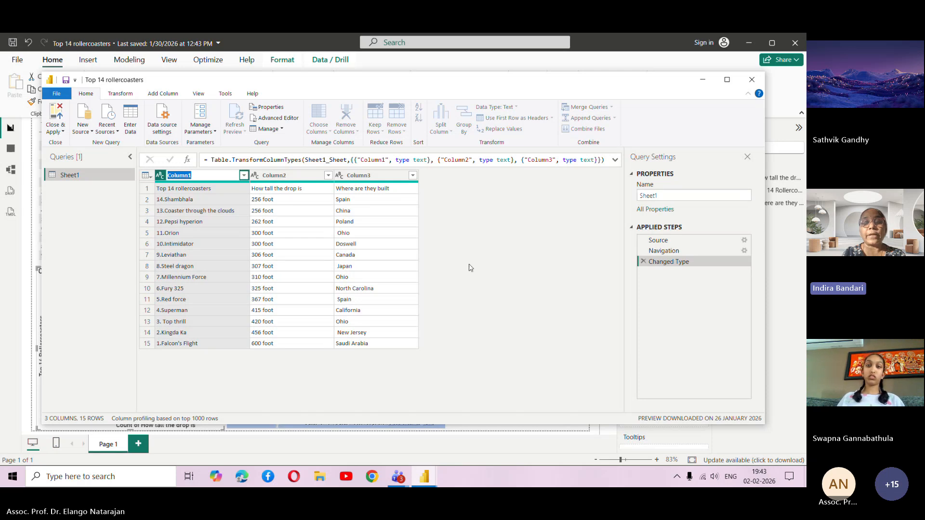
pyautogui.click(452, 260)
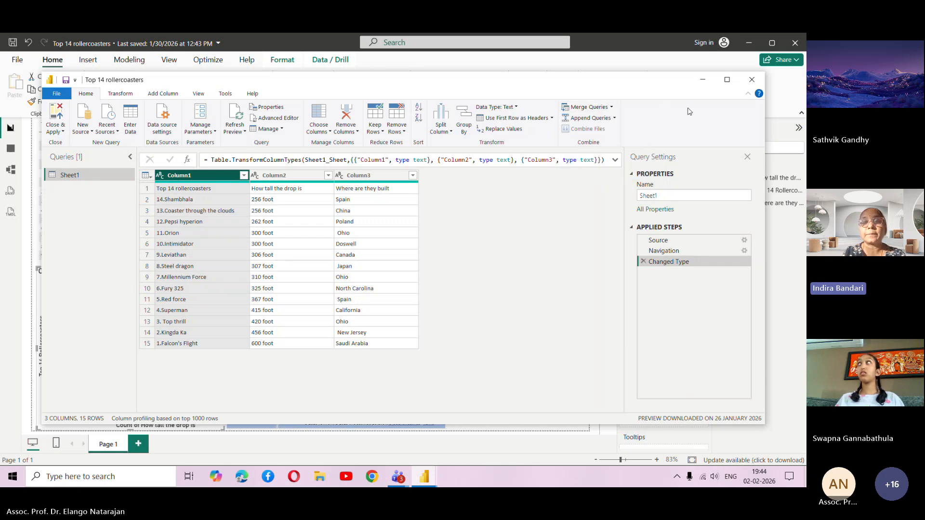
# Step: Promote the first row of Sheet1 to column headers and apply the query changes to the report
pyautogui.click(500, 122)
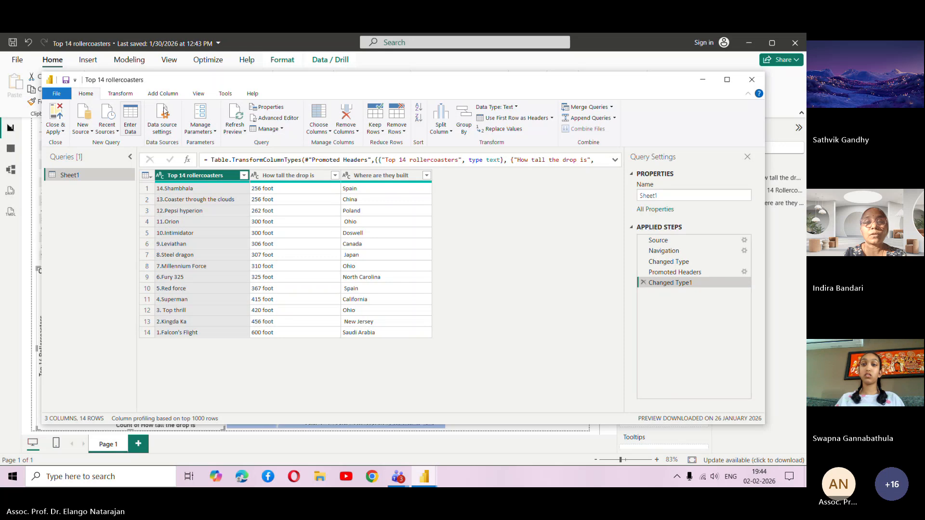
pyautogui.click(751, 79)
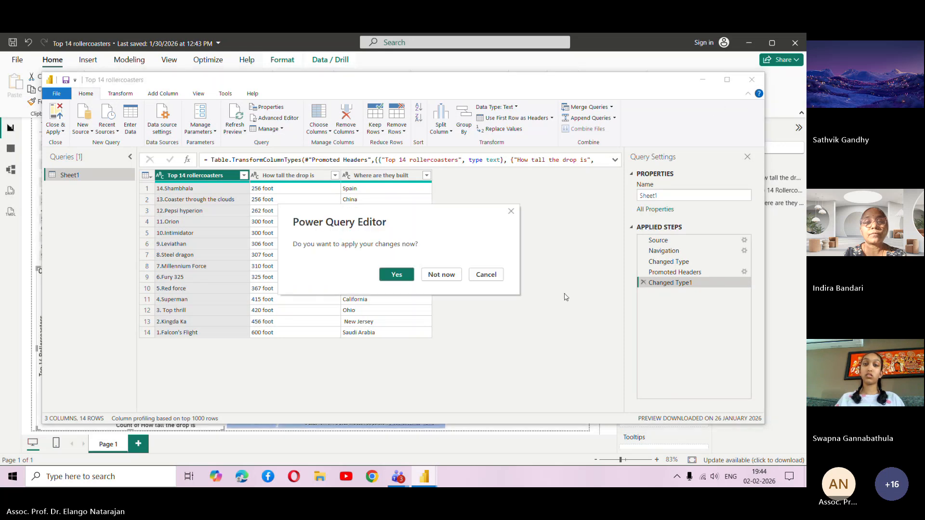
pyautogui.click(407, 274)
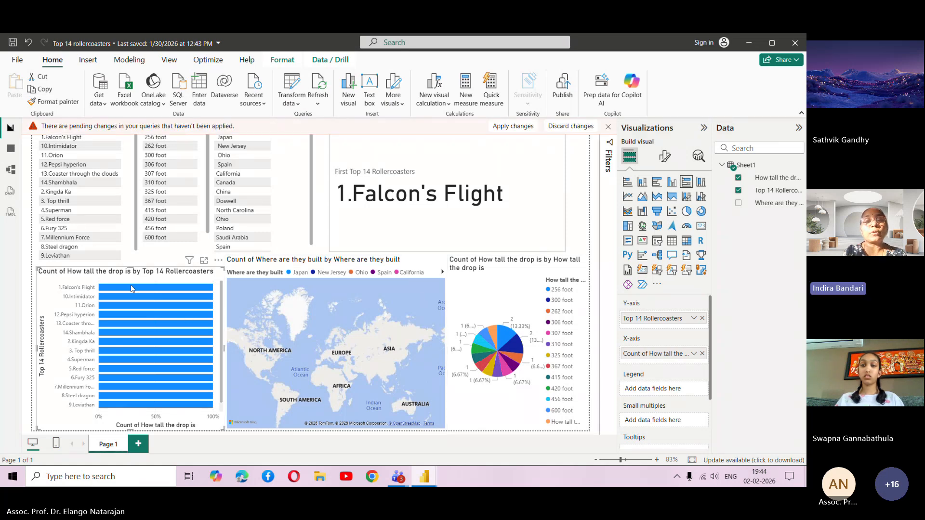
pyautogui.click(515, 126)
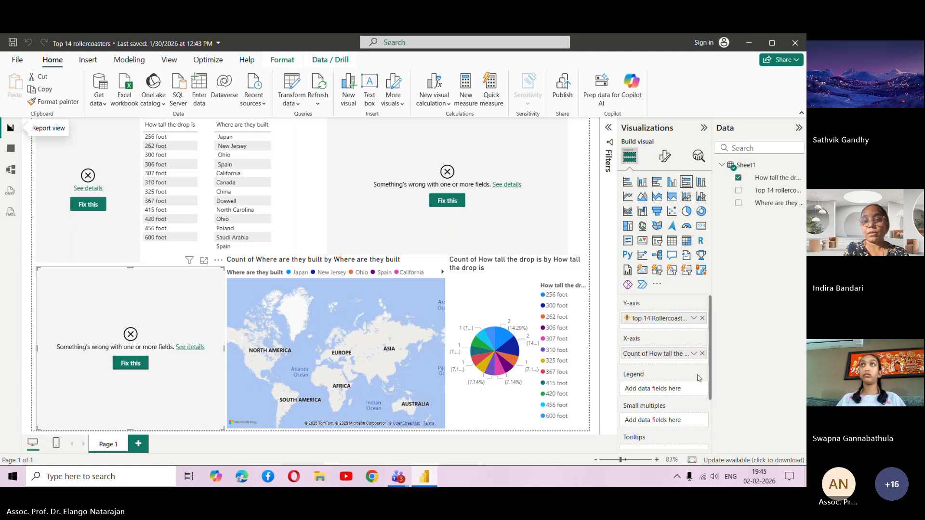
# Step: Replace the broken Y-axis field of the bar chart with the Top 14 rollercoasters field
pyautogui.click(702, 319)
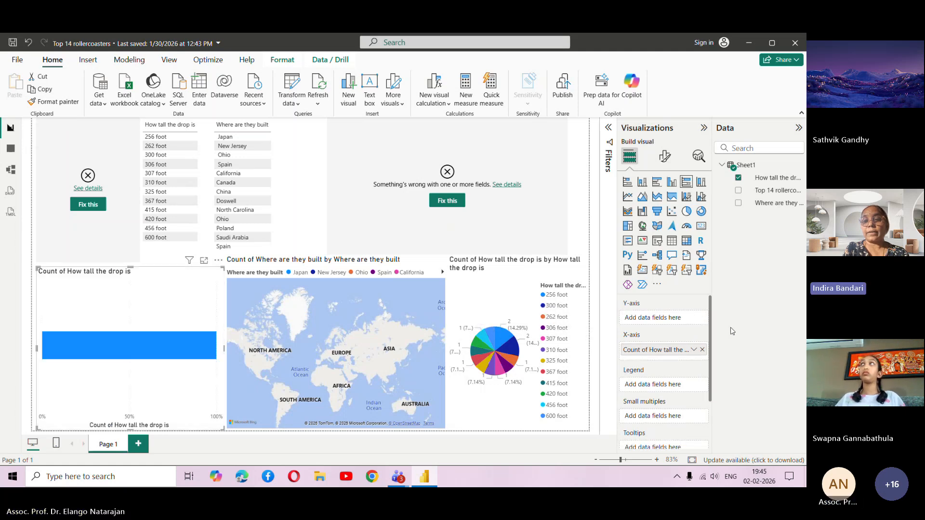
pyautogui.moveTo(765, 191); pyautogui.dragTo(673, 317)
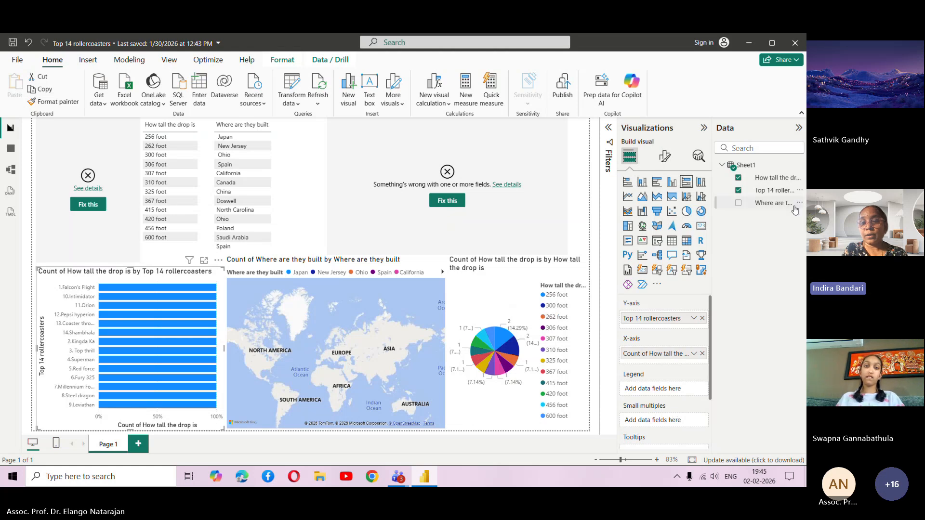
pyautogui.click(693, 354)
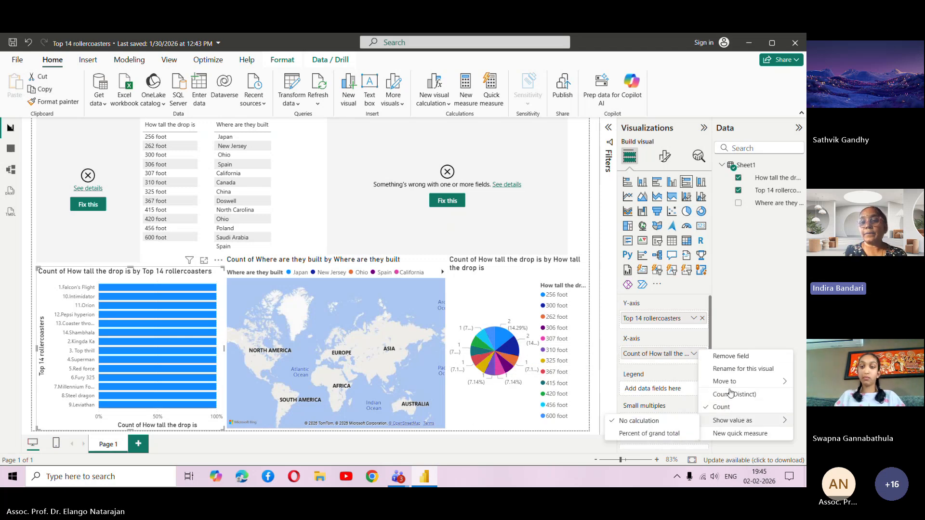
pyautogui.click(745, 324)
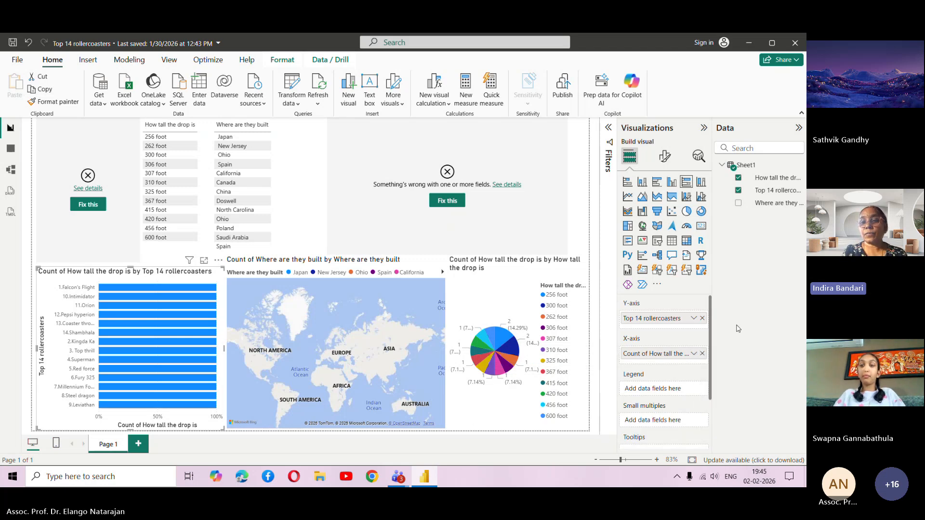
pyautogui.click(694, 355)
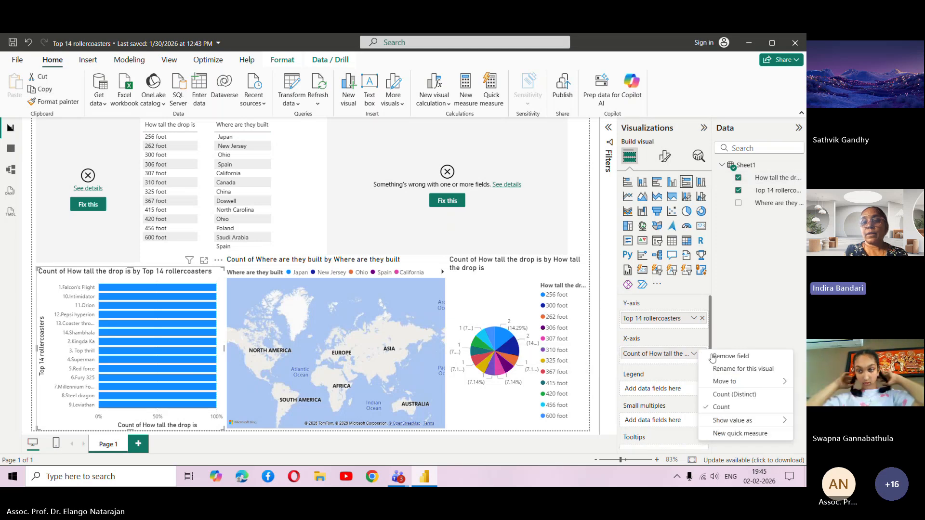
pyautogui.click(694, 319)
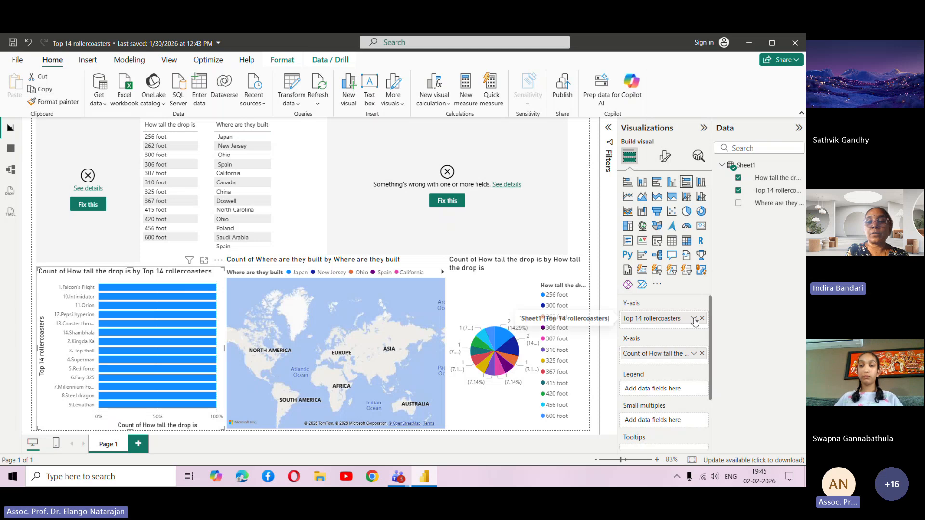
pyautogui.click(694, 318)
pyautogui.click(686, 367)
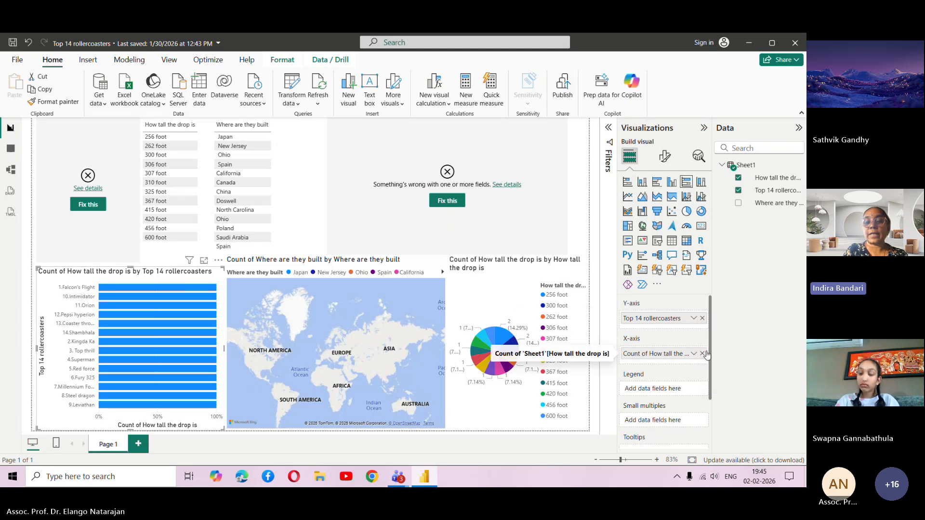
# Step: Remove the count of How tall the drop is from the bar chart's X-axis and check the Sheet1 table data
pyautogui.click(702, 355)
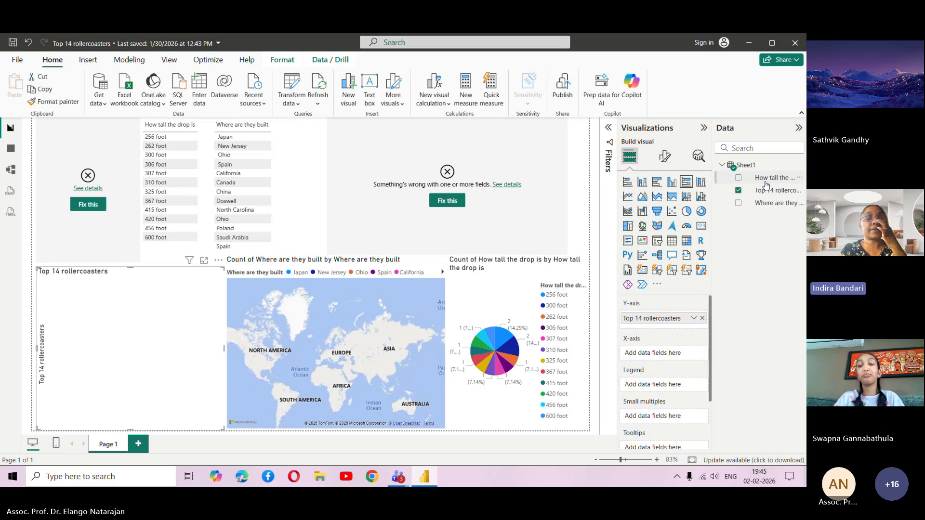
pyautogui.click(11, 149)
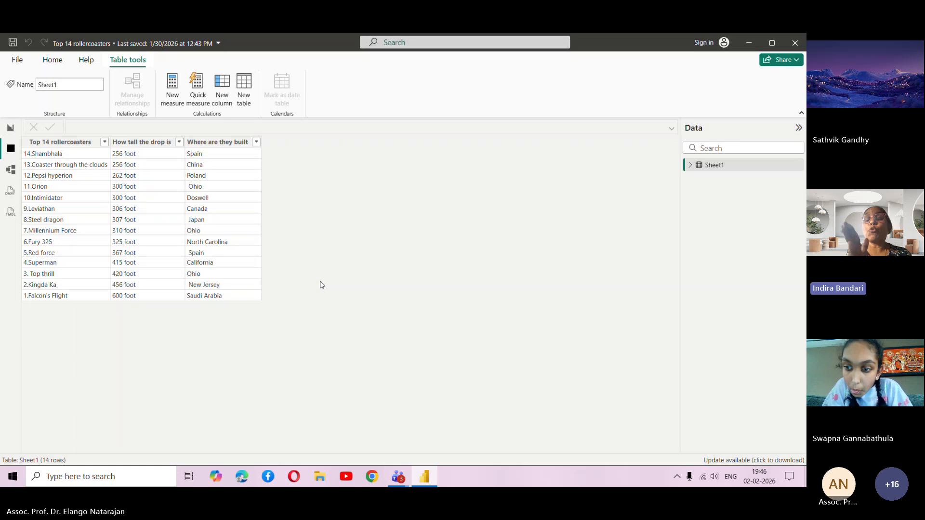
pyautogui.click(12, 127)
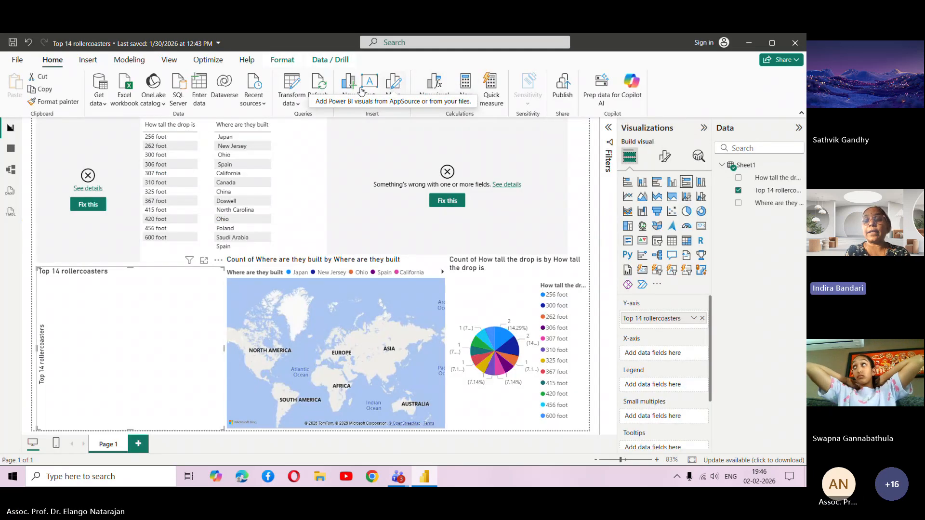
# Step: Reopen the query editor and split the How tall the drop is column at each occurrence of the space delimiter
pyautogui.click(291, 84)
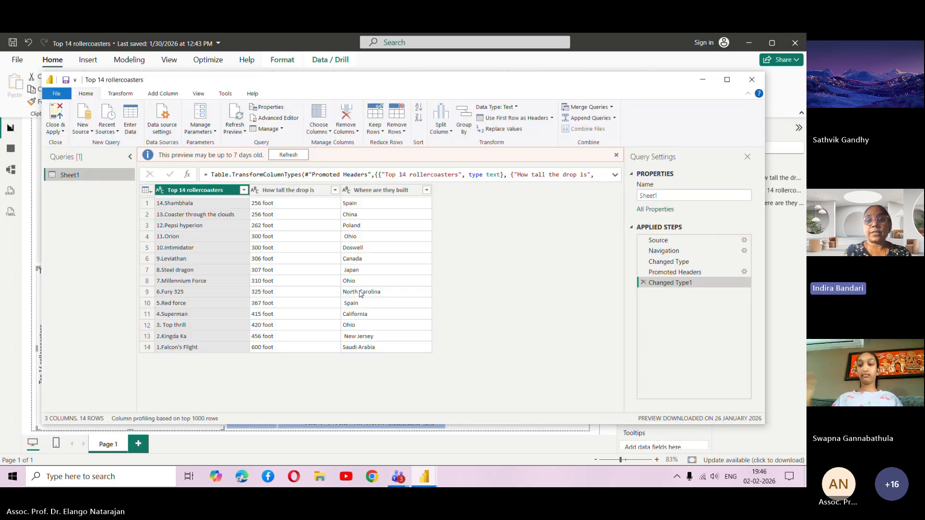
pyautogui.click(292, 205)
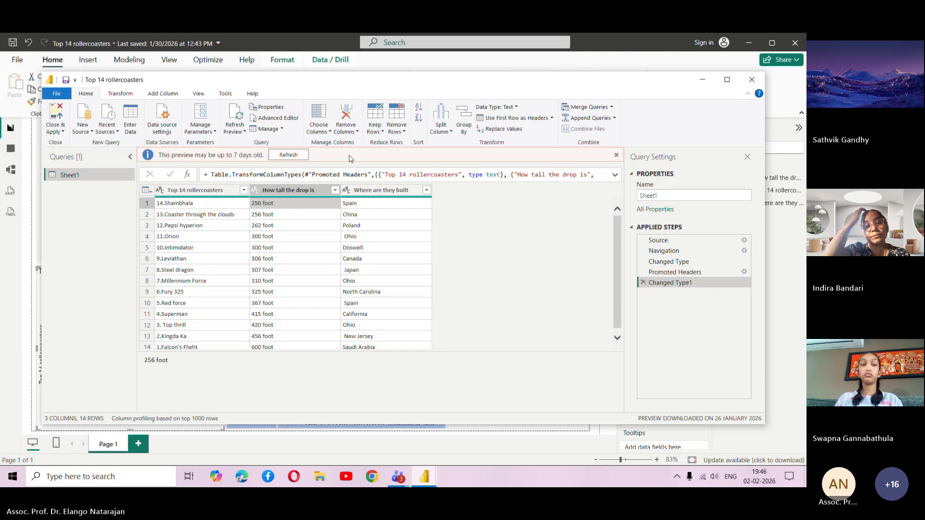
pyautogui.scroll(-1, 351, 159)
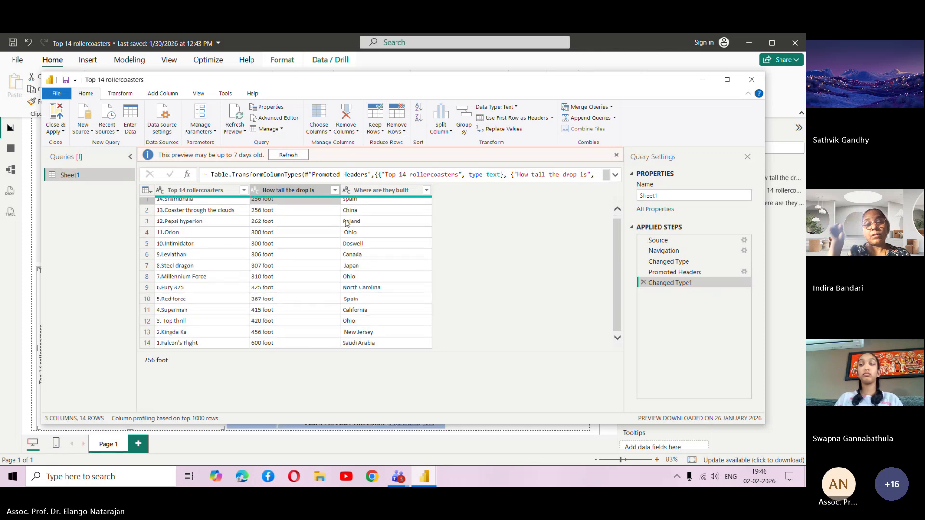
pyautogui.scroll(1, 370, 240)
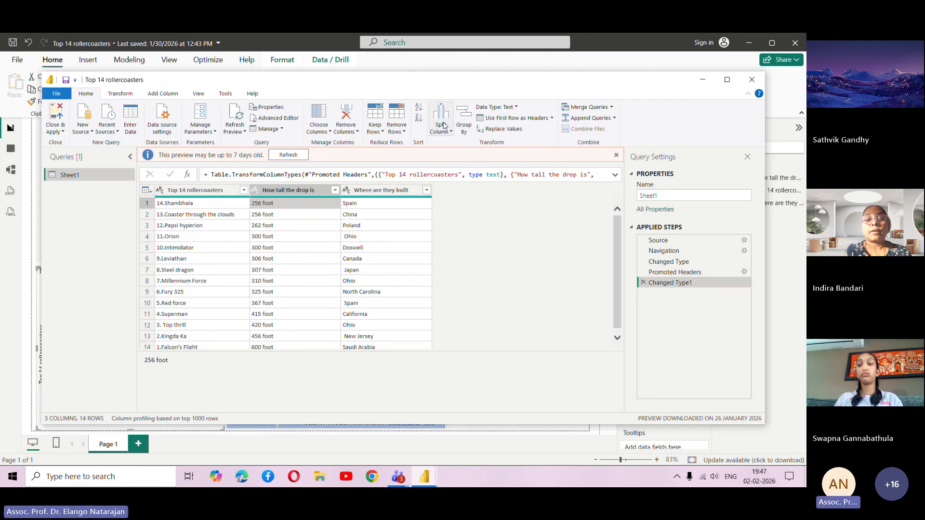
pyautogui.click(444, 126)
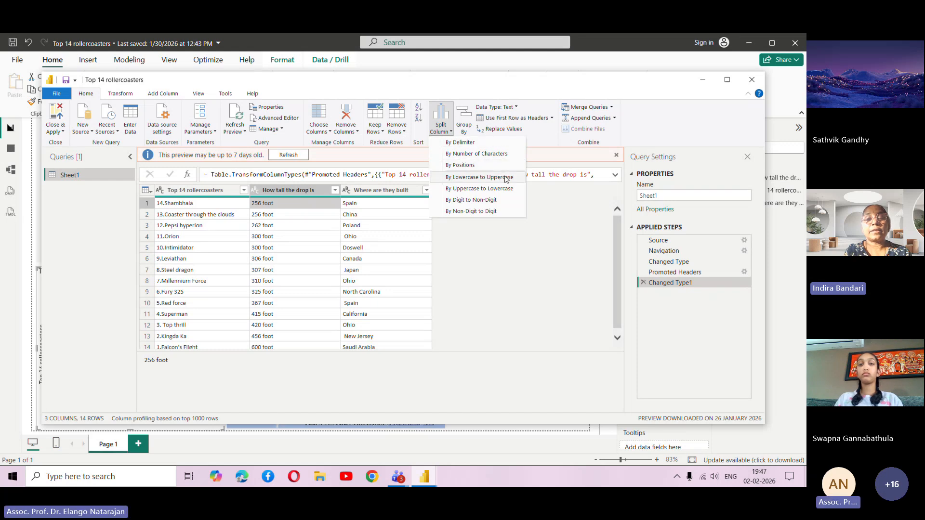
pyautogui.click(491, 145)
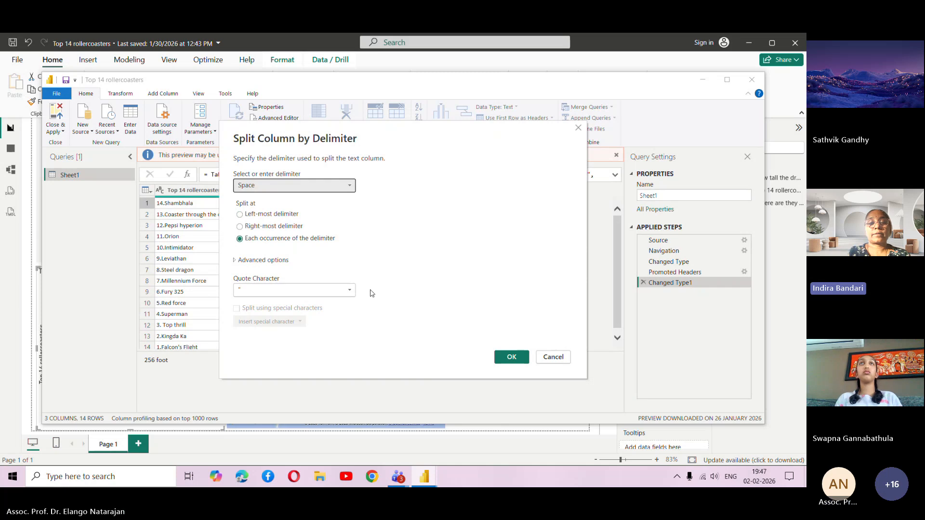
pyautogui.click(510, 357)
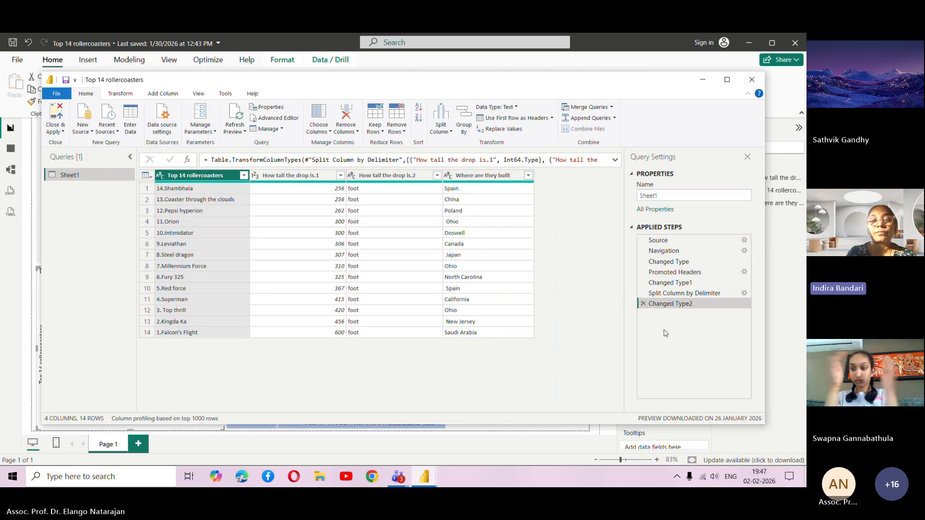
# Step: Delete the automatic Changed Type2 step and set the How tall the drop is.1 column's data type to Whole Number
pyautogui.click(398, 266)
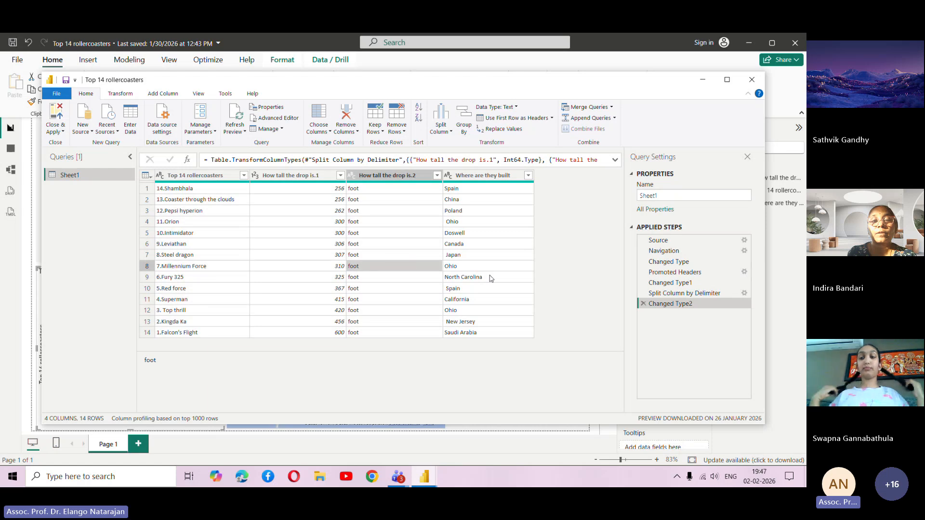
pyautogui.click(643, 304)
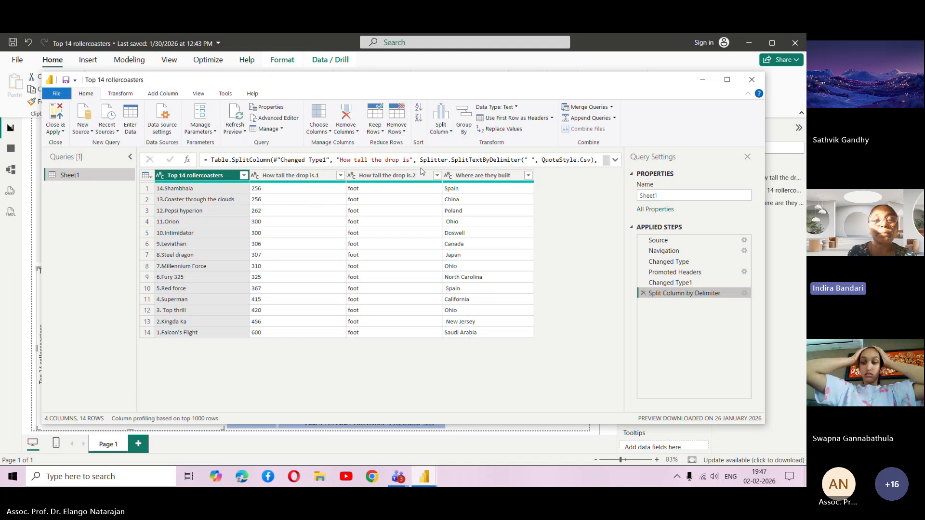
pyautogui.click(312, 193)
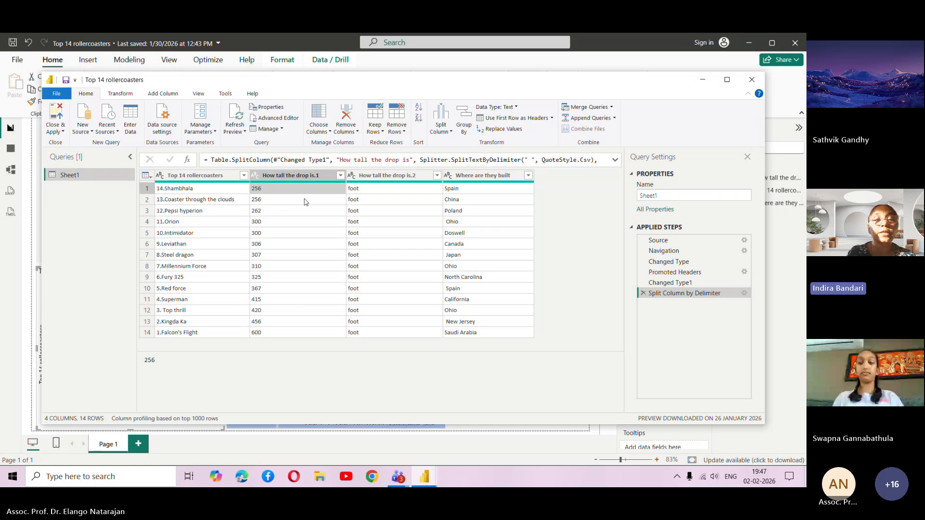
pyautogui.click(255, 176)
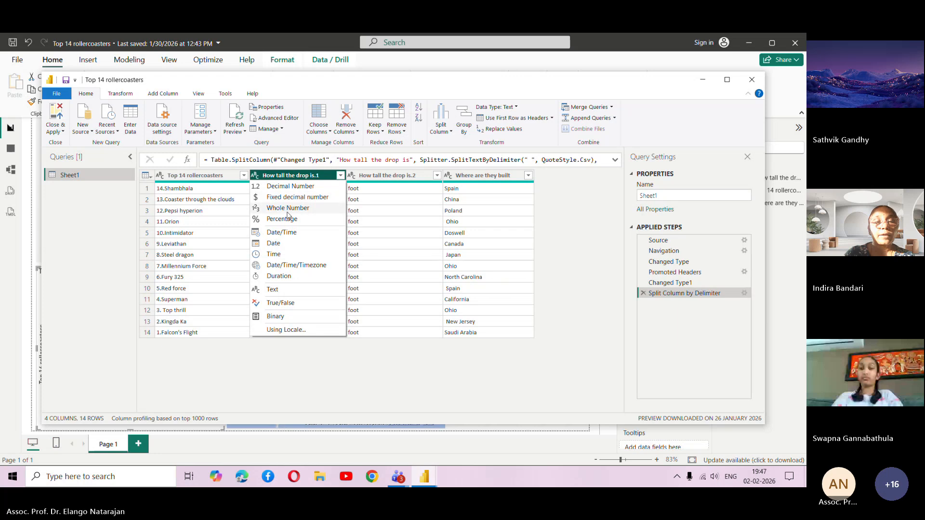
pyautogui.click(288, 212)
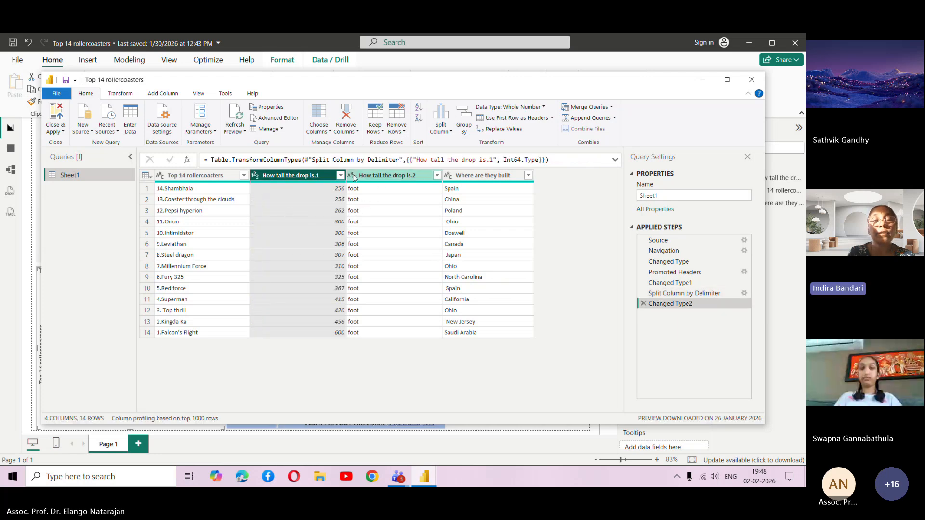
# Step: Remove the How tall the drop is.2 column containing the foot unit from the query
pyautogui.click(413, 177)
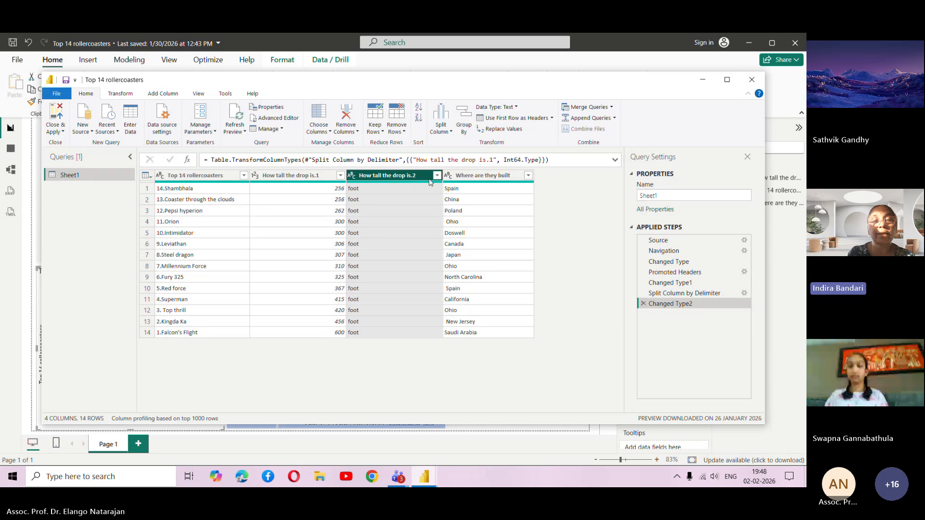
pyautogui.click(437, 177)
pyautogui.click(412, 177)
pyautogui.rightClick(410, 175)
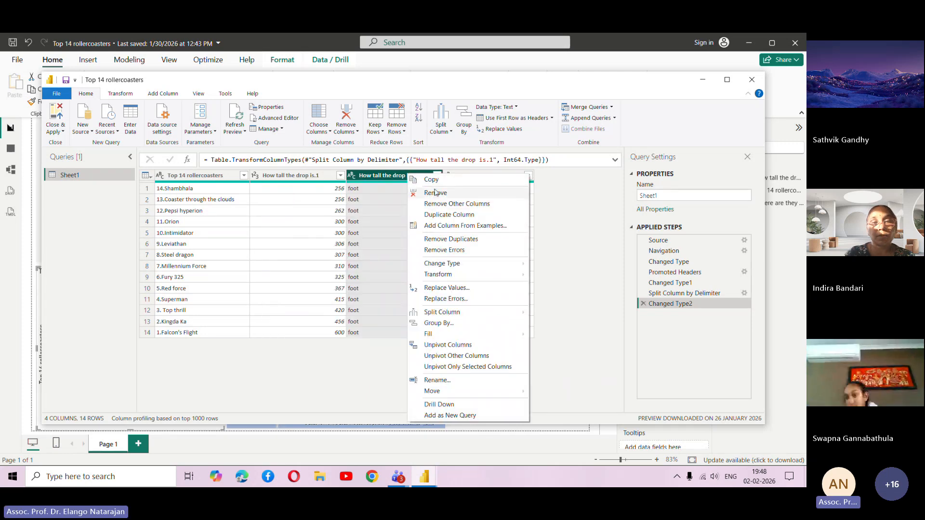
pyautogui.click(435, 193)
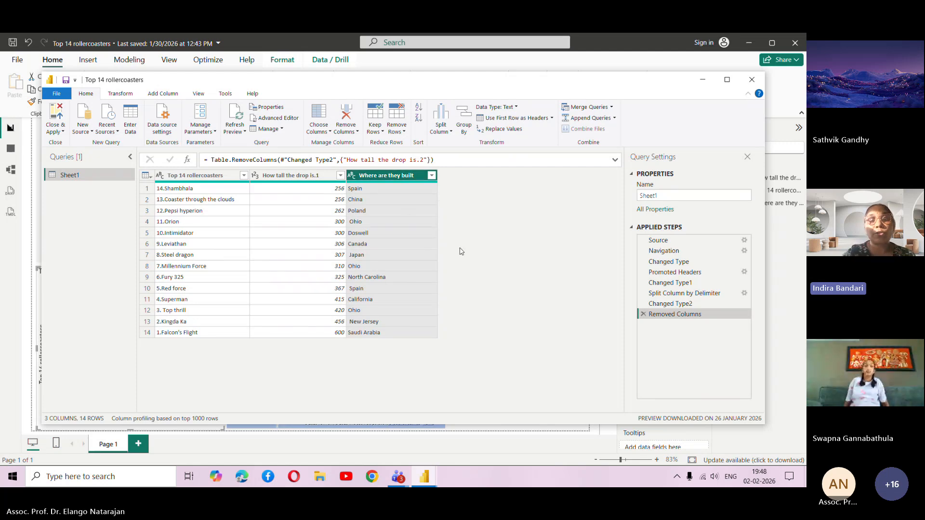
# Step: Rename the How tall the drop is.1 column to How tall the drop is, and close the query editor applying the changes
pyautogui.click(318, 177)
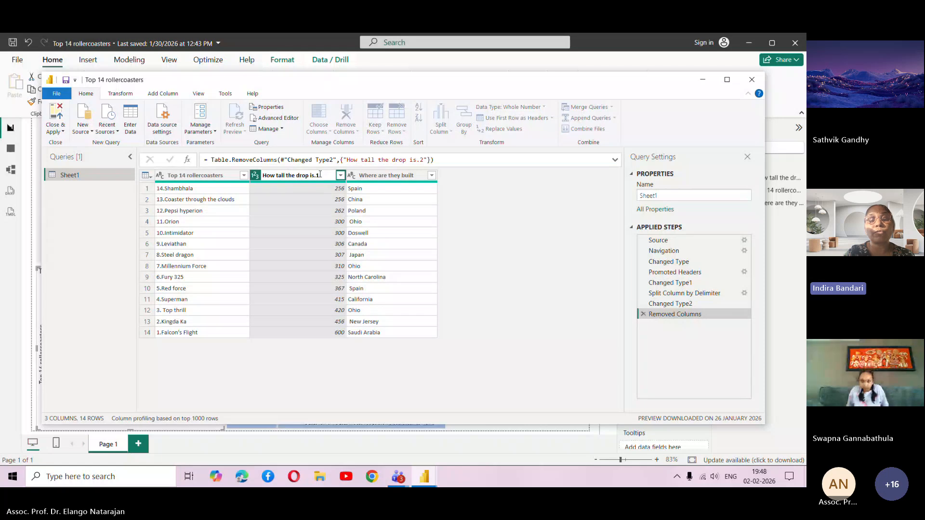
pyautogui.press('BackSpace')
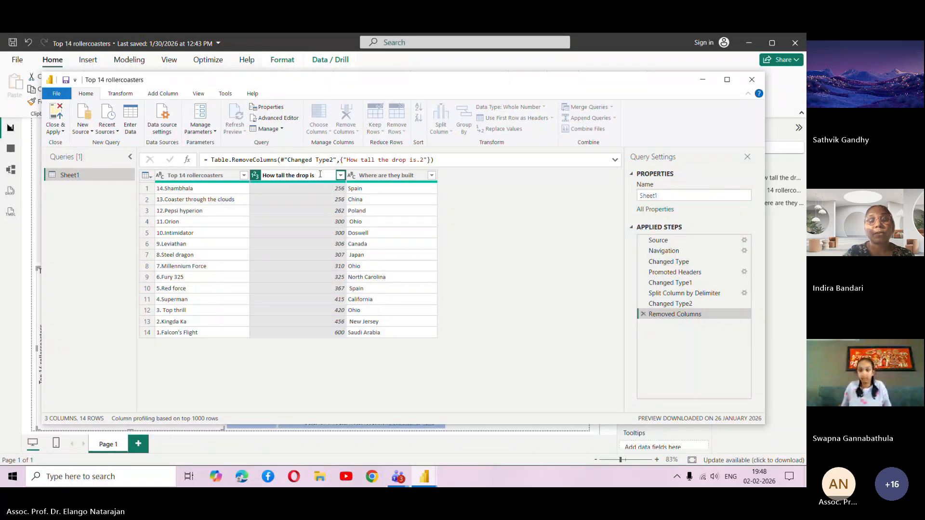
pyautogui.press('Return')
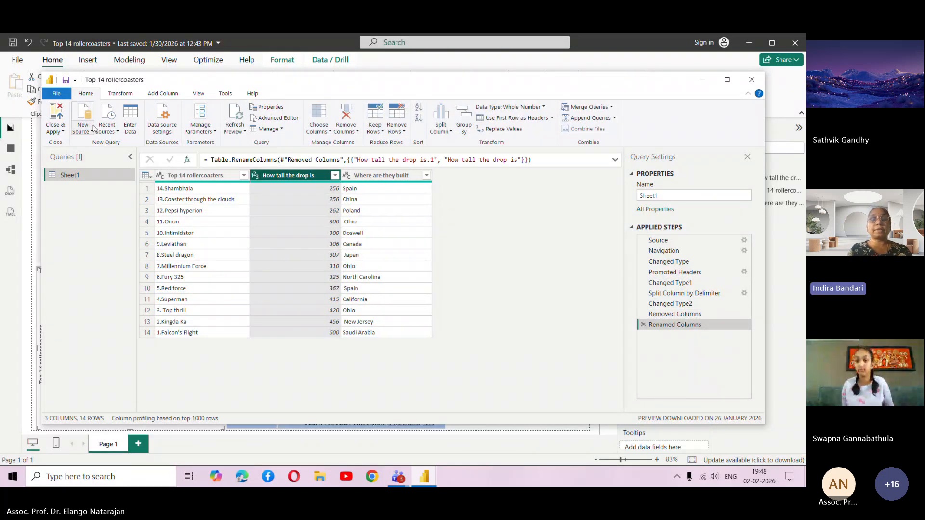
pyautogui.click(752, 80)
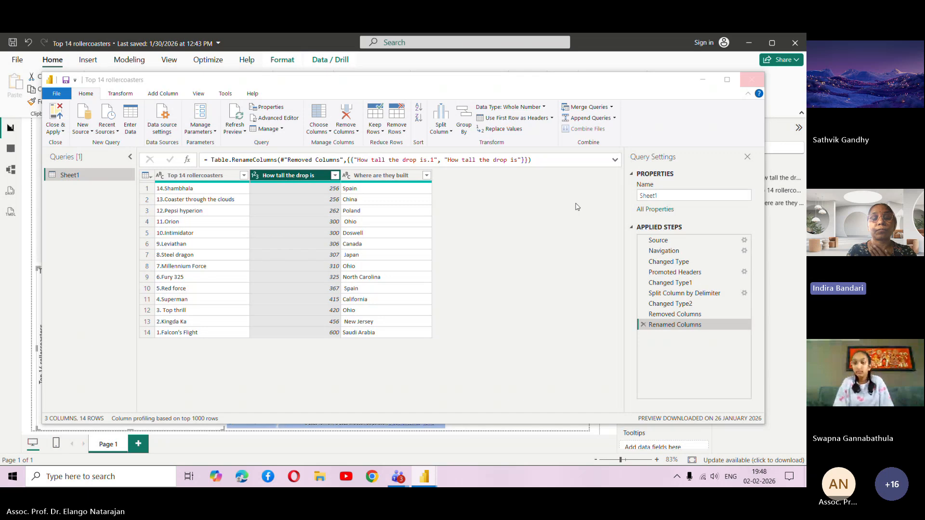
pyautogui.click(393, 274)
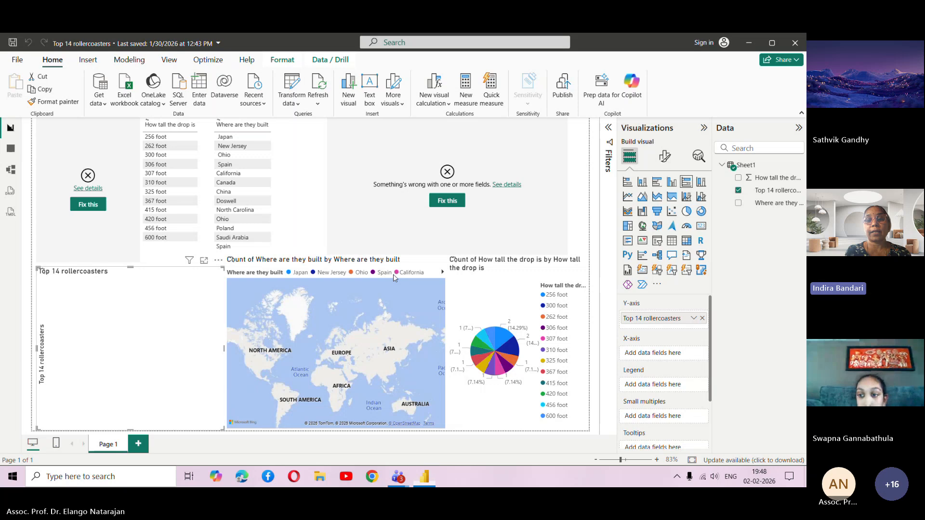
# Step: Switch to the Teams meeting, check the latest chat messages and return to the Top 14 rollercoasters report in Power BI
pyautogui.hotkey('alt', 'Tab')
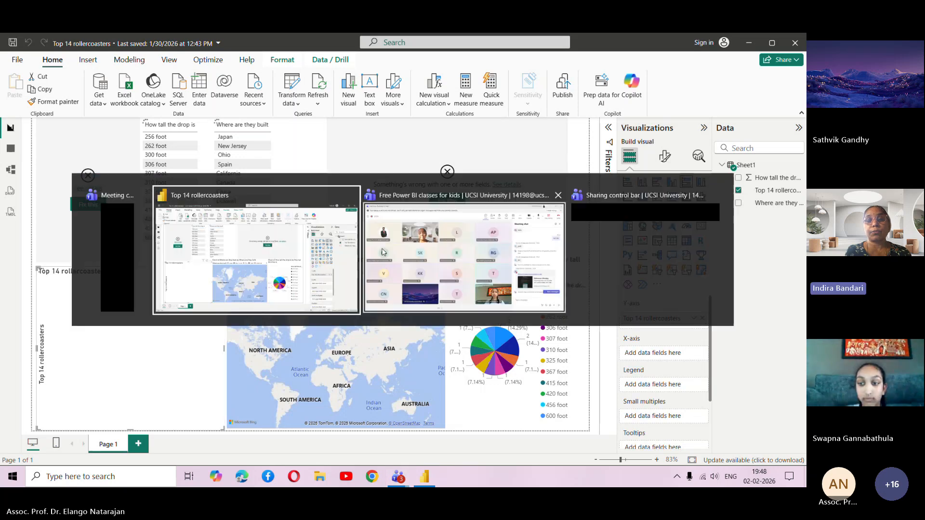
pyautogui.hotkey('alt', 'Tab')
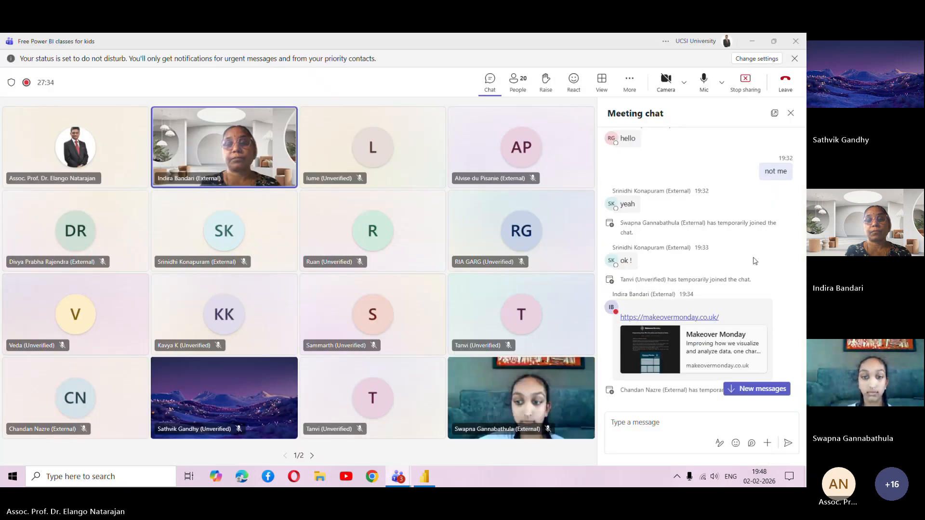
pyautogui.scroll(-10, 754, 261)
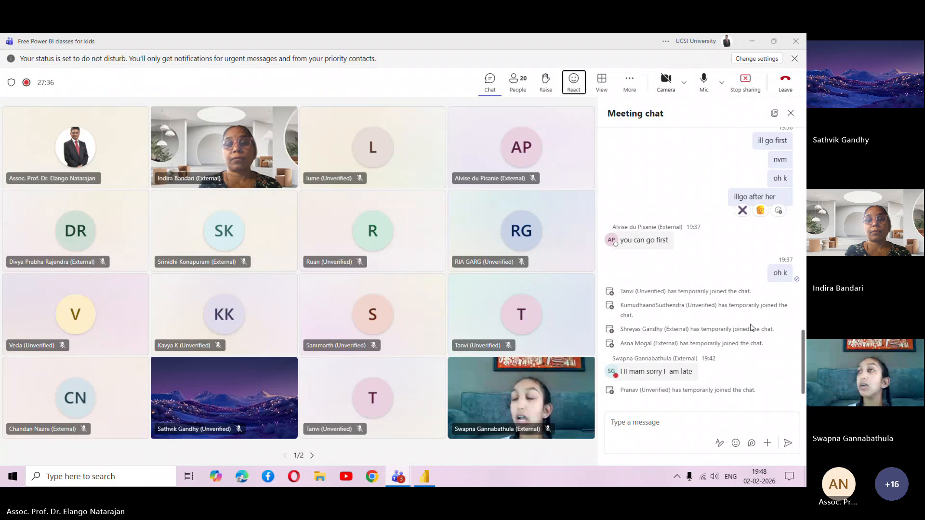
pyautogui.hotkey('alt', 'Tab')
pyautogui.press('Tab')
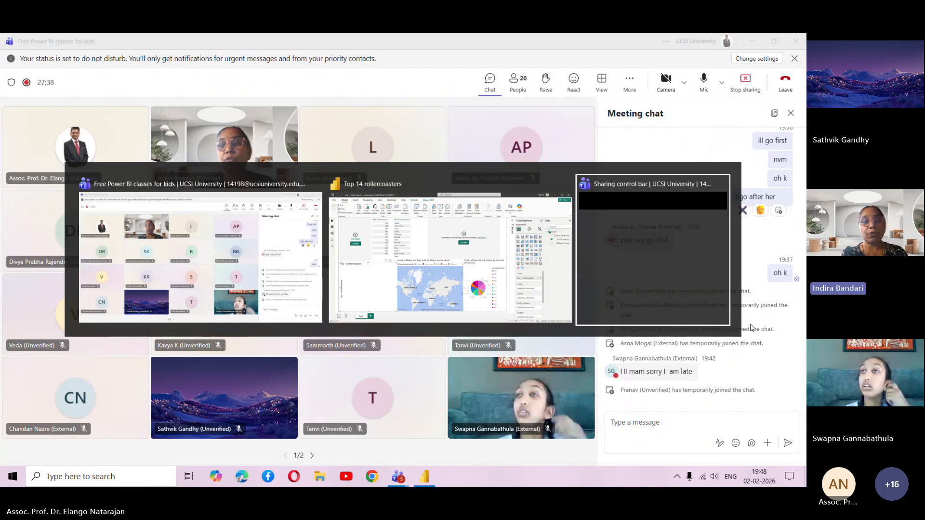
pyautogui.press('Tab')
pyautogui.press('Tab')
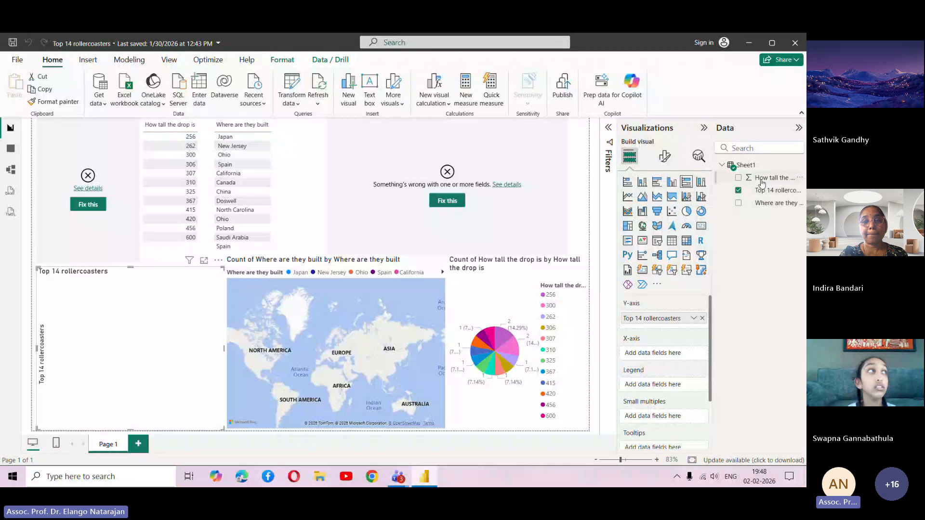
# Step: Add How tall the drop is to the bar chart's X-axis and inspect the individual rollercoasters' bars
pyautogui.moveTo(761, 183); pyautogui.dragTo(655, 354)
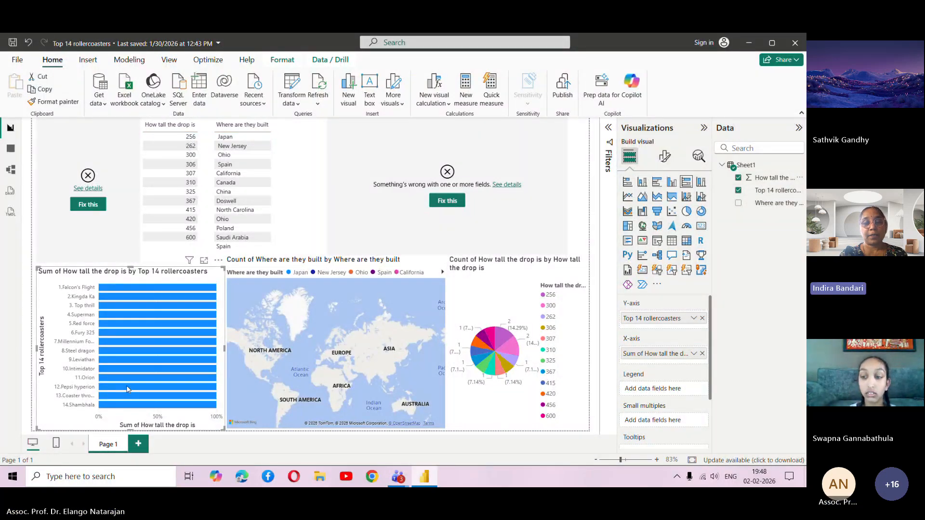
pyautogui.moveTo(154, 336)
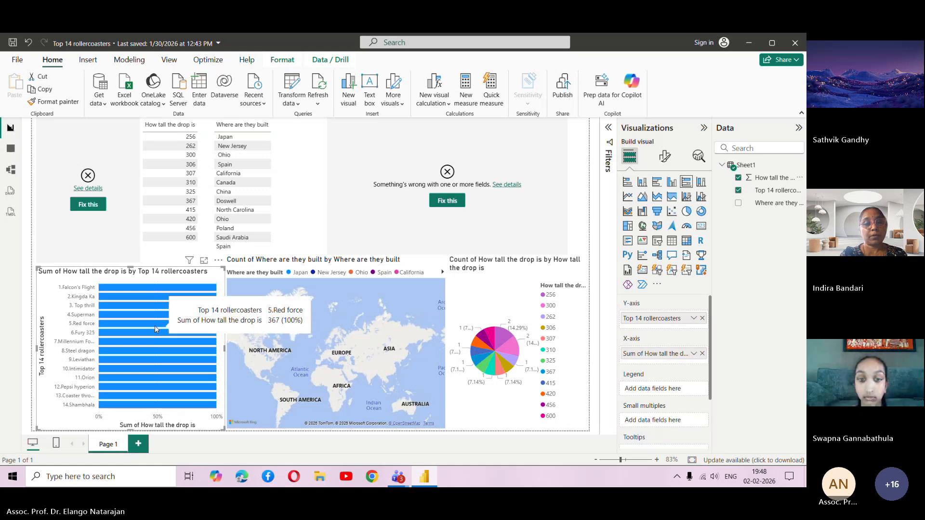
pyautogui.moveTo(152, 305)
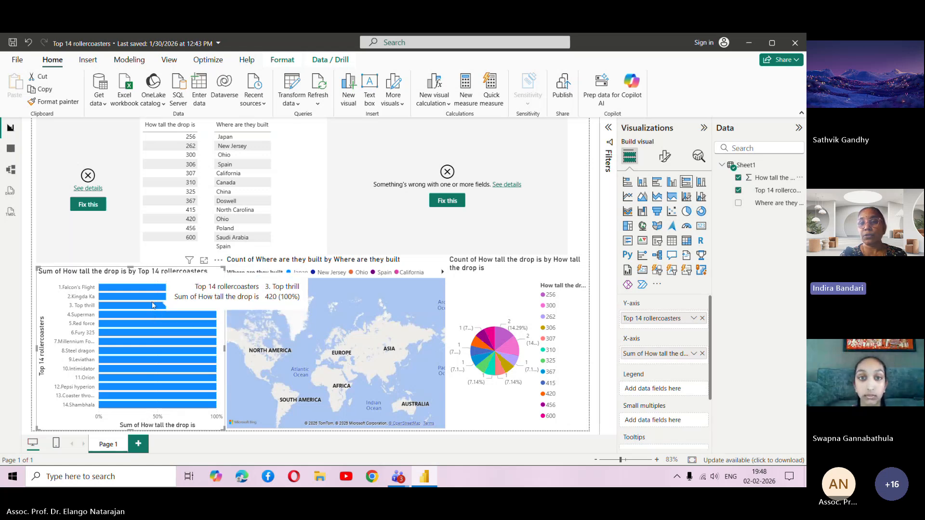
pyautogui.moveTo(156, 289)
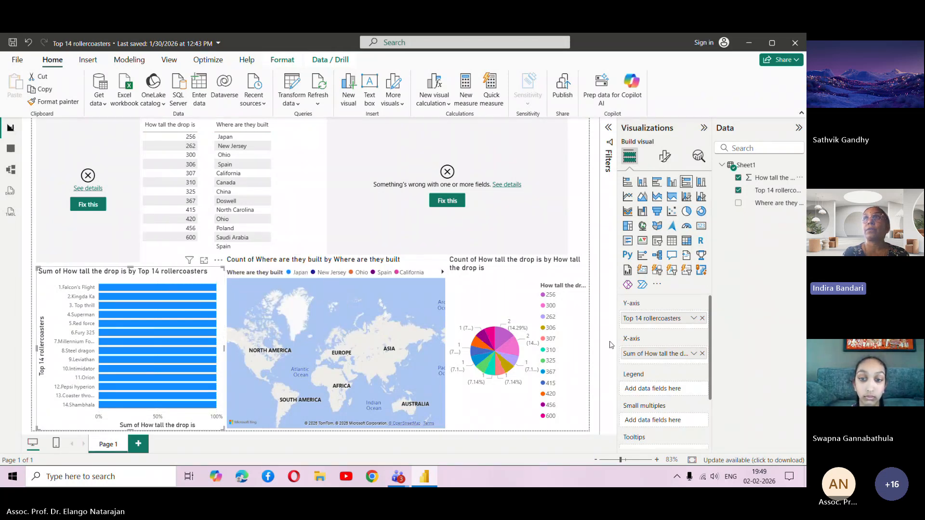
# Step: Test the cross-filtering with the 3. Top thrill bar and change the 100% bar chart to a stacked bar chart
pyautogui.click(154, 305)
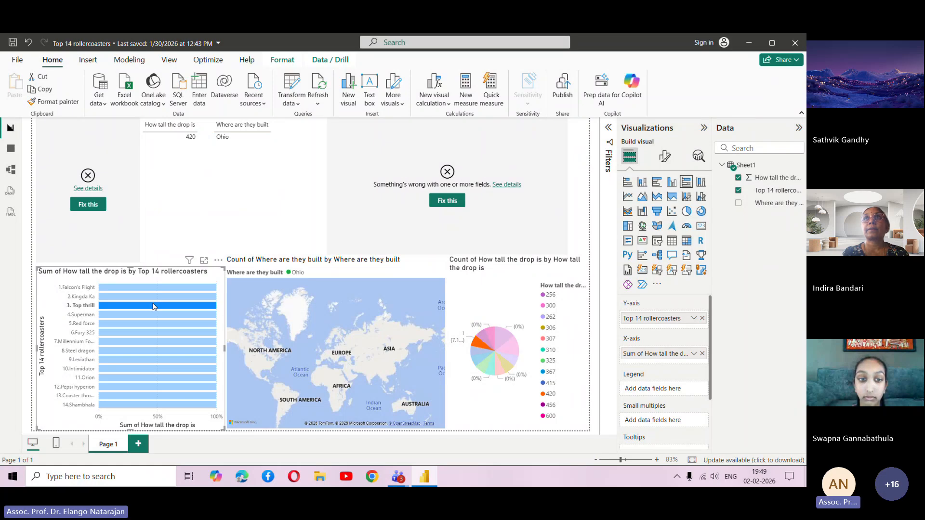
pyautogui.click(64, 299)
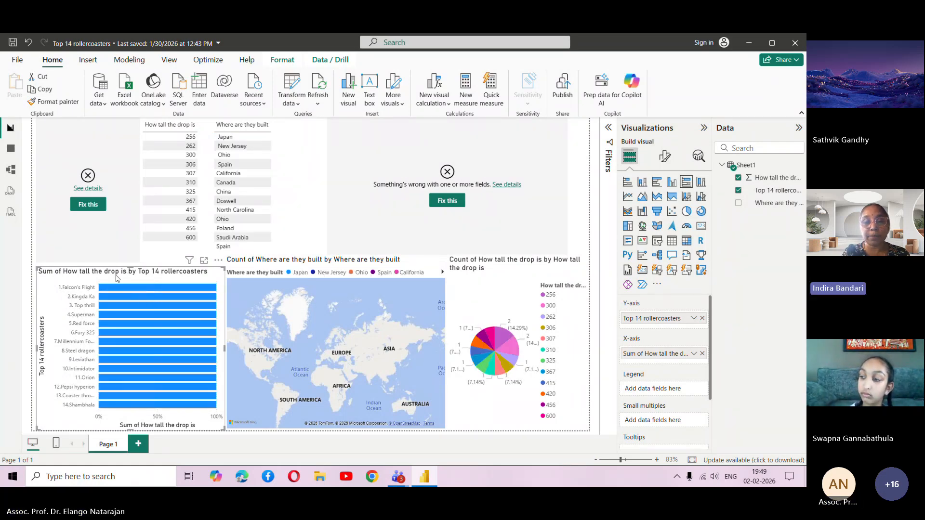
pyautogui.click(628, 183)
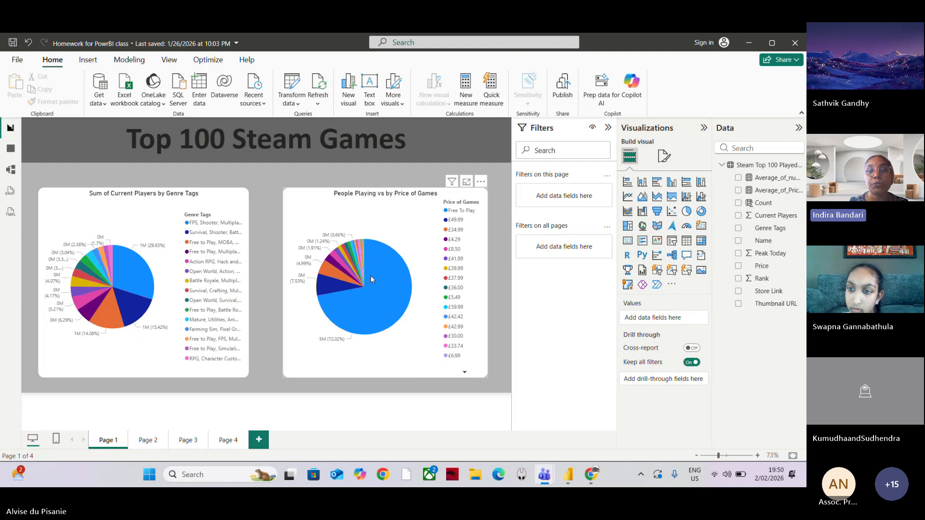
# Step: Review the visuals on Pages 1 to 4 of the Top 100 Steam Games report, including the full average and daily player count chart
pyautogui.moveTo(317, 280)
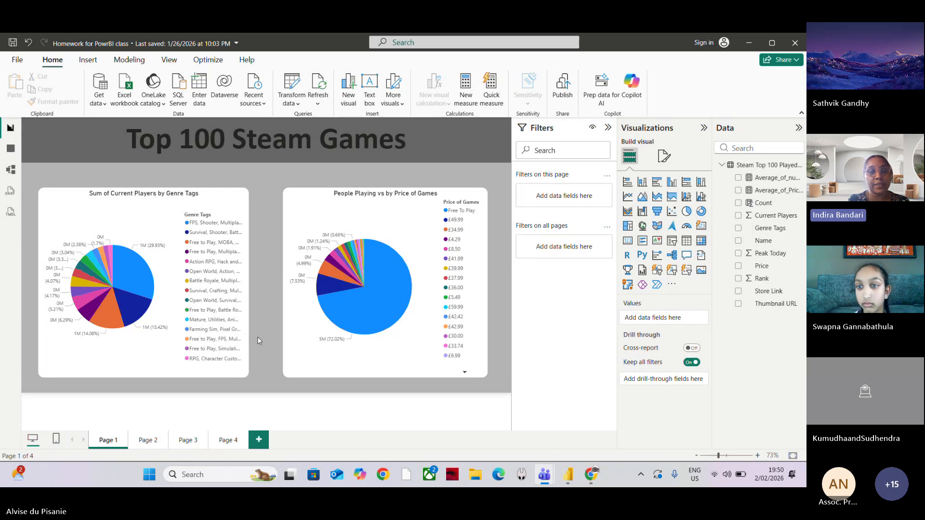
pyautogui.click(147, 441)
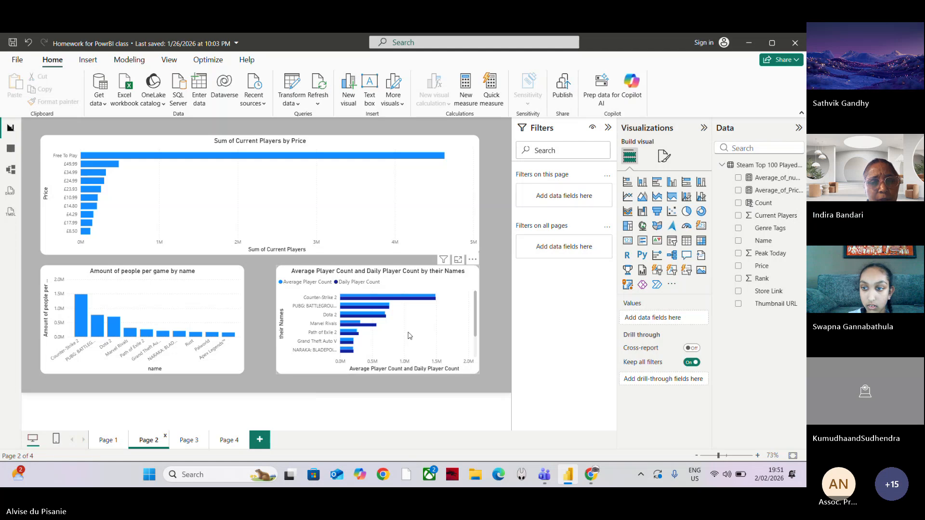
pyautogui.scroll(-3, 413, 335)
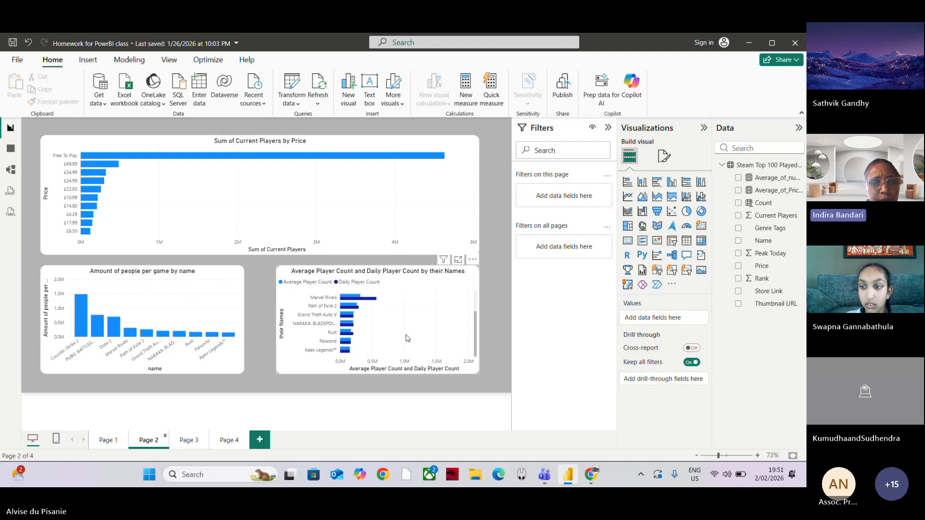
pyautogui.scroll(3, 407, 337)
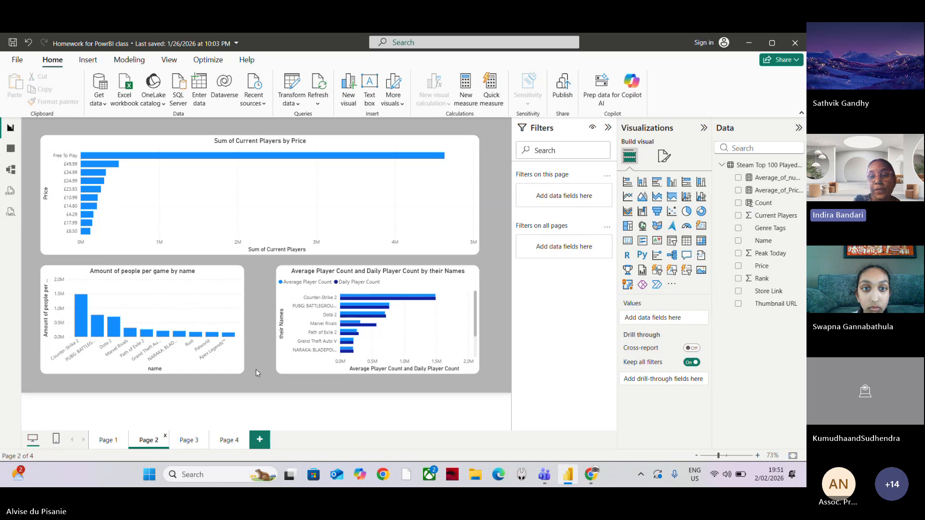
pyautogui.click(190, 439)
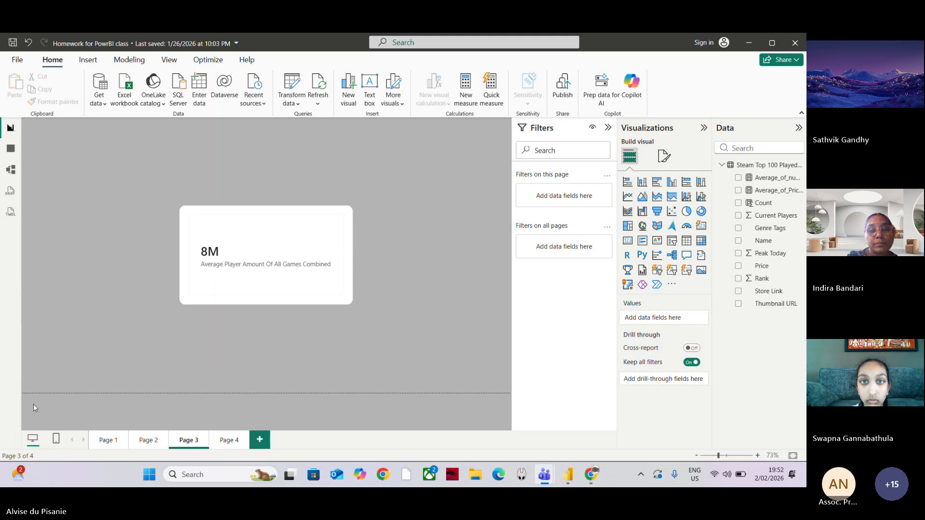
pyautogui.click(178, 340)
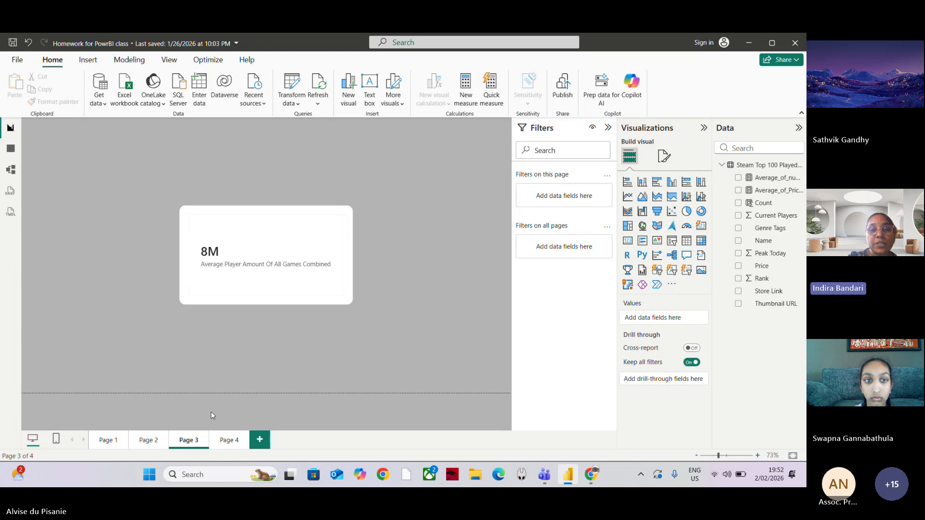
pyautogui.click(225, 441)
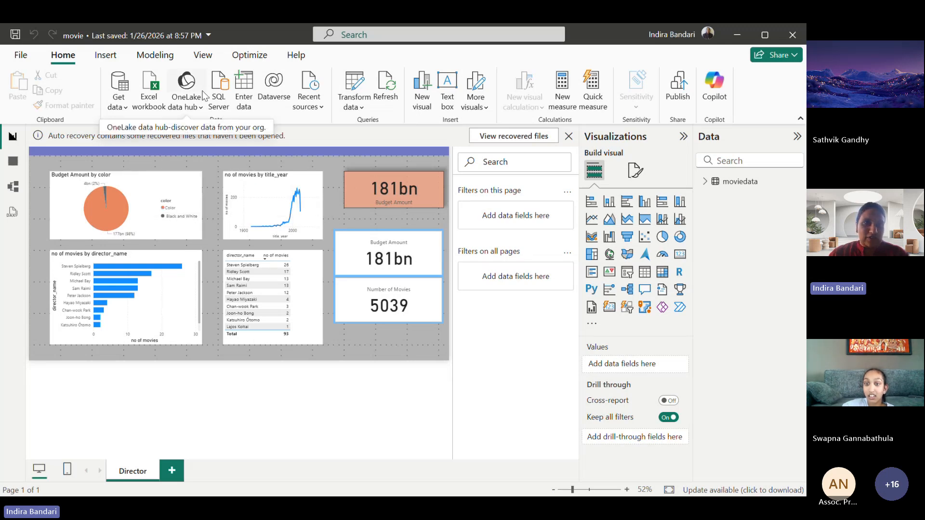
pyautogui.click(111, 64)
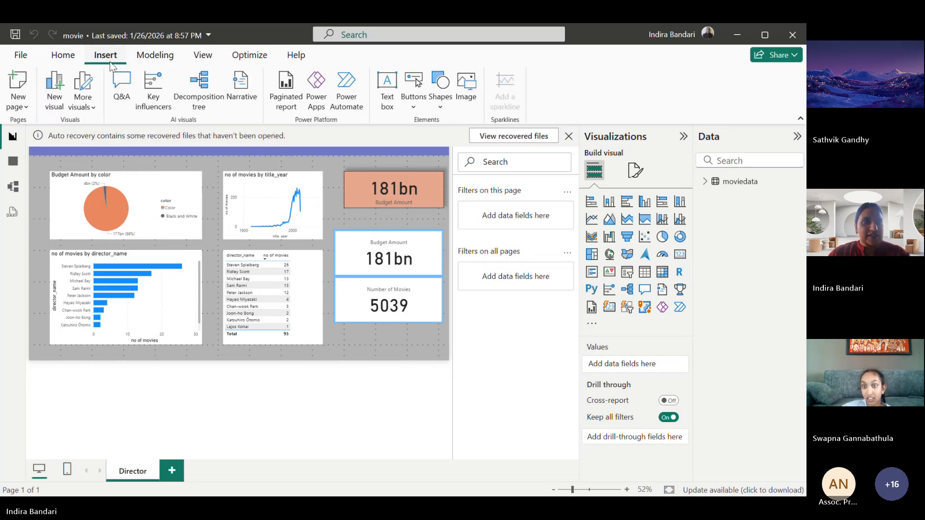
pyautogui.click(63, 56)
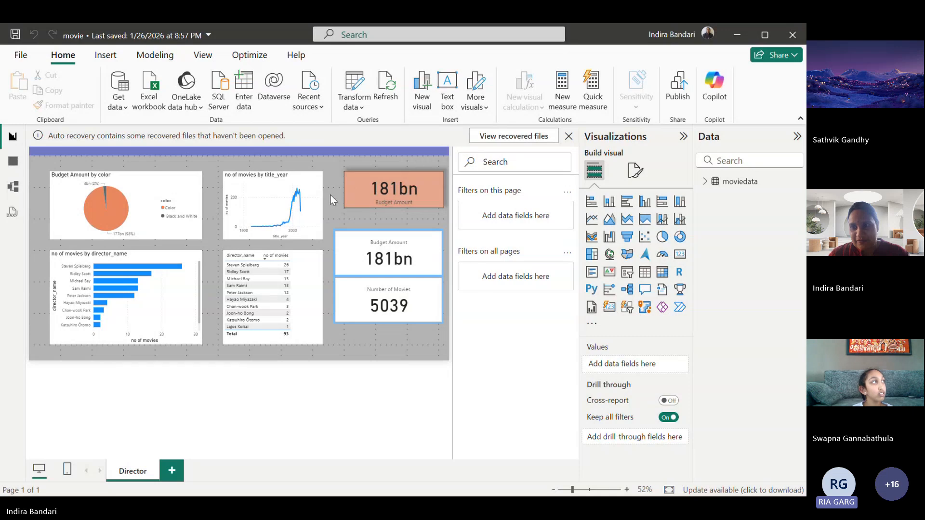
pyautogui.moveTo(302, 194)
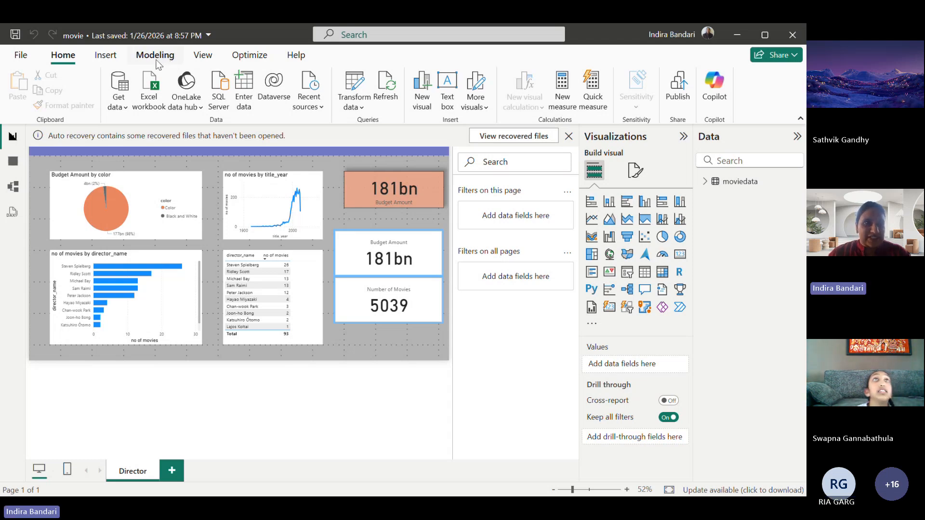
# Step: Insert a Bookmark button on the Director page of the movie report
pyautogui.click(105, 55)
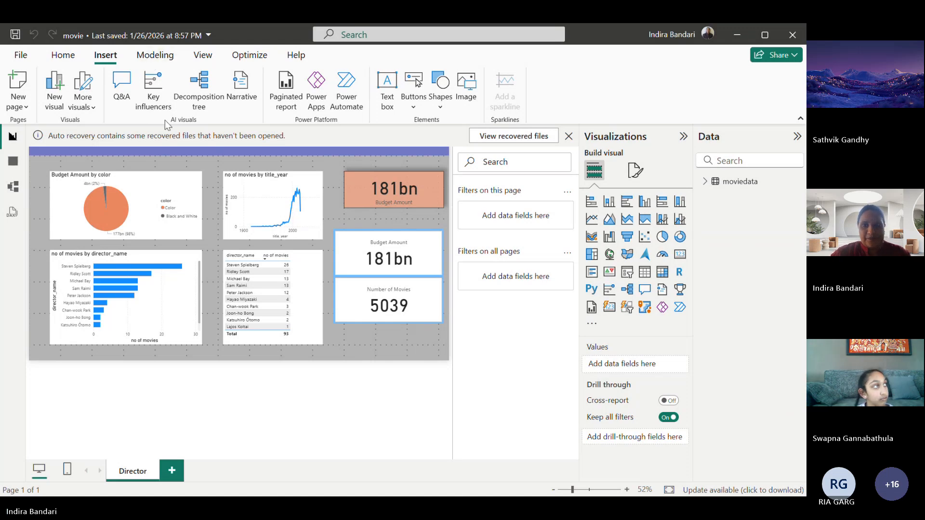
pyautogui.click(413, 108)
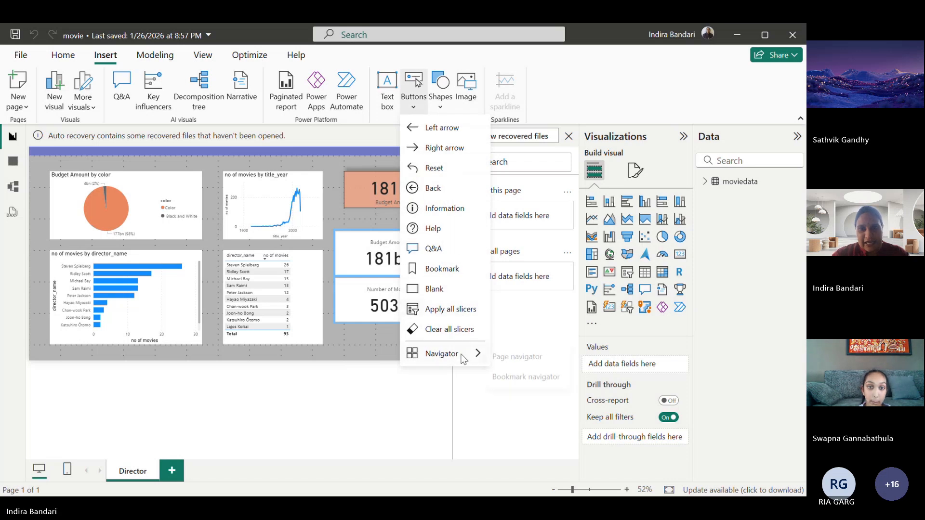
pyautogui.click(442, 269)
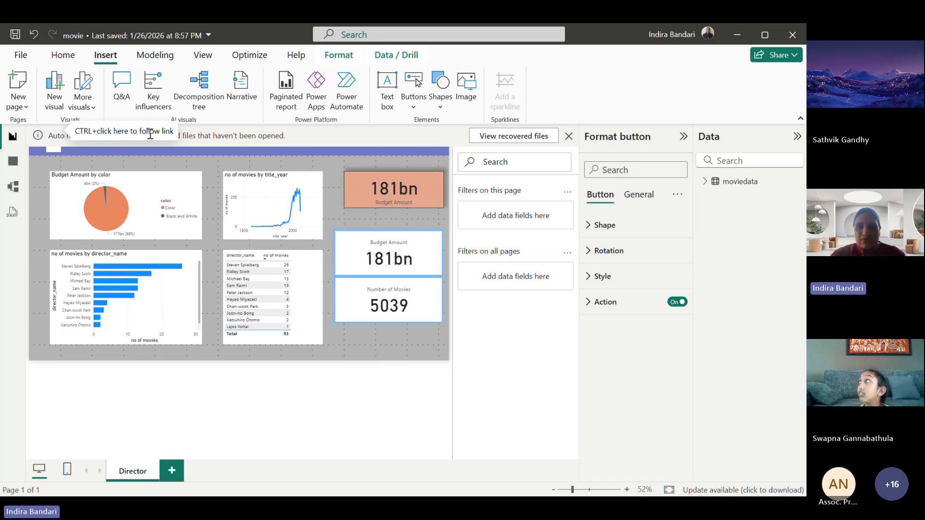
# Step: Dismiss the auto-recovery notice, choosing to view the recovered files later
pyautogui.click(57, 135)
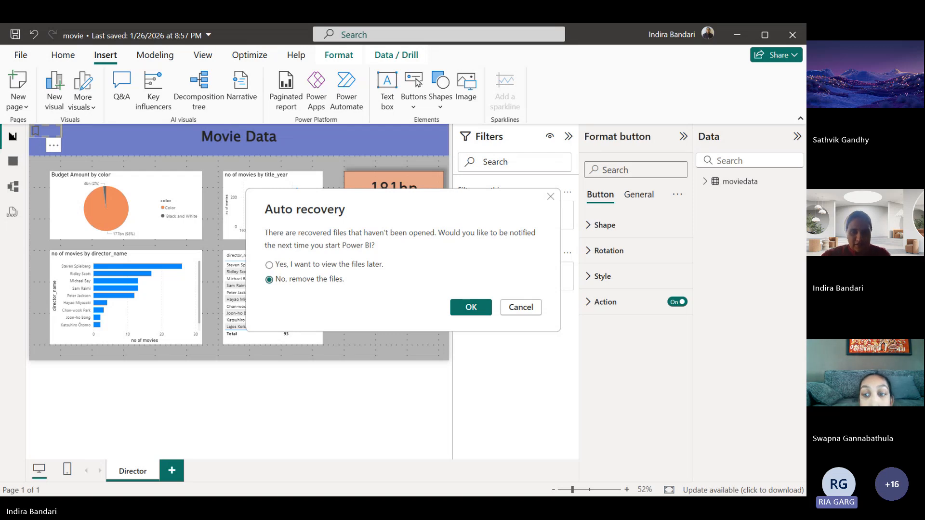
pyautogui.click(269, 265)
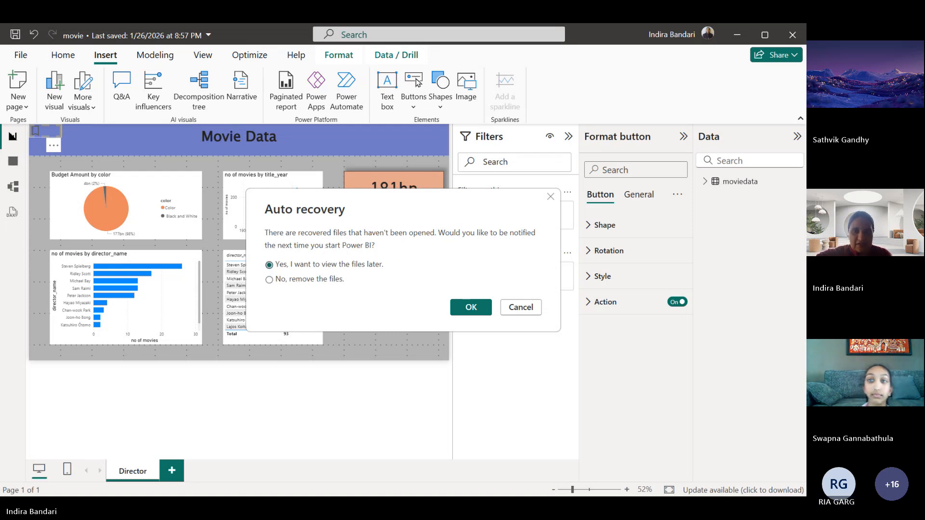
pyautogui.click(471, 307)
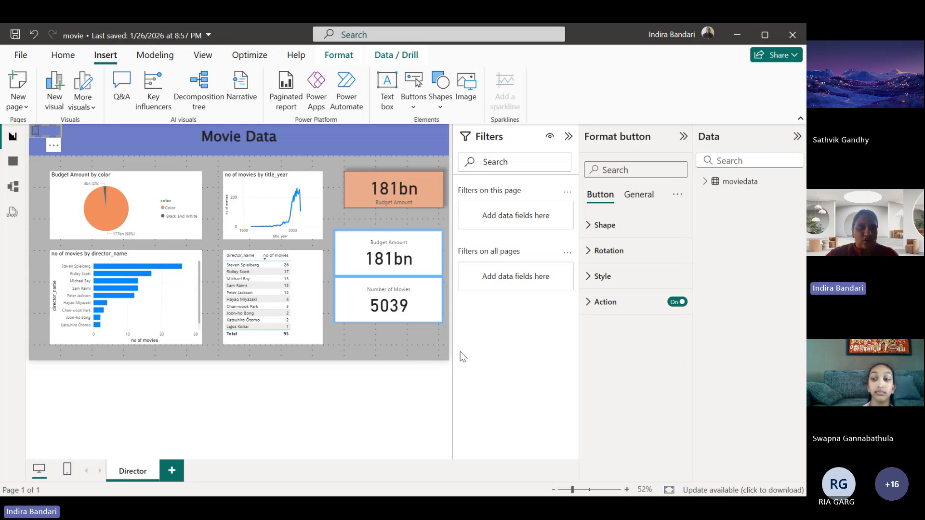
pyautogui.click(414, 109)
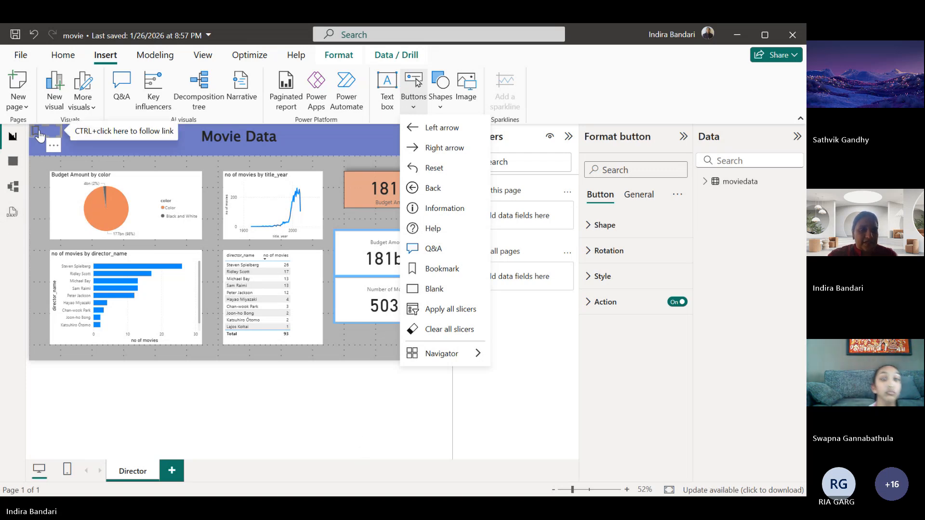
pyautogui.click(40, 136)
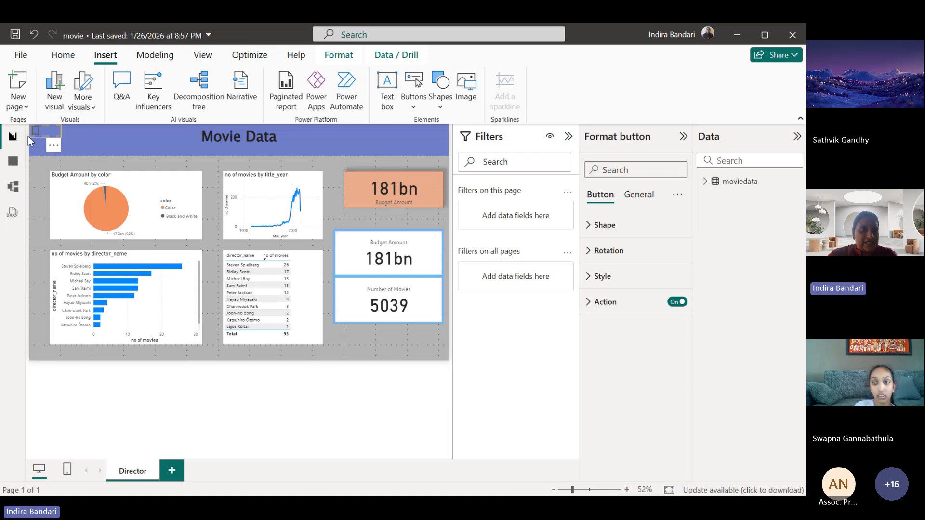
# Step: Try the Spotlight option on the bookmark button in the Movie Data banner and clear it
pyautogui.click(55, 146)
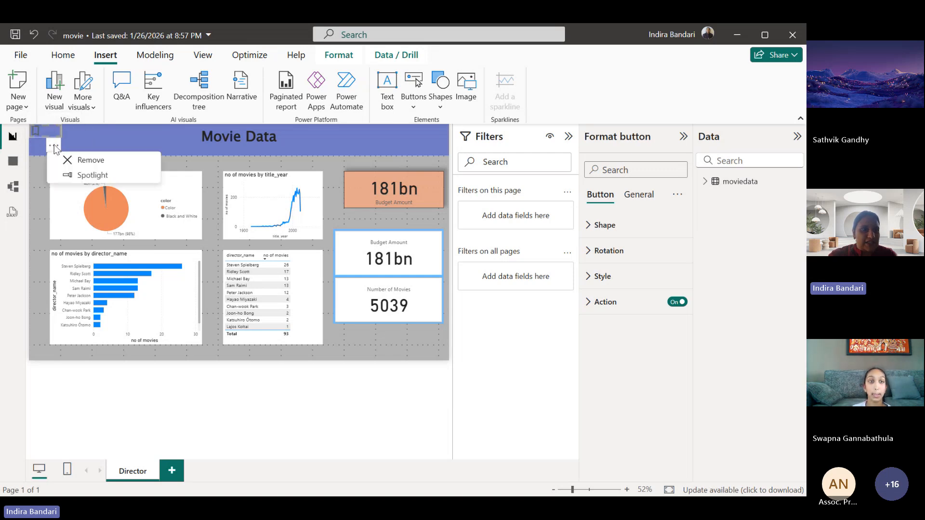
pyautogui.click(84, 176)
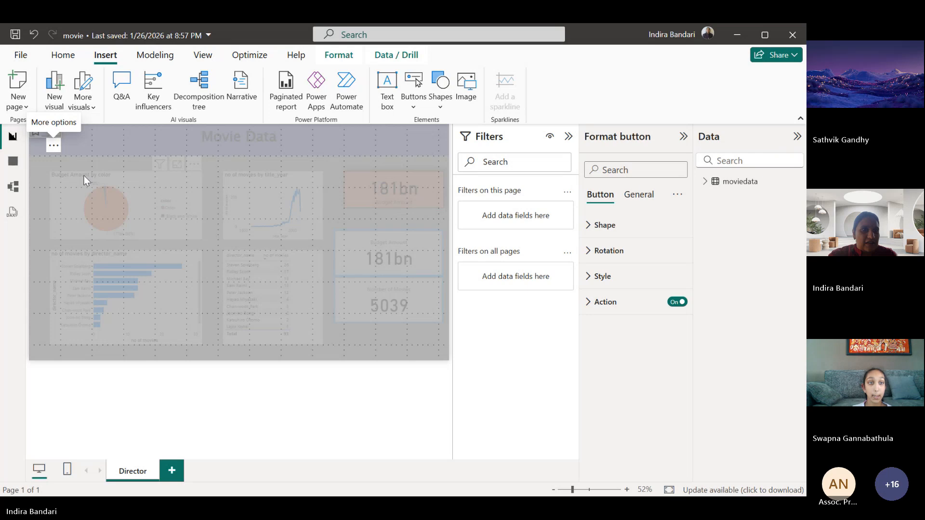
pyautogui.click(61, 154)
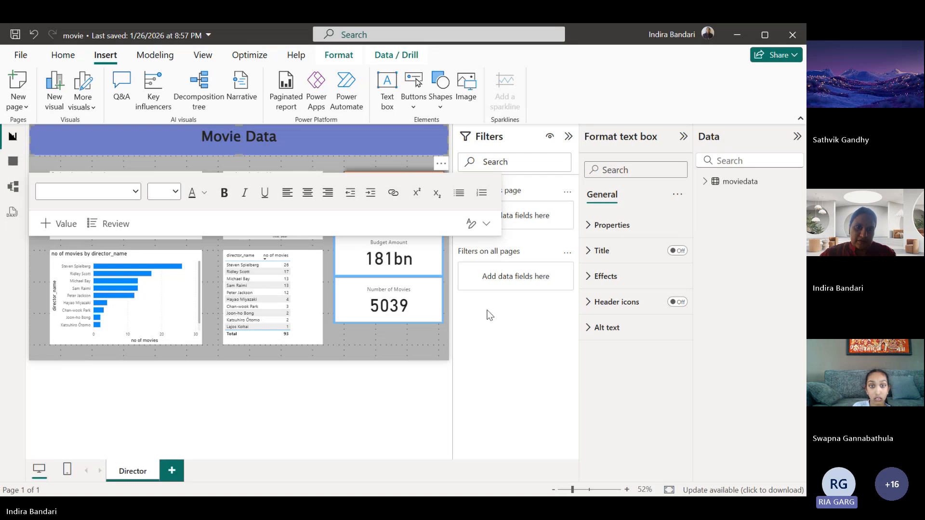
pyautogui.click(332, 374)
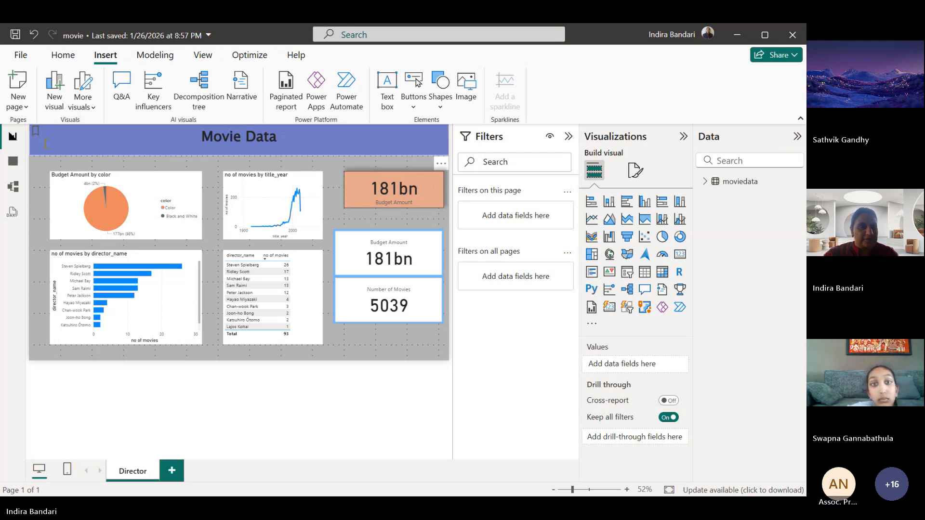
pyautogui.click(35, 131)
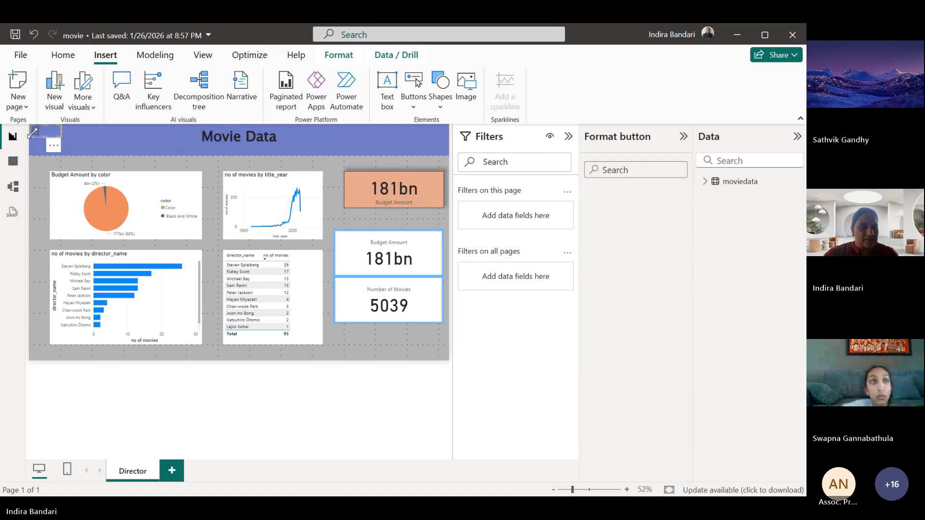
pyautogui.click(53, 147)
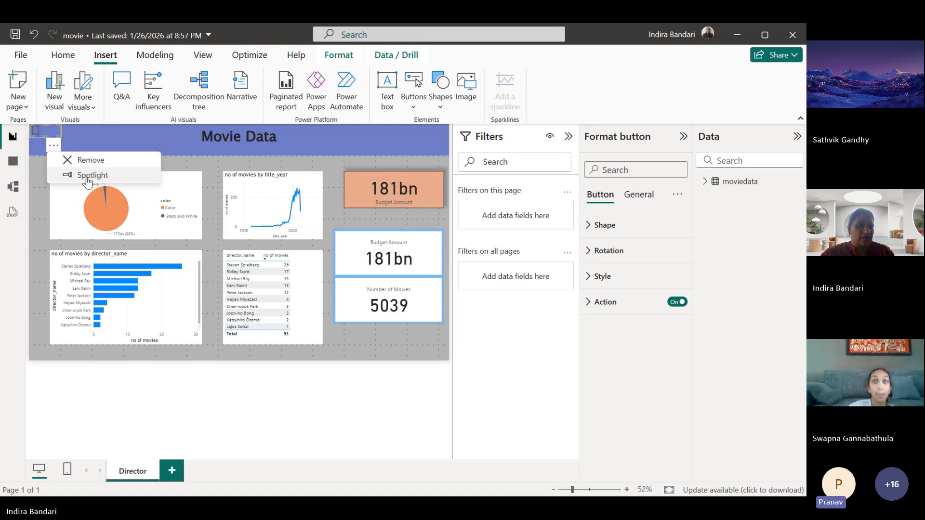
pyautogui.click(40, 139)
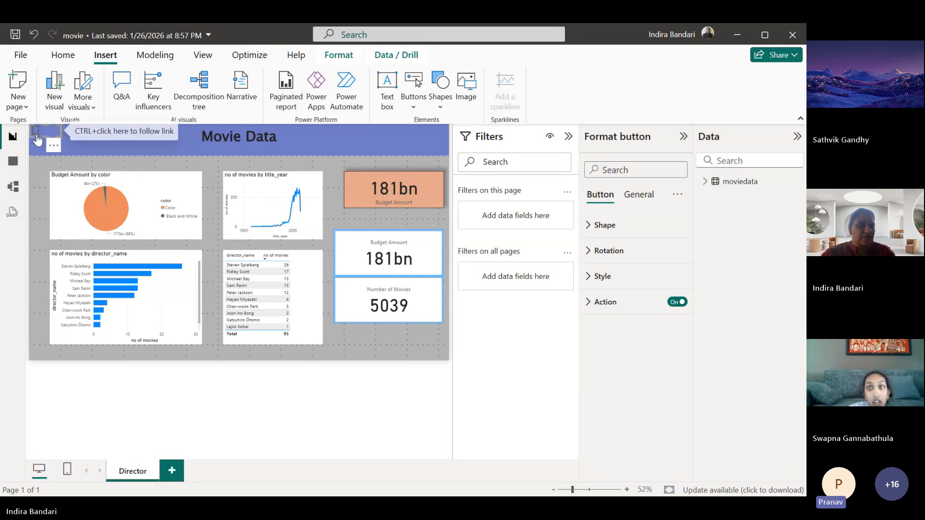
# Step: Enlarge the bookmark button so it extends from the banner over the Budget Amount by color pie chart
pyautogui.moveTo(45, 136); pyautogui.dragTo(46, 229)
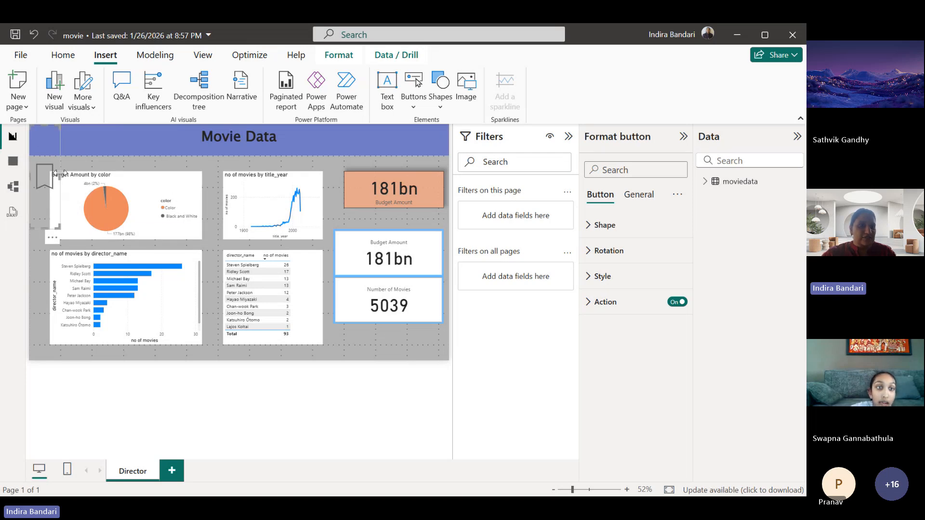
pyautogui.moveTo(59, 174); pyautogui.dragTo(178, 169)
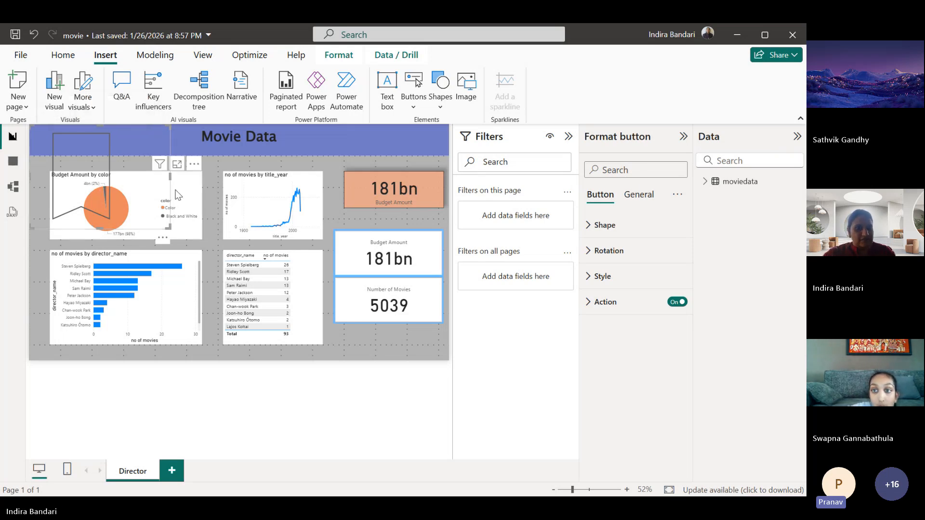
pyautogui.moveTo(168, 176); pyautogui.dragTo(128, 175)
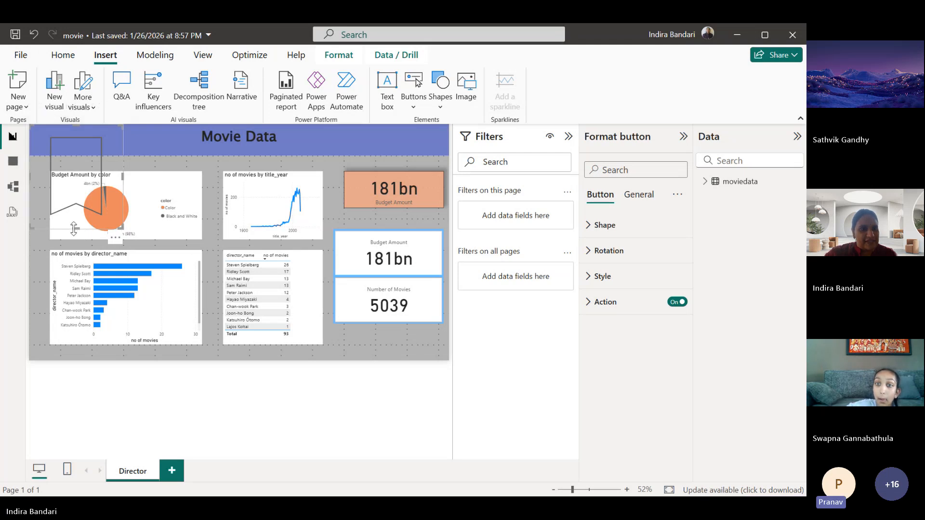
pyautogui.moveTo(74, 228); pyautogui.dragTo(76, 208)
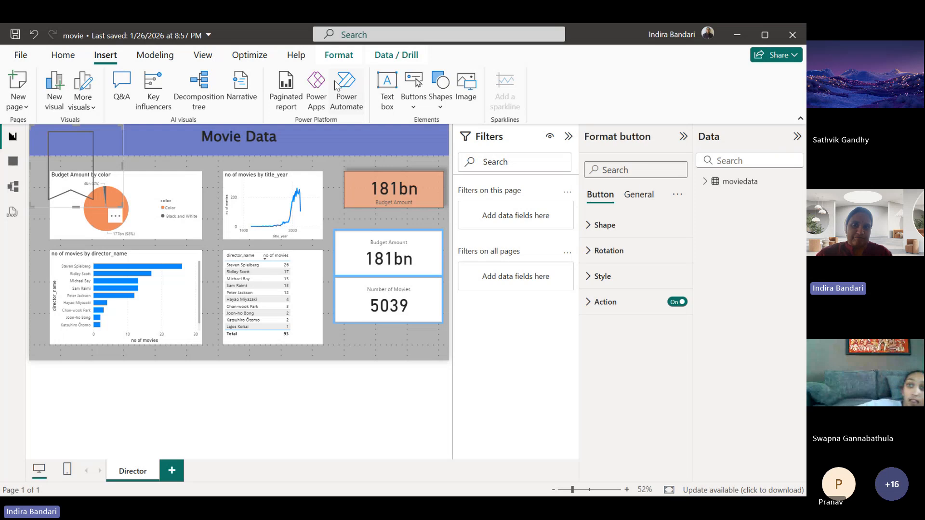
pyautogui.click(412, 103)
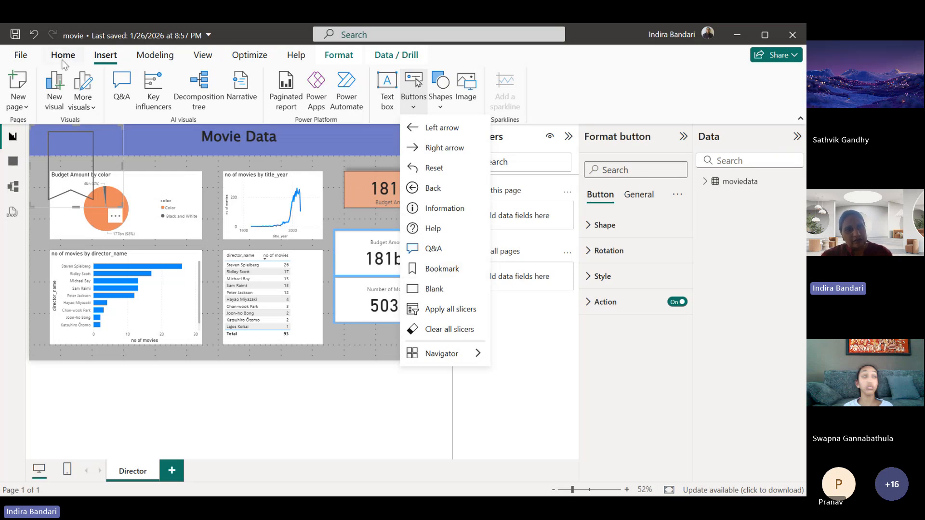
pyautogui.click(113, 55)
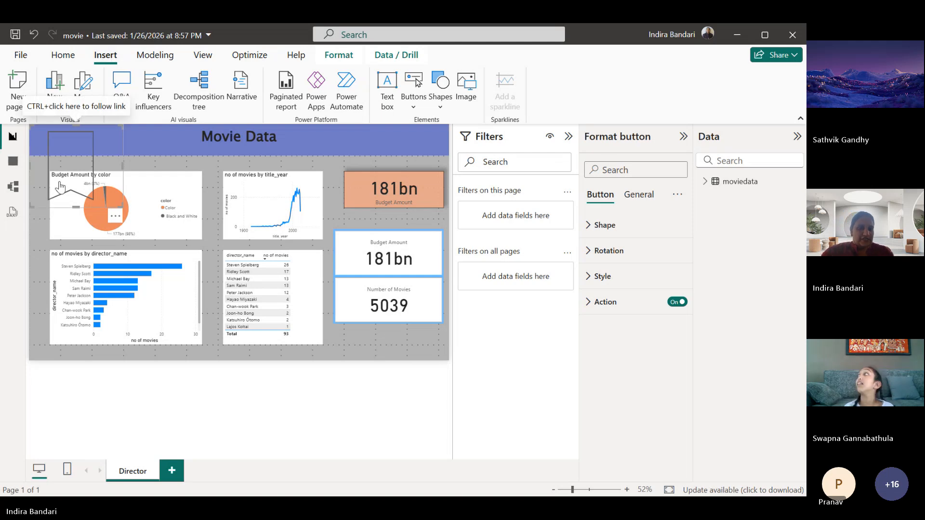
# Step: Add a new page and move the bookmark button from the Director page to the new page's upper-left corner
pyautogui.click(171, 470)
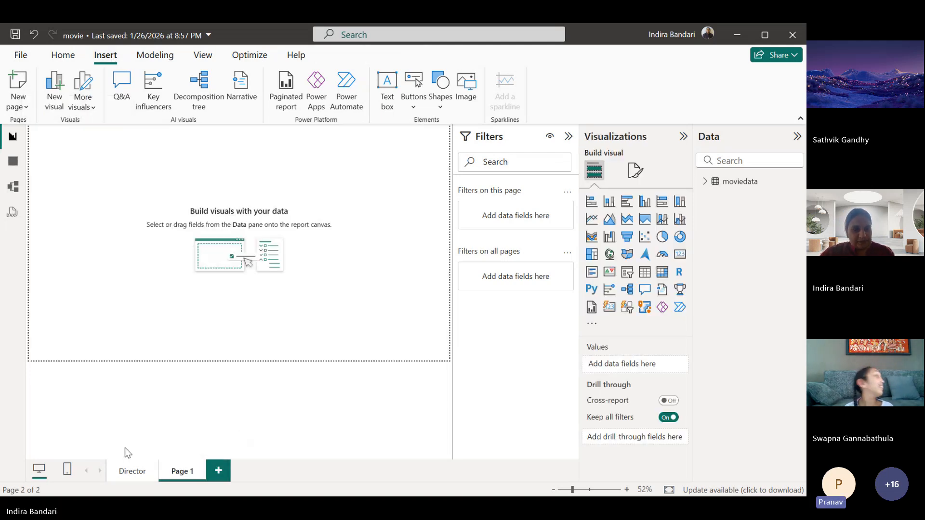
pyautogui.click(130, 470)
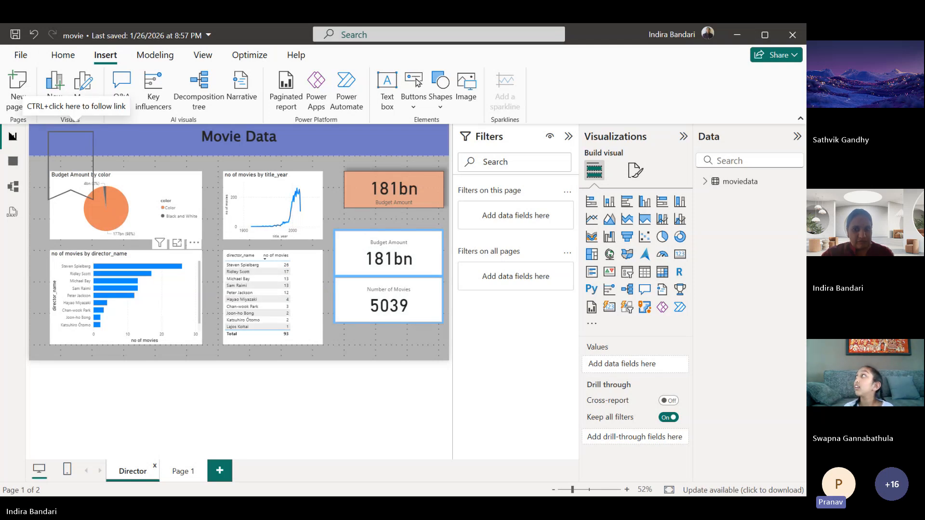
pyautogui.moveTo(76, 140); pyautogui.dragTo(184, 470)
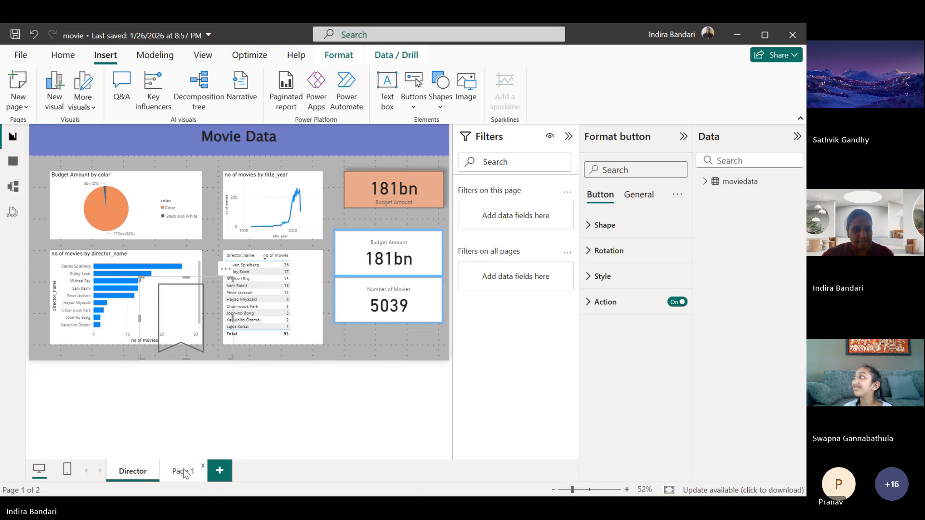
pyautogui.keyDown('ctrl'); pyautogui.click(188, 316); pyautogui.keyUp('ctrl')
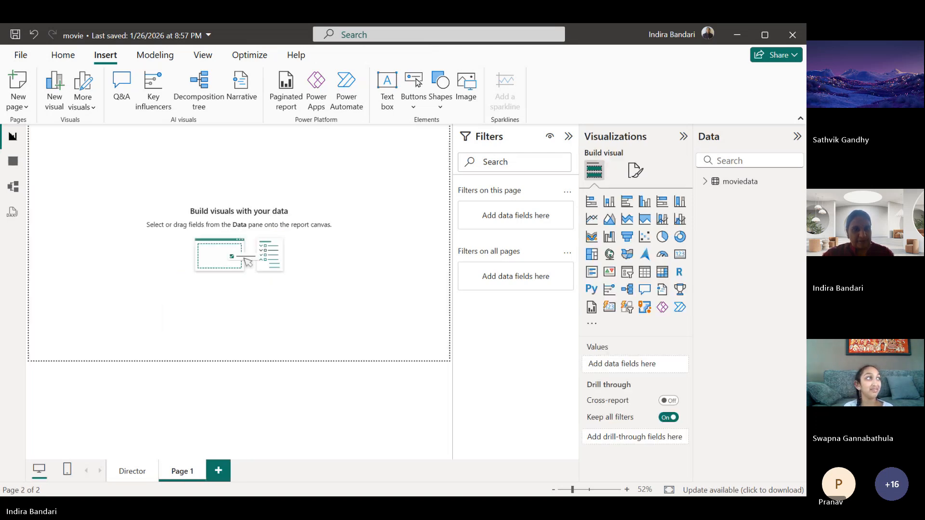
pyautogui.hotkey('ctrl', 'v')
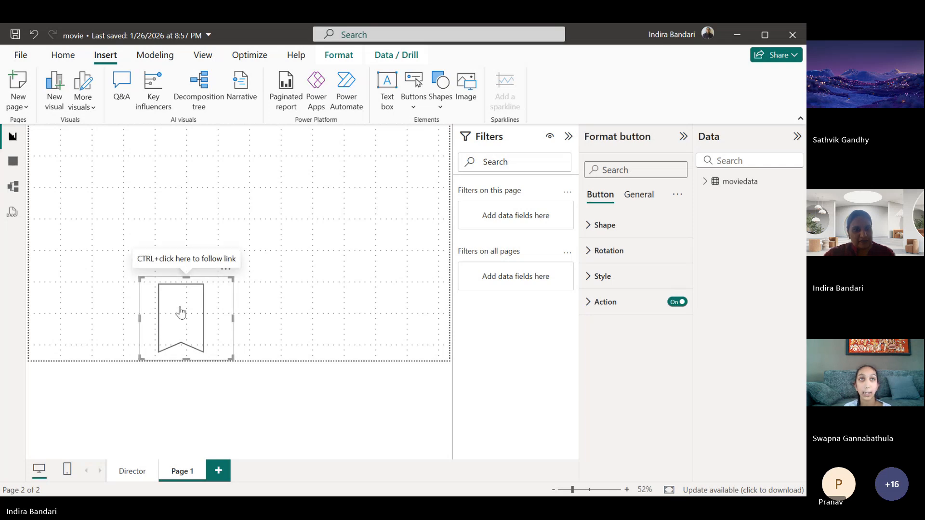
pyautogui.moveTo(181, 313); pyautogui.dragTo(59, 102)
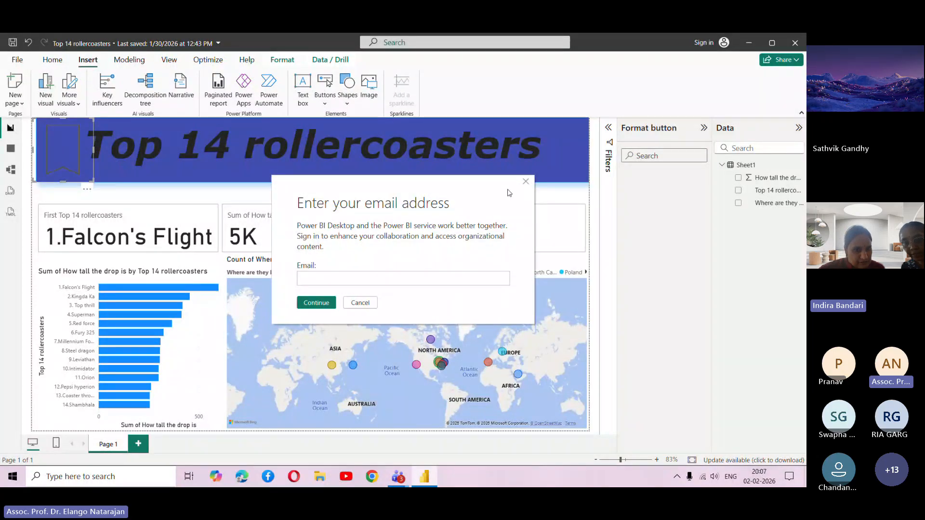
# Step: Dismiss the email sign-in prompts in the Top 14 rollercoasters report and delete the bookmark button from its title banner
pyautogui.click(525, 181)
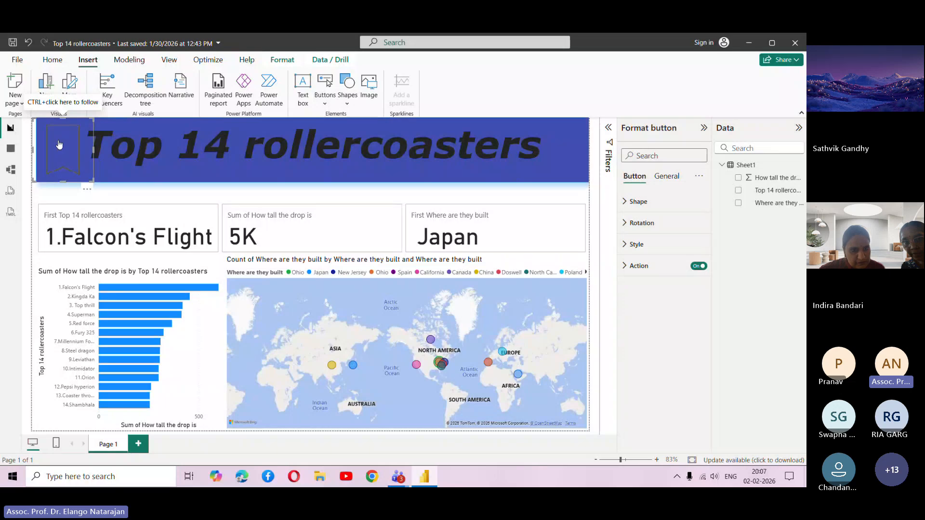
pyautogui.moveTo(59, 145); pyautogui.dragTo(265, 168)
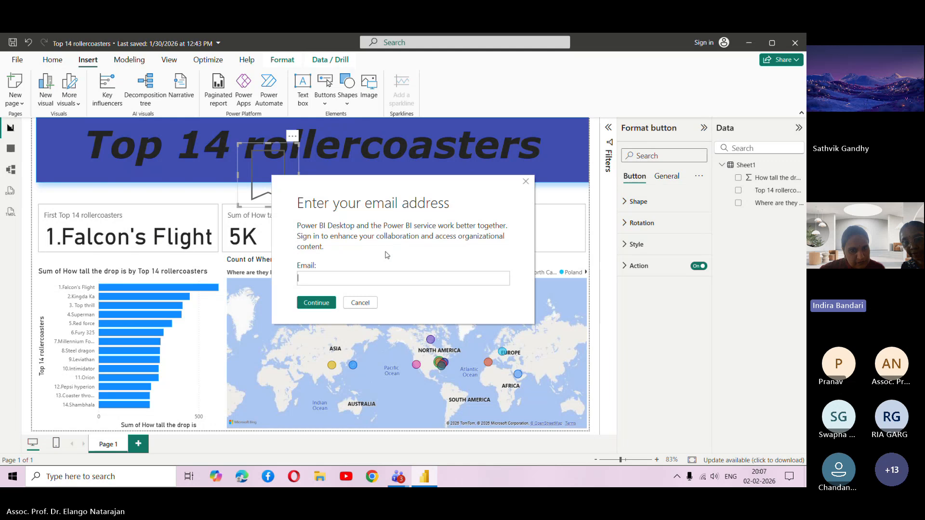
pyautogui.click(527, 179)
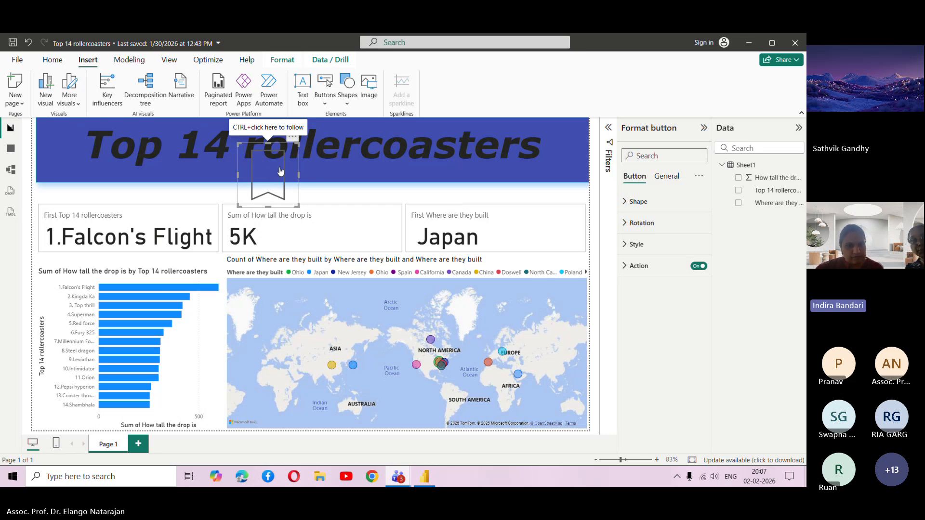
pyautogui.press('Delete')
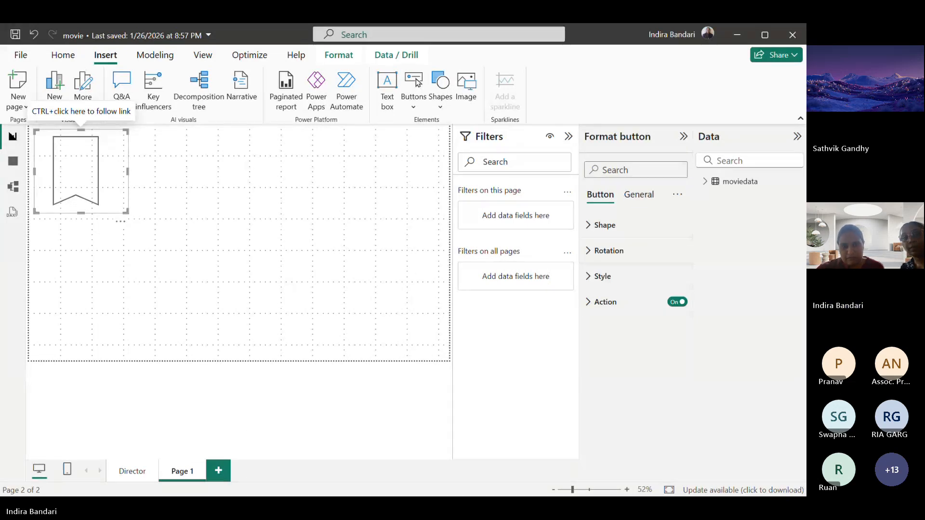
# Step: Replace the bookmark button on Page 1 of the movie report with a Blank button
pyautogui.press('Delete')
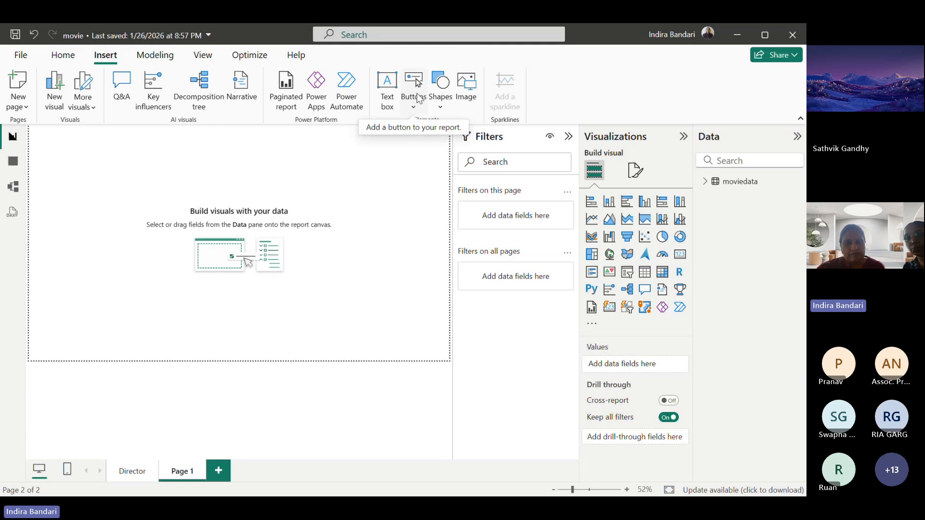
pyautogui.click(416, 114)
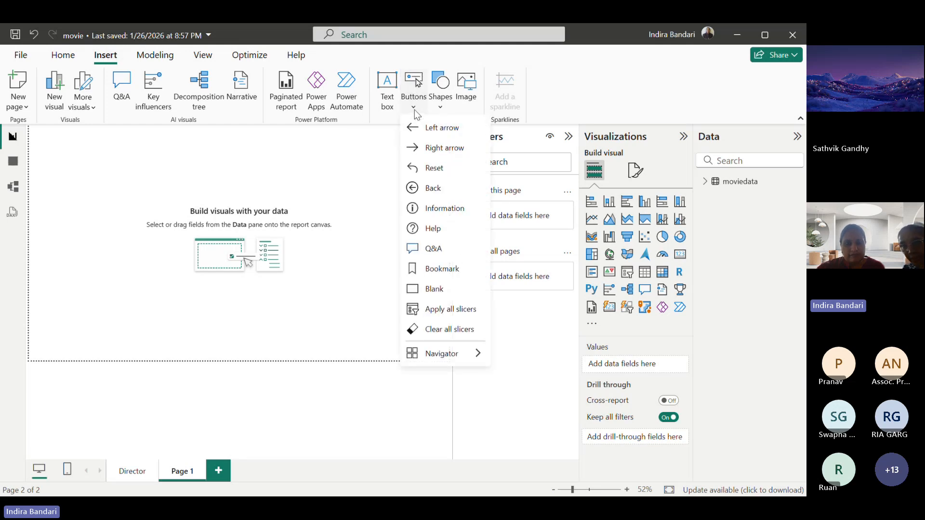
pyautogui.moveTo(479, 353)
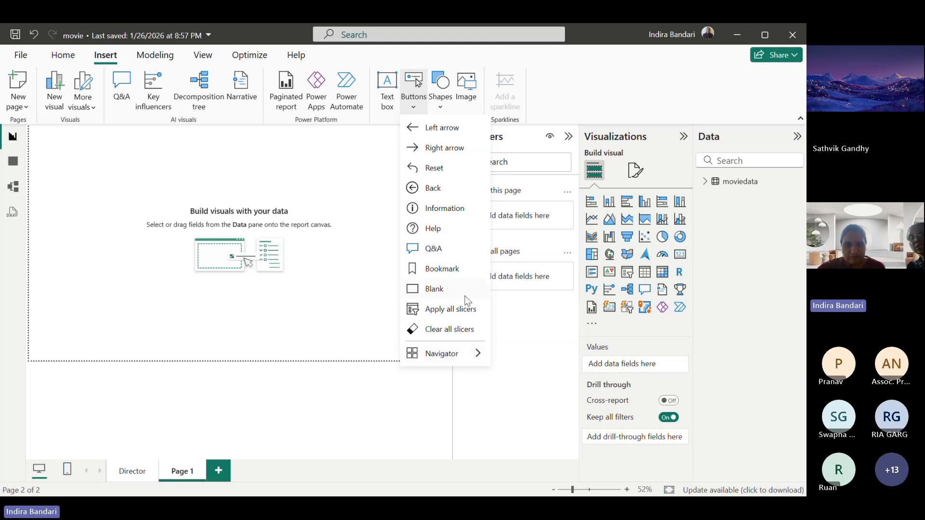
pyautogui.click(435, 290)
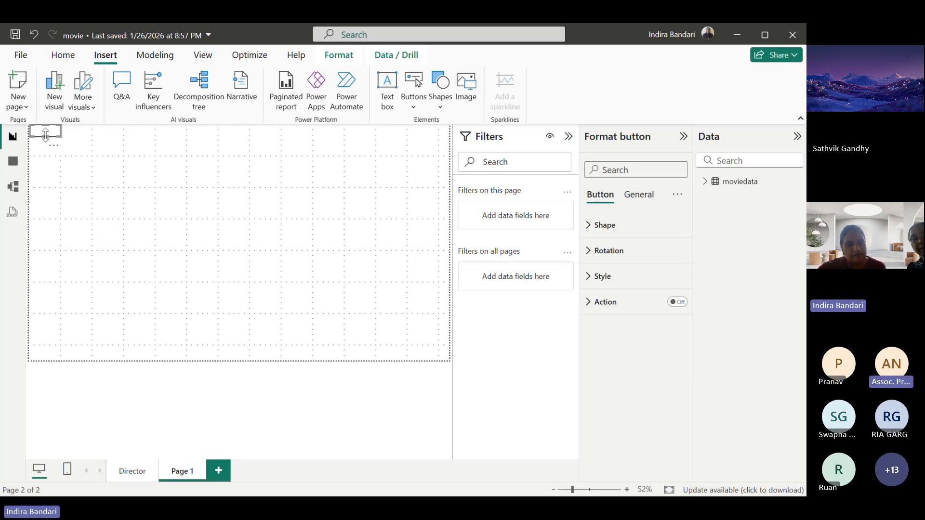
# Step: Enlarge the blank button into a wide rectangle and move it to the middle of Page 1
pyautogui.moveTo(44, 137); pyautogui.dragTo(154, 139)
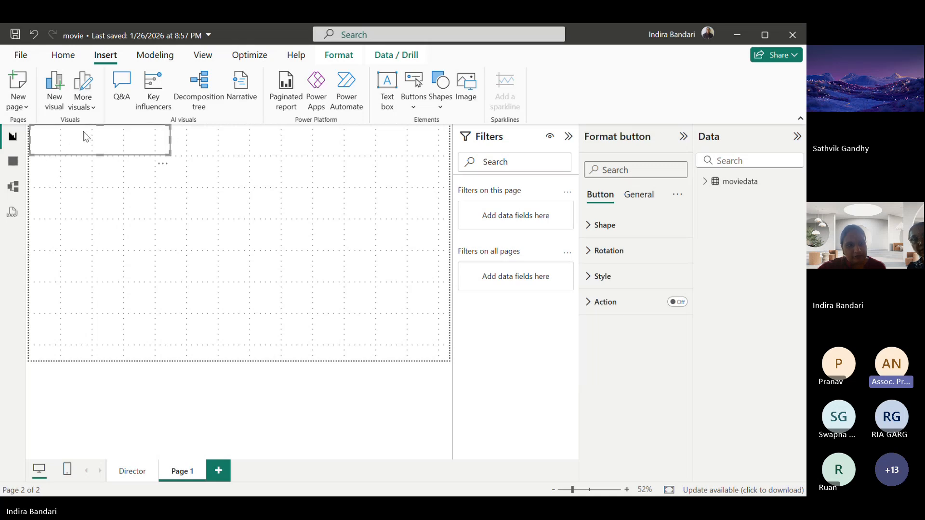
pyautogui.moveTo(83, 137); pyautogui.dragTo(164, 201)
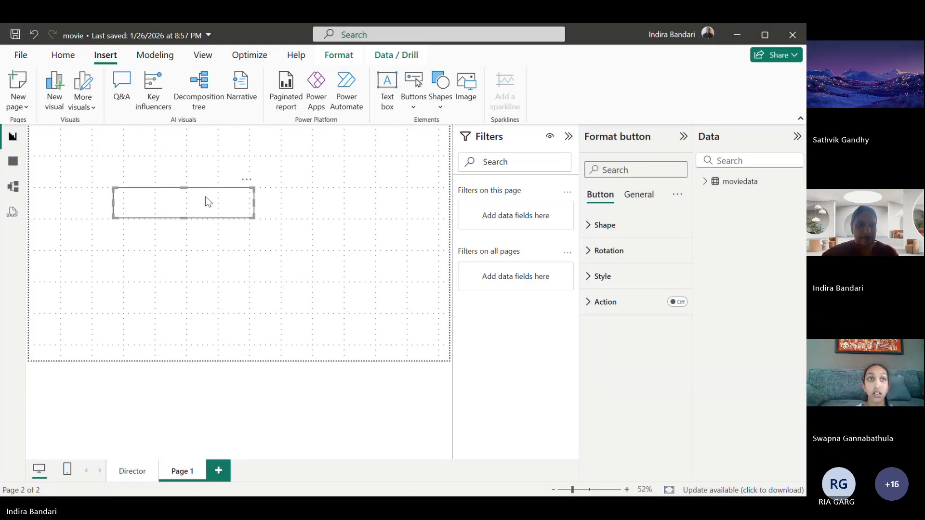
pyautogui.moveTo(254, 205); pyautogui.dragTo(302, 204)
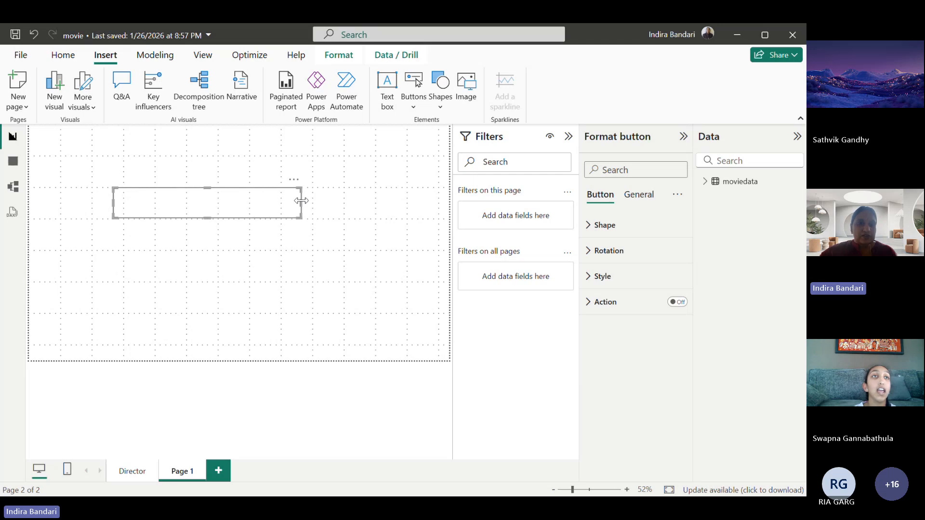
pyautogui.moveTo(208, 218); pyautogui.dragTo(210, 246)
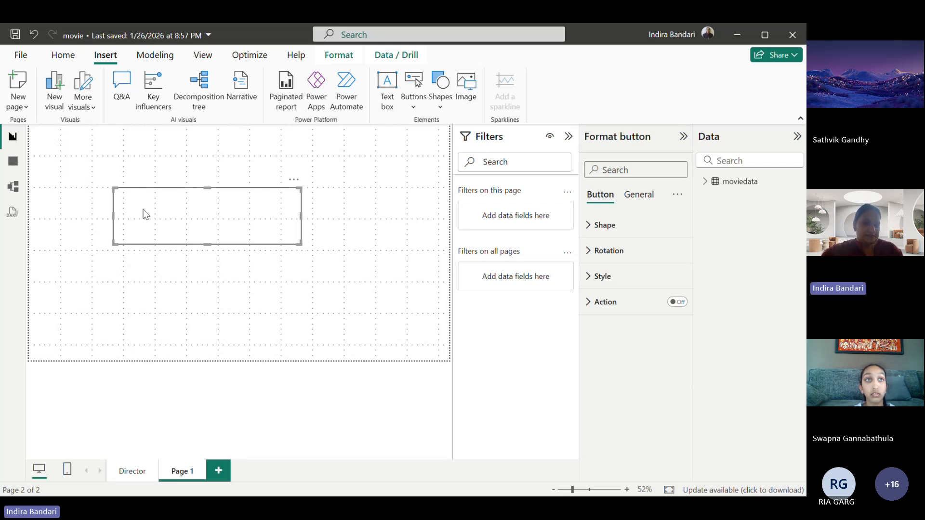
# Step: Review the visuals on the Director page and return to Page 1 with the blank button selected
pyautogui.click(139, 474)
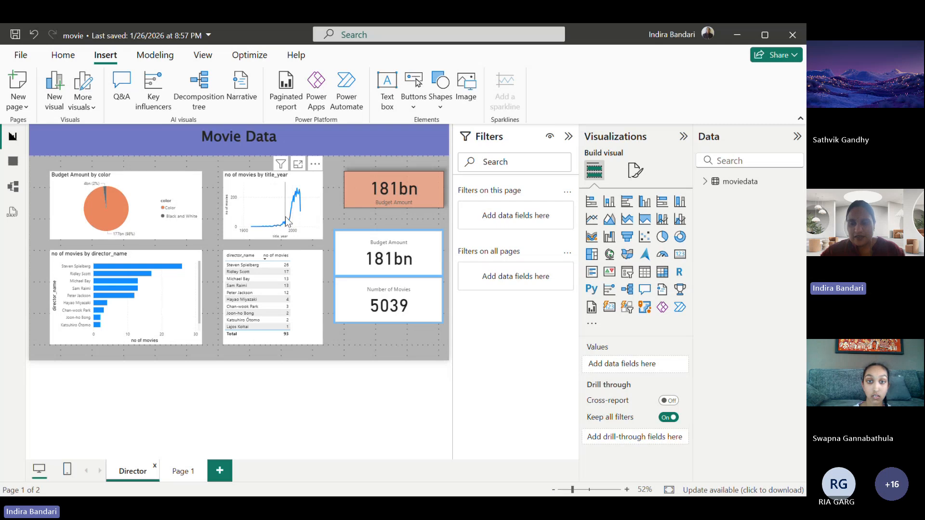
pyautogui.moveTo(288, 222)
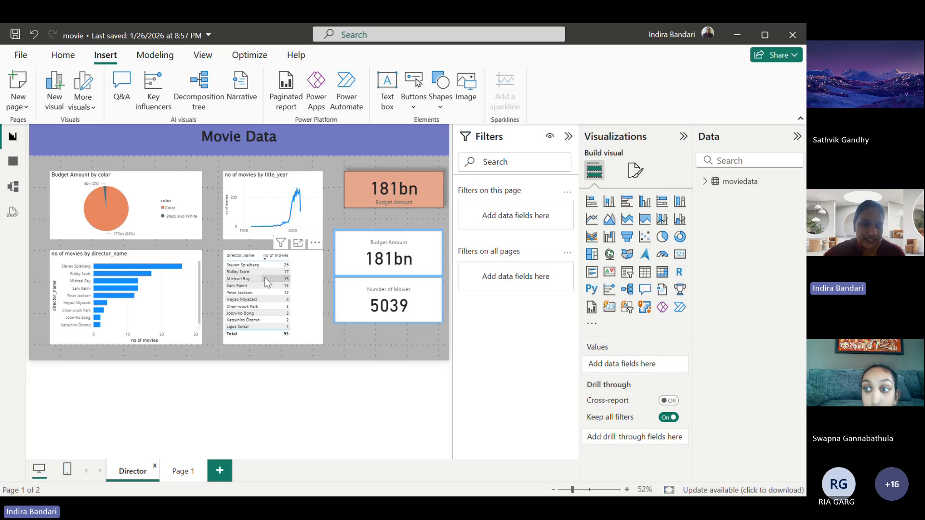
pyautogui.click(184, 475)
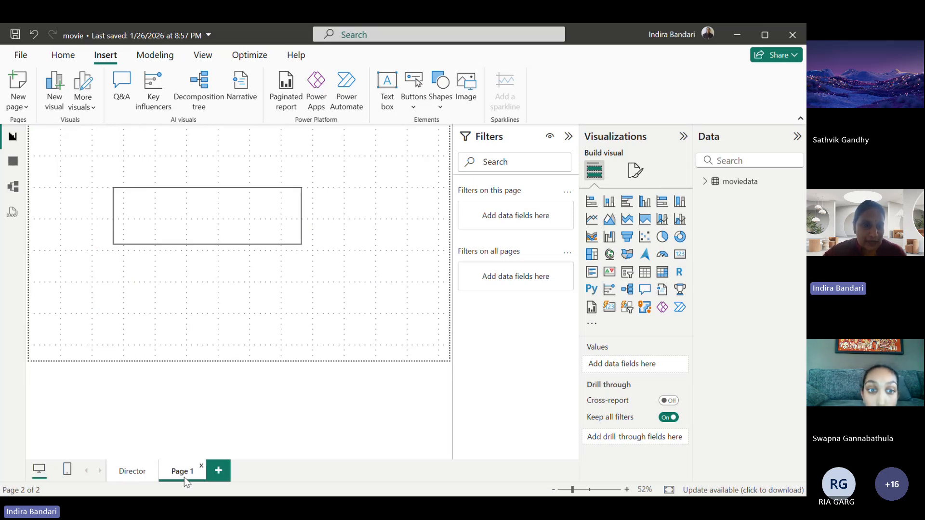
pyautogui.click(159, 229)
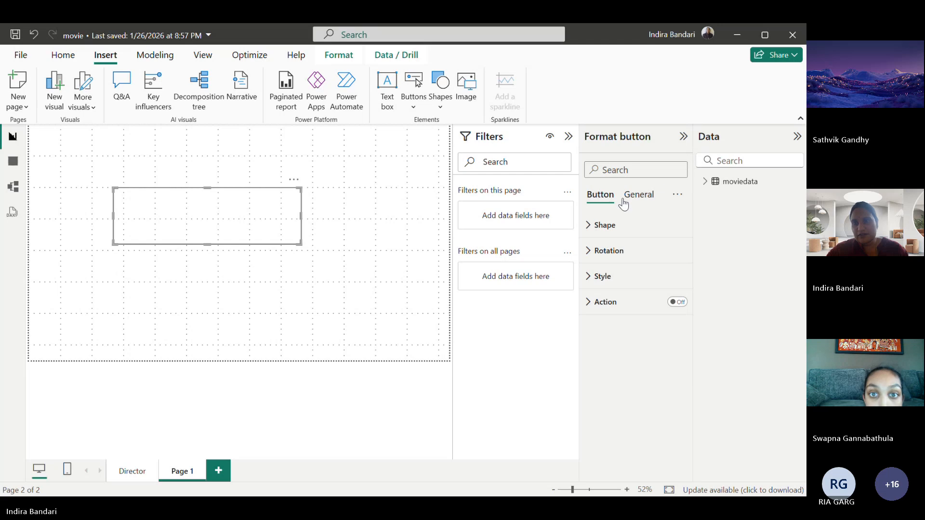
# Step: Turn on the blank button's title and set its text to "Director Analysis"
pyautogui.click(639, 194)
pyautogui.click(601, 251)
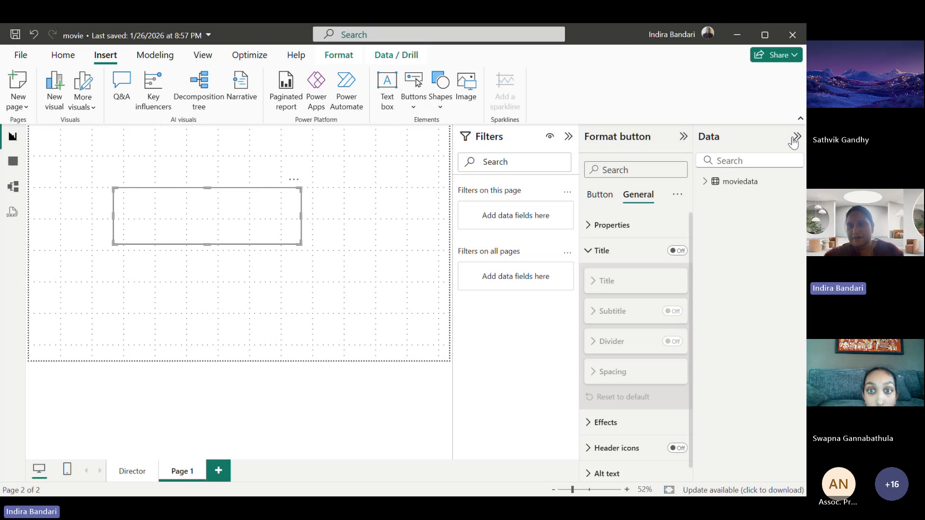
pyautogui.click(674, 251)
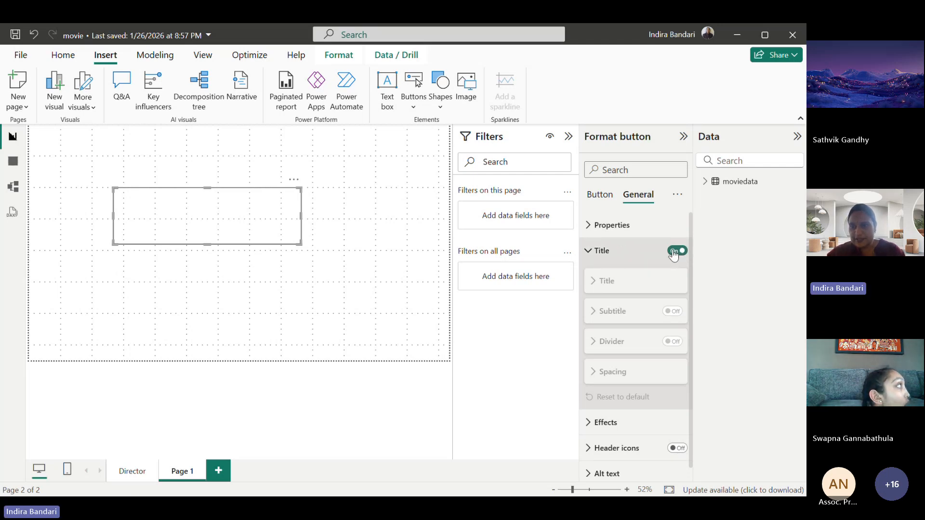
pyautogui.click(602, 315)
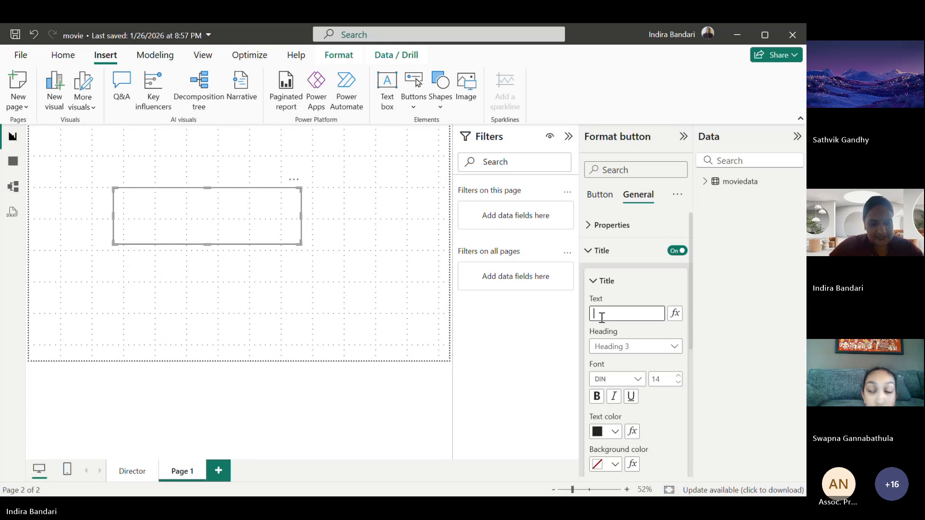
pyautogui.write('Dir')
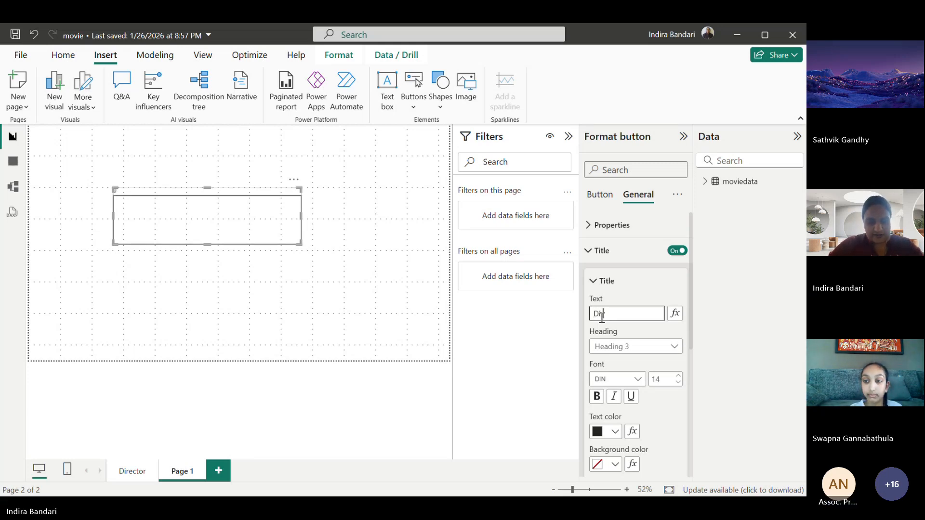
pyautogui.write('ector')
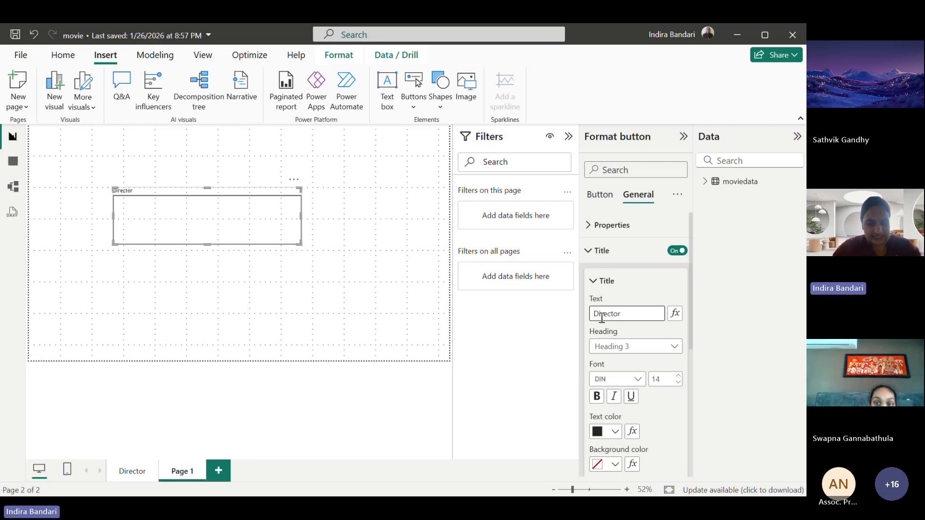
pyautogui.write(' ANA')
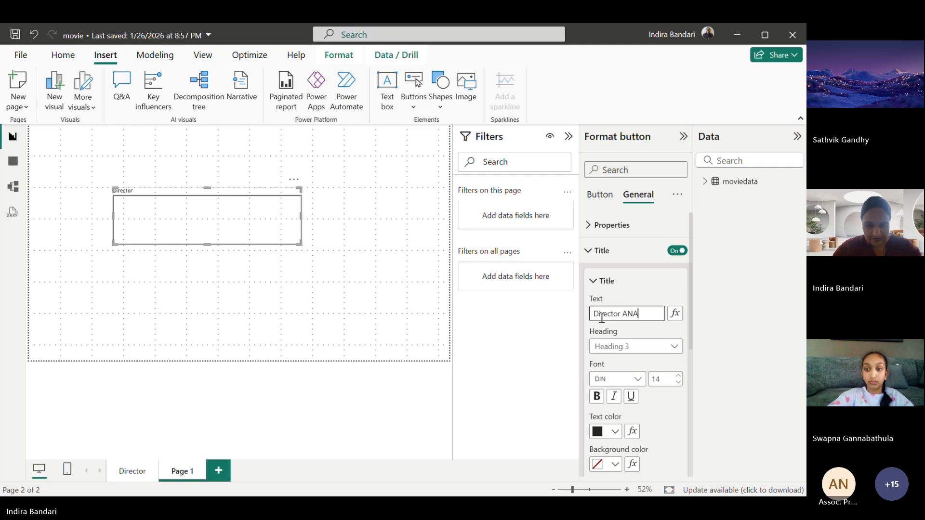
pyautogui.write('LYSIS')
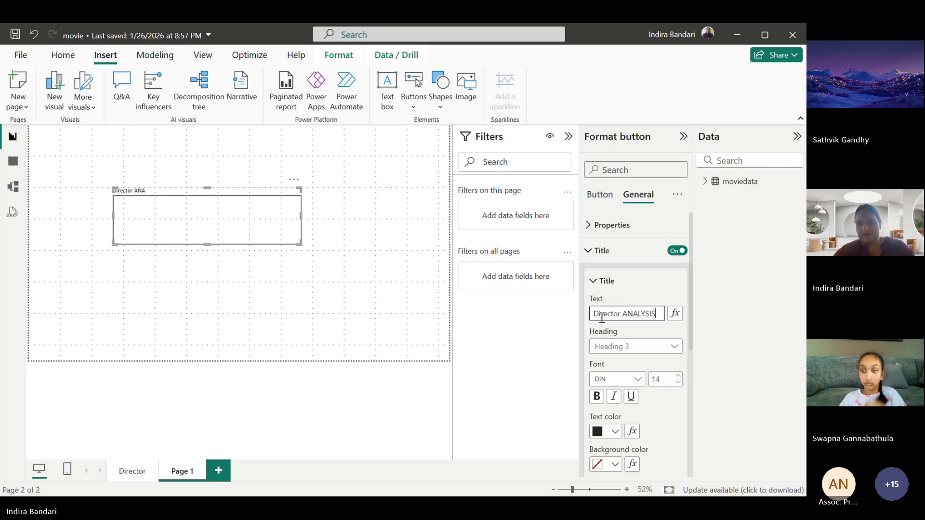
pyautogui.press('BackSpace')
pyautogui.press('BackSpace')
pyautogui.press('BackSpace')
pyautogui.press('BackSpace')
pyautogui.press('BackSpace')
pyautogui.press('BackSpace')
pyautogui.press('BackSpace')
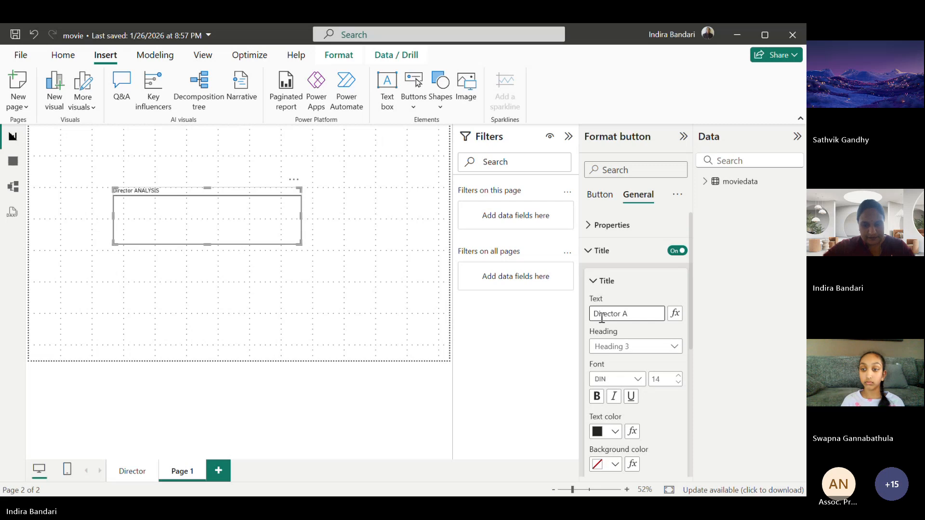
pyautogui.write('nalysis')
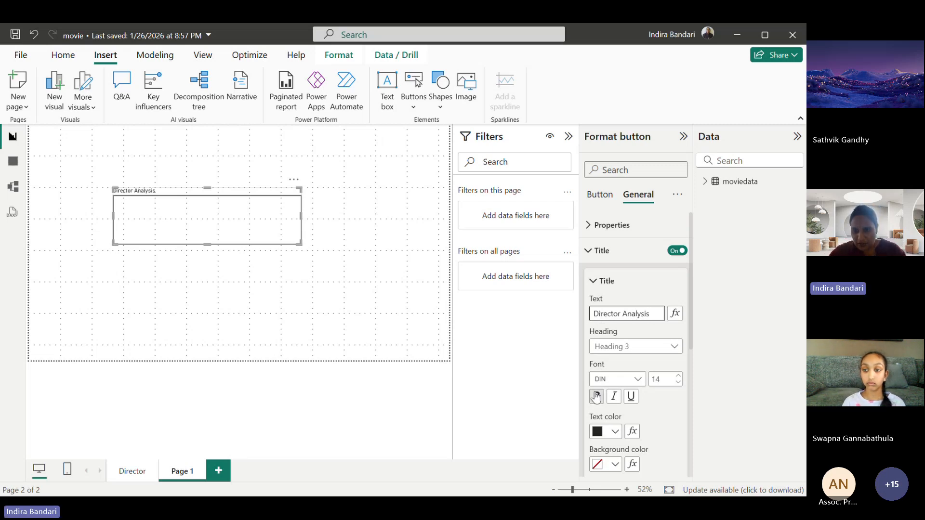
# Step: Set the button title's font to Cambria, after trying Calibri, and reduce its size to 11
pyautogui.click(638, 380)
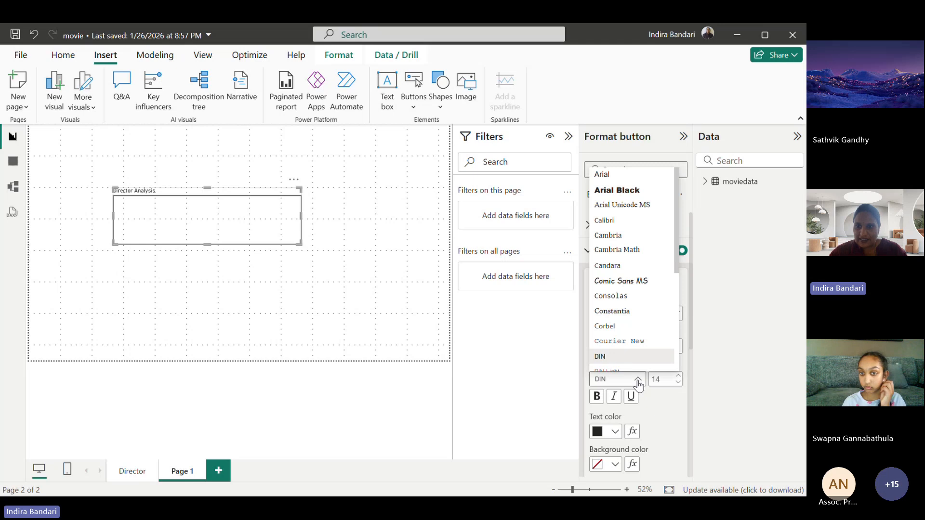
pyautogui.click(626, 221)
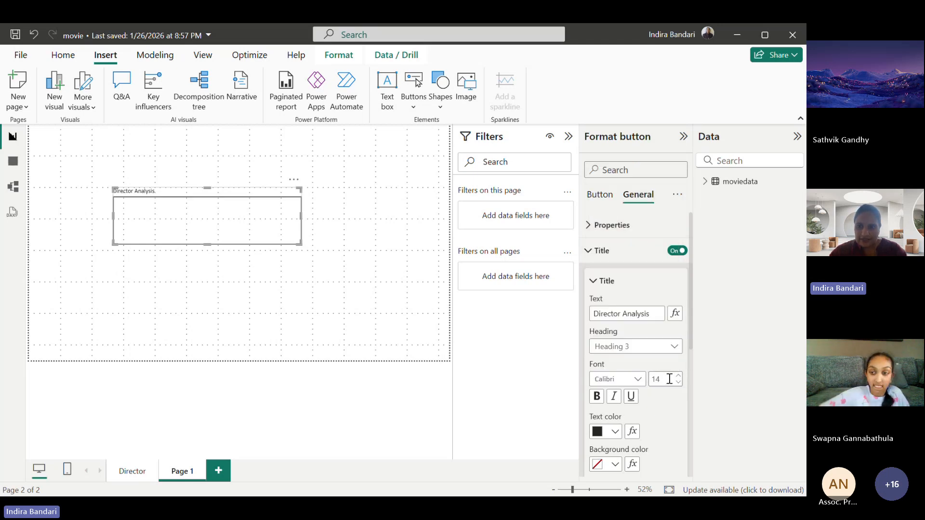
pyautogui.click(638, 380)
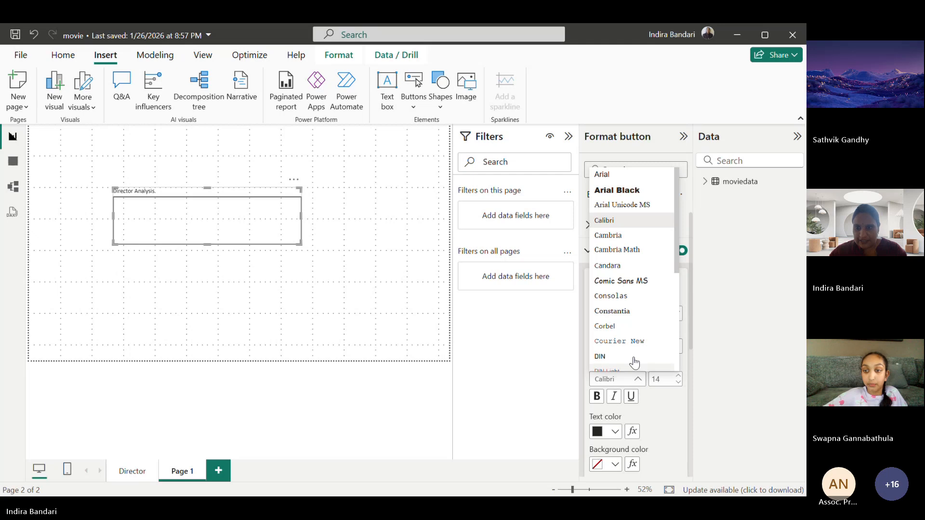
pyautogui.click(608, 236)
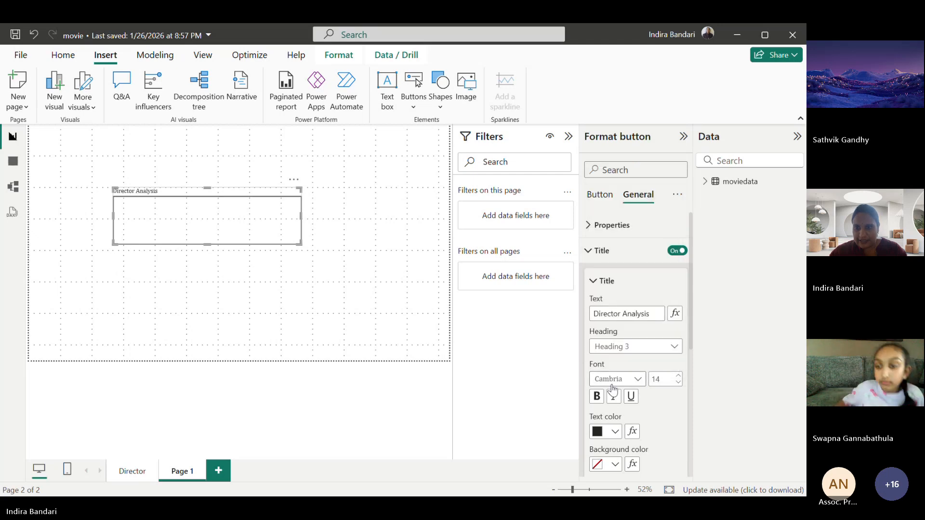
pyautogui.click(679, 384)
pyautogui.click(679, 384)
pyautogui.click(680, 384)
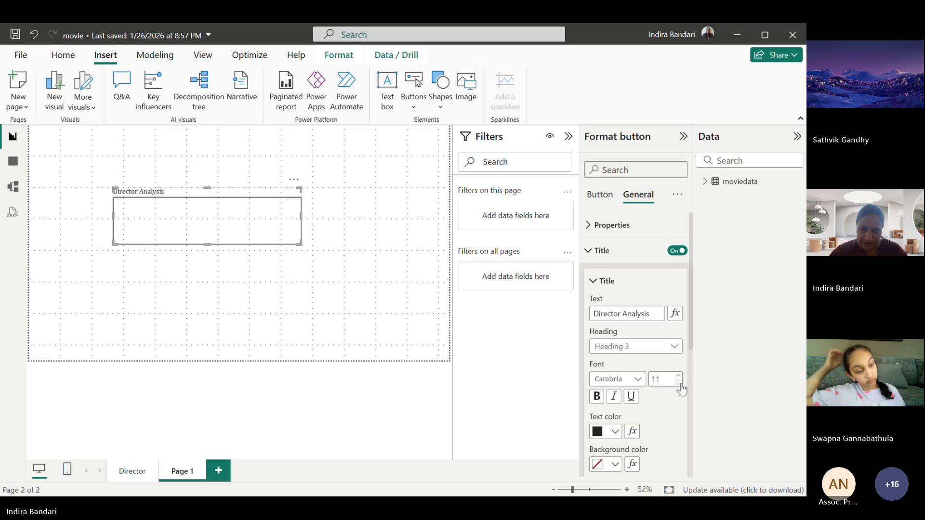
# Step: Set the button title's heading style to Heading 2 and its font to DIN
pyautogui.click(602, 251)
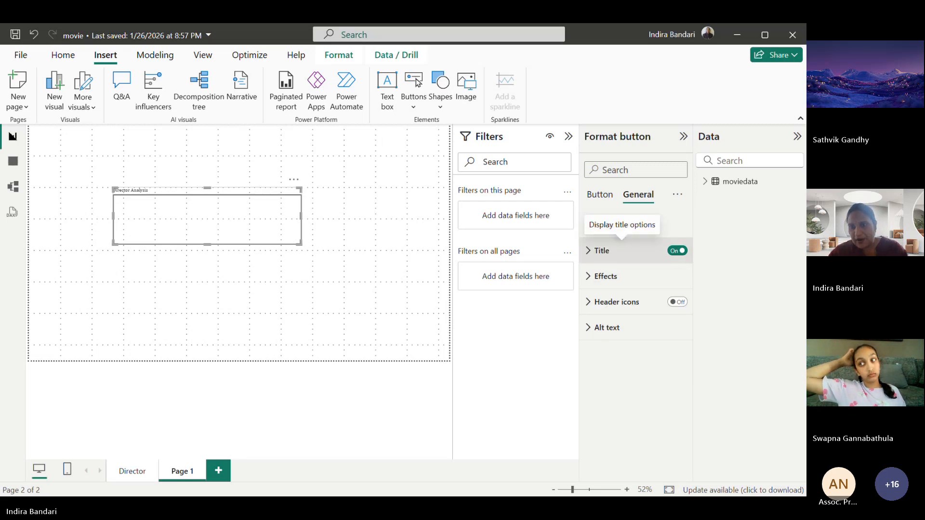
pyautogui.click(605, 261)
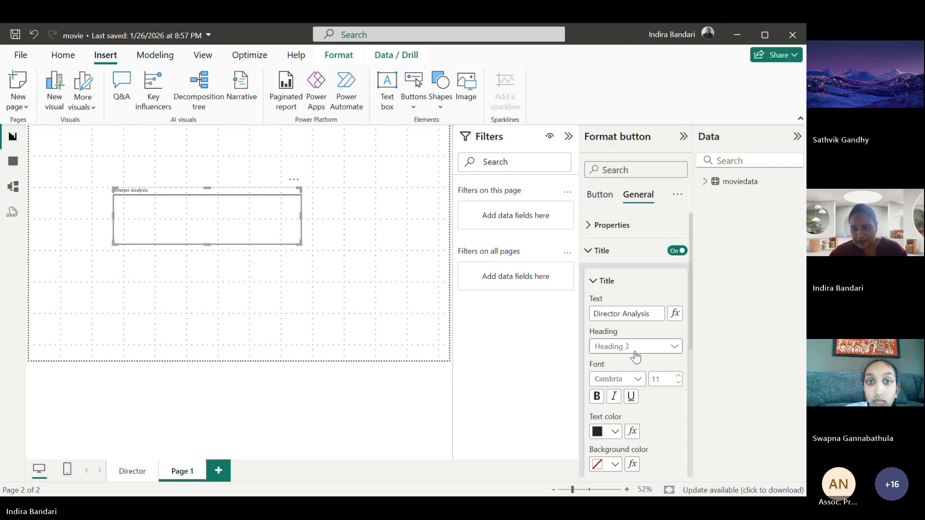
pyautogui.click(675, 348)
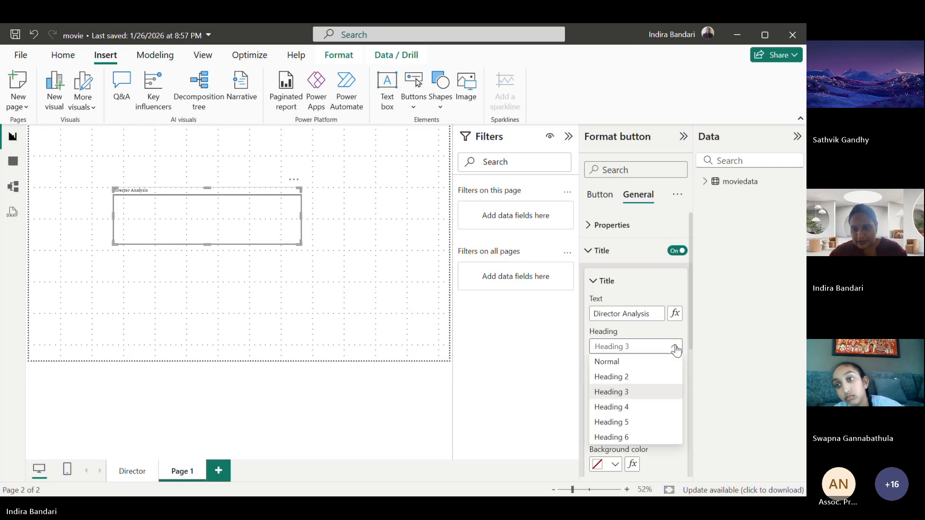
pyautogui.click(625, 378)
pyautogui.click(636, 346)
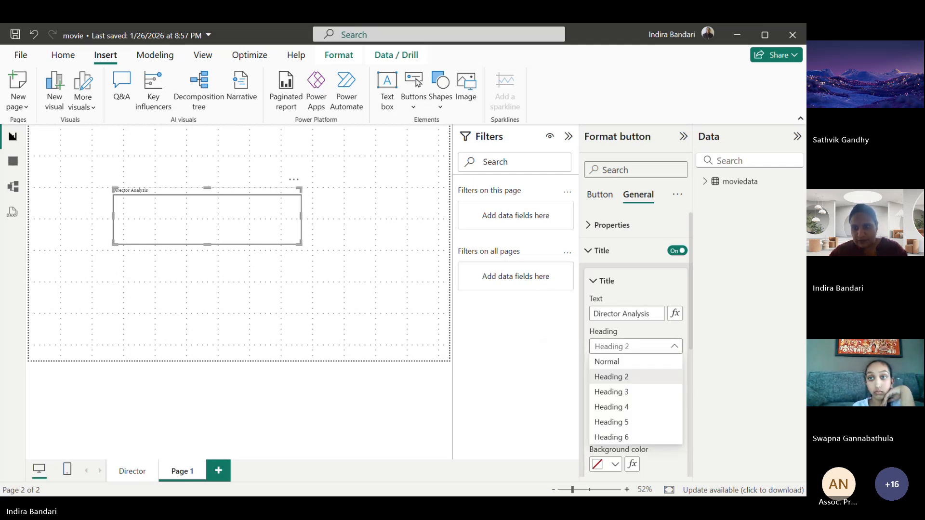
pyautogui.press('Escape')
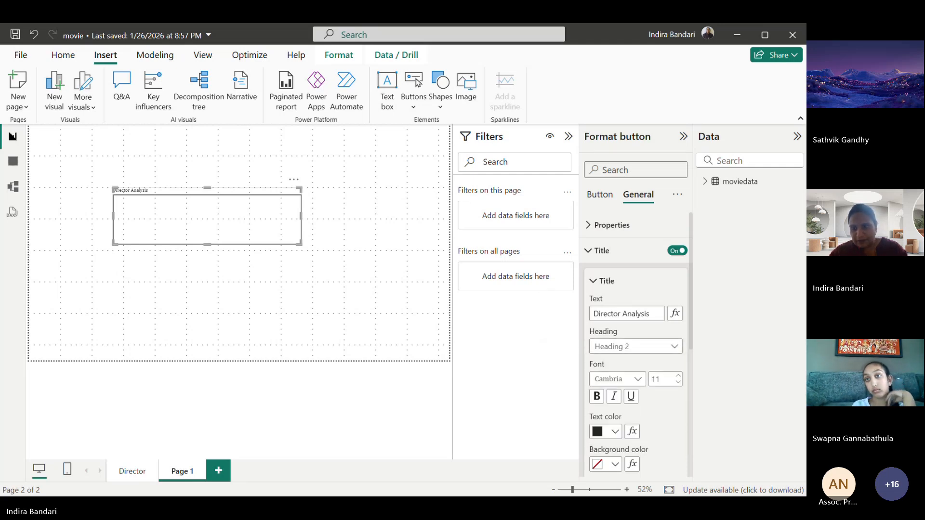
pyautogui.click(639, 381)
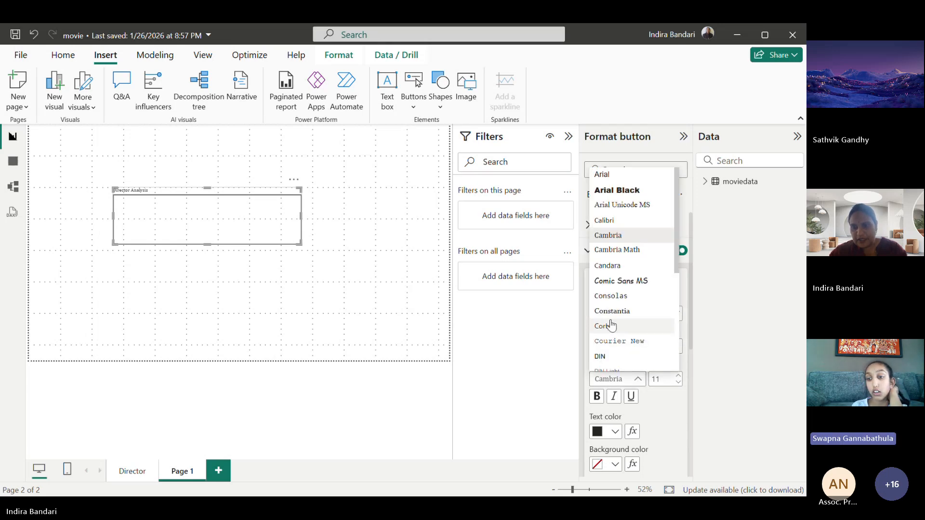
pyautogui.click(601, 357)
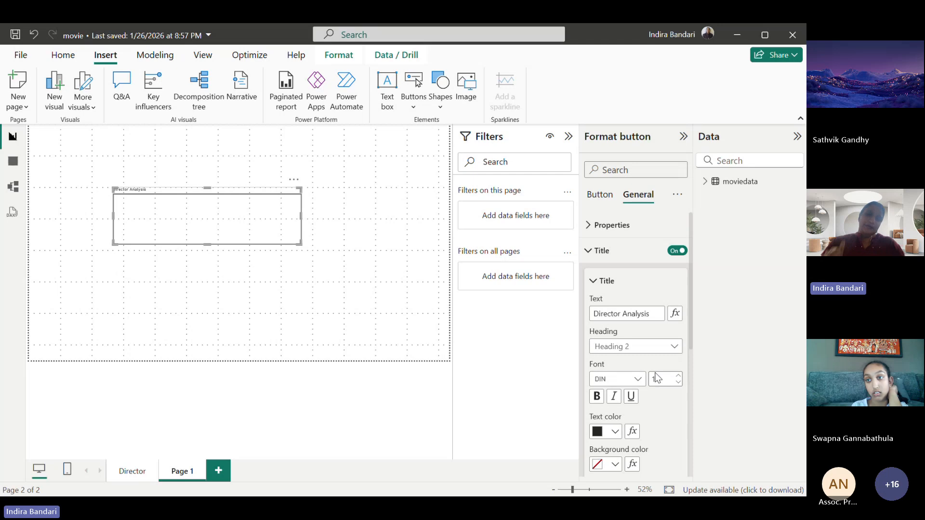
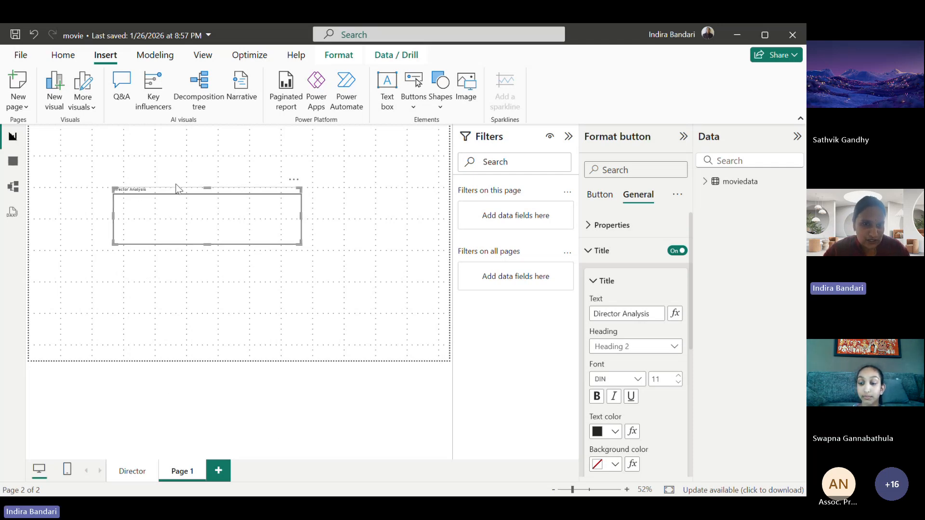
# Step: Move the button slightly up and toward the centre of Page 1 and check its size properties
pyautogui.moveTo(204, 189); pyautogui.dragTo(292, 186)
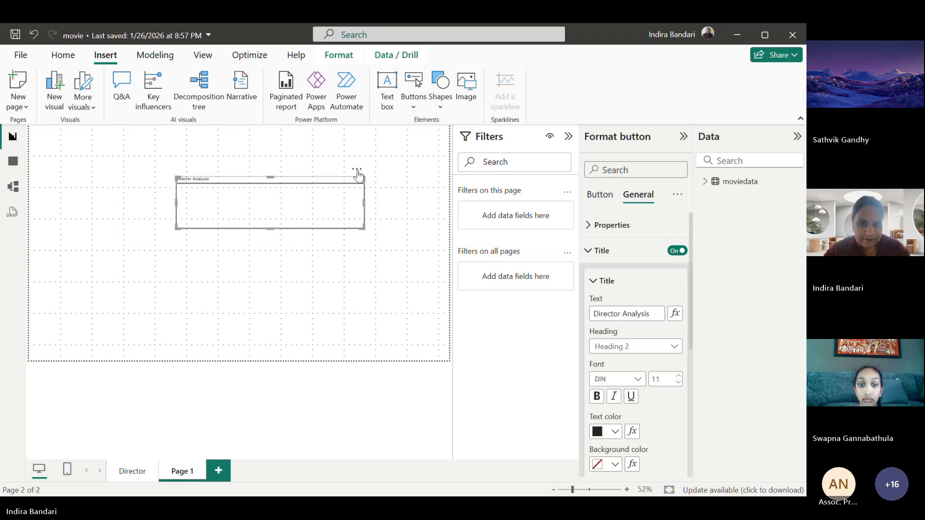
pyautogui.click(357, 170)
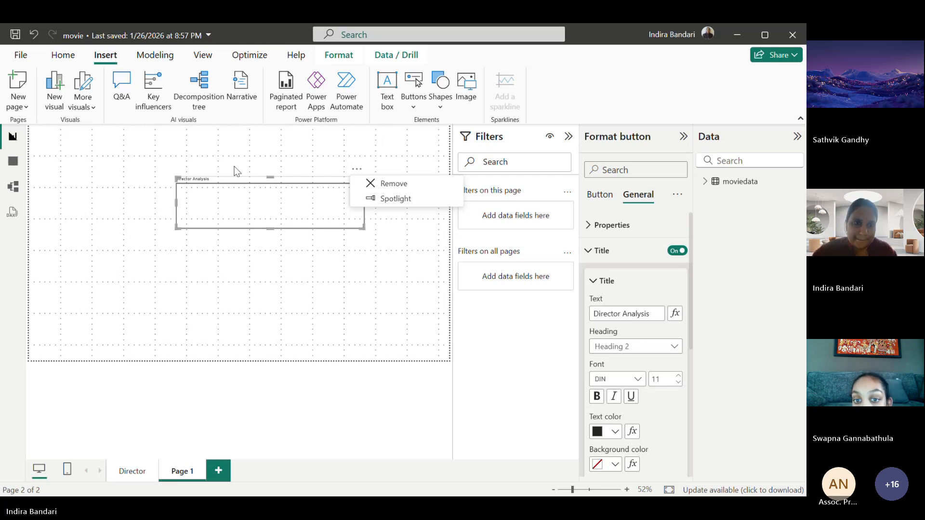
pyautogui.click(248, 167)
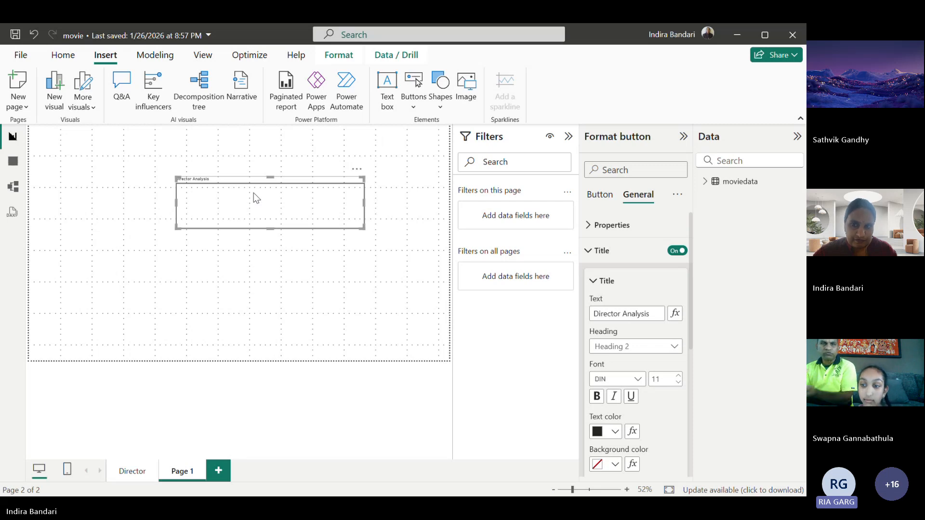
pyautogui.click(611, 225)
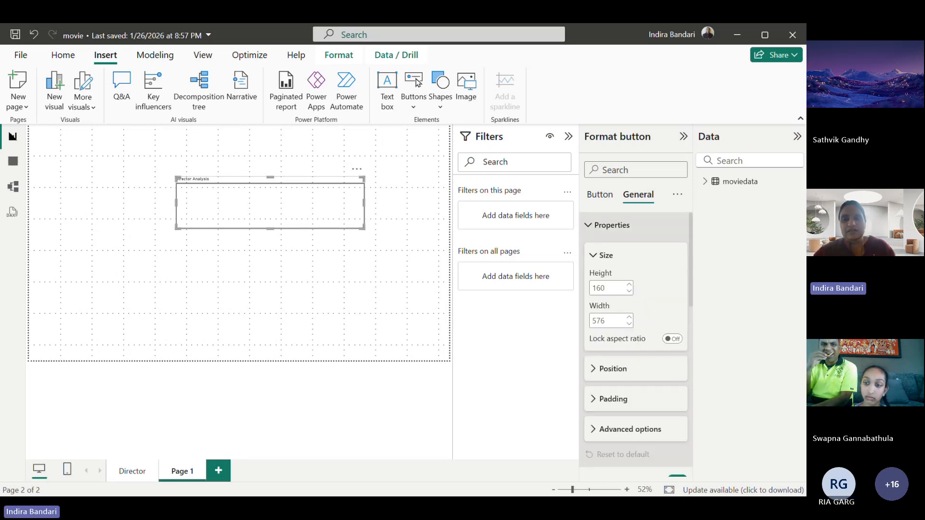
pyautogui.click(612, 225)
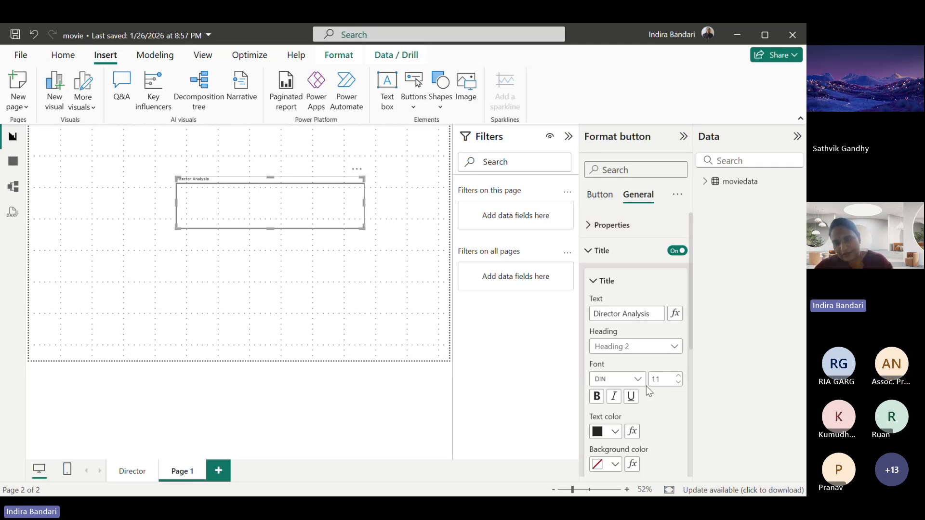
# Step: Change the button title's heading style to Normal and turn the title off
pyautogui.click(674, 351)
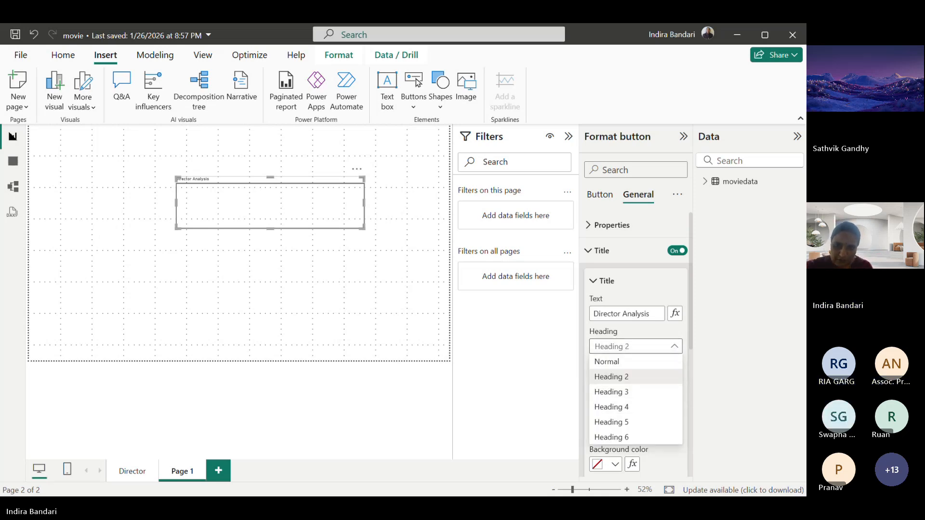
pyautogui.click(608, 361)
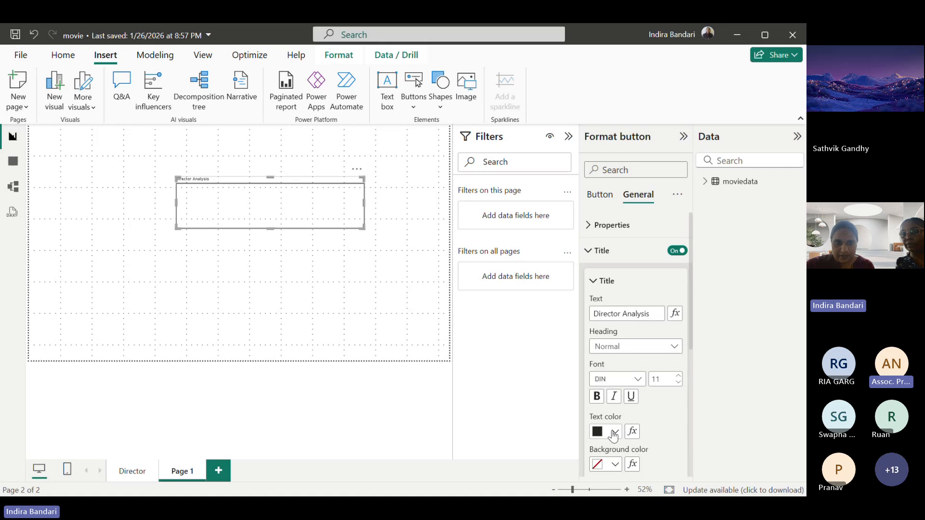
pyautogui.click(597, 397)
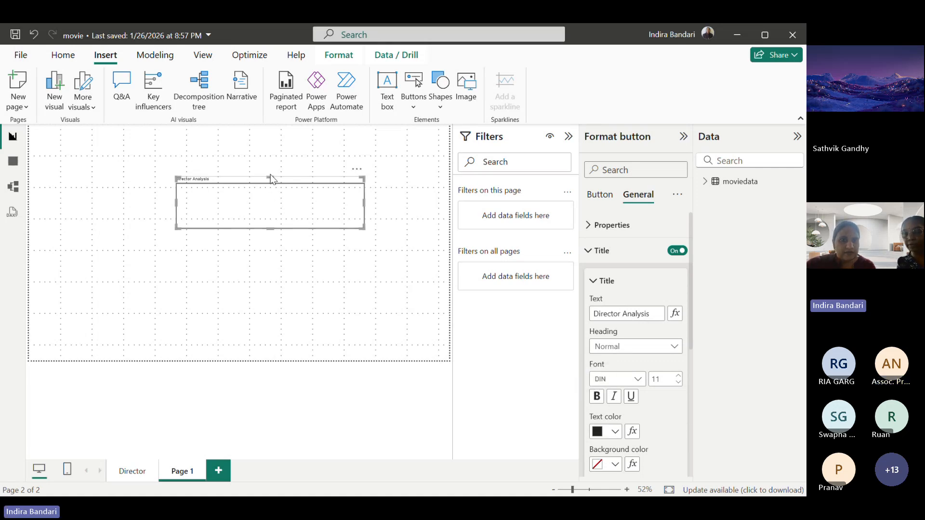
pyautogui.click(684, 254)
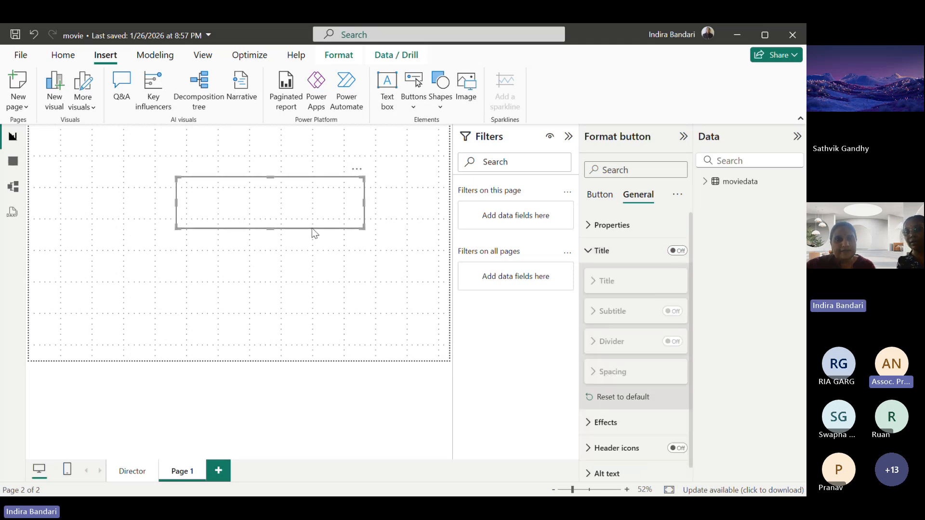
pyautogui.click(618, 250)
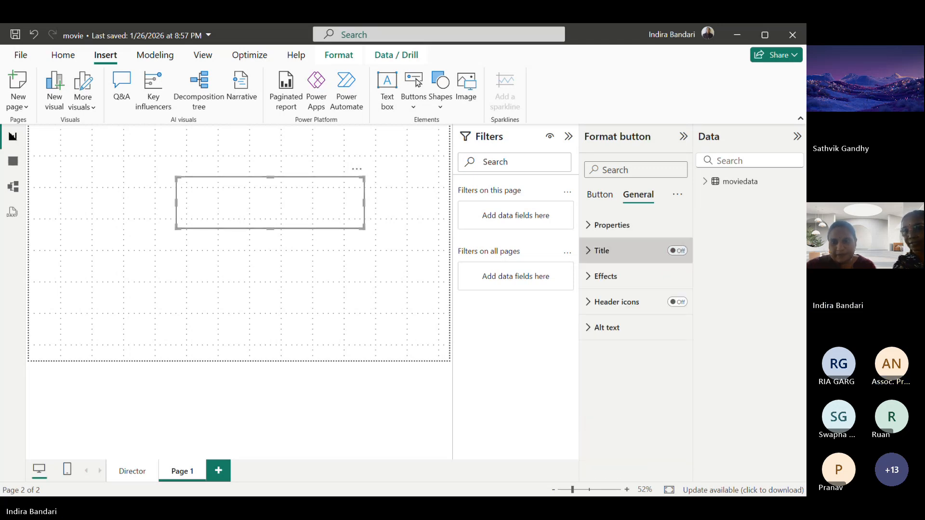
# Step: Expand the button's Action, Style, Rotation and Shape settings to examine their options
pyautogui.click(600, 195)
pyautogui.click(605, 303)
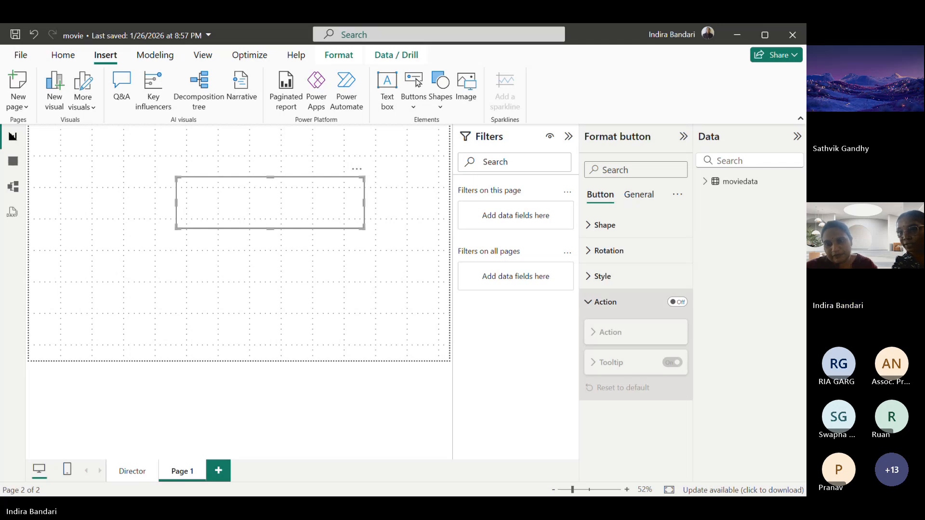
pyautogui.click(602, 276)
pyautogui.click(609, 251)
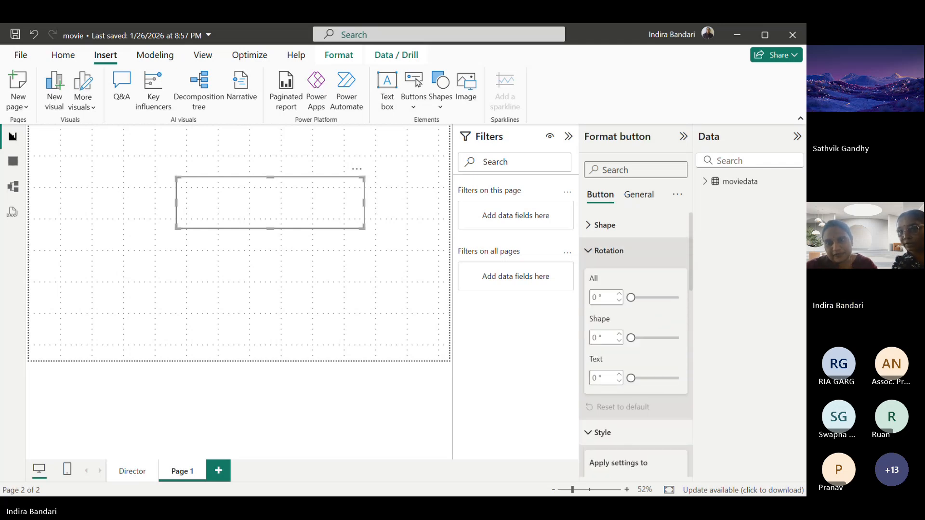
pyautogui.click(605, 225)
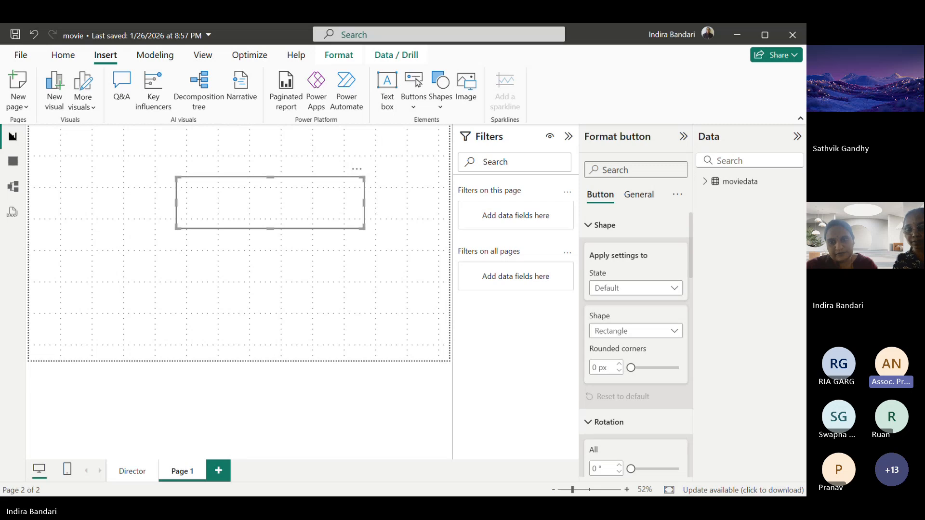
# Step: Examine the button's general Effects and Header icons settings
pyautogui.click(640, 197)
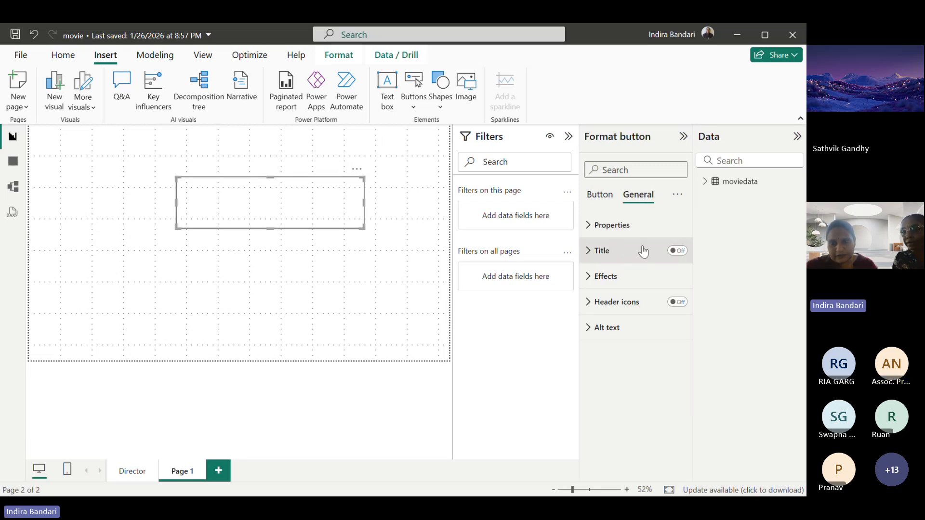
pyautogui.click(609, 288)
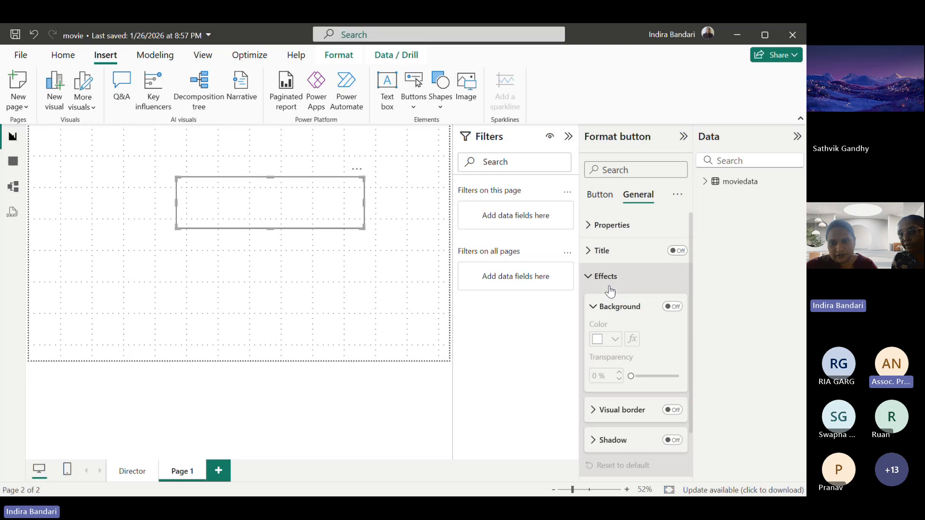
pyautogui.click(586, 281)
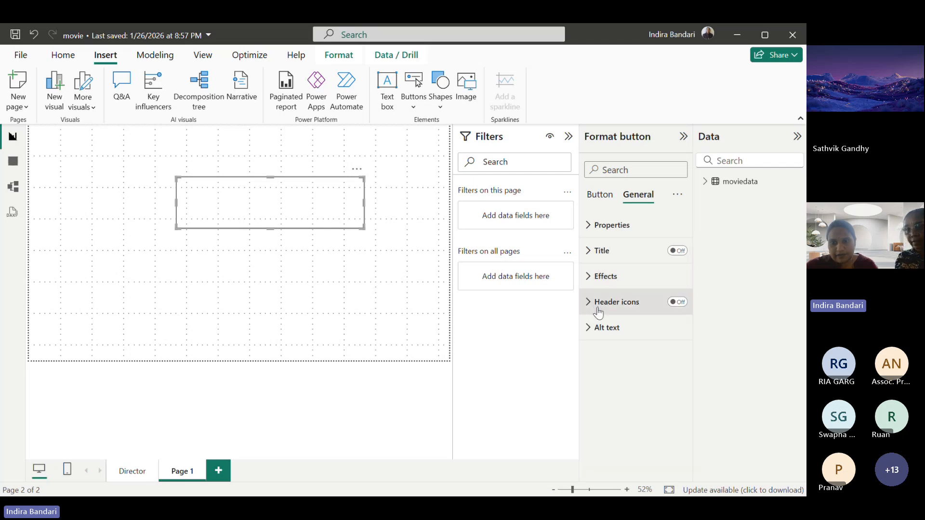
pyautogui.click(598, 304)
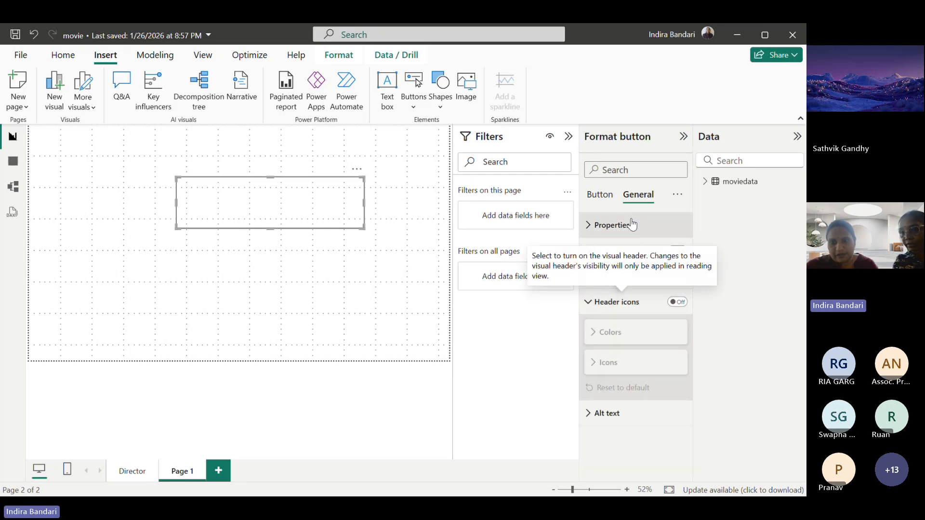
# Step: Turn the button's title back on and collapse its text settings
pyautogui.click(601, 251)
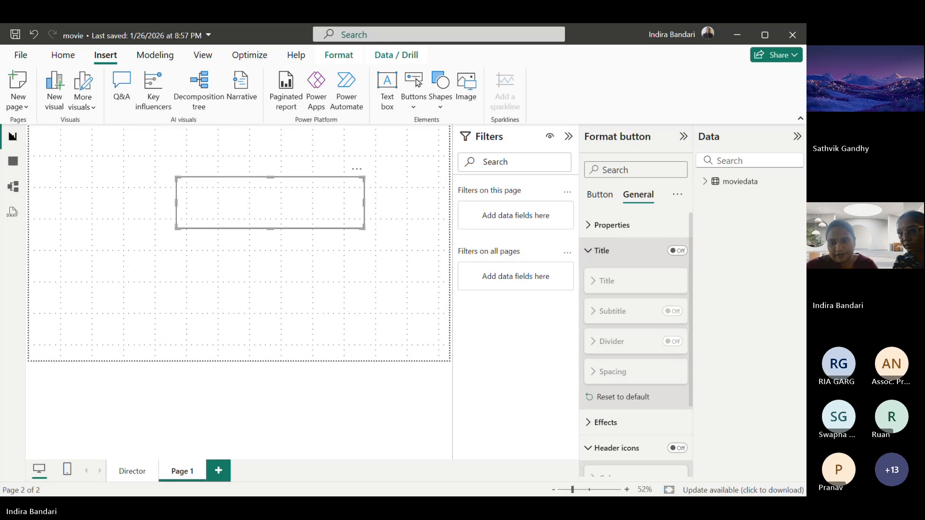
pyautogui.click(677, 251)
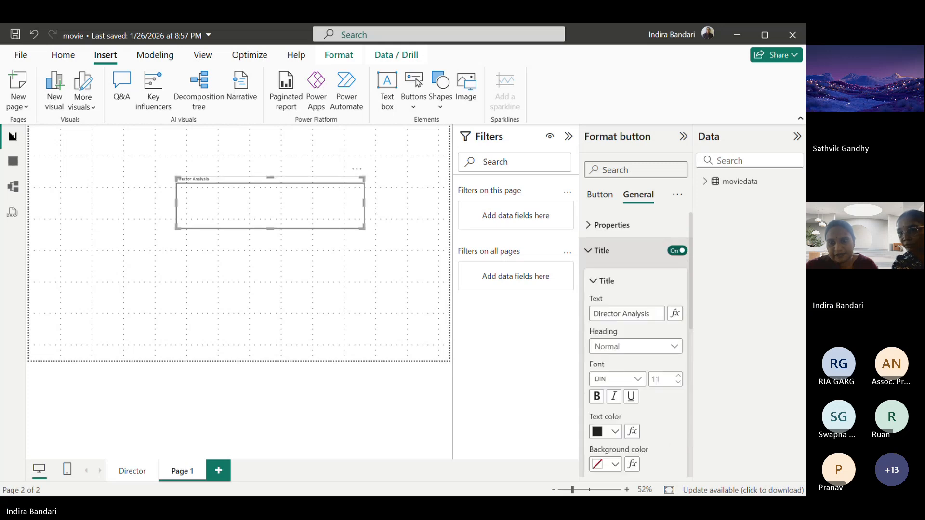
pyautogui.click(607, 280)
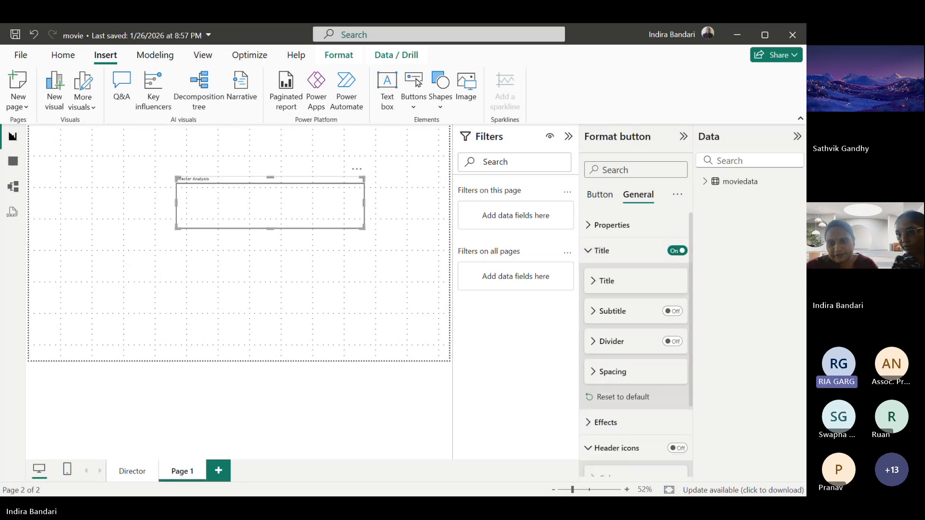
# Step: Turn on the button's subtitle and try starting its text with D, clearing the entry again
pyautogui.click(612, 311)
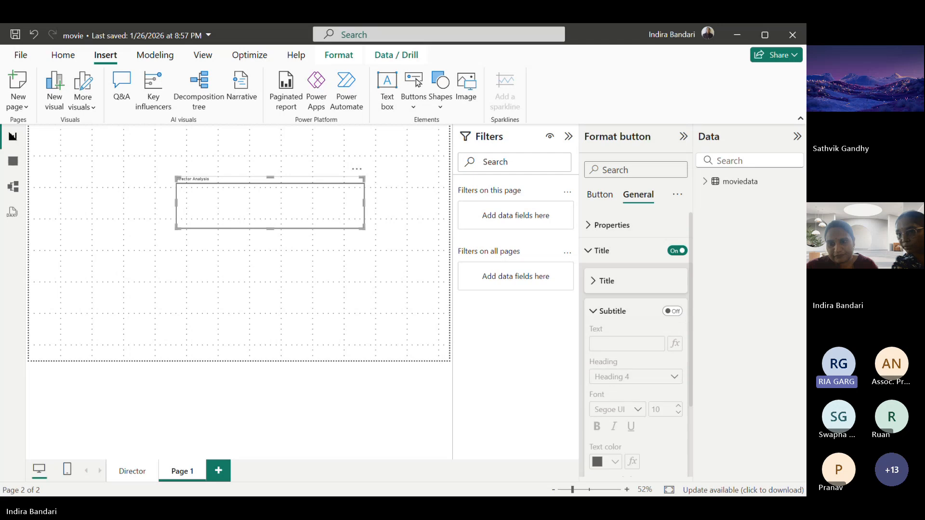
pyautogui.click(672, 311)
pyautogui.click(627, 343)
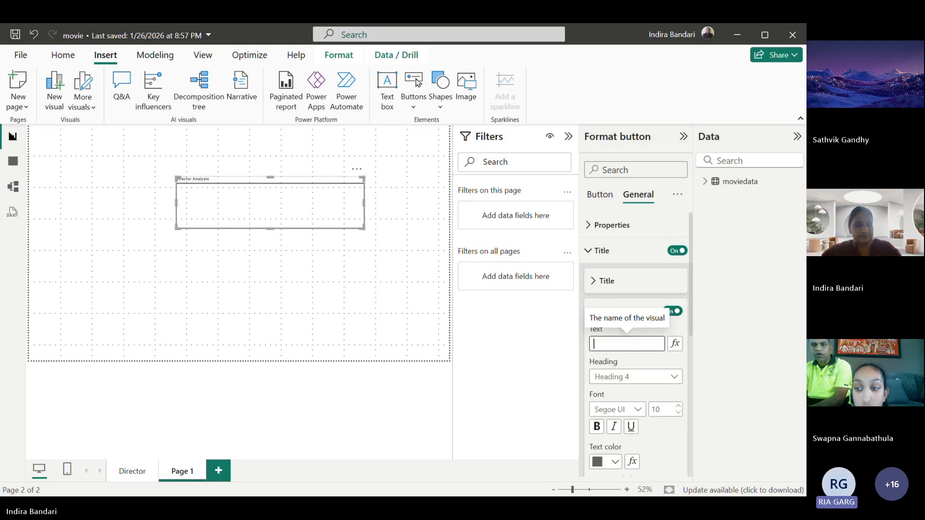
pyautogui.write('D')
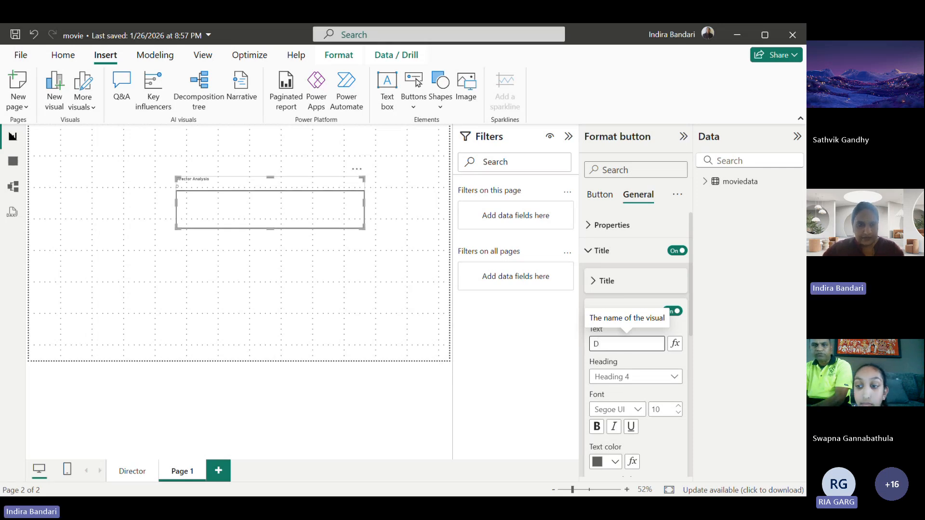
pyautogui.press('BackSpace')
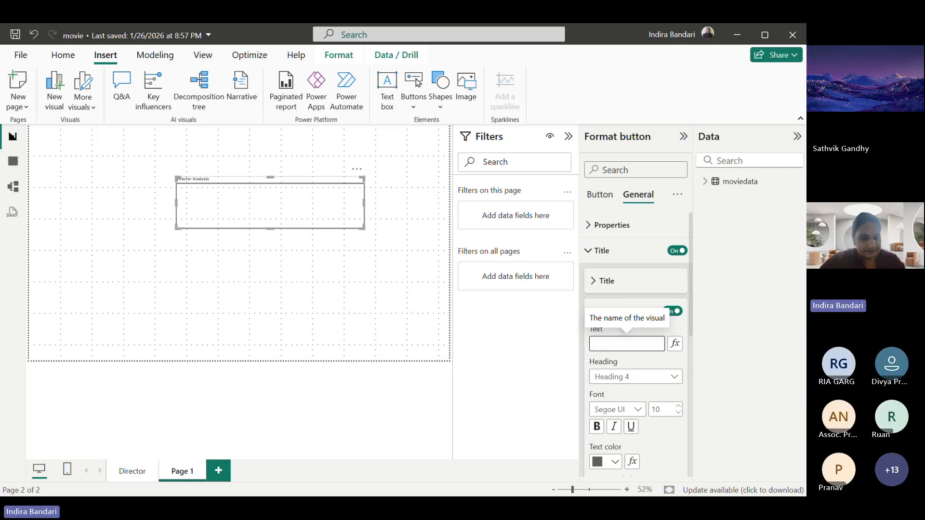
pyautogui.write('Di')
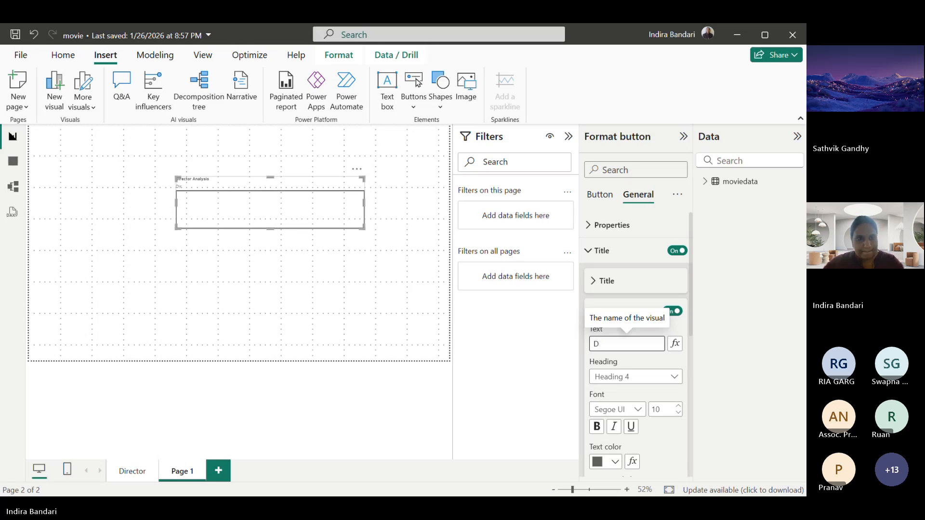
pyautogui.press('BackSpace')
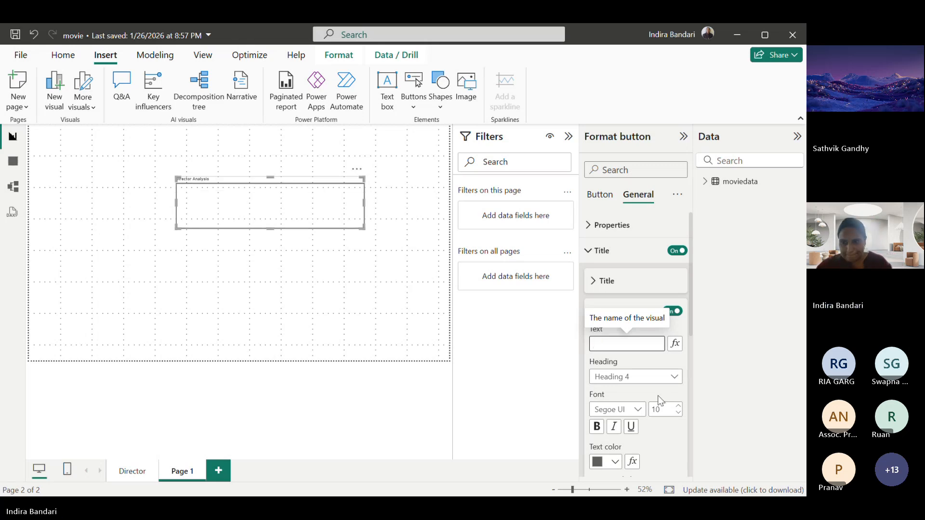
# Step: Set the subtitle's heading style to Normal and turn on its text wrap
pyautogui.click(666, 378)
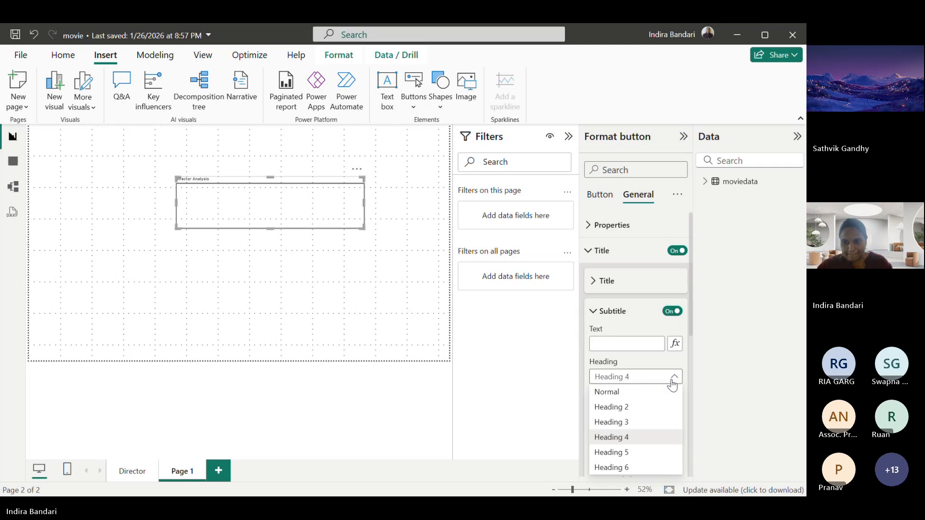
pyautogui.click(621, 397)
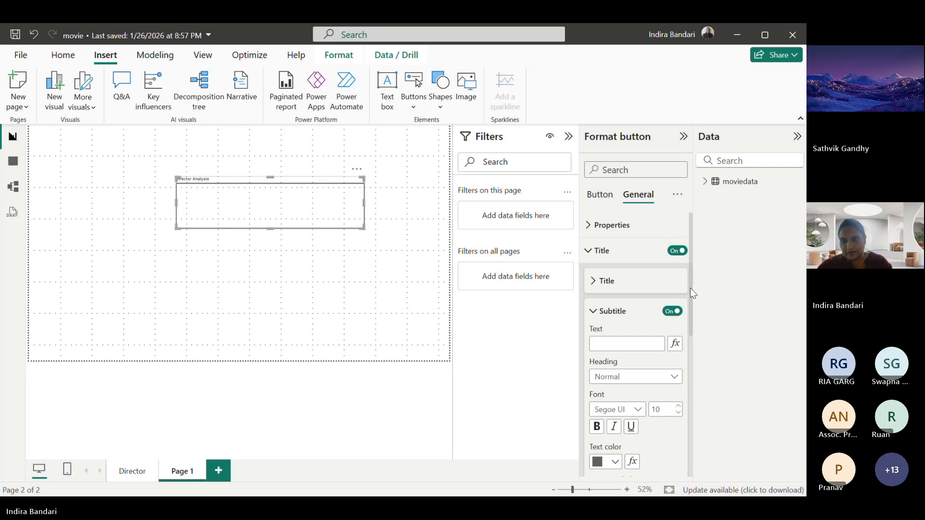
pyautogui.moveTo(692, 291); pyautogui.dragTo(702, 367)
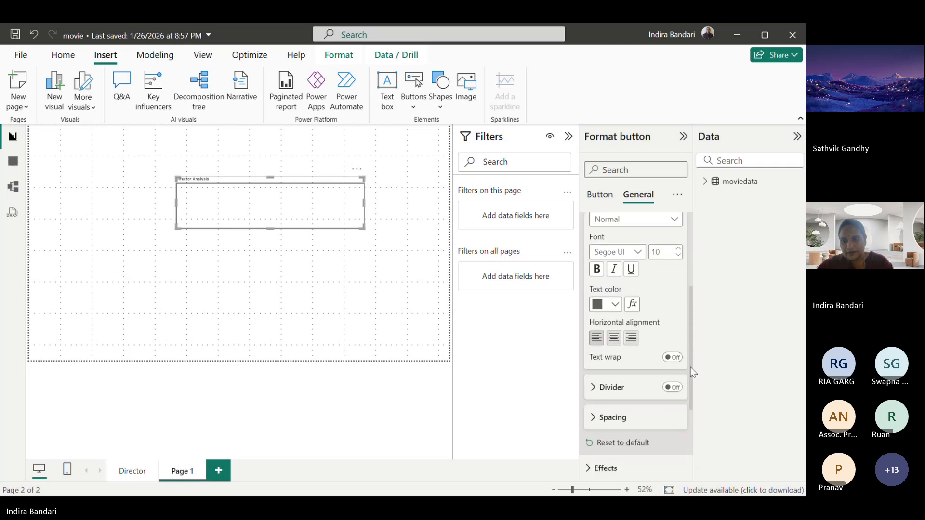
pyautogui.click(673, 358)
pyautogui.moveTo(690, 367); pyautogui.dragTo(686, 259)
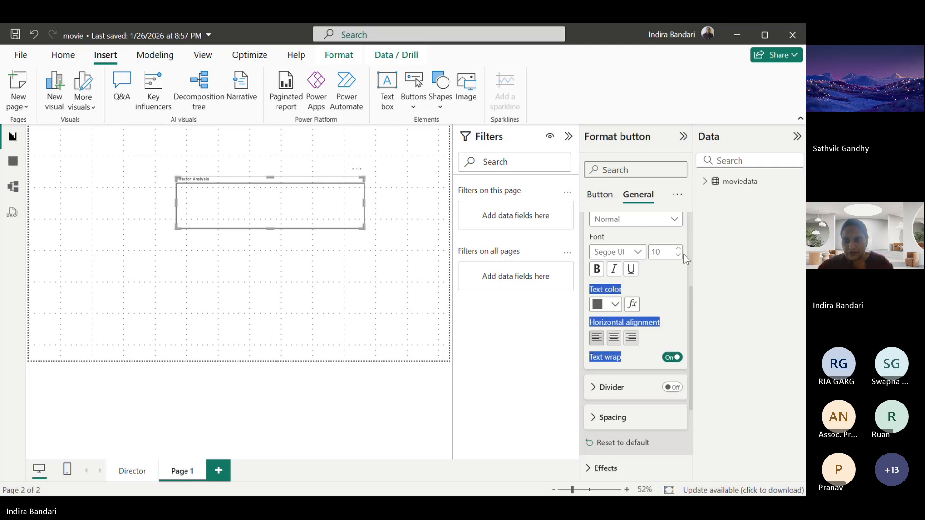
pyautogui.moveTo(693, 307); pyautogui.dragTo(698, 227)
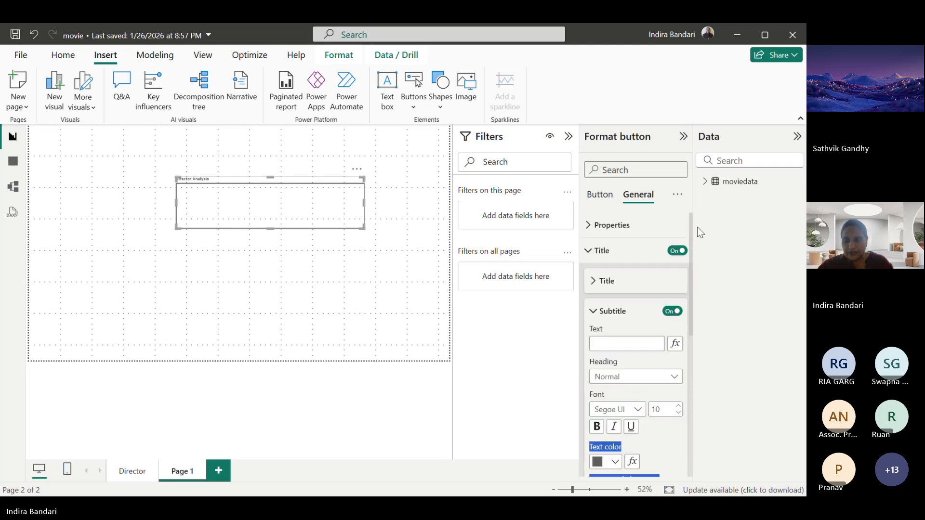
# Step: Enter Director as the button's subtitle and cut it back to its first three letters
pyautogui.click(596, 345)
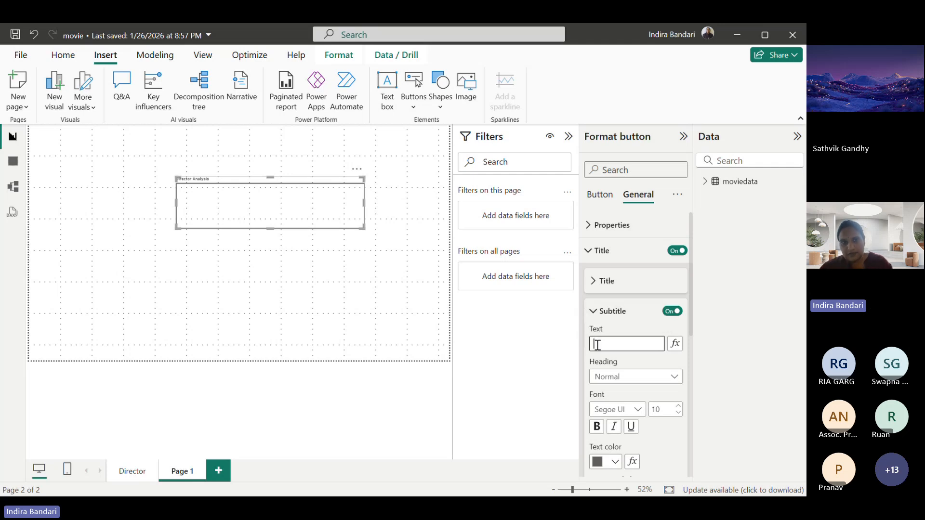
pyautogui.write('Dire')
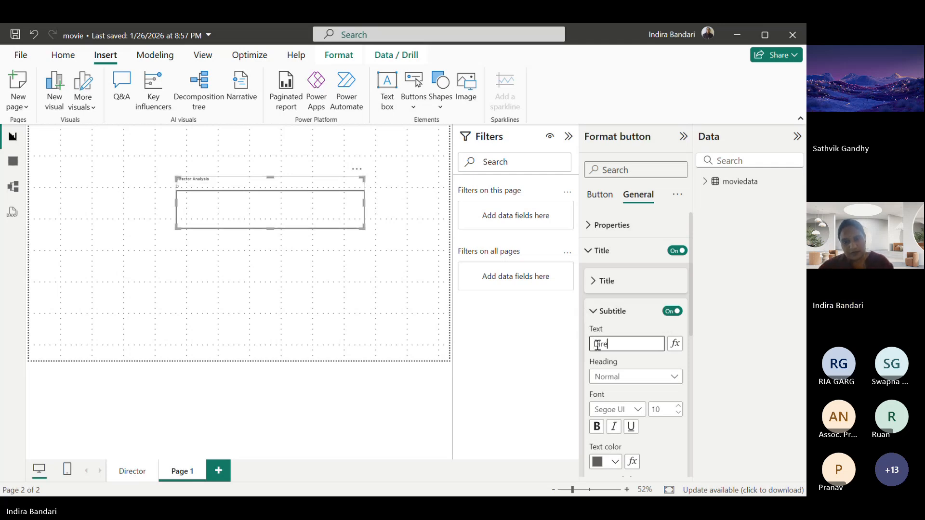
pyautogui.write('ctor')
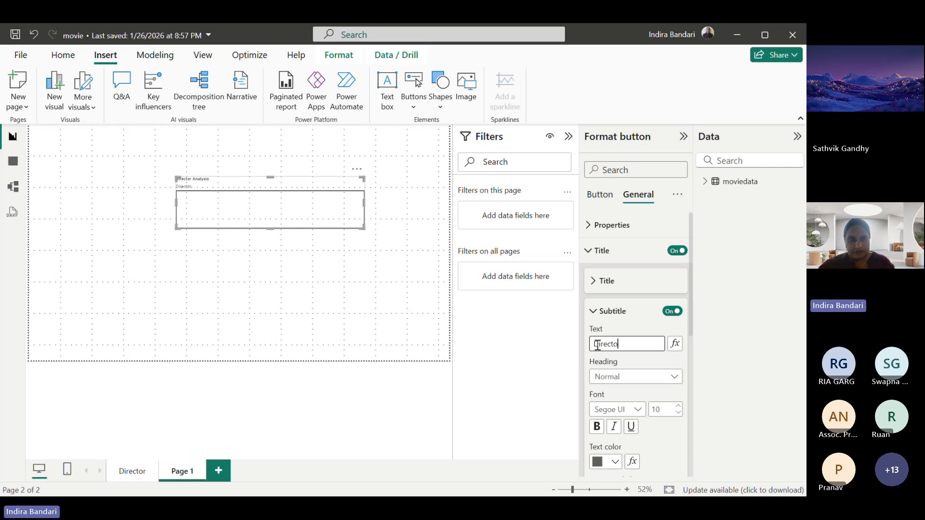
pyautogui.press('BackSpace')
pyautogui.press('BackSpace')
pyautogui.press('BackSpace')
pyautogui.press('BackSpace')
pyautogui.press('BackSpace')
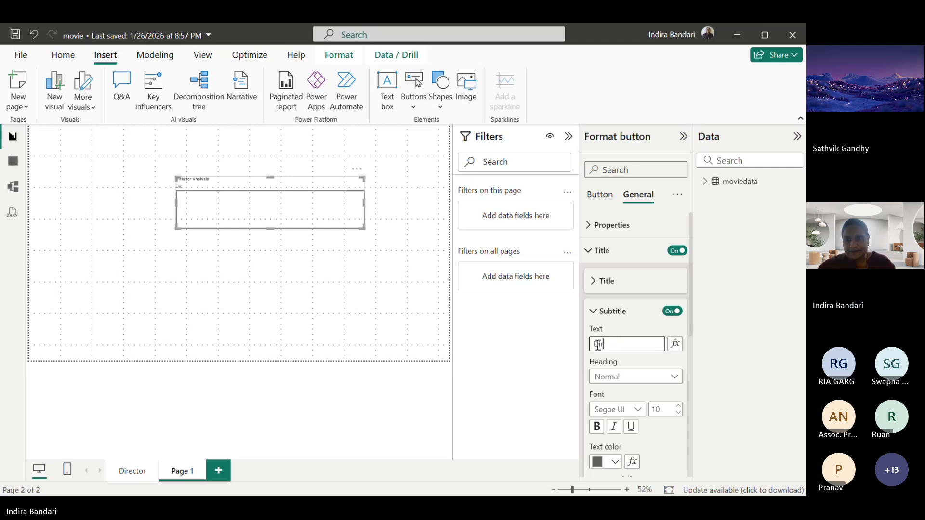
# Step: Turn on the button's own text in the Default state and enter "Director A nalysis"
pyautogui.click(596, 198)
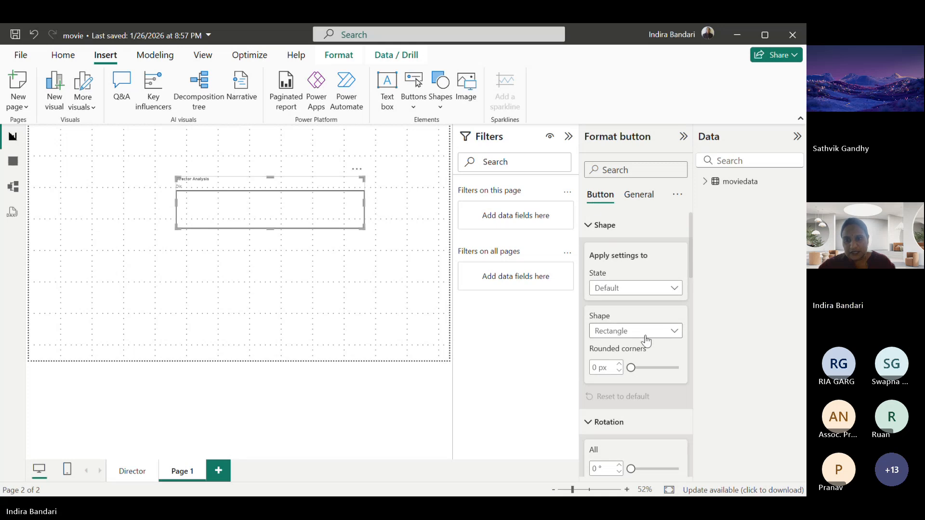
pyautogui.click(604, 225)
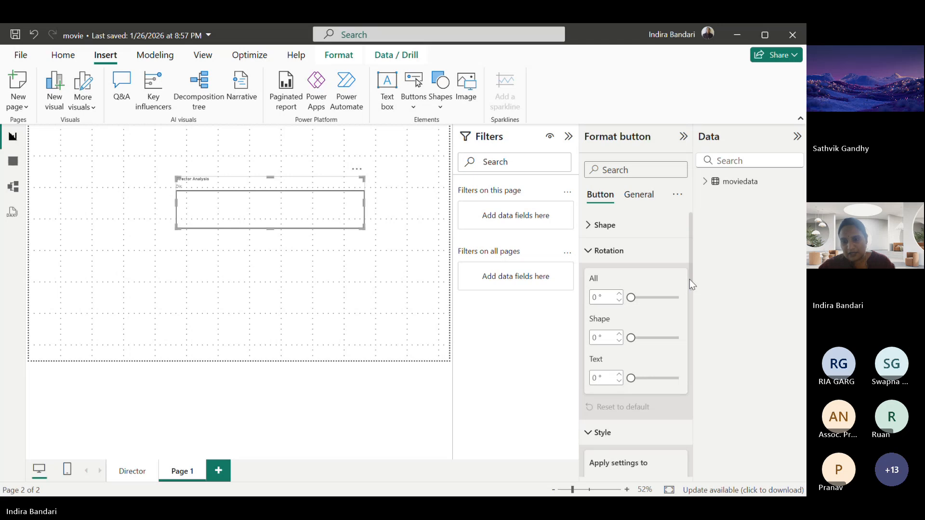
pyautogui.moveTo(689, 279); pyautogui.dragTo(698, 352)
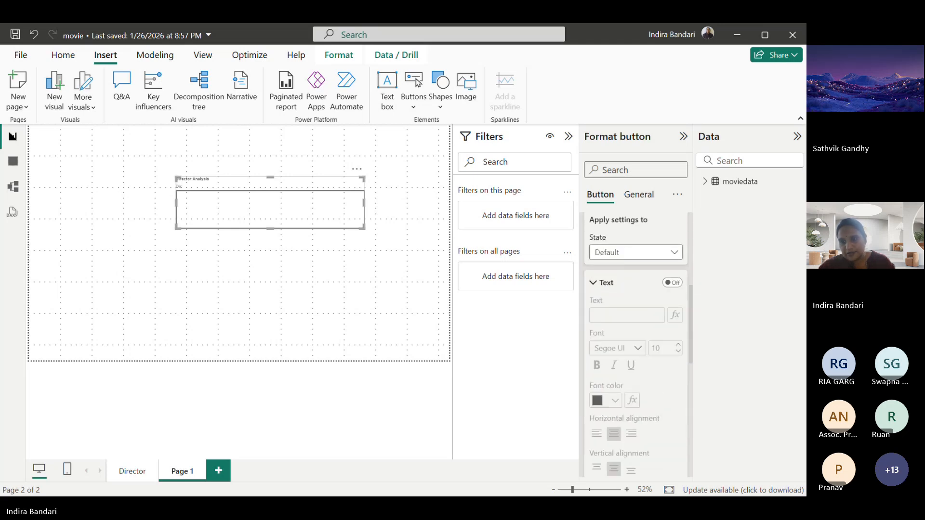
pyautogui.click(673, 282)
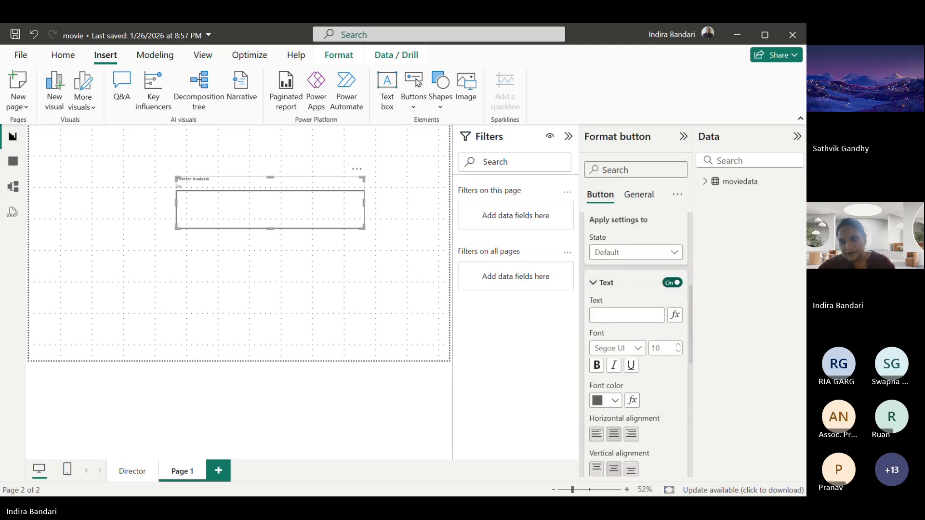
pyautogui.click(615, 322)
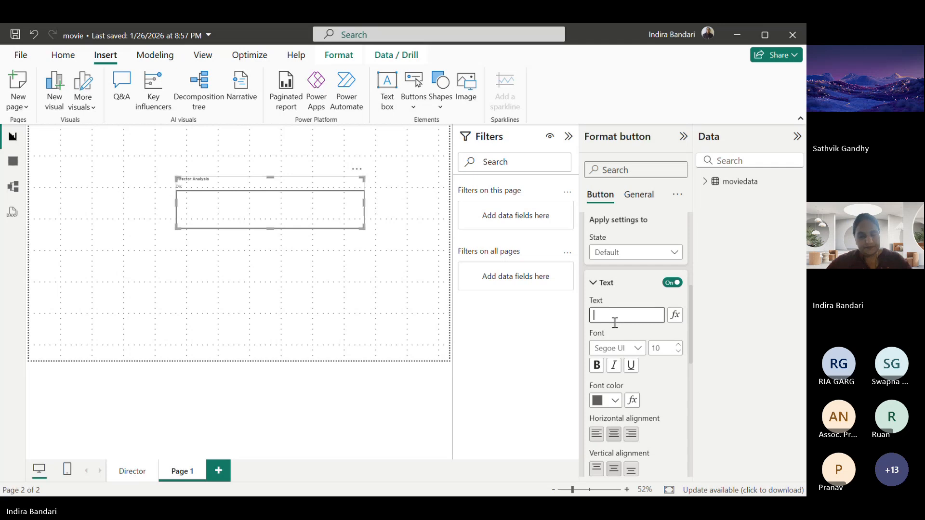
pyautogui.write('Di')
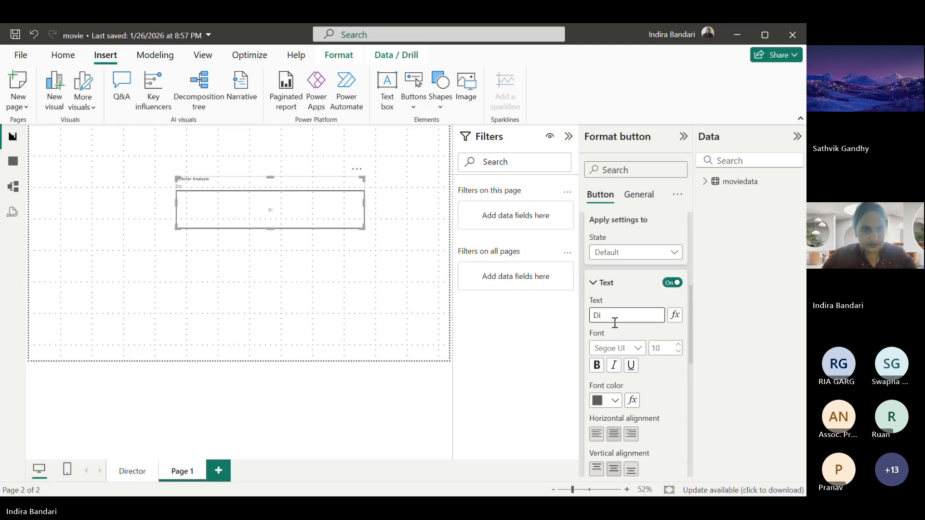
pyautogui.write('r')
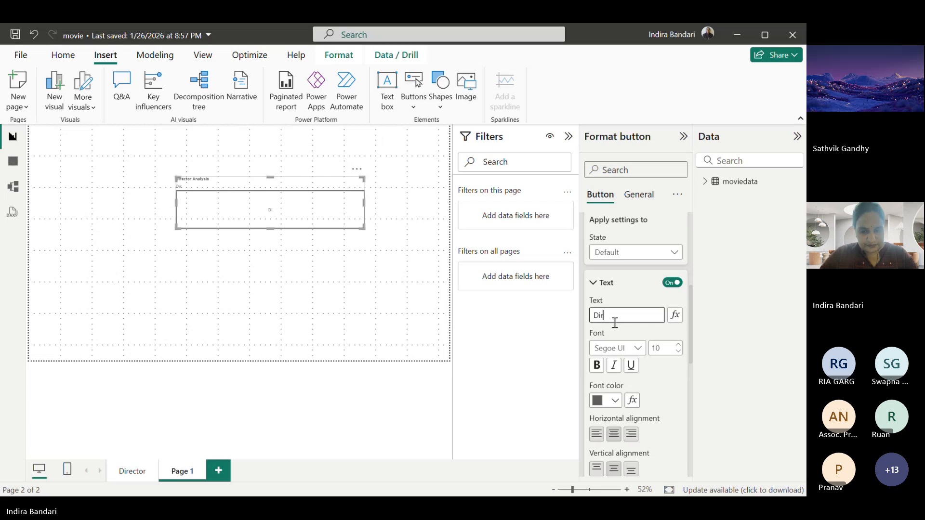
pyautogui.write('ector A')
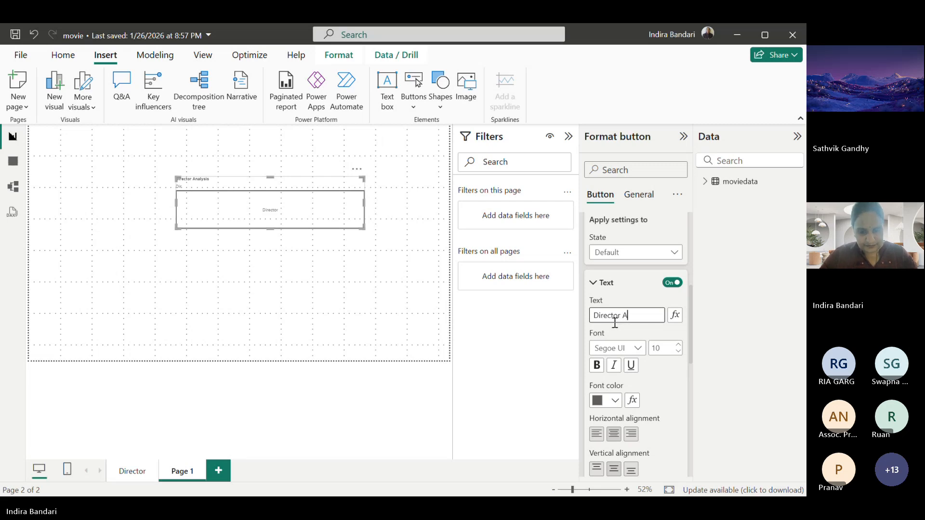
pyautogui.write(' nalys')
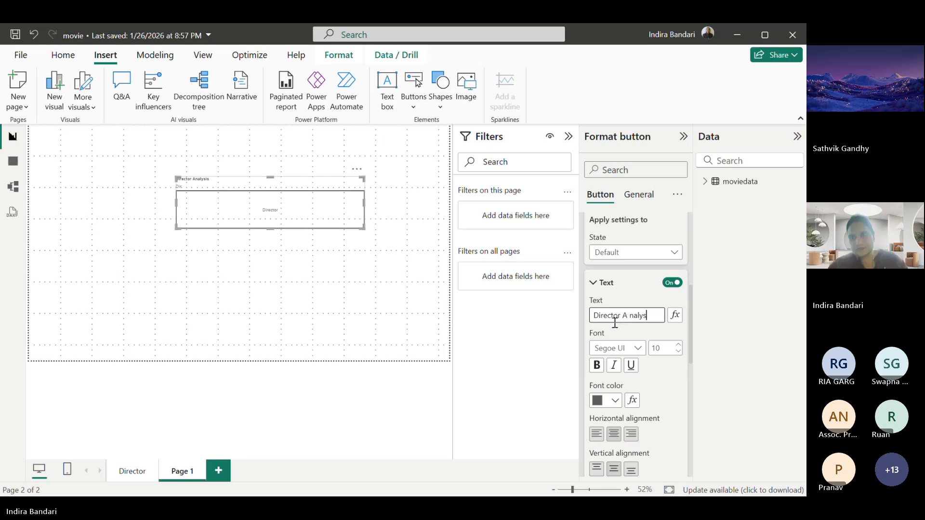
pyautogui.write('is')
# Step: Set the button text's font to DIN at size 24 and deselect the button
pyautogui.click(638, 348)
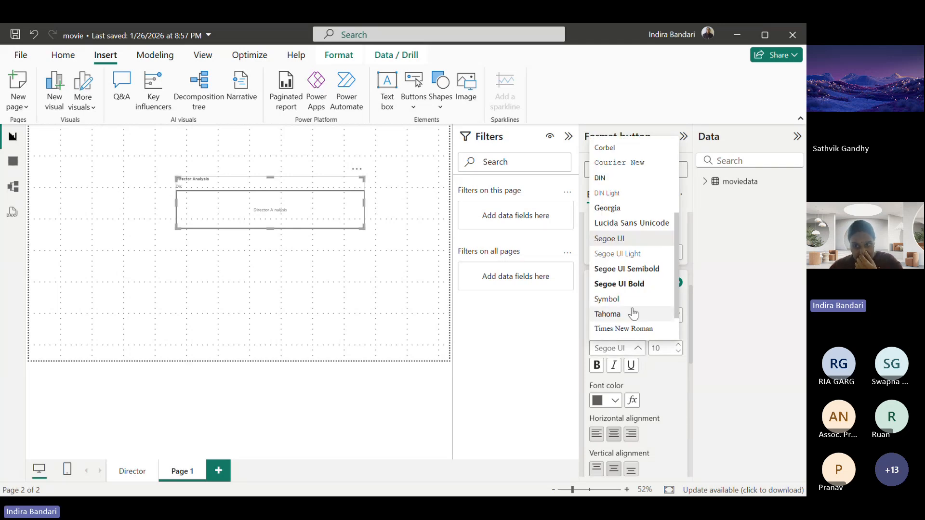
pyautogui.click(633, 178)
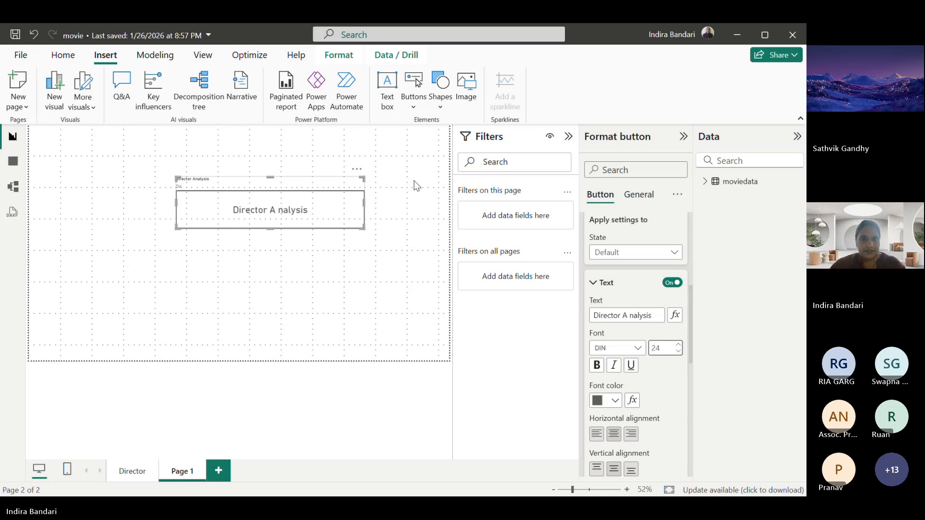
pyautogui.click(266, 172)
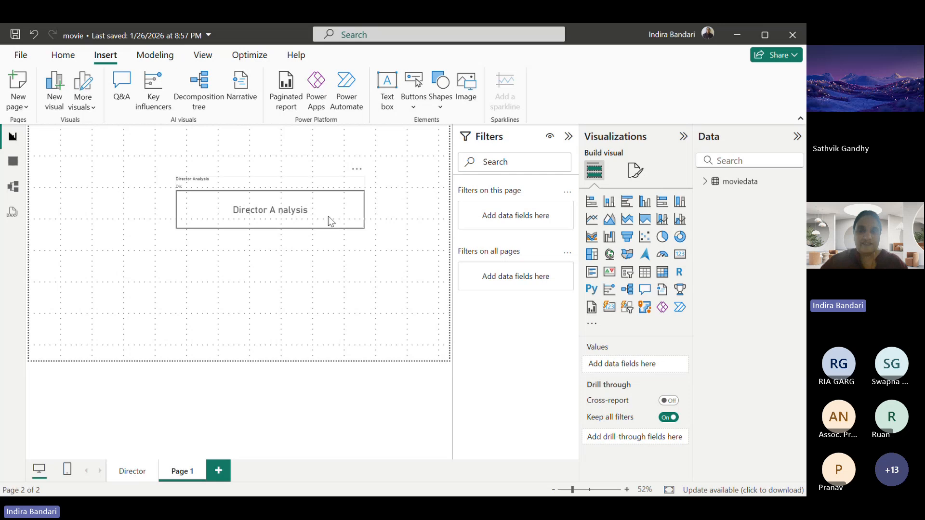
pyautogui.click(413, 106)
pyautogui.moveTo(487, 353)
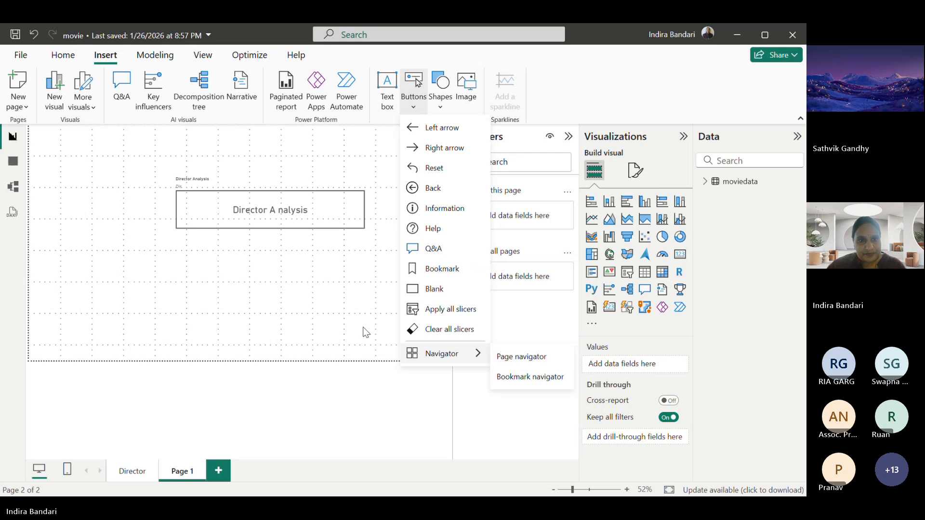
pyautogui.click(338, 329)
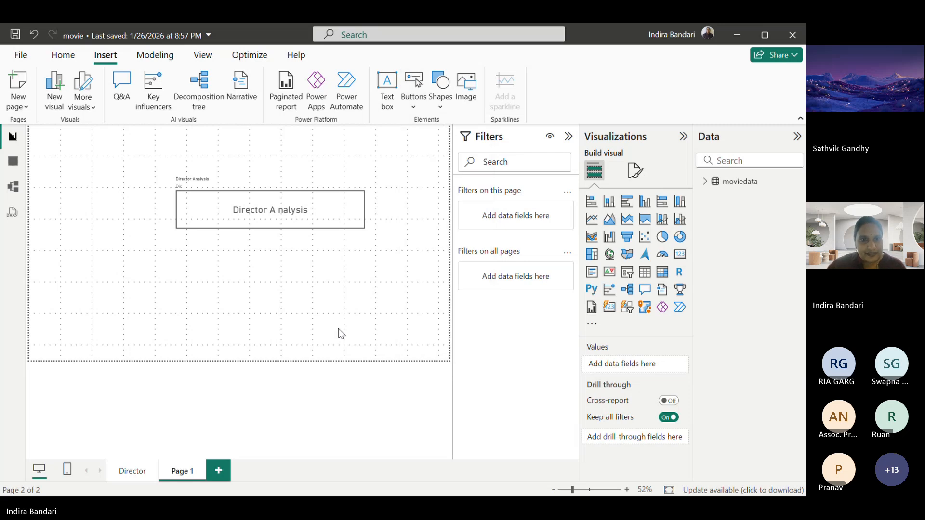
# Step: Turn on the action for the Director Analysis button on Page 1
pyautogui.click(283, 215)
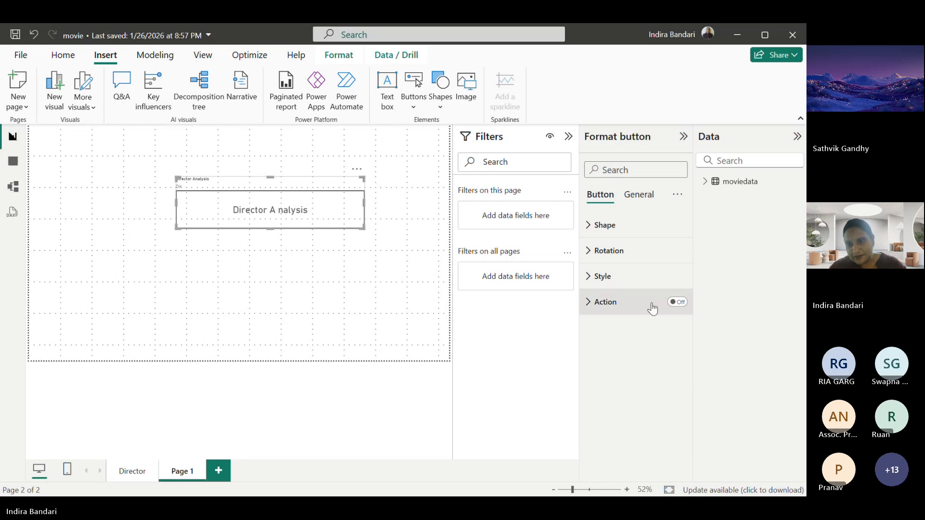
pyautogui.click(587, 304)
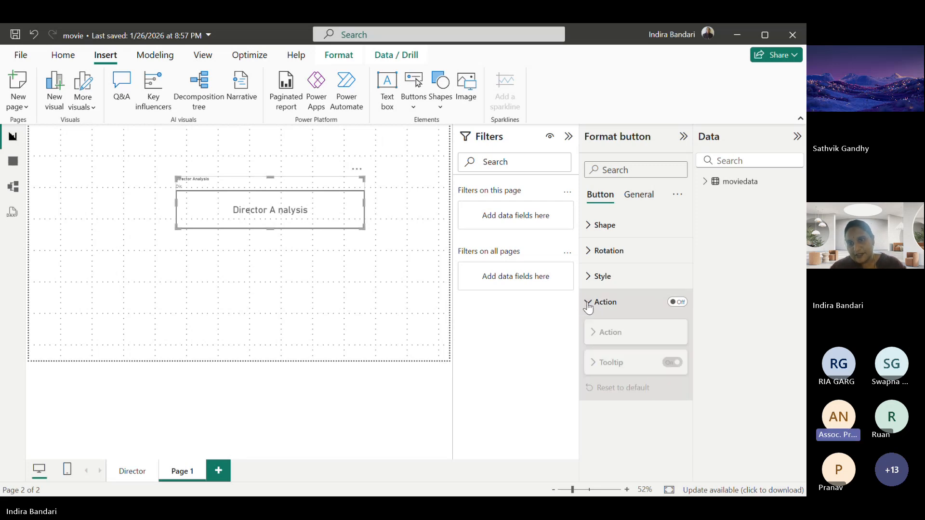
pyautogui.click(676, 303)
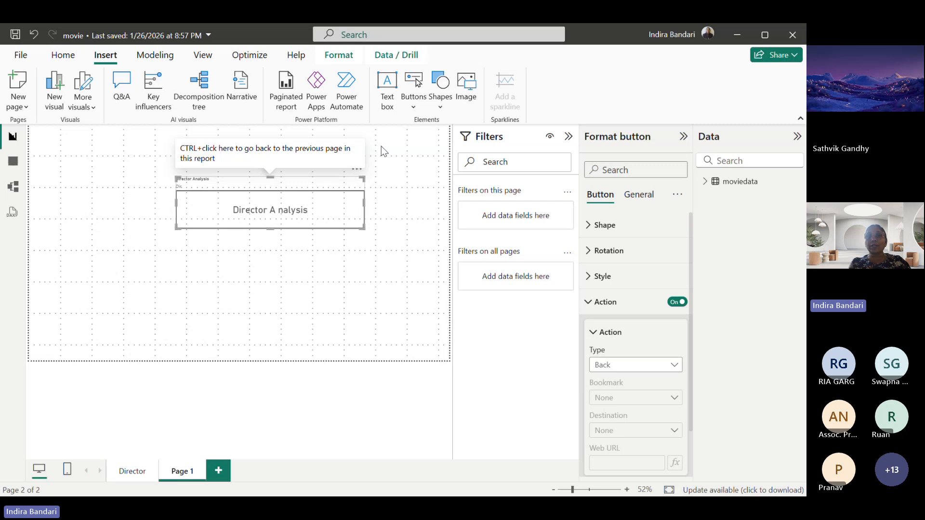
pyautogui.click(414, 105)
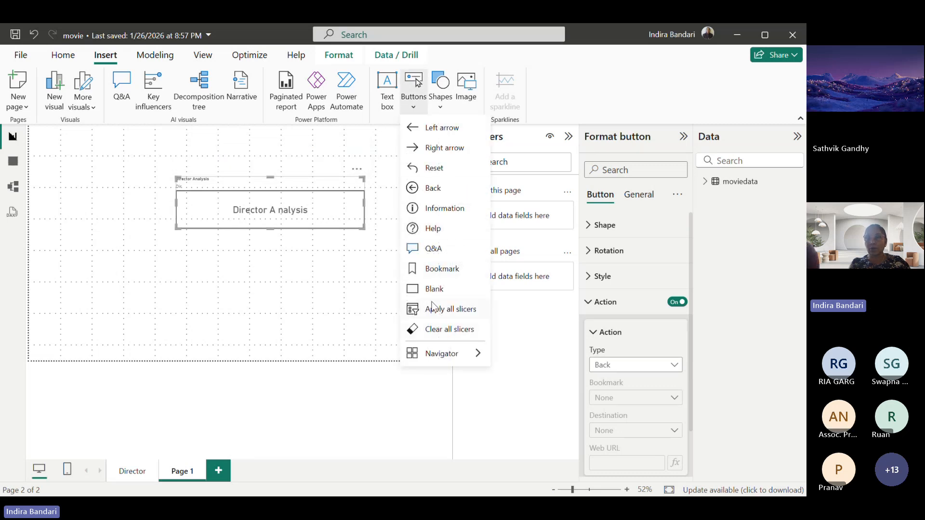
pyautogui.click(323, 205)
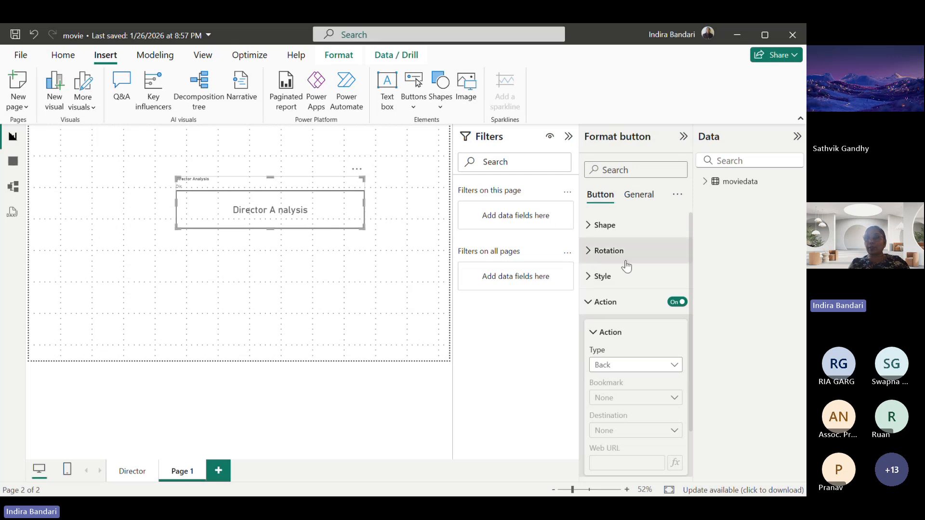
# Step: Correct the button's Default-state text to "Director Analysis" by removing the stray space
pyautogui.click(592, 278)
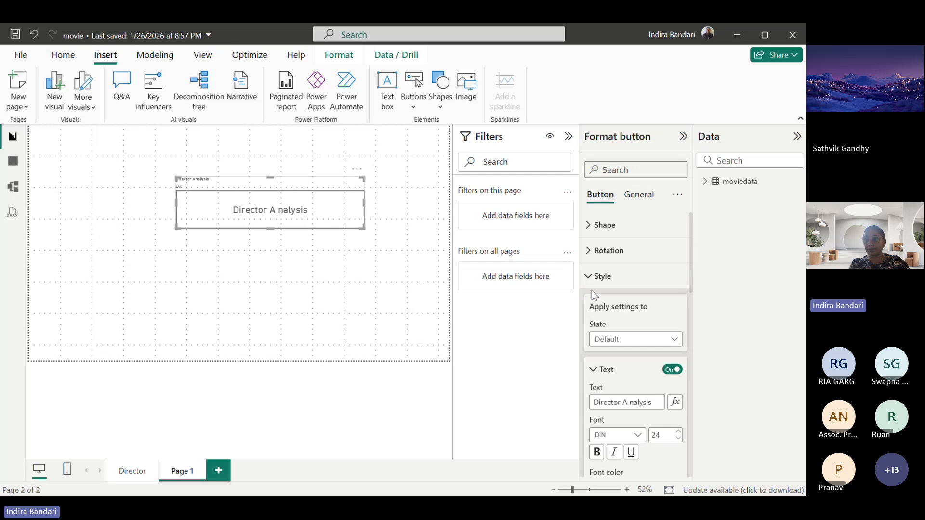
pyautogui.scroll(-10, 636, 337)
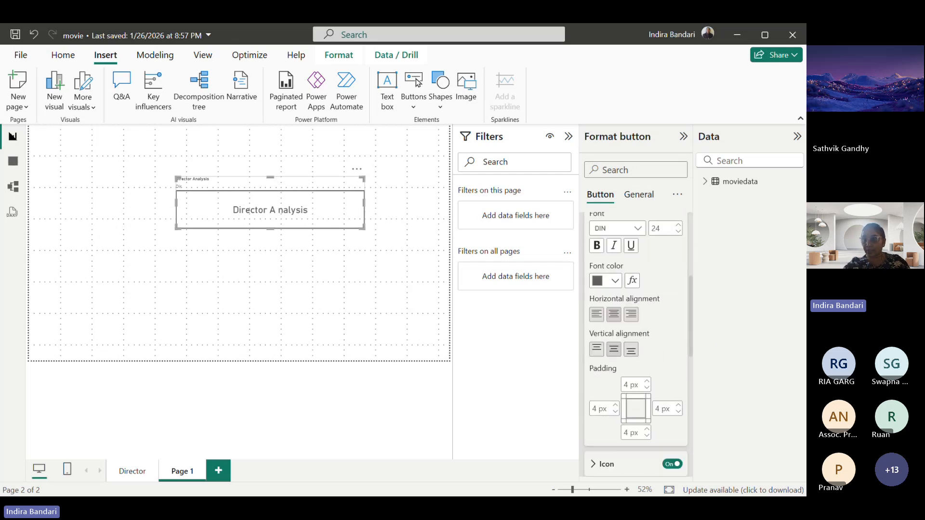
pyautogui.scroll(-5, 636, 338)
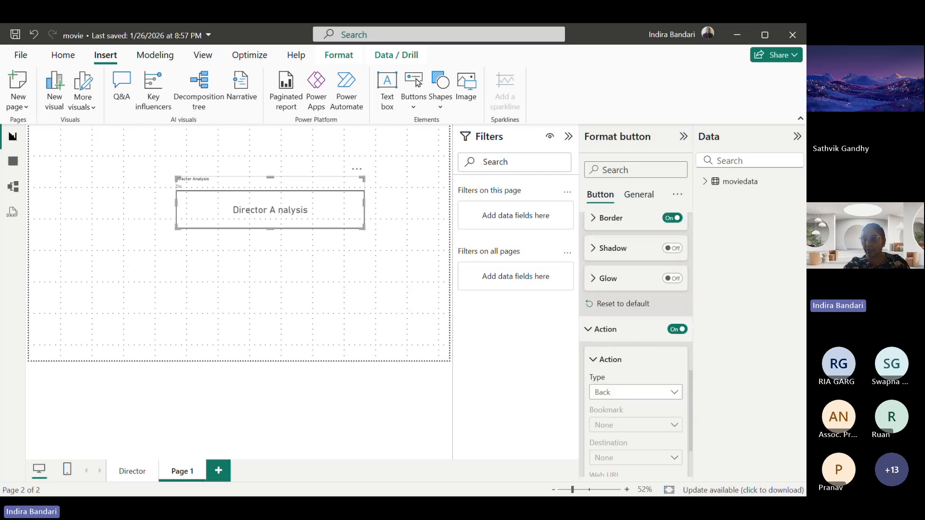
pyautogui.scroll(10, 637, 338)
pyautogui.scroll(2, 636, 337)
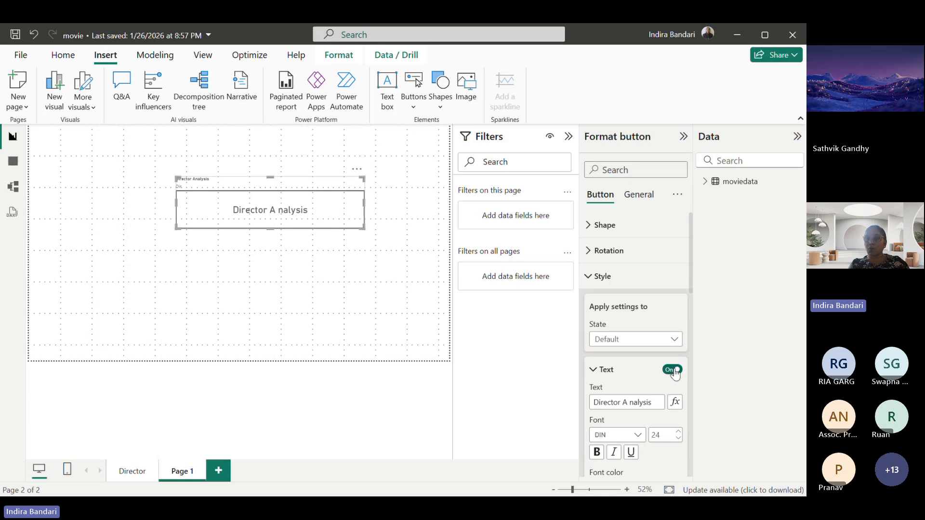
pyautogui.click(622, 402)
pyautogui.press('Delete')
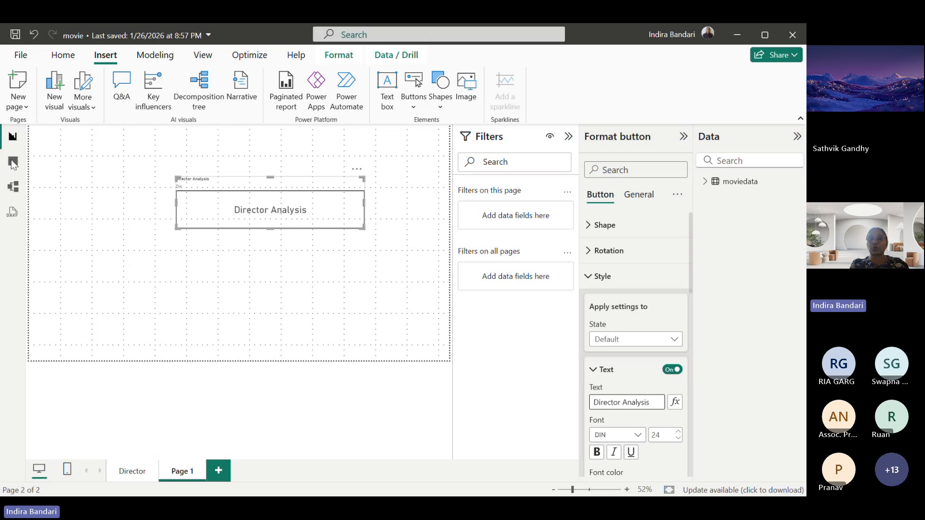
# Step: Set the Director Analysis button's action type to Bookmark and check which bookmarks can be chosen
pyautogui.click(137, 475)
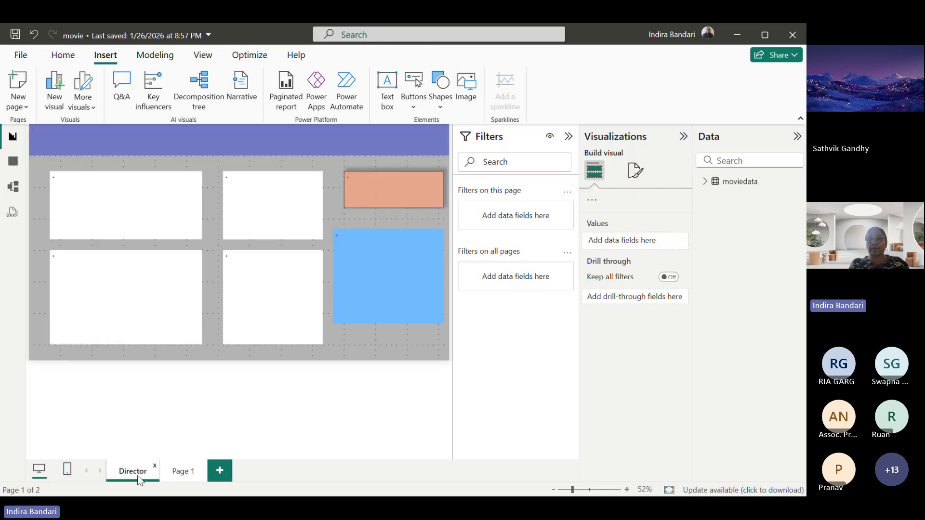
pyautogui.click(184, 471)
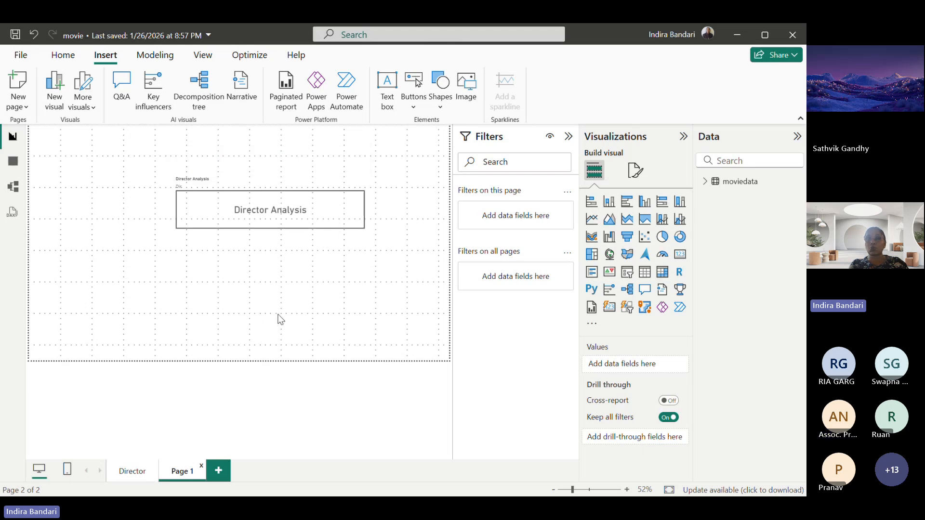
pyautogui.click(270, 216)
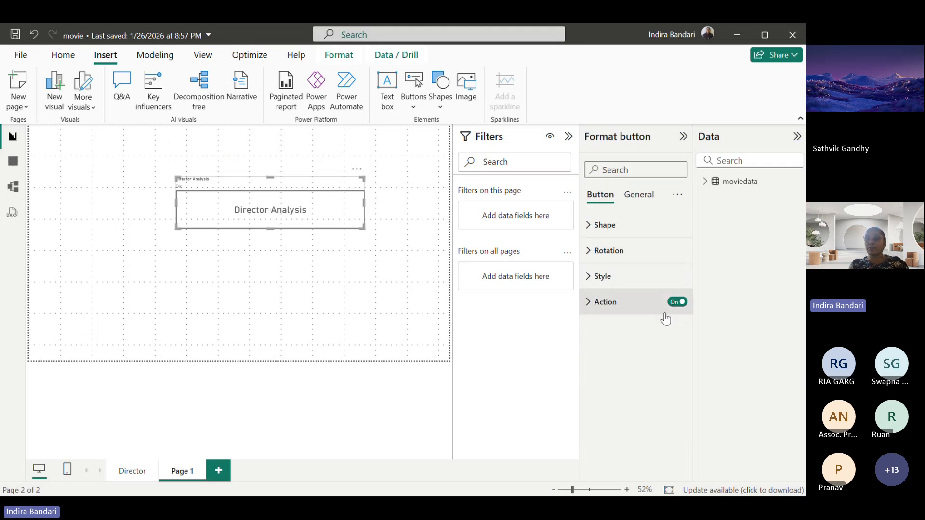
pyautogui.click(589, 303)
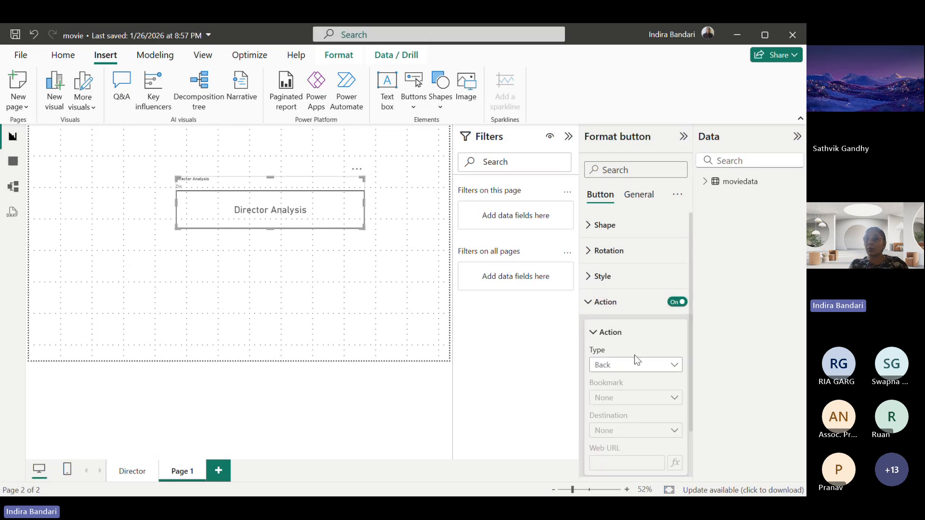
pyautogui.click(676, 368)
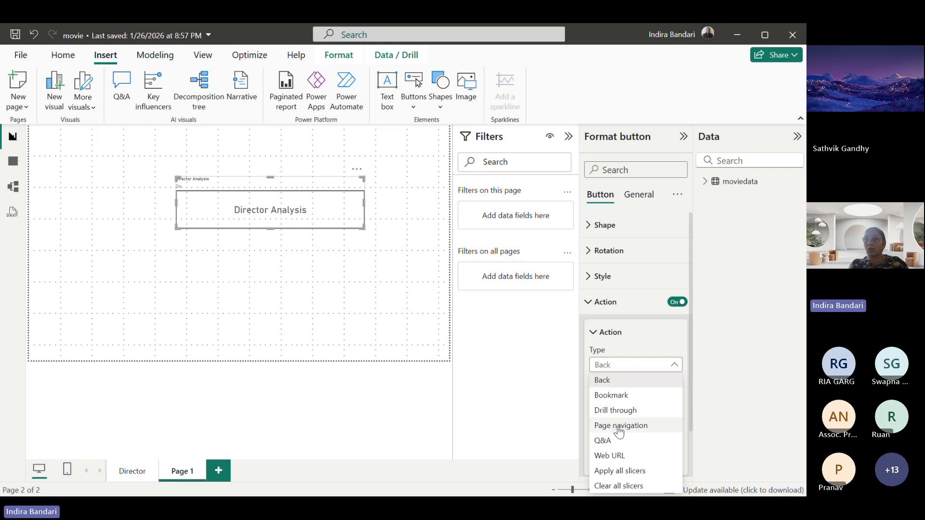
pyautogui.click(621, 396)
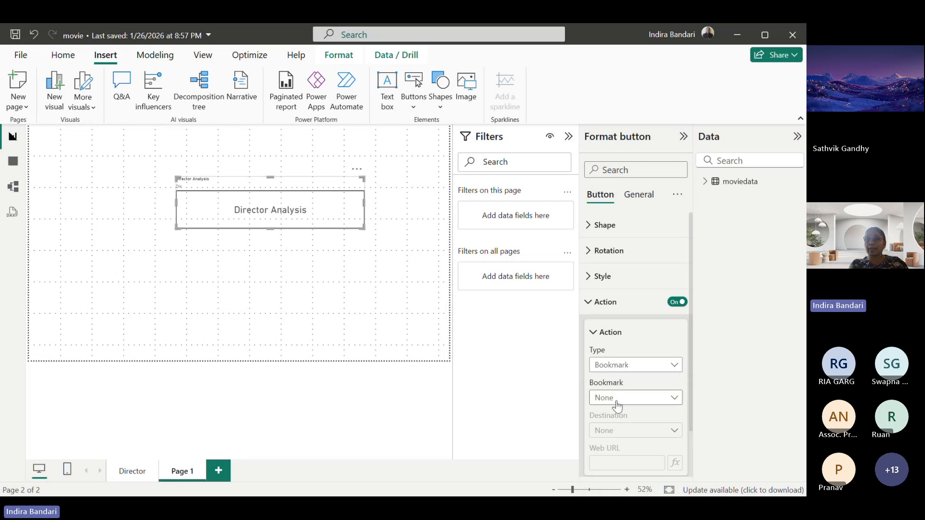
pyautogui.click(675, 398)
pyautogui.click(648, 383)
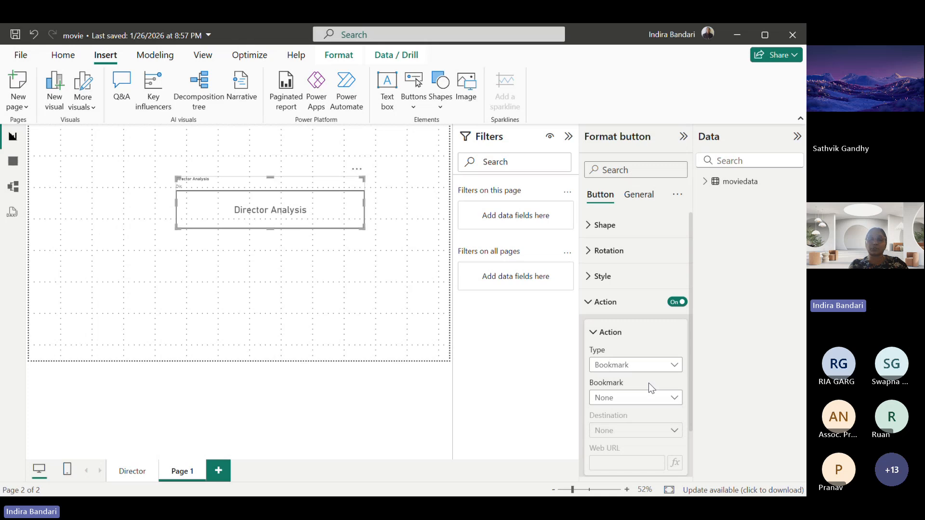
# Step: Set the Director Analysis button's action type to Page navigation and deselect the button
pyautogui.click(677, 366)
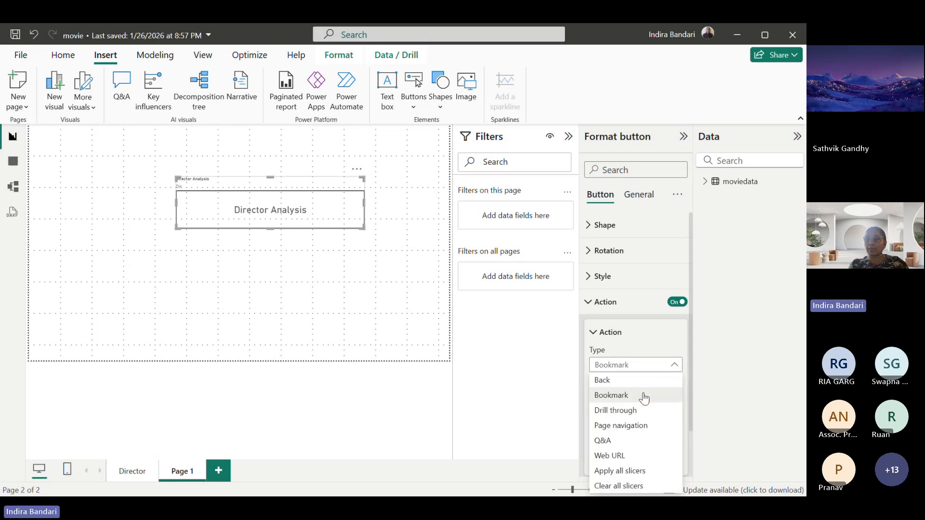
pyautogui.click(622, 426)
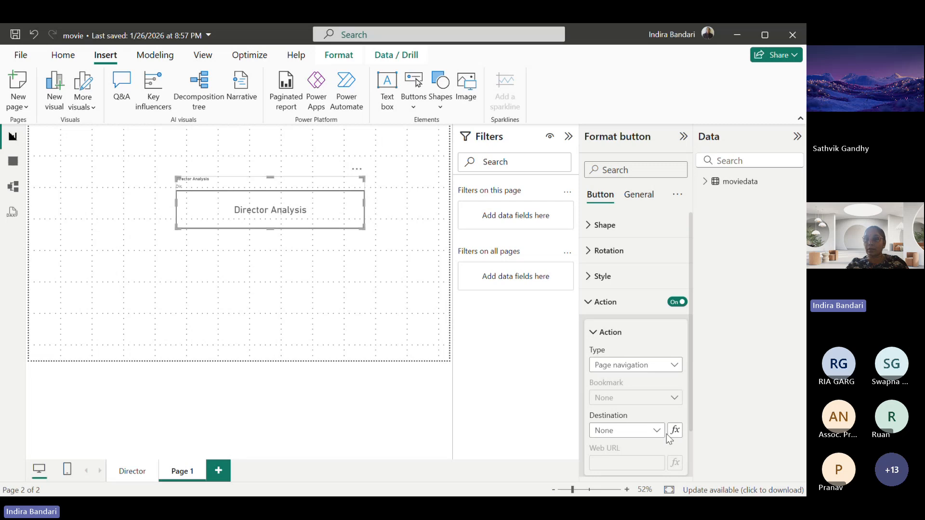
pyautogui.scroll(-2, 667, 435)
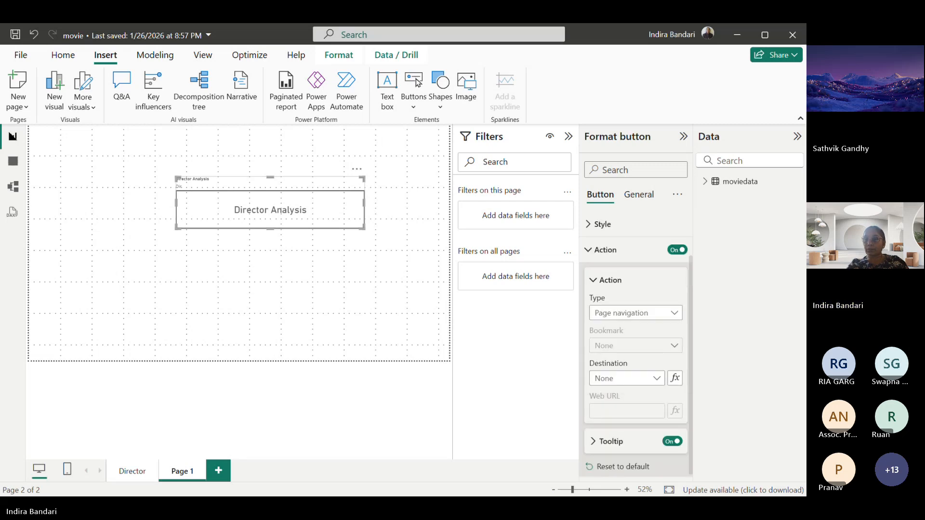
pyautogui.click(674, 313)
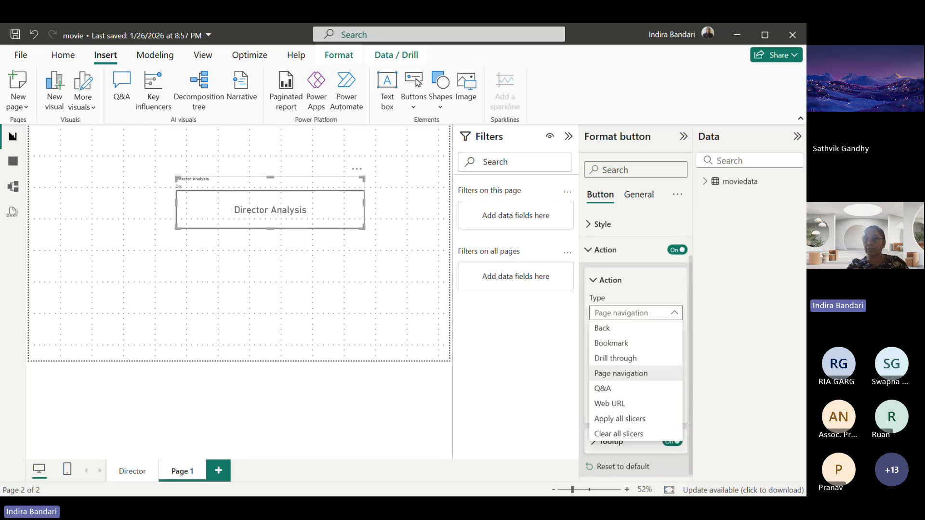
pyautogui.click(621, 373)
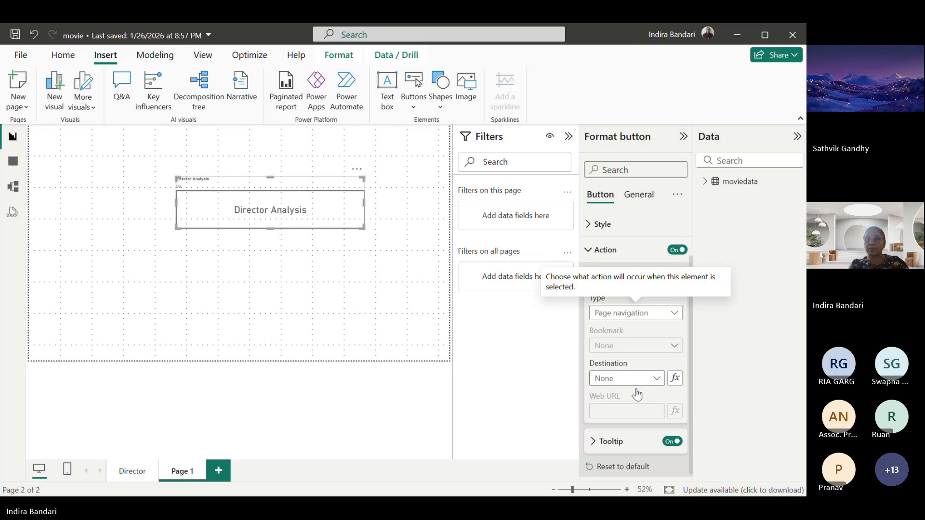
pyautogui.click(335, 282)
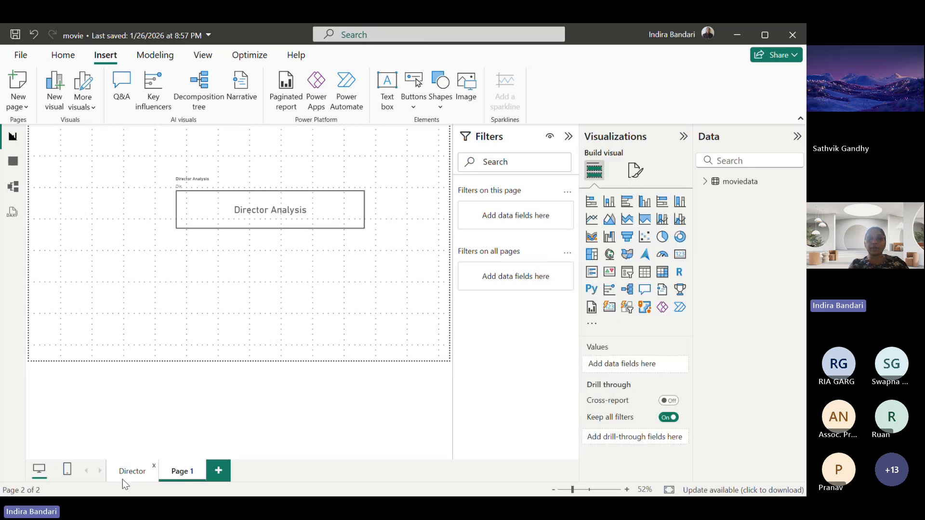
# Step: Return to the Director page, collapse the Filters and Visualizations panes, and show the report's bookmarks
pyautogui.click(124, 479)
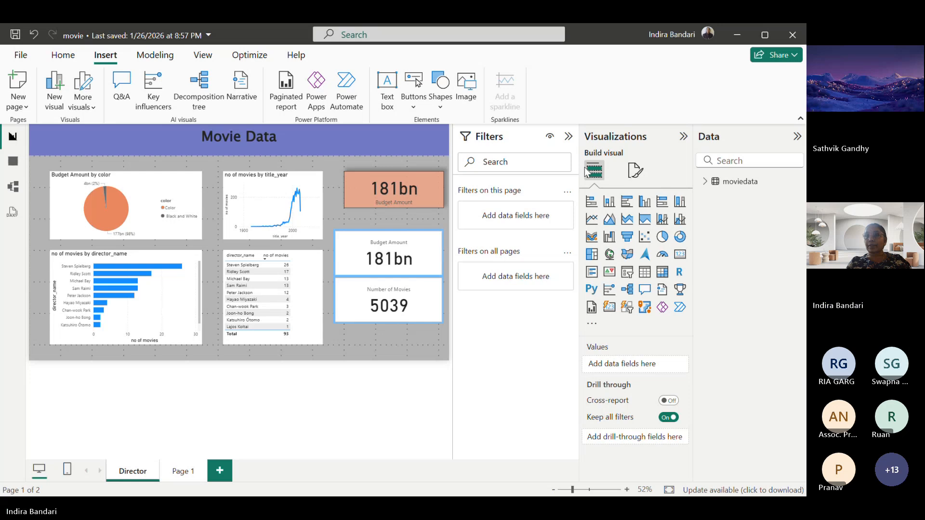
pyautogui.click(568, 136)
pyautogui.click(682, 137)
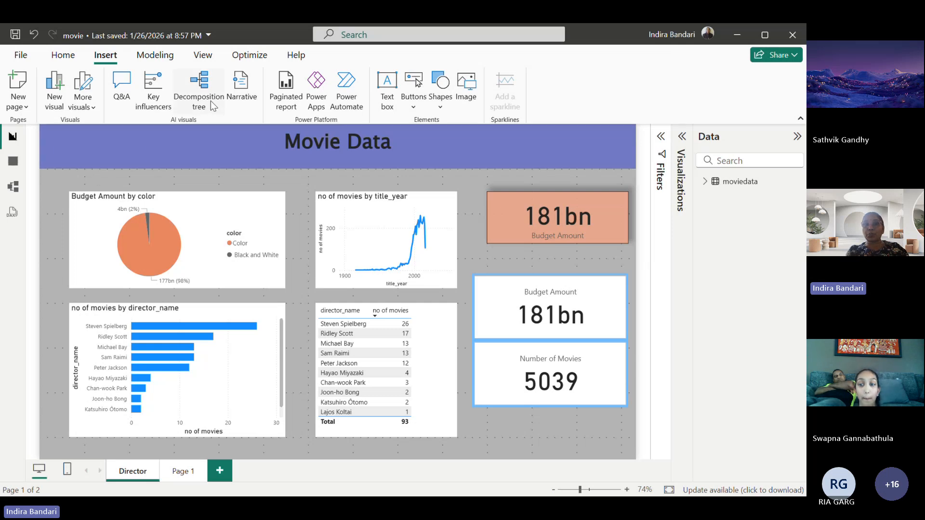
pyautogui.click(203, 55)
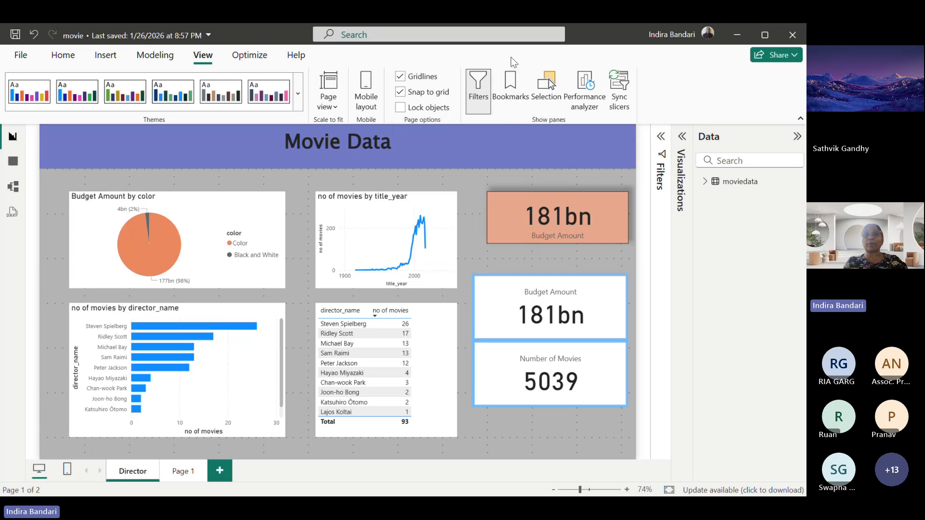
pyautogui.click(511, 86)
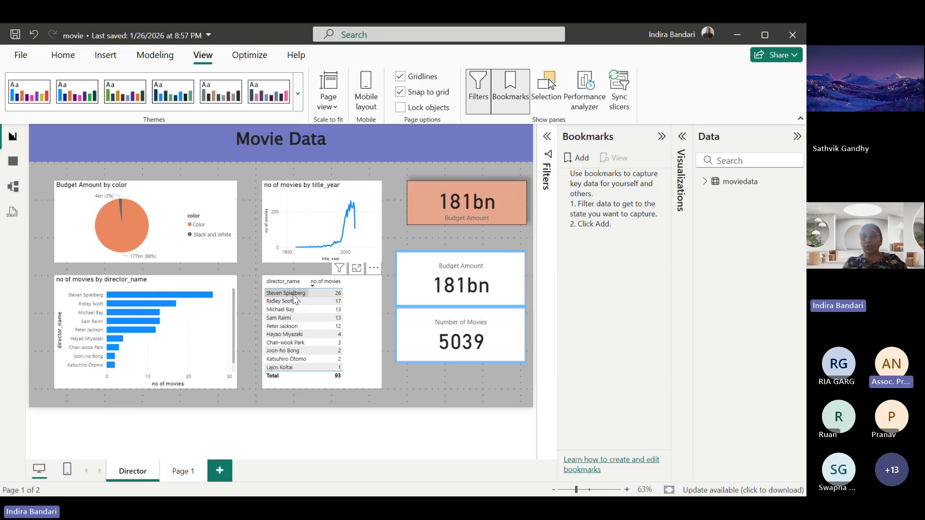
# Step: Filter the Director page to Steven Spielberg from the director bar chart and add a bookmark of that state
pyautogui.click(198, 295)
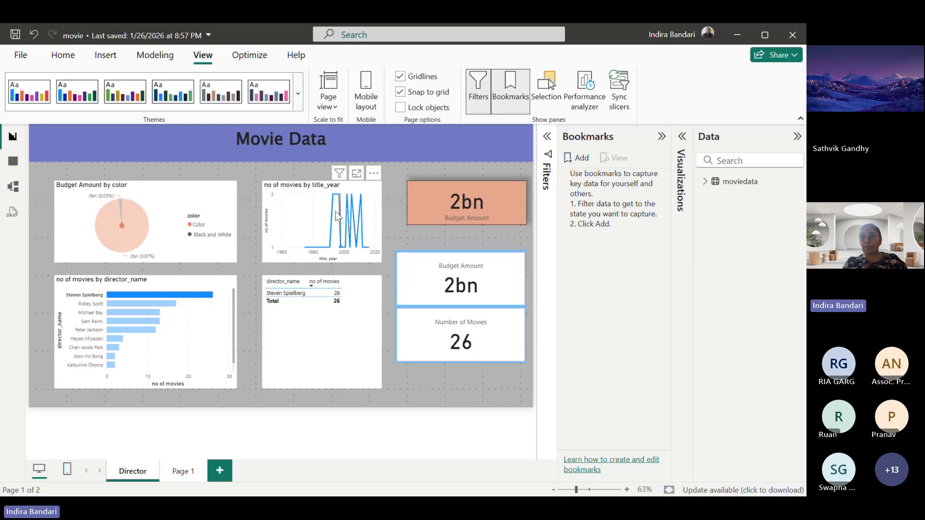
pyautogui.moveTo(340, 213)
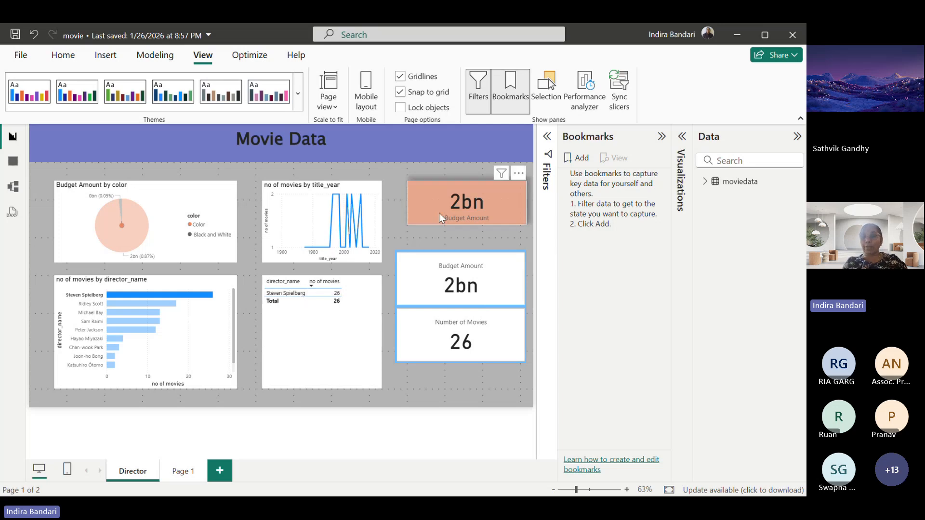
pyautogui.click(579, 162)
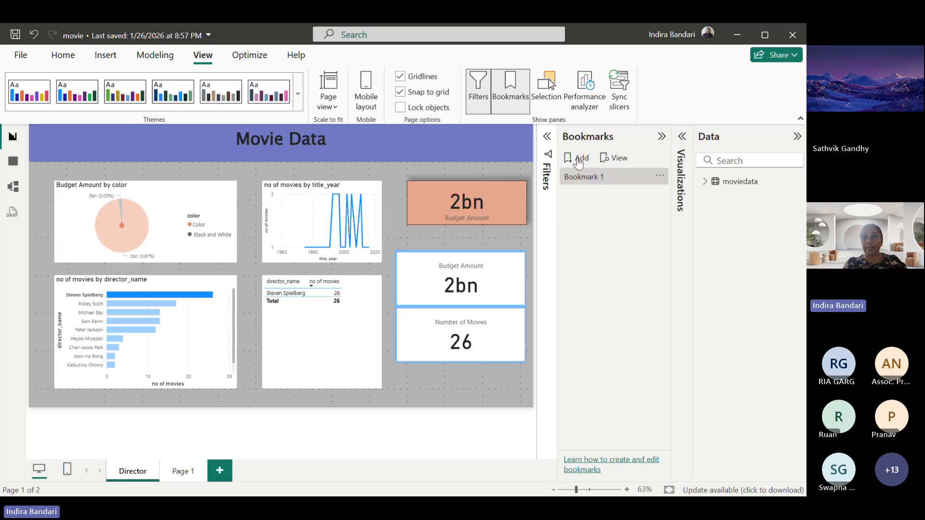
# Step: Rename the new bookmark to Steven Spielberg
pyautogui.doubleClick(595, 178)
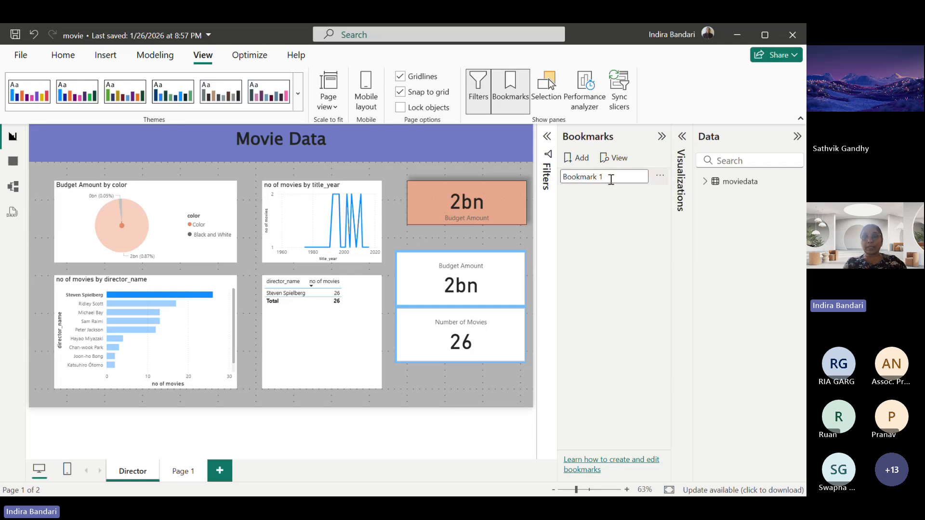
pyautogui.moveTo(612, 180); pyautogui.dragTo(530, 177)
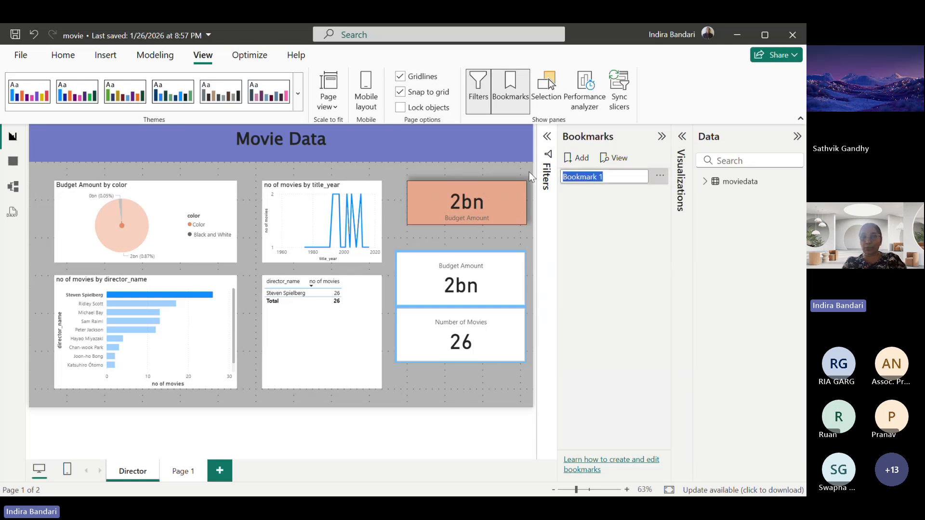
pyautogui.write('Steven ')
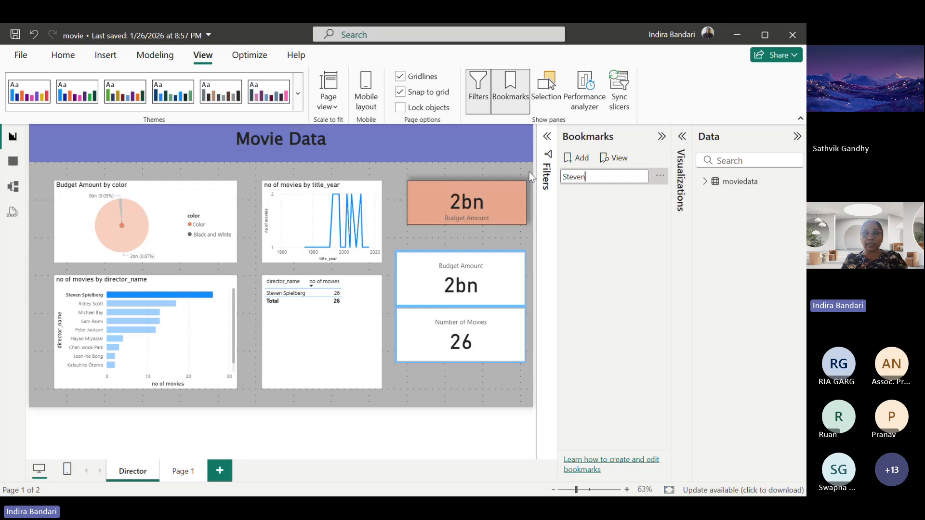
pyautogui.write('Spie')
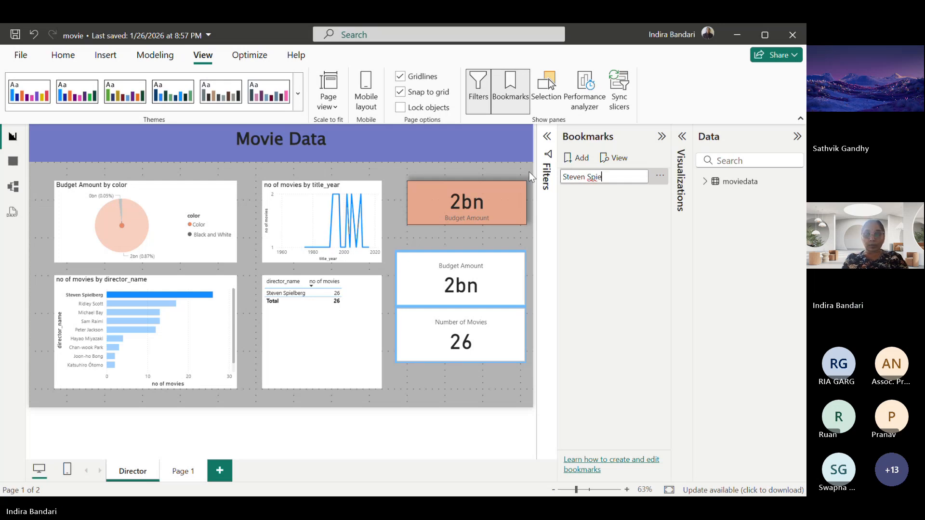
pyautogui.write('lberg')
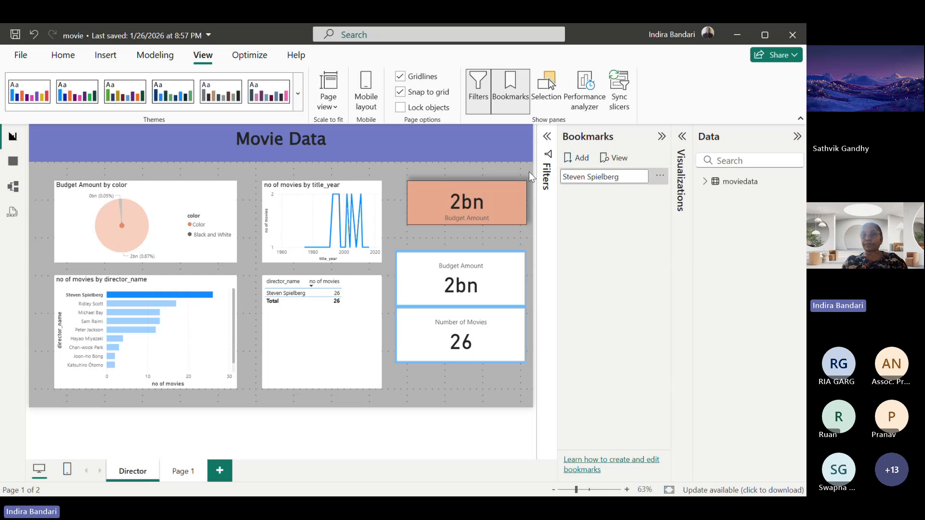
pyautogui.press('Return')
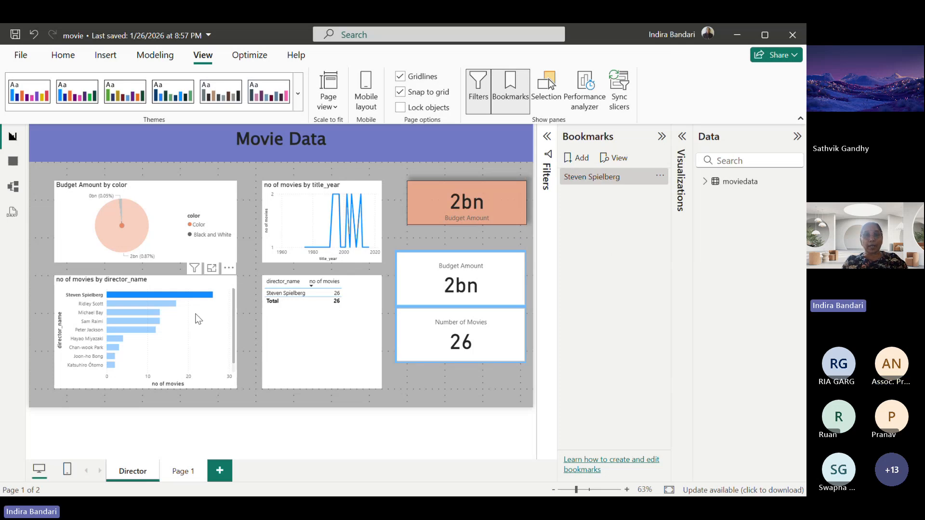
# Step: Clear the Steven Spielberg selection in the director bar chart and add a bookmark of the unfiltered page named Home
pyautogui.click(184, 295)
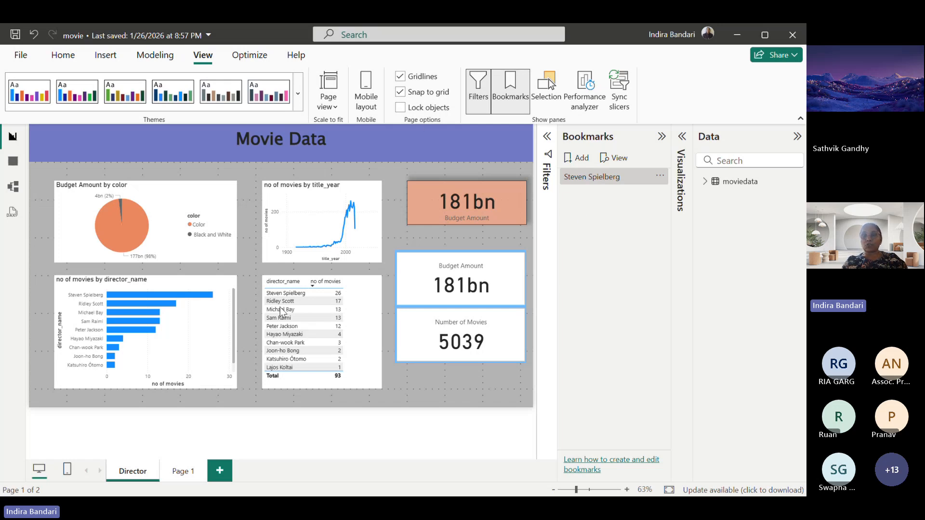
pyautogui.click(578, 159)
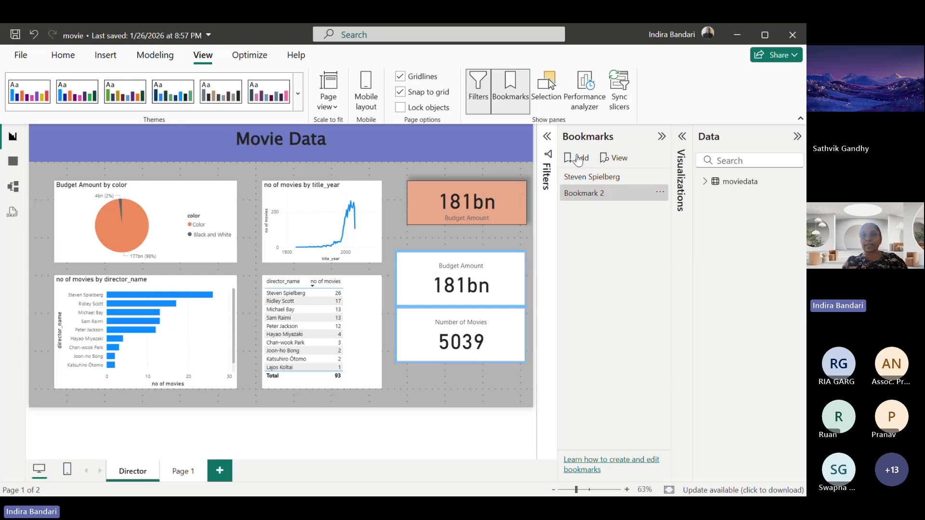
pyautogui.doubleClick(597, 195)
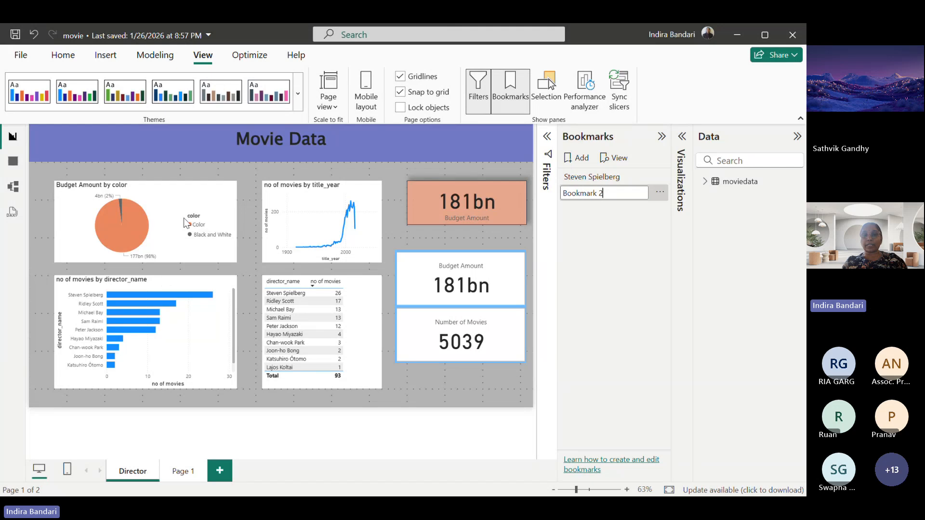
pyautogui.click(610, 189)
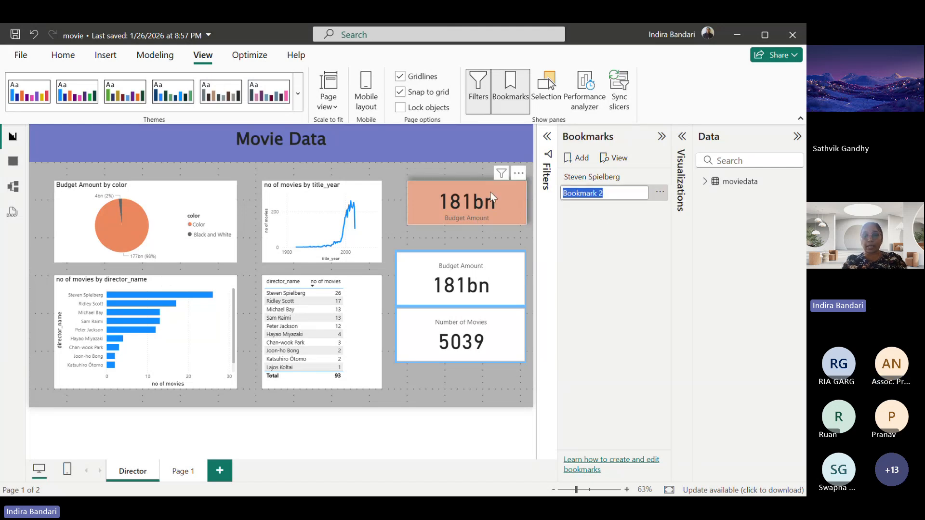
pyautogui.write('Home')
pyautogui.press('Return')
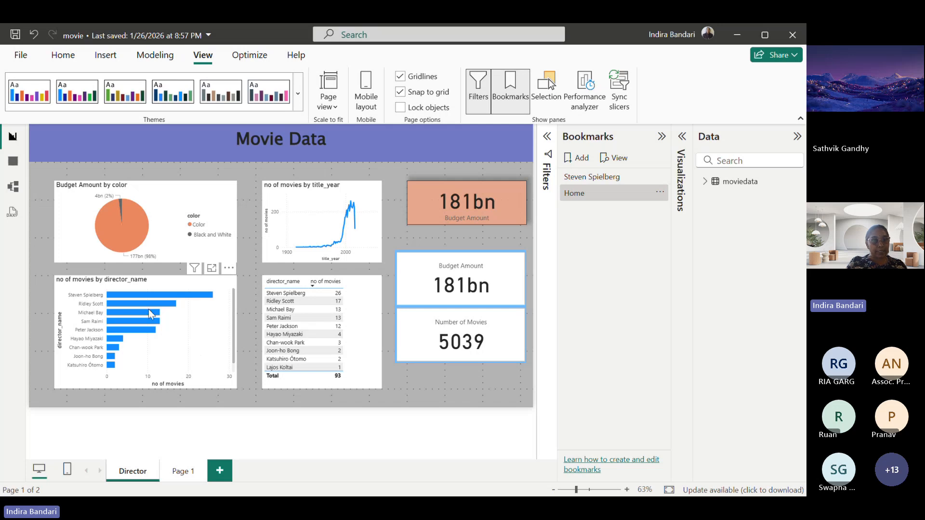
# Step: Filter the Director page to Ridley Scott from the director bar chart and add a bookmark of that state
pyautogui.moveTo(132, 312)
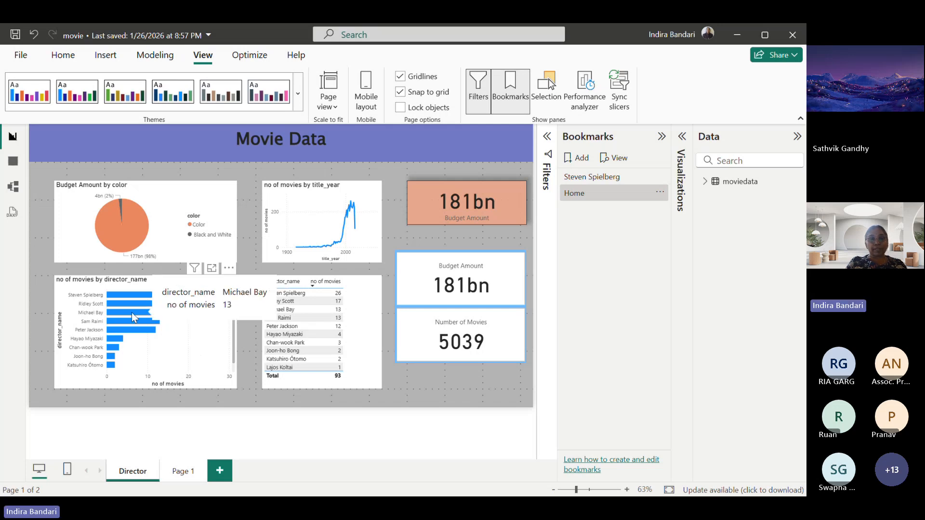
pyautogui.click(135, 302)
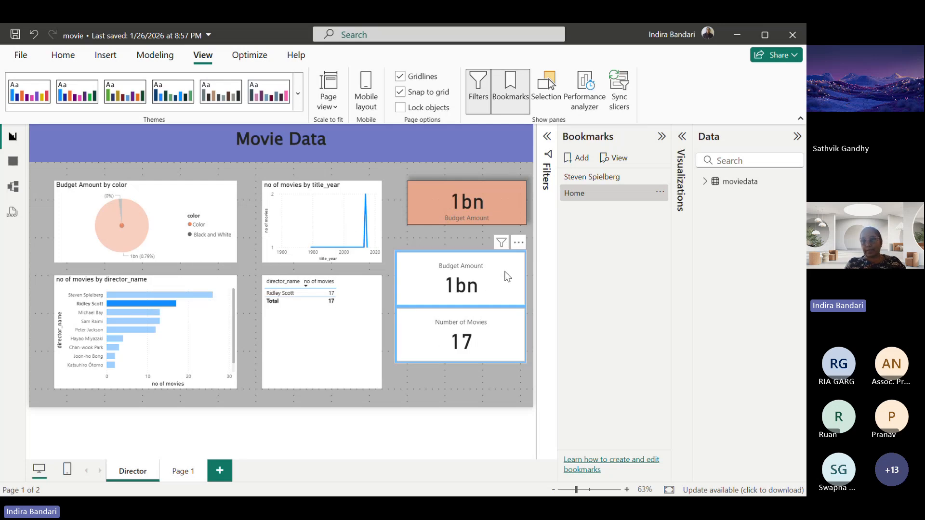
pyautogui.click(580, 159)
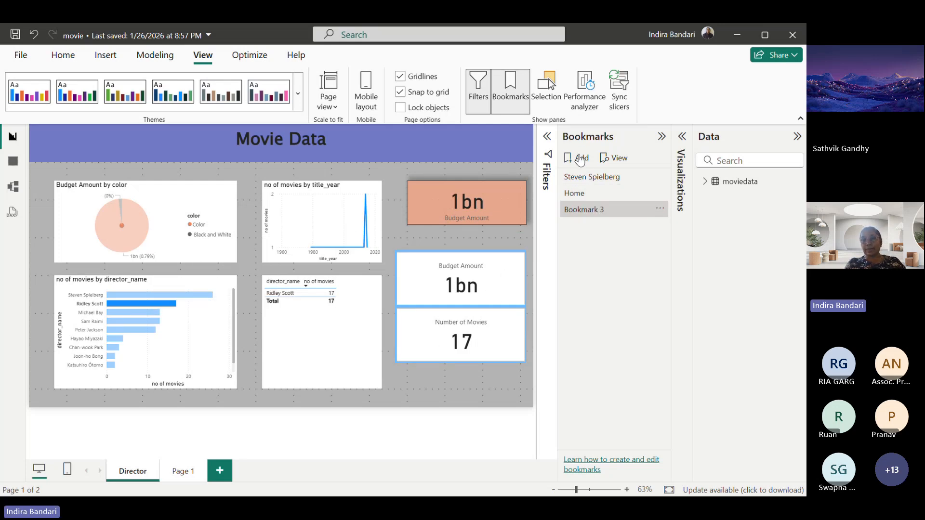
# Step: Rename the newly added bookmark to Ridley Scott
pyautogui.doubleClick(601, 210)
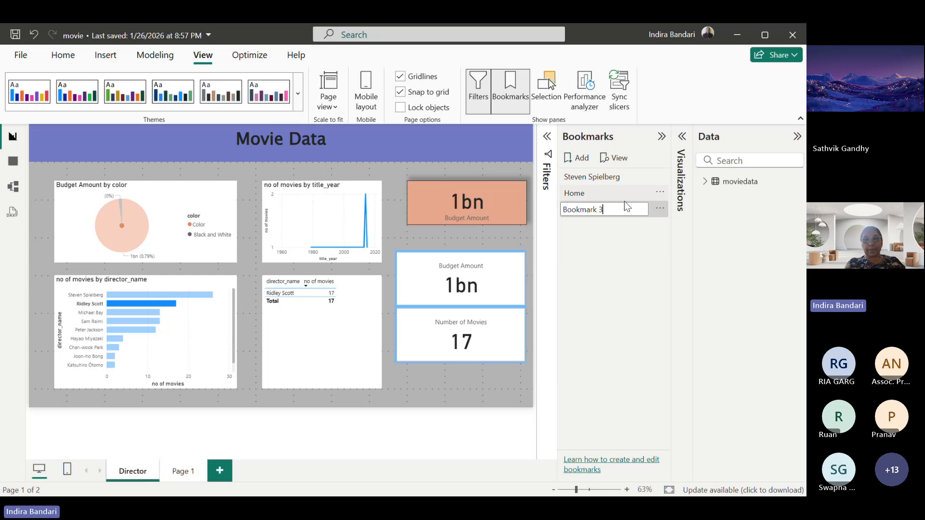
pyautogui.press('BackSpace')
pyautogui.press('BackSpace')
pyautogui.press('BackSpace')
pyautogui.press('BackSpace')
pyautogui.press('BackSpace')
pyautogui.press('BackSpace')
pyautogui.press('BackSpace')
pyautogui.press('BackSpace')
pyautogui.press('BackSpace')
pyautogui.press('BackSpace')
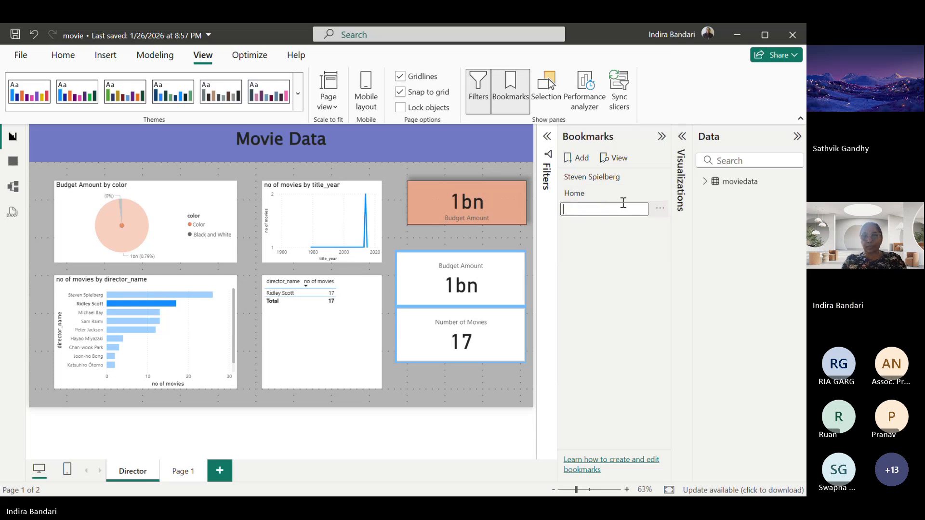
pyautogui.write('Ridley ')
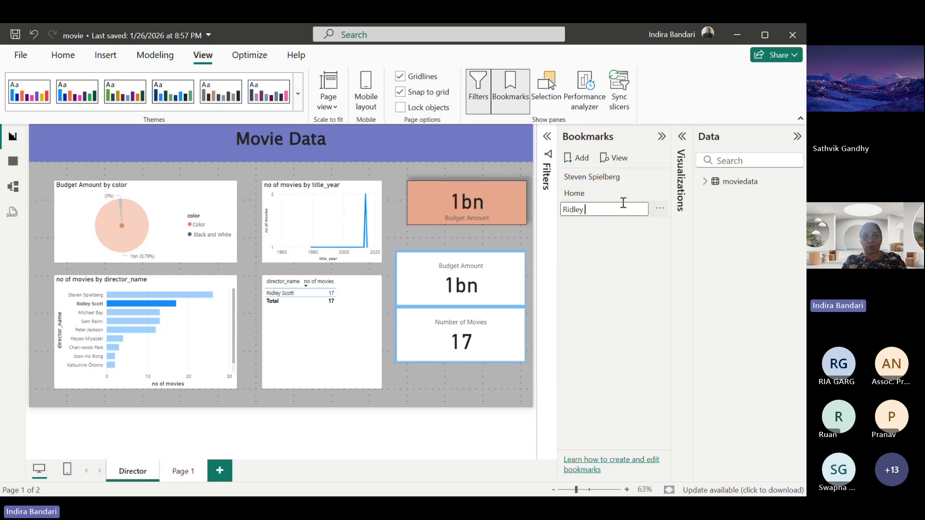
pyautogui.write('Scott')
pyautogui.press('Return')
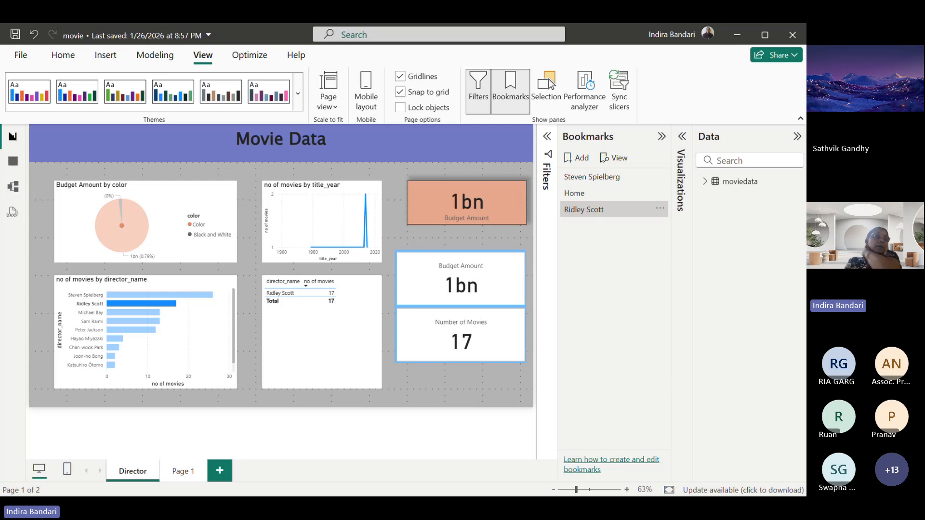
# Step: Move Page 1 ahead of the Director page and rename it Home
pyautogui.click(184, 476)
pyautogui.moveTo(193, 475); pyautogui.dragTo(126, 467)
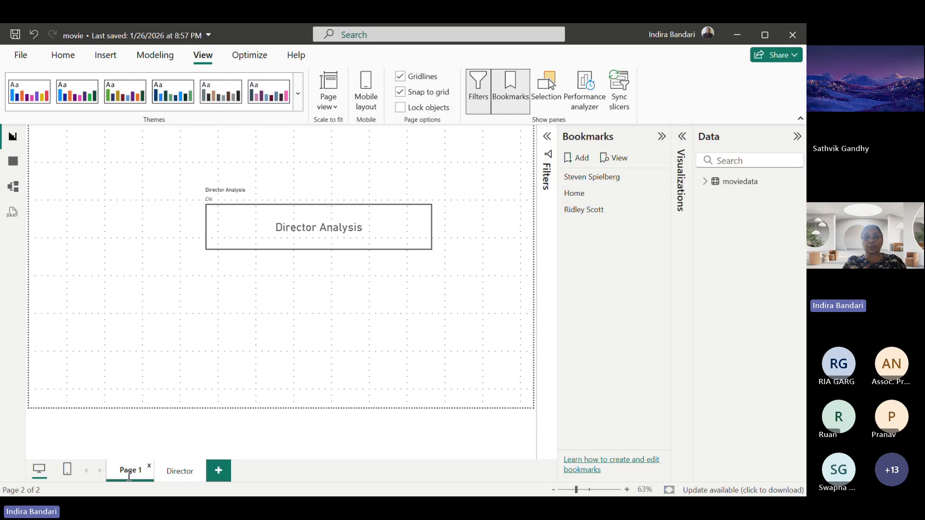
pyautogui.doubleClick(129, 470)
pyautogui.write('Home')
pyautogui.press('Return')
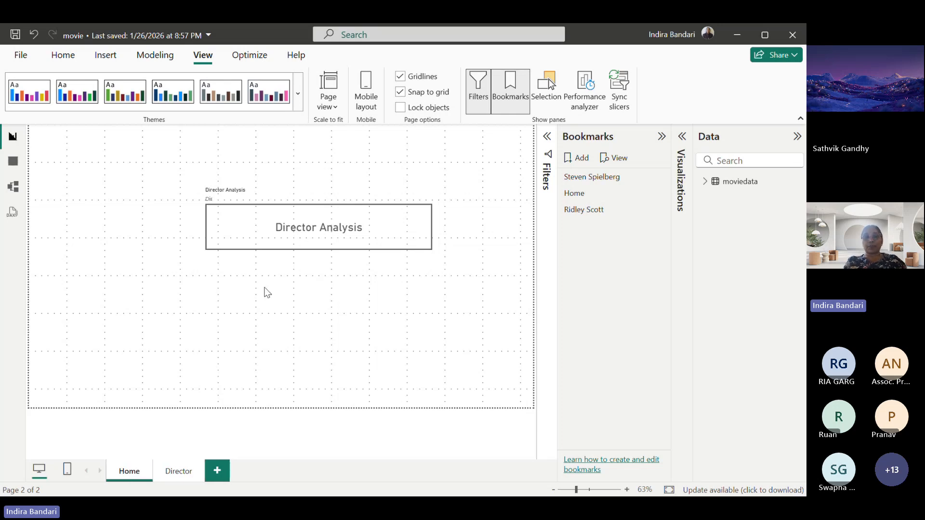
# Step: Delete the Director Analysis button and give the Home page a light orange canvas background with 29% transparency
pyautogui.click(246, 217)
pyautogui.press('Delete')
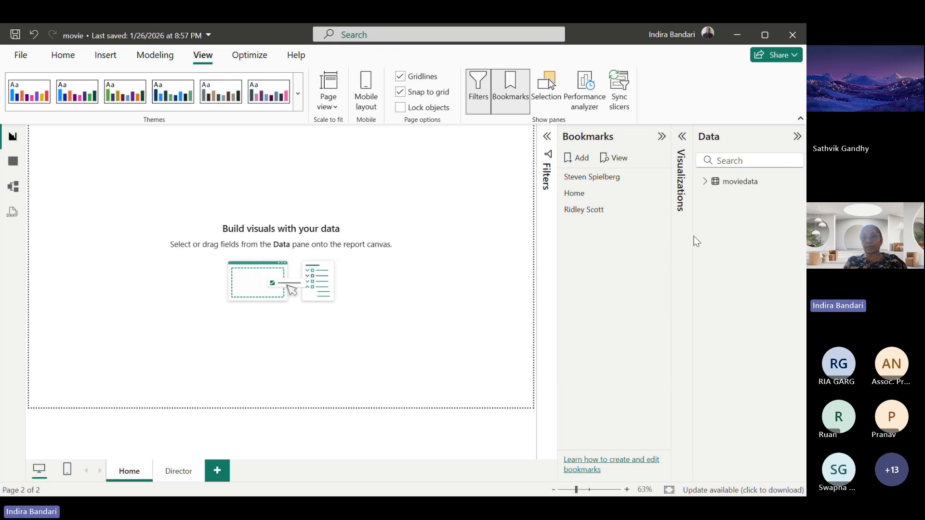
pyautogui.click(682, 136)
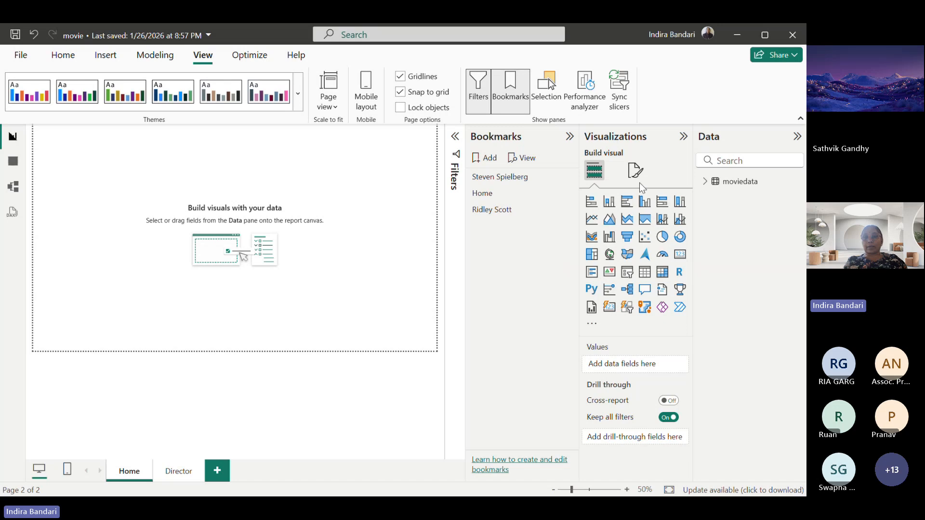
pyautogui.click(635, 170)
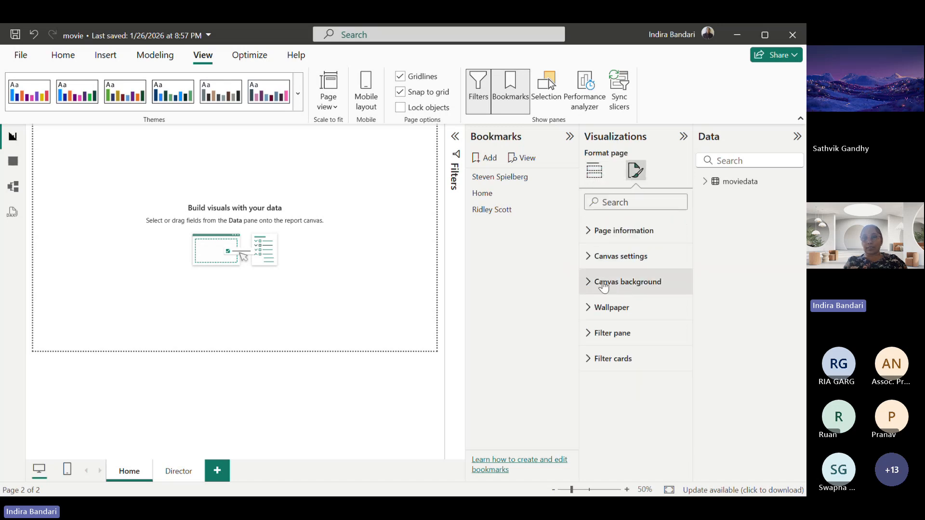
pyautogui.click(588, 291)
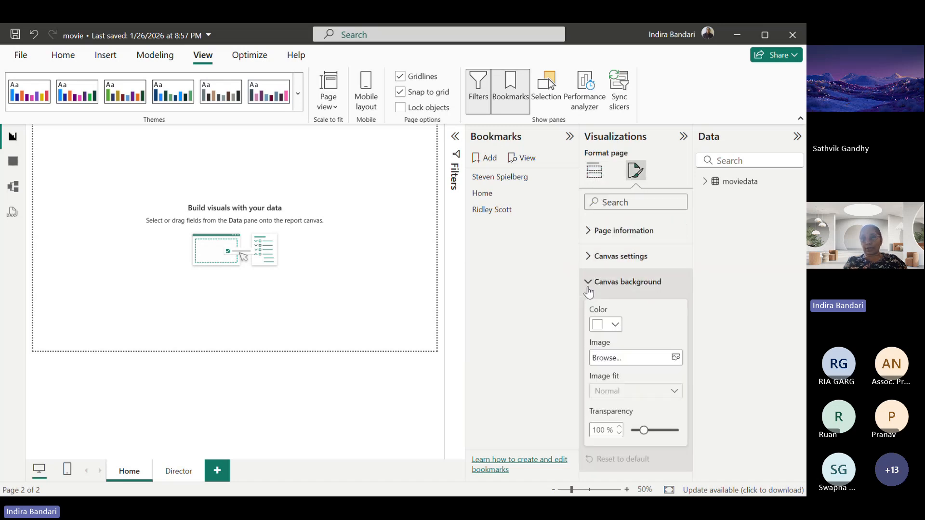
pyautogui.click(616, 325)
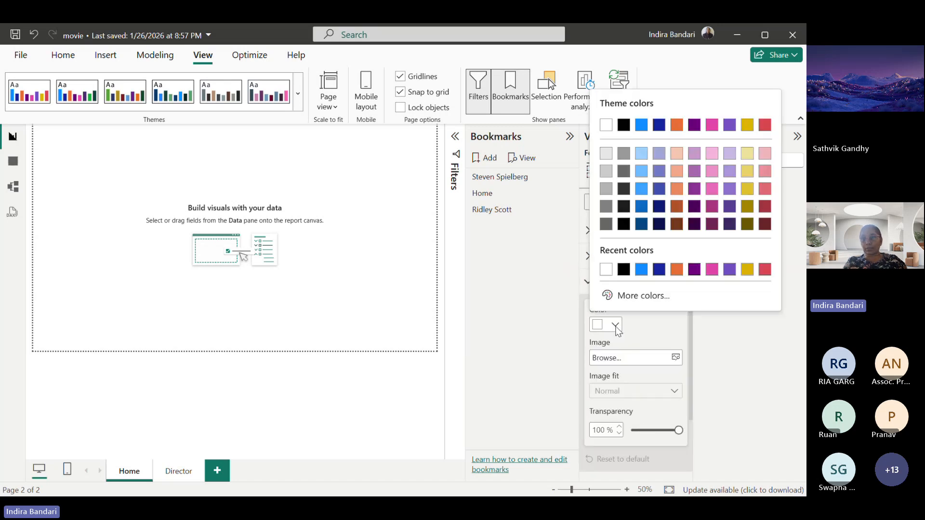
pyautogui.click(676, 171)
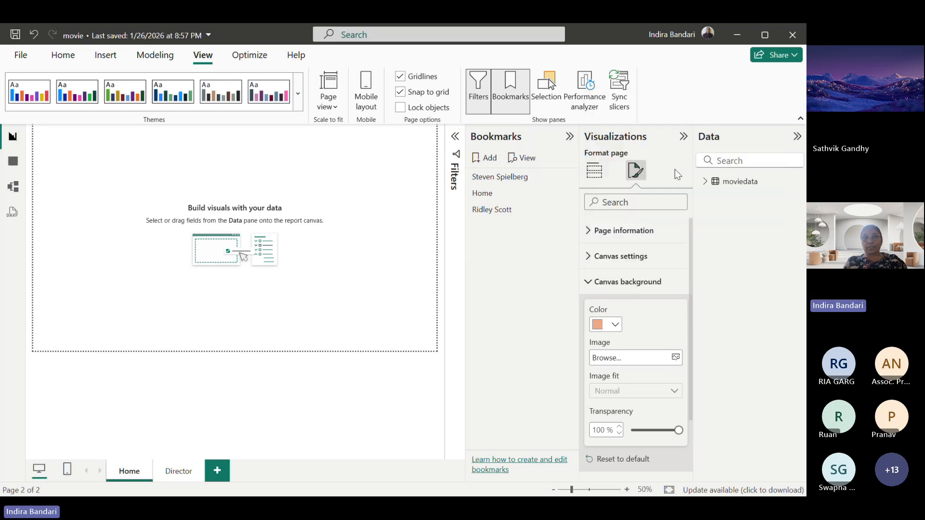
pyautogui.click(645, 430)
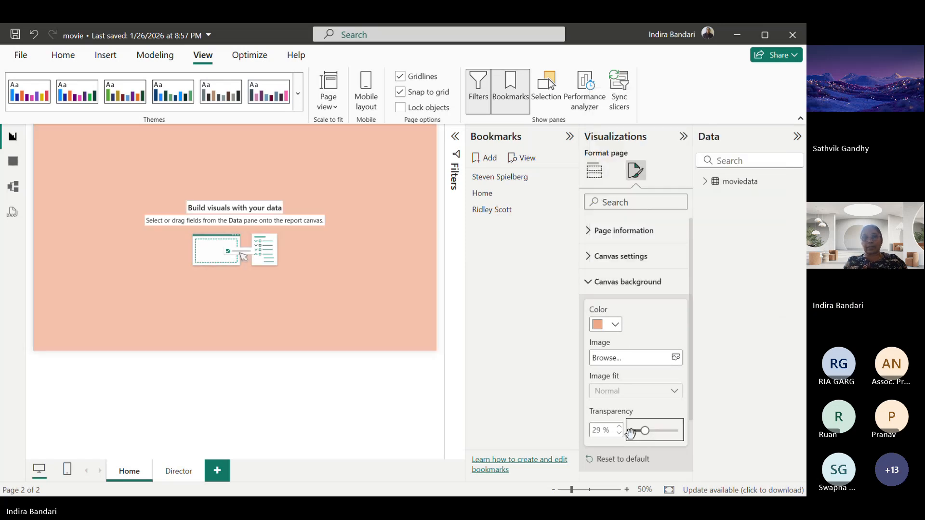
pyautogui.click(377, 240)
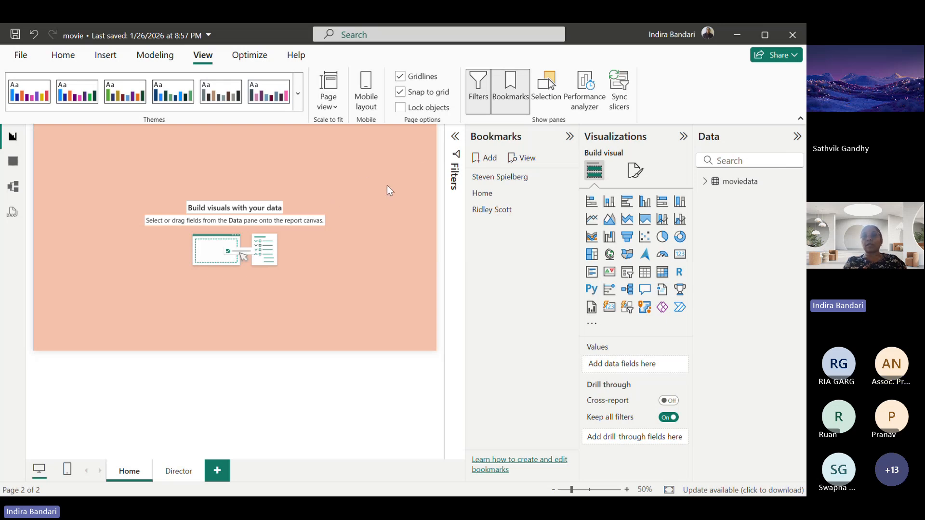
# Step: Insert a blank button near the upper-left corner of the Home page's canvas and enlarge it
pyautogui.click(505, 82)
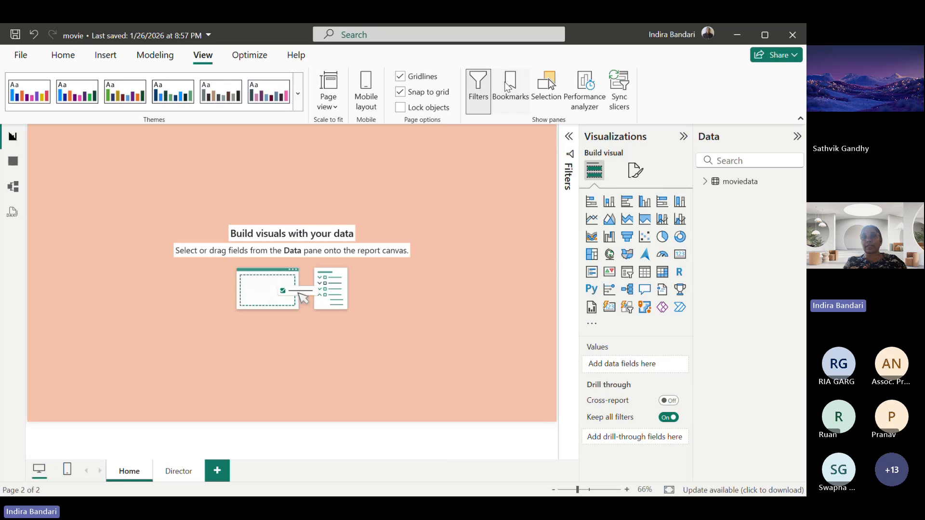
pyautogui.click(504, 82)
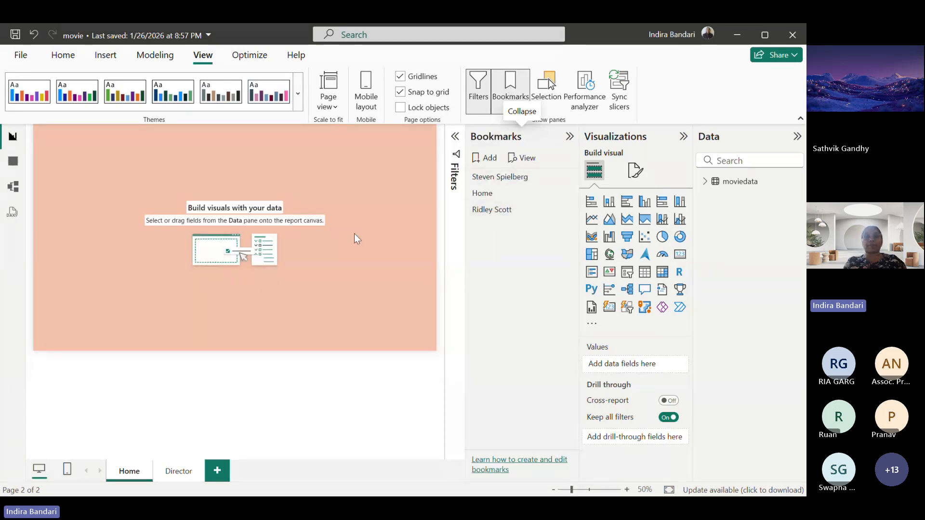
pyautogui.click(102, 57)
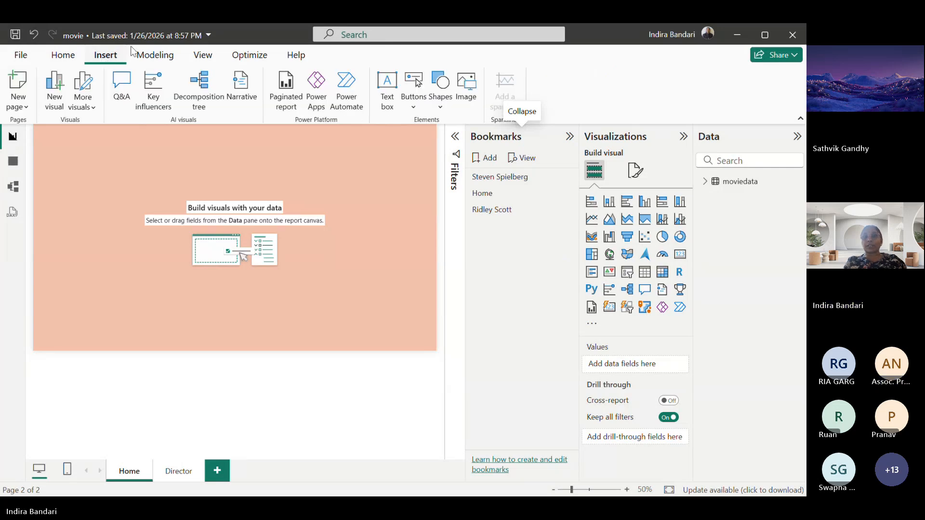
pyautogui.click(412, 105)
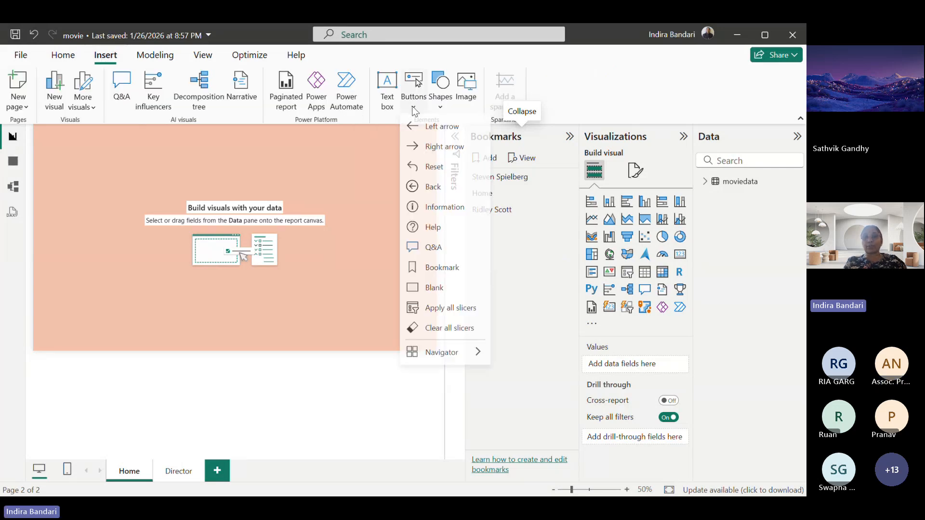
pyautogui.click(435, 290)
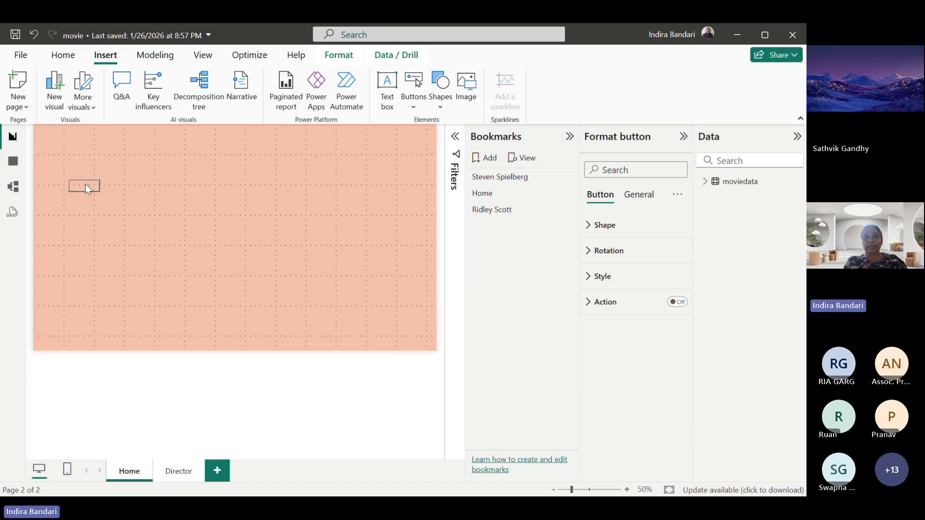
pyautogui.moveTo(94, 193); pyautogui.dragTo(129, 219)
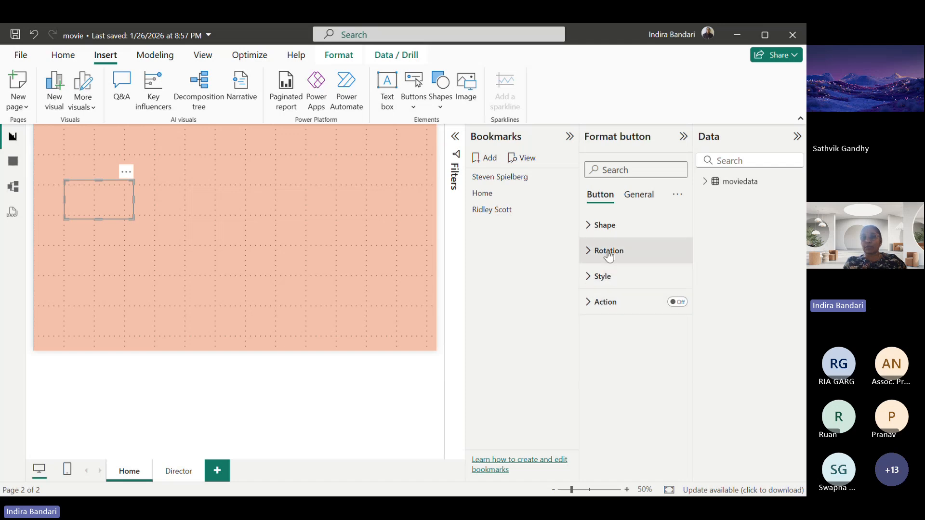
# Step: Change the blank button's shape to Rounded Rectangle
pyautogui.click(600, 226)
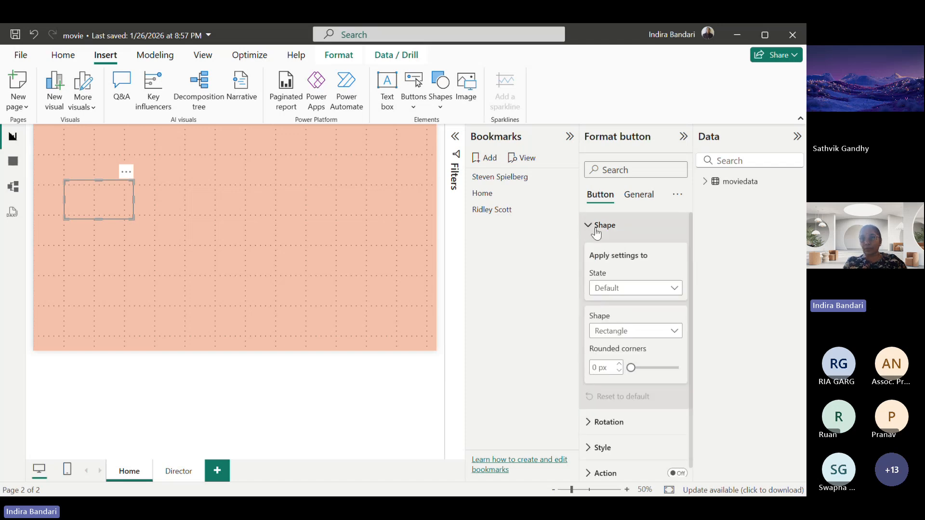
pyautogui.click(674, 334)
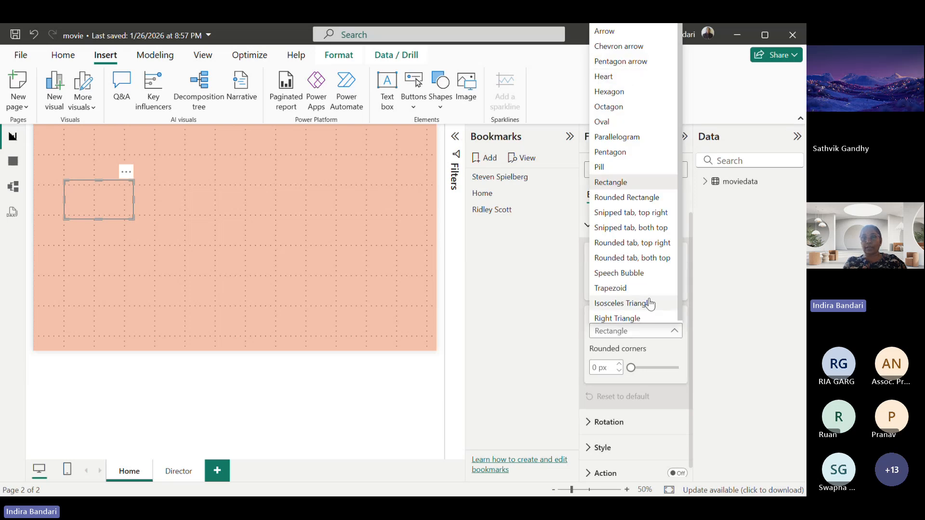
pyautogui.click(626, 201)
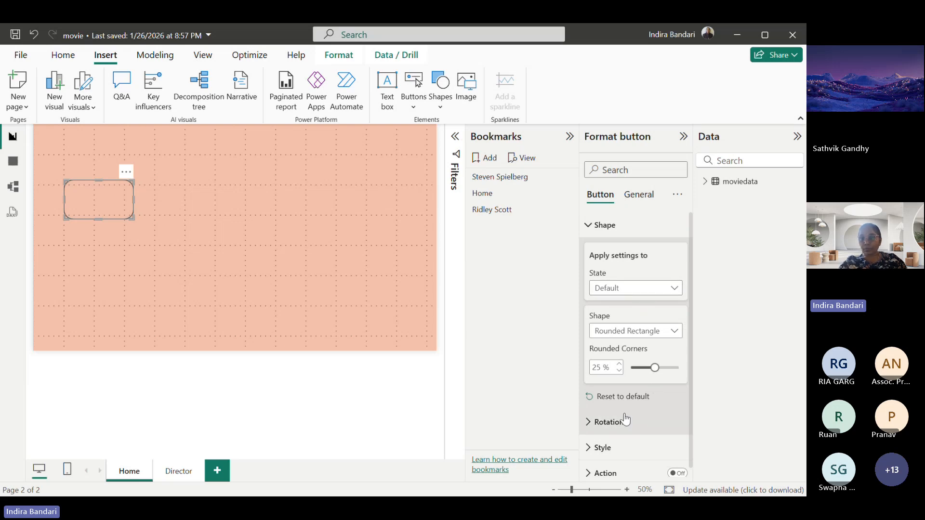
pyautogui.scroll(-1, 630, 420)
pyautogui.click(603, 216)
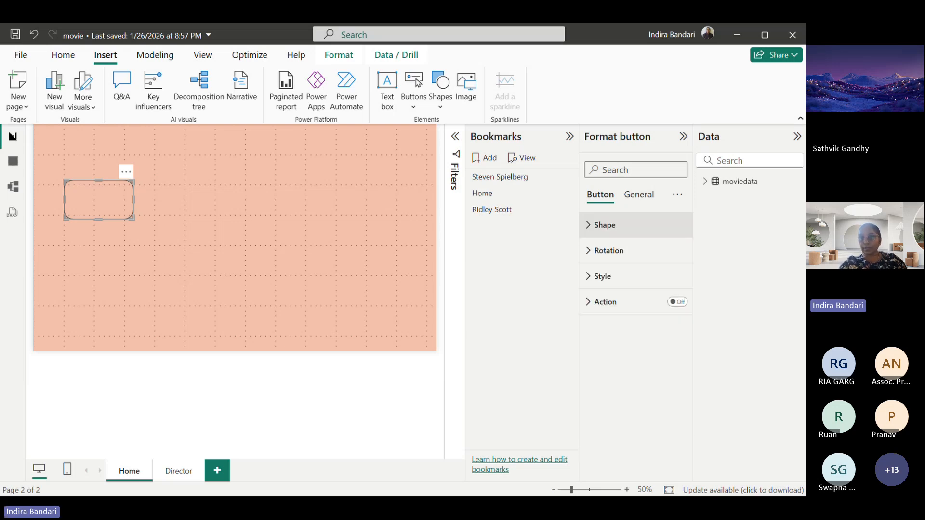
# Step: Turn on the button's background effect and fill it with the bright blue theme color
pyautogui.click(639, 195)
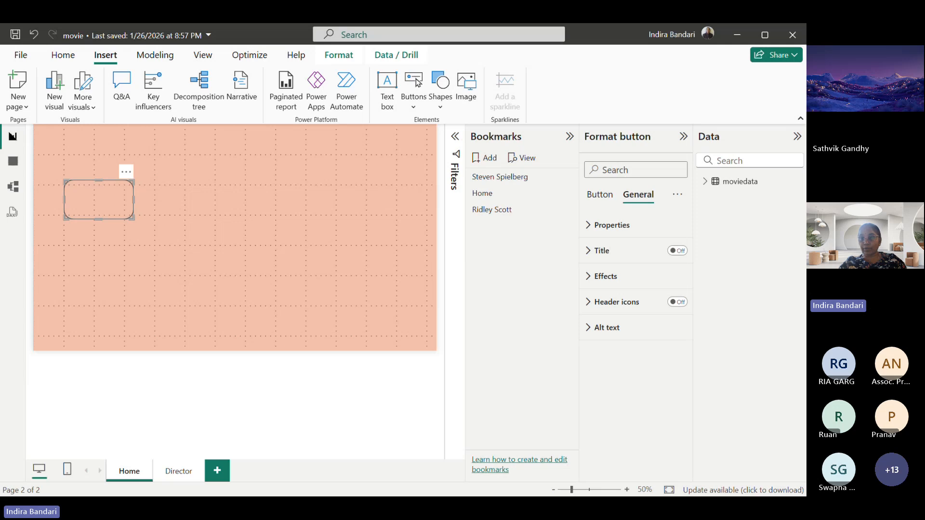
pyautogui.click(602, 276)
pyautogui.click(672, 306)
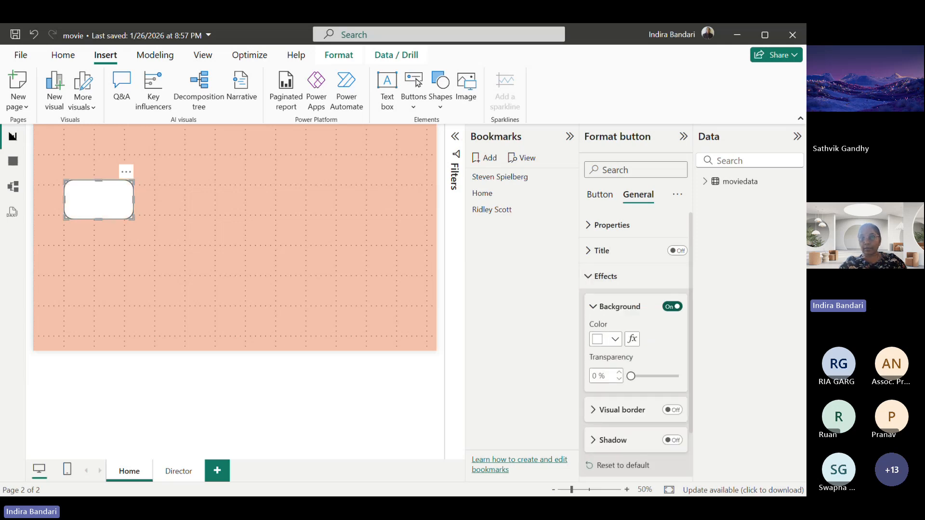
pyautogui.click(612, 339)
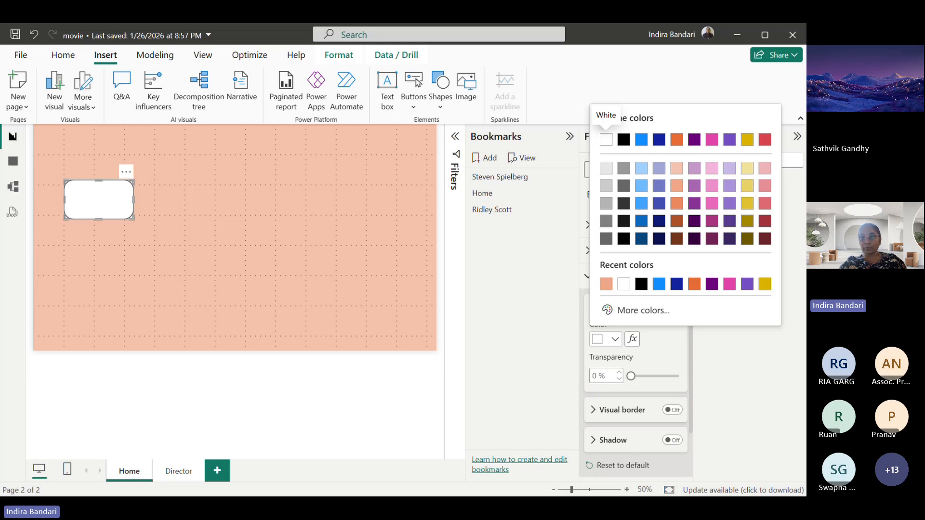
pyautogui.click(641, 139)
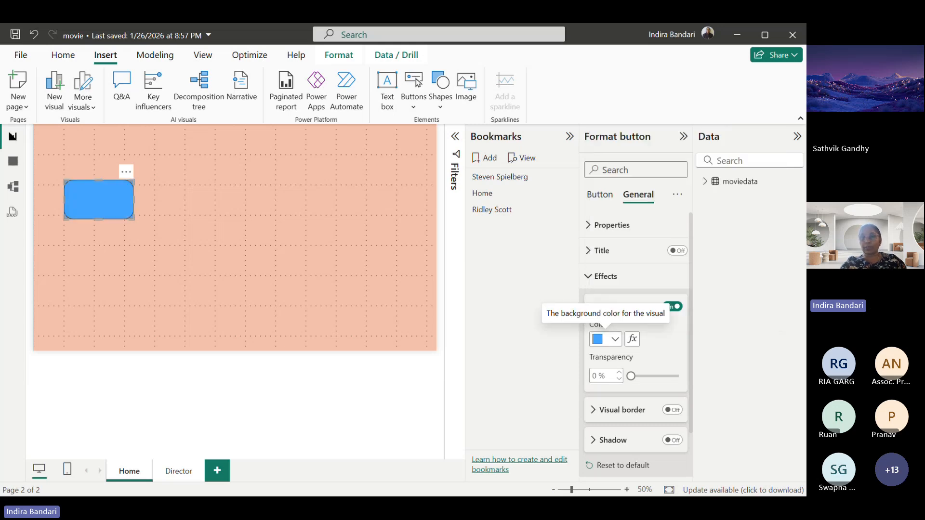
pyautogui.click(606, 276)
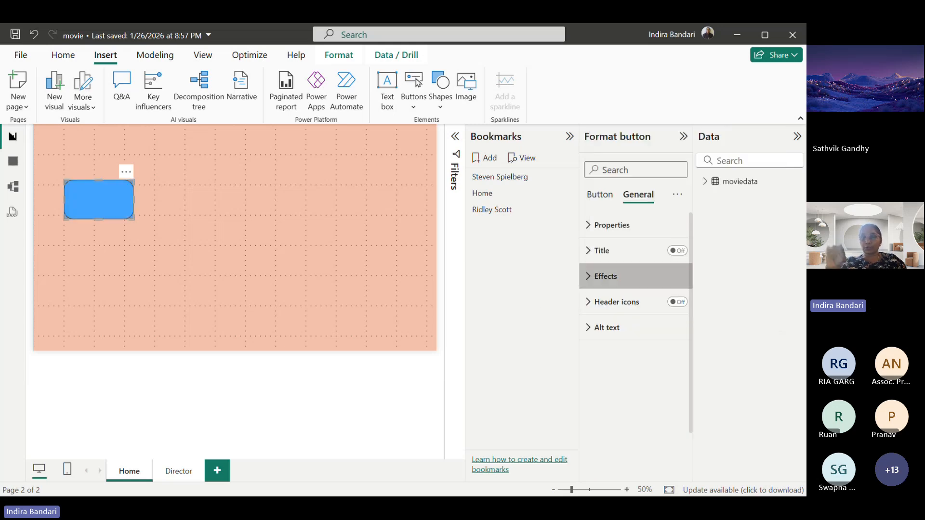
# Step: Enable text for the button's default state and label it Steven Spielberg
pyautogui.click(600, 198)
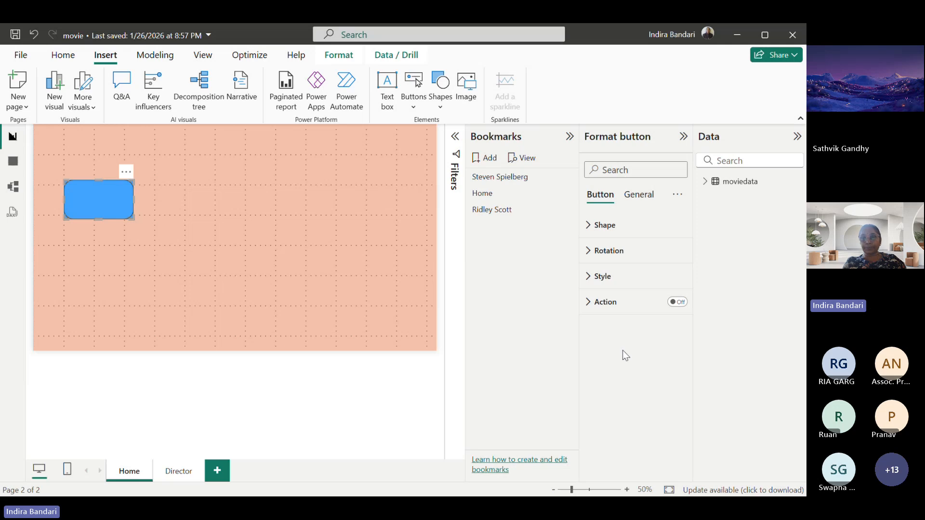
pyautogui.click(590, 278)
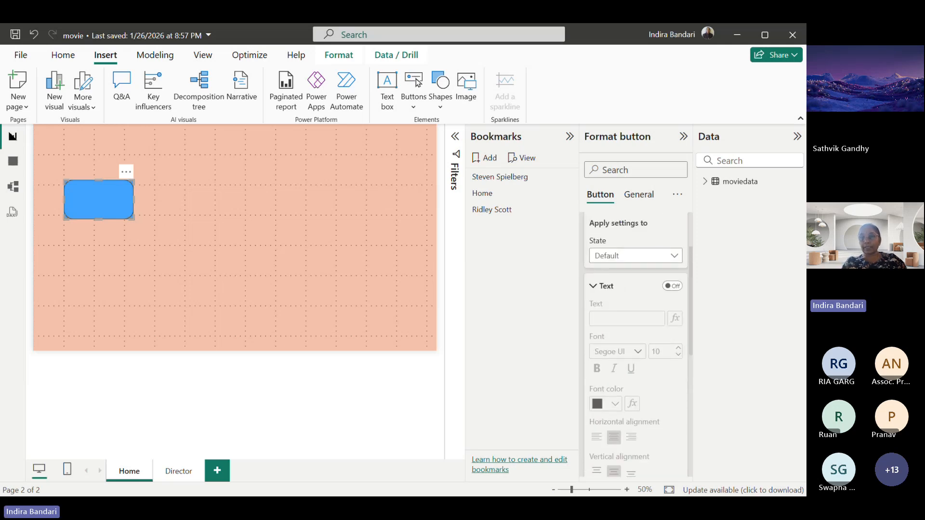
pyautogui.click(671, 287)
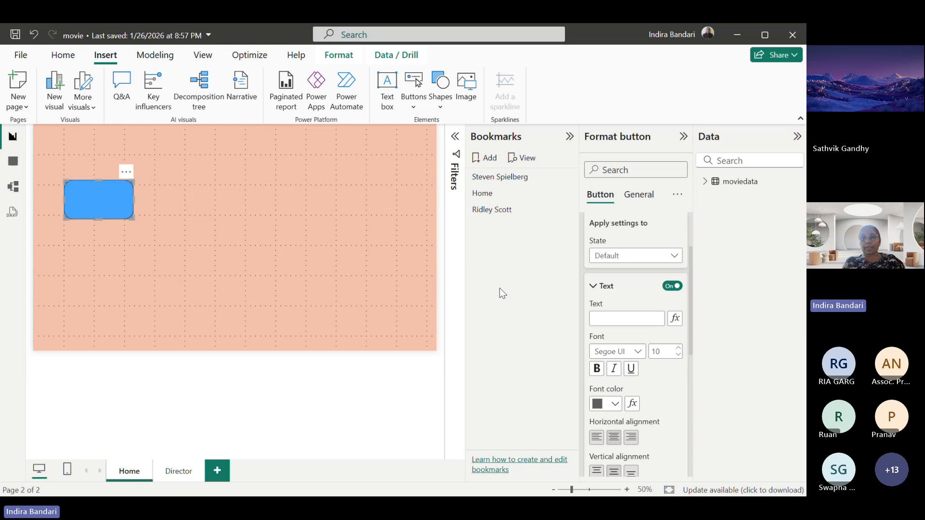
pyautogui.click(674, 255)
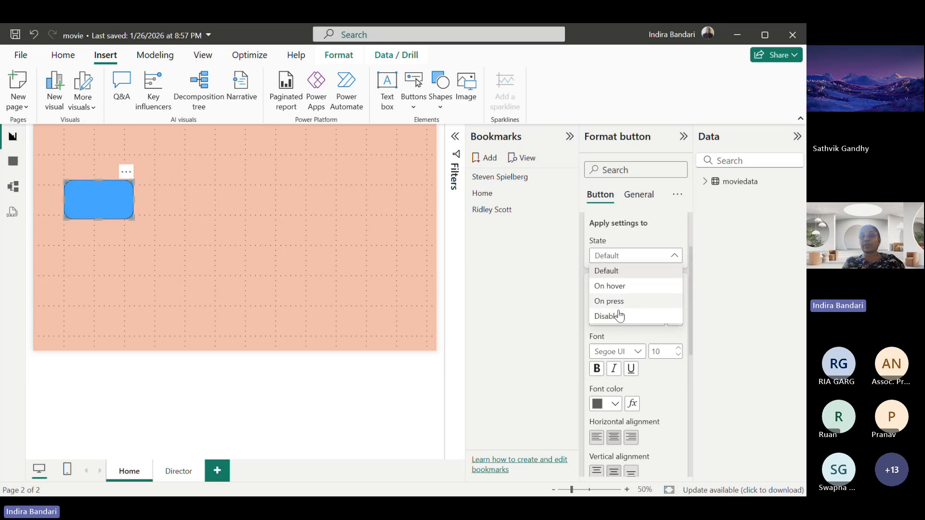
pyautogui.click(540, 300)
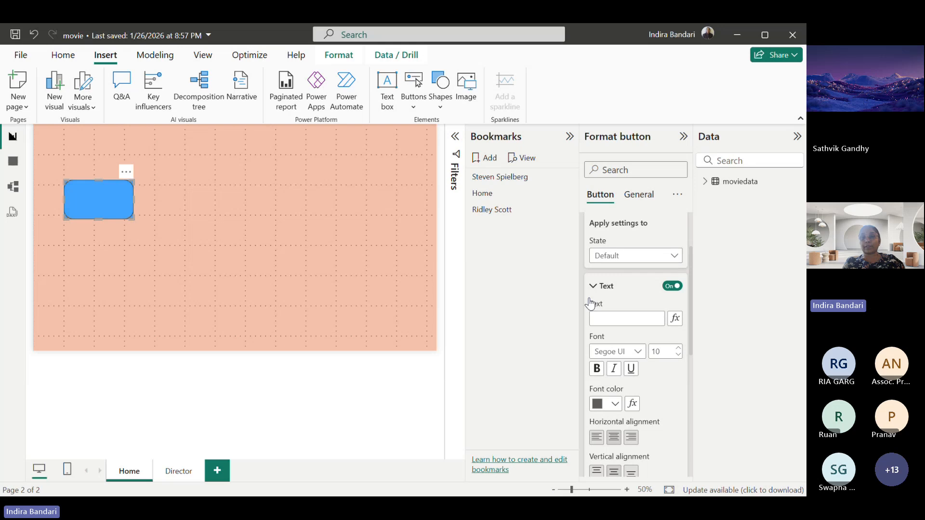
pyautogui.click(619, 320)
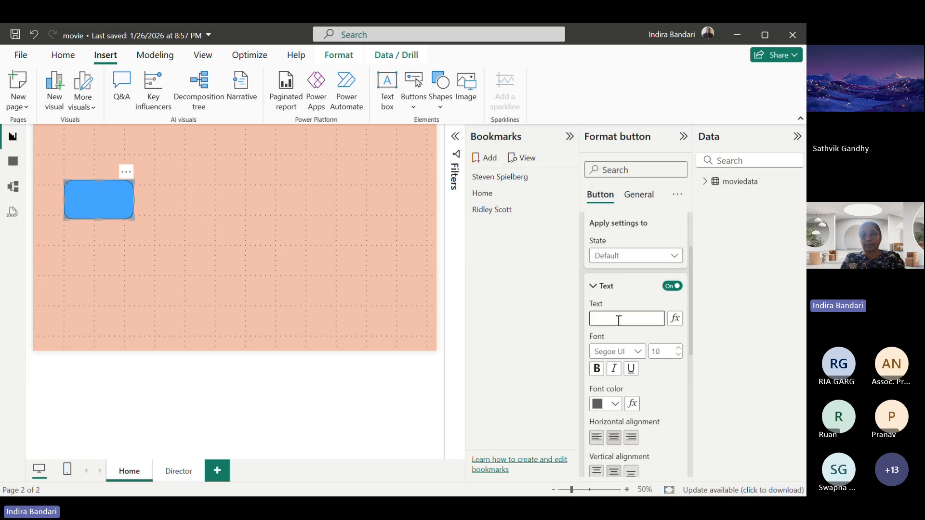
pyautogui.write('Steven')
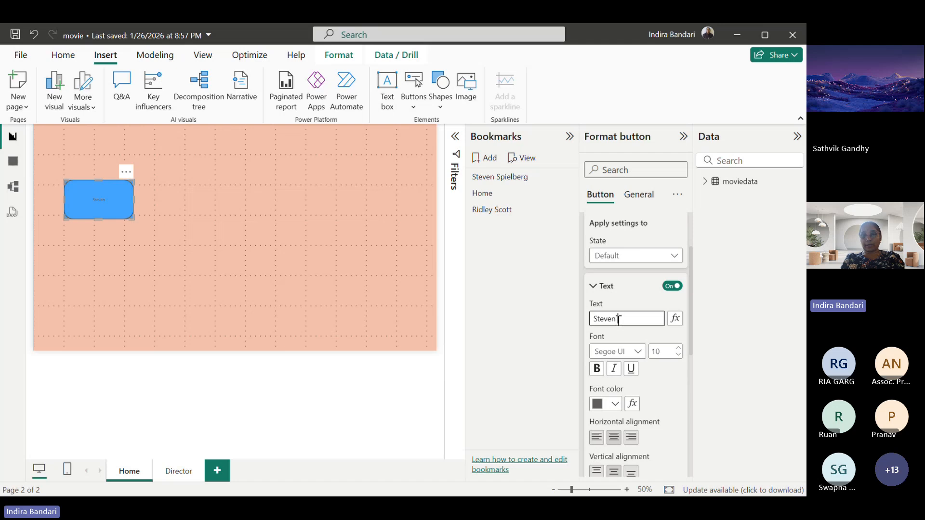
pyautogui.write(' Sp')
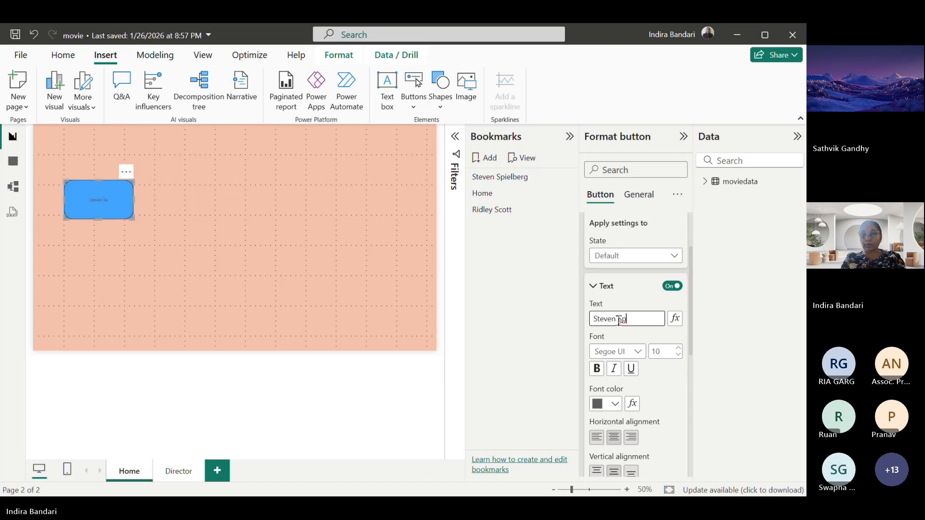
pyautogui.write('ielberg')
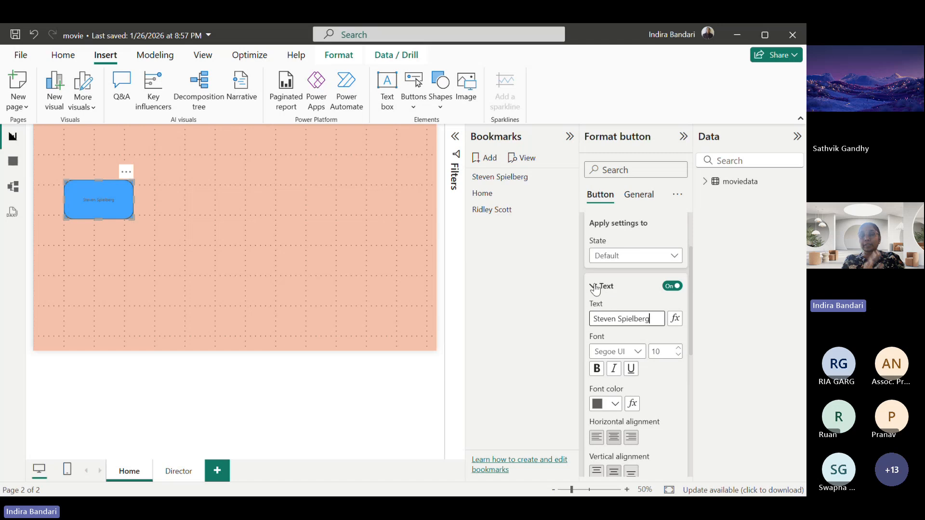
# Step: Increase the font size of the button's label to 26
pyautogui.click(677, 349)
pyautogui.click(678, 349)
pyautogui.click(677, 348)
pyautogui.click(678, 349)
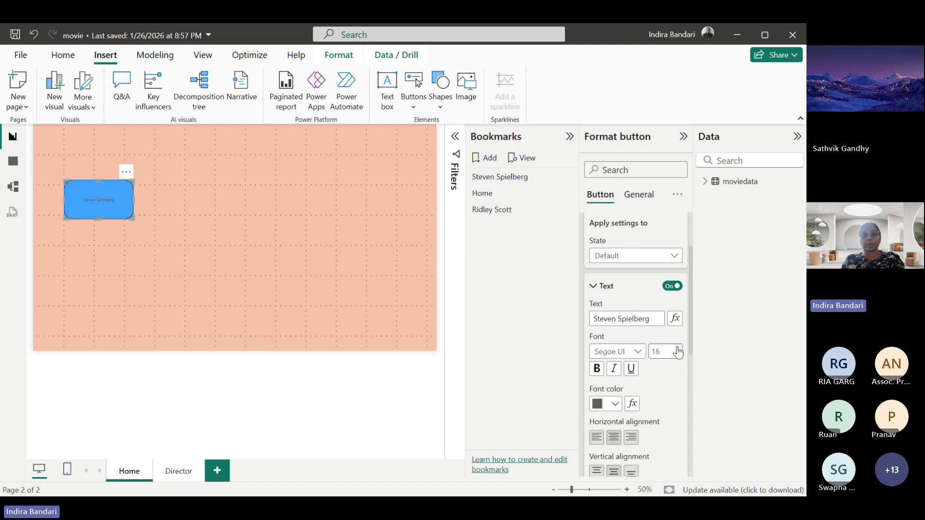
pyautogui.click(678, 349)
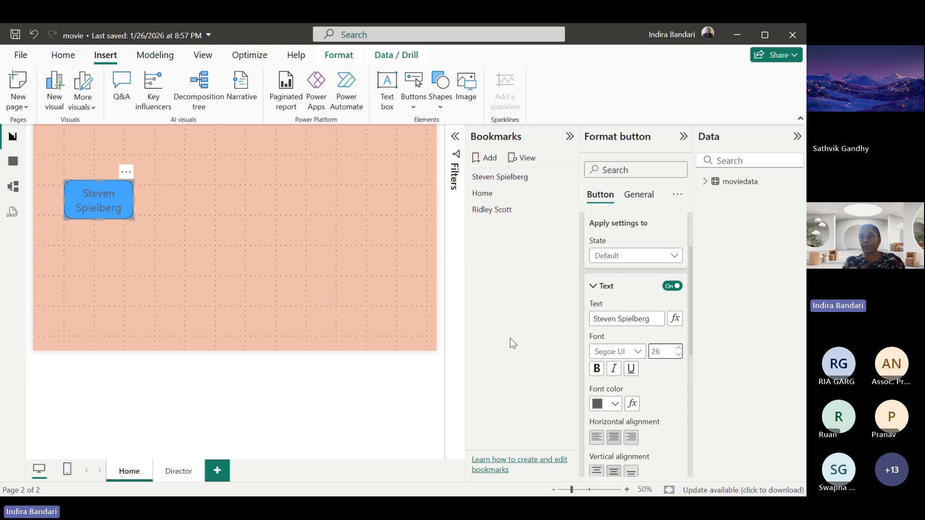
# Step: Turn on the Steven Spielberg button's action, with type Bookmark and the Steven Spielberg bookmark as its target
pyautogui.click(594, 287)
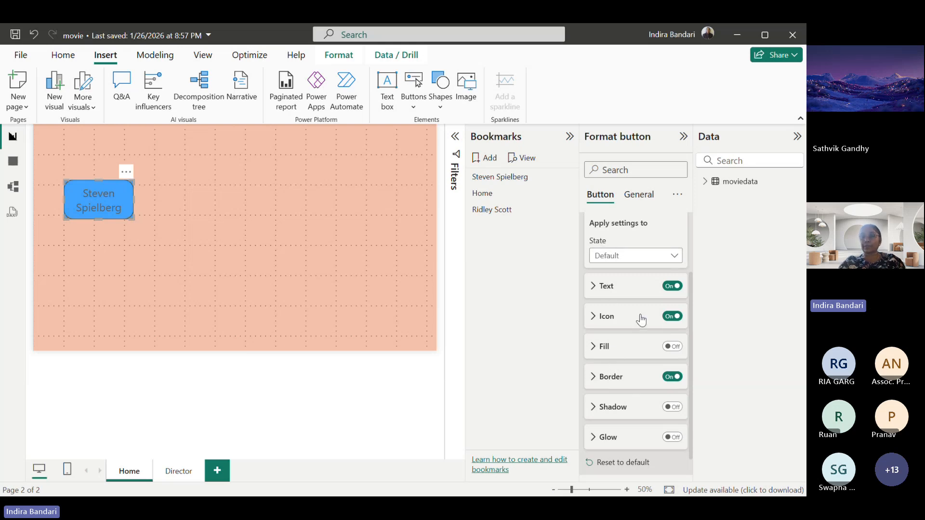
pyautogui.scroll(-1, 640, 322)
pyautogui.scroll(3, 637, 308)
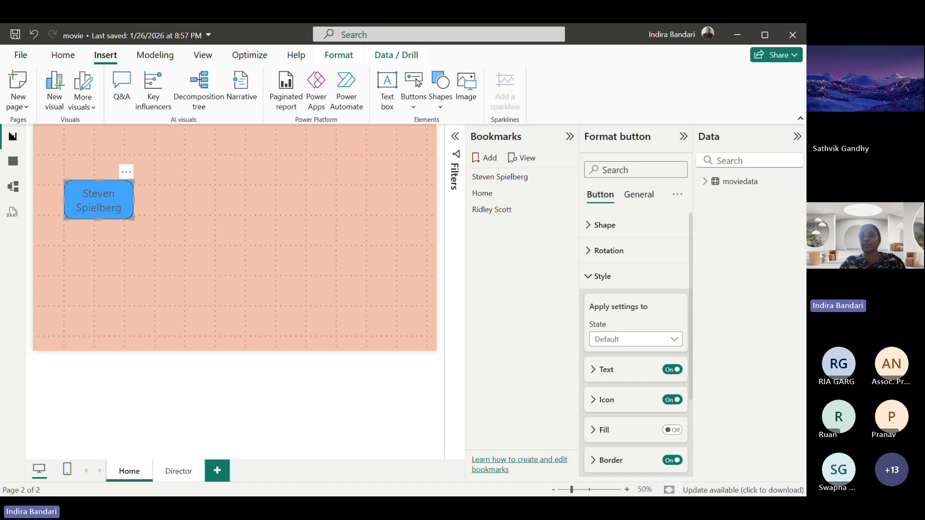
pyautogui.click(603, 276)
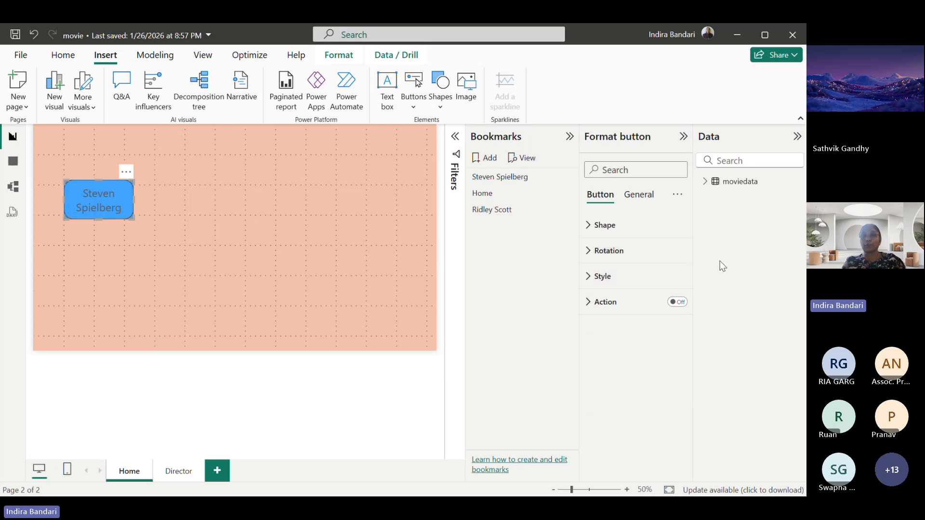
pyautogui.click(682, 304)
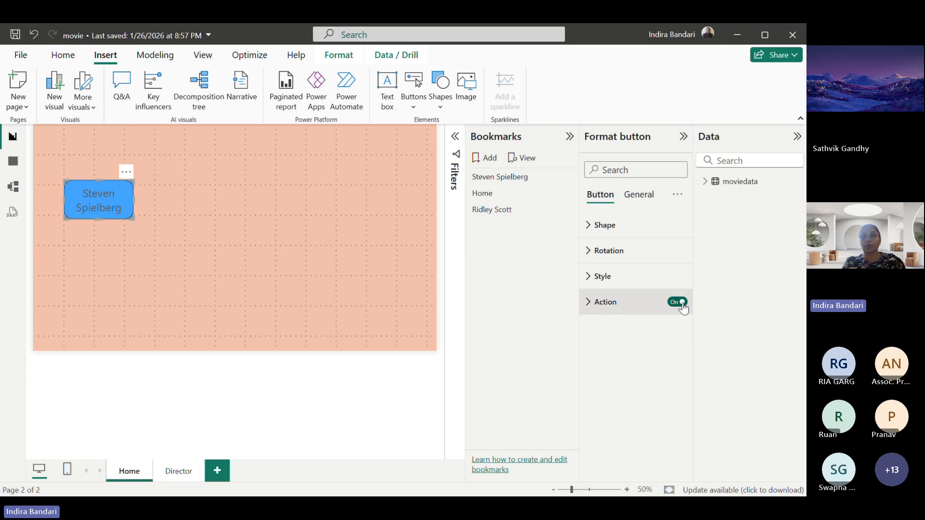
pyautogui.click(590, 303)
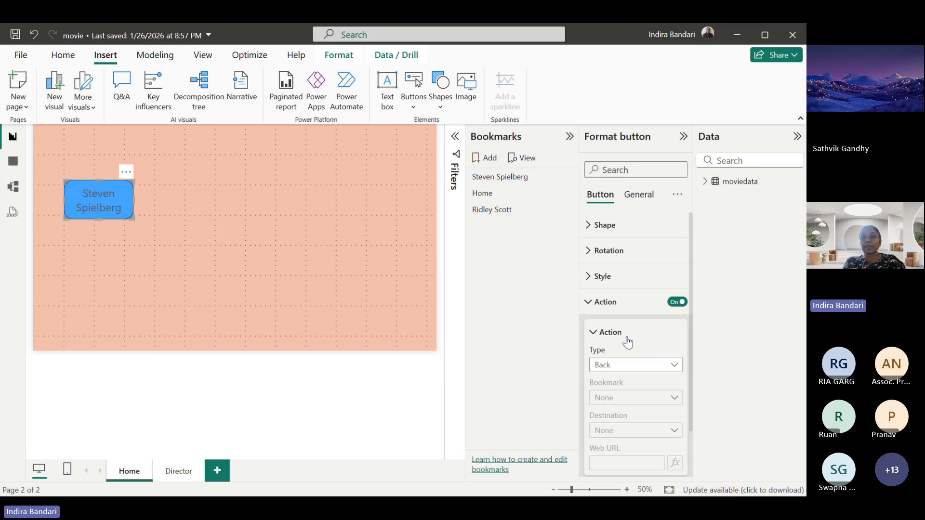
pyautogui.click(675, 367)
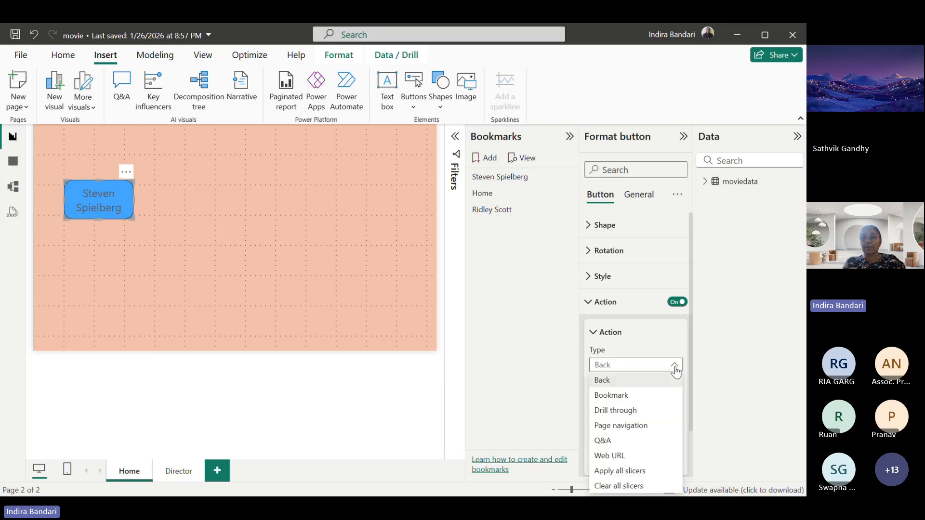
pyautogui.click(612, 396)
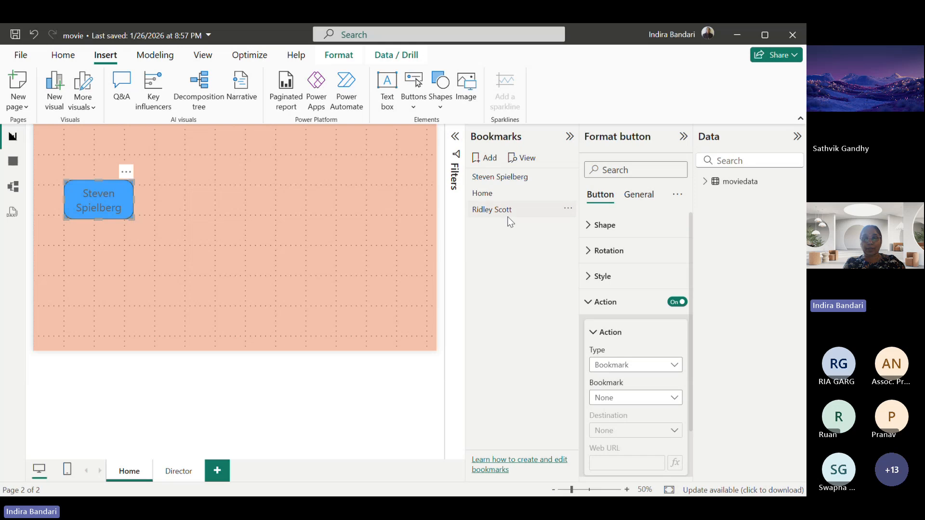
pyautogui.click(674, 400)
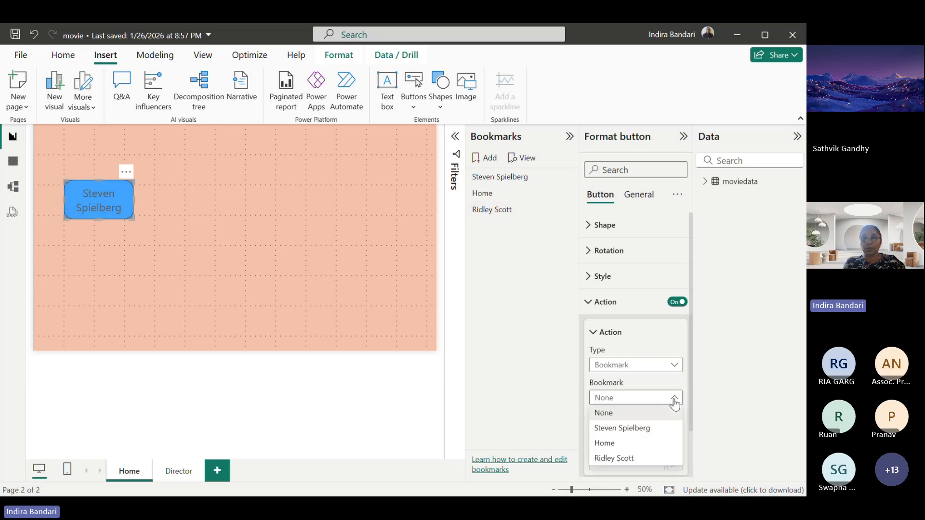
pyautogui.click(622, 429)
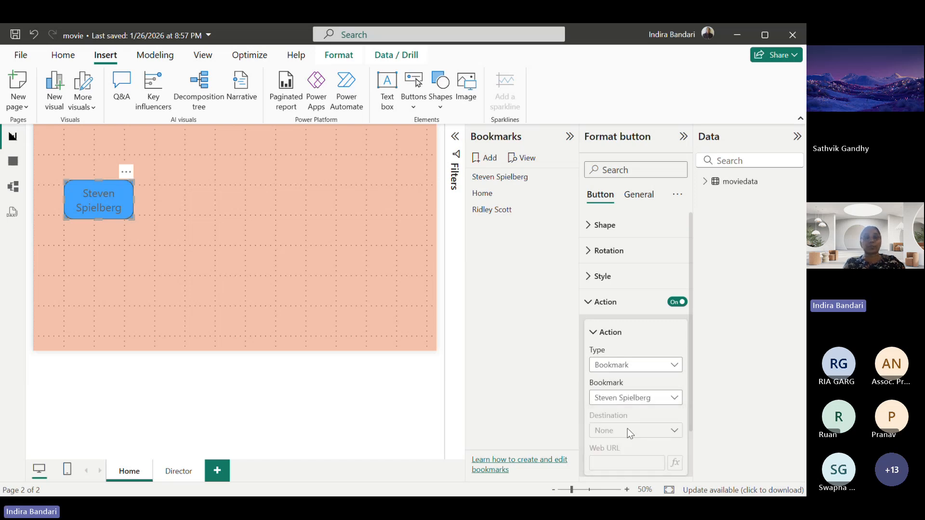
# Step: Test the Steven Spielberg button's bookmark link, and return to the Home page
pyautogui.click(175, 217)
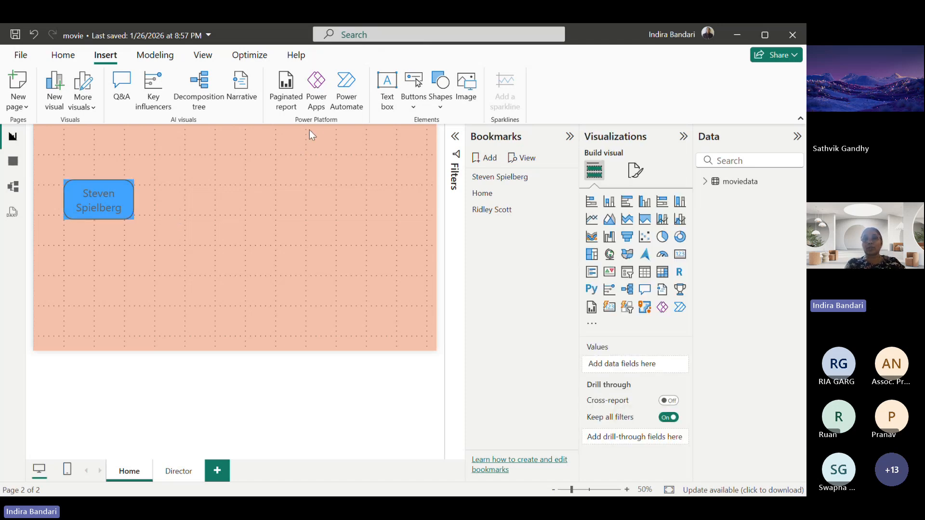
pyautogui.keyDown('ctrl'); pyautogui.click(105, 207); pyautogui.keyUp('ctrl')
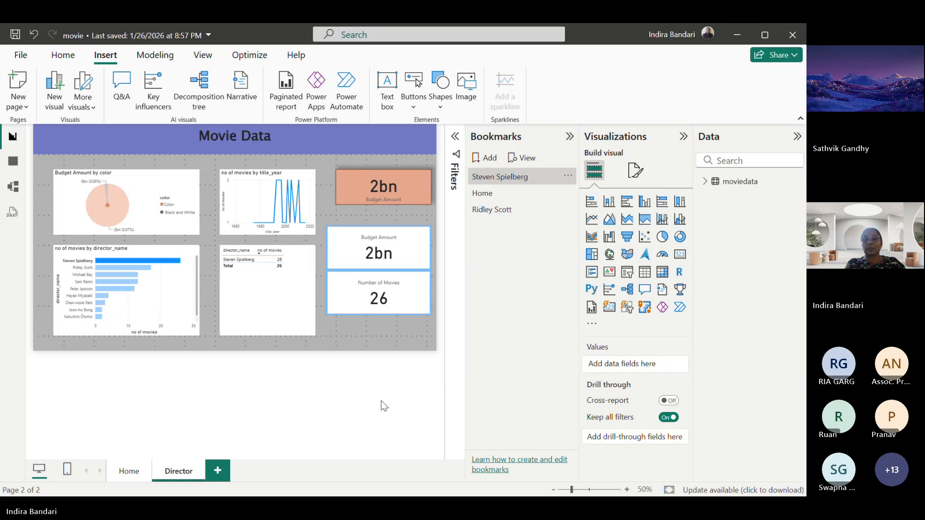
pyautogui.click(125, 476)
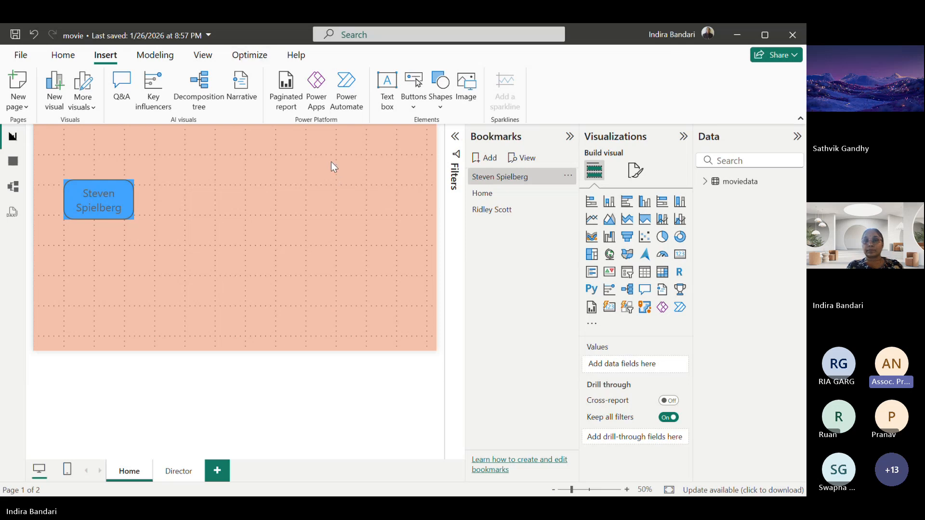
pyautogui.click(414, 112)
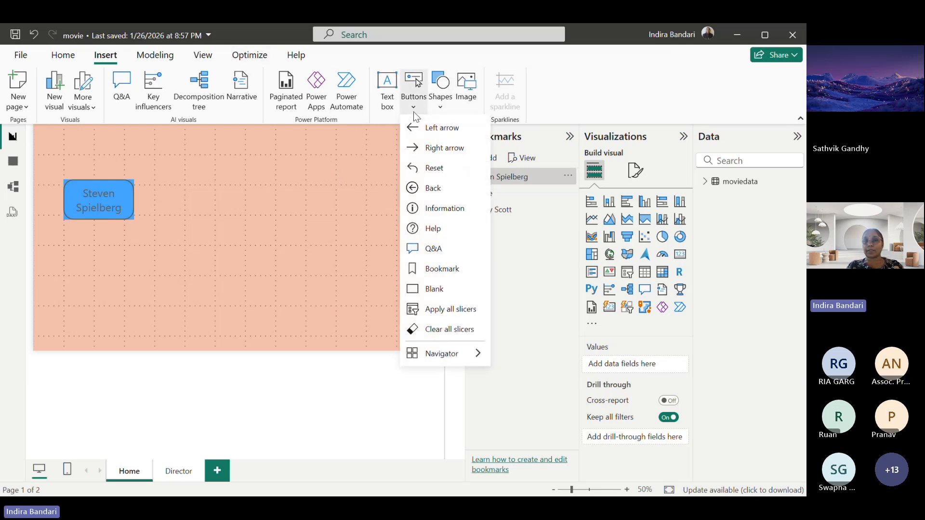
pyautogui.click(431, 289)
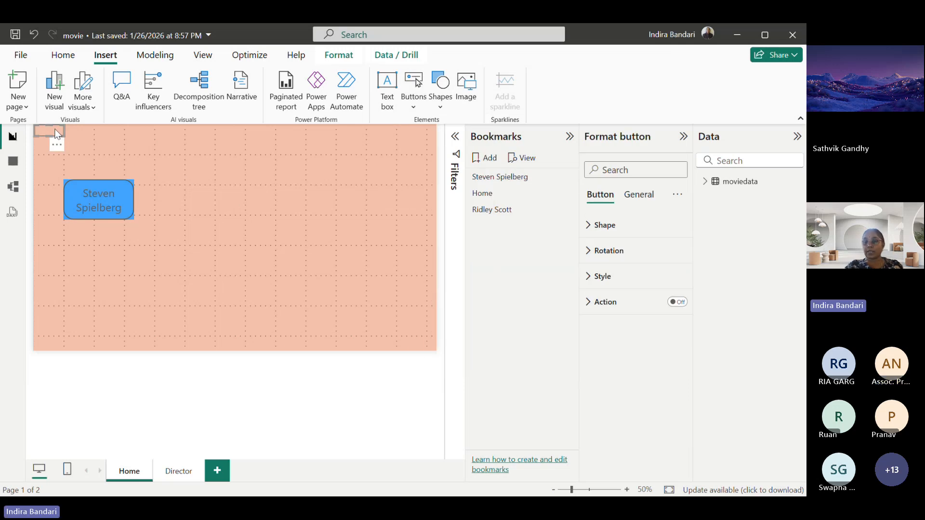
pyautogui.press('Delete')
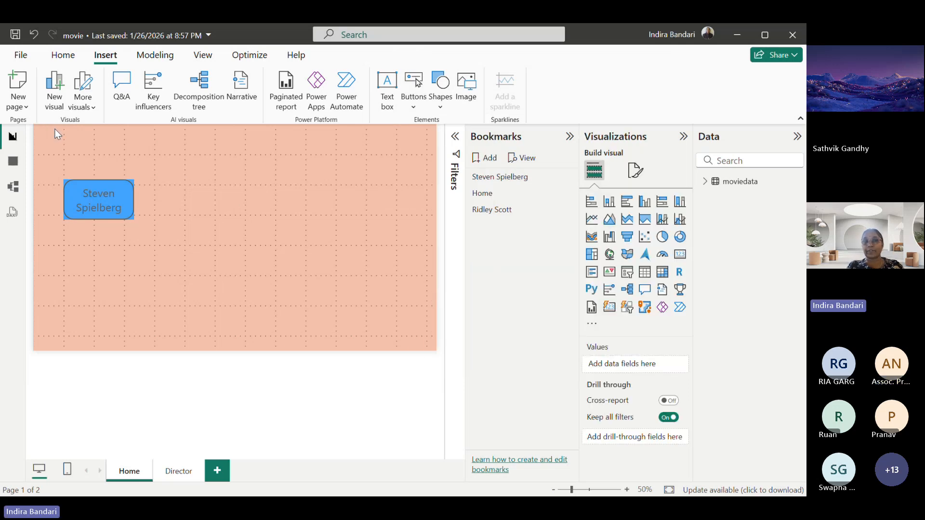
pyautogui.click(94, 196)
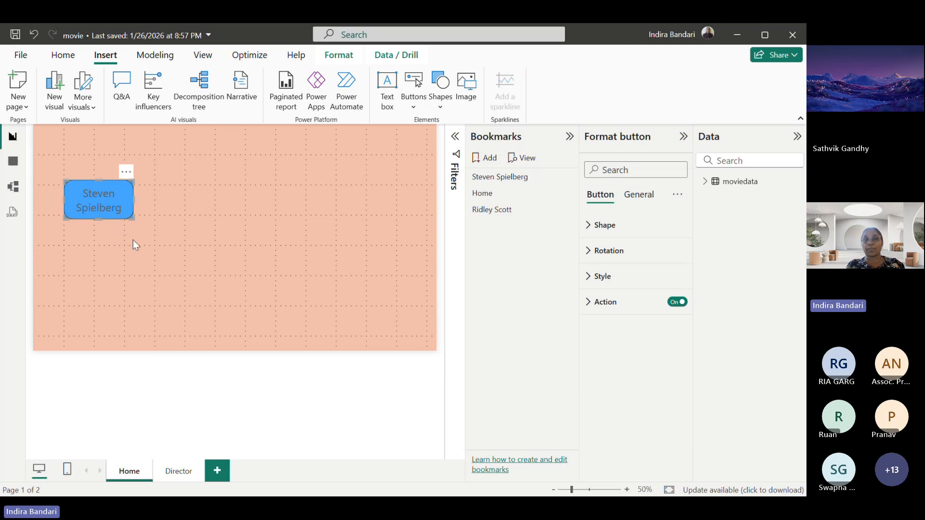
pyautogui.click(204, 198)
pyautogui.click(81, 204)
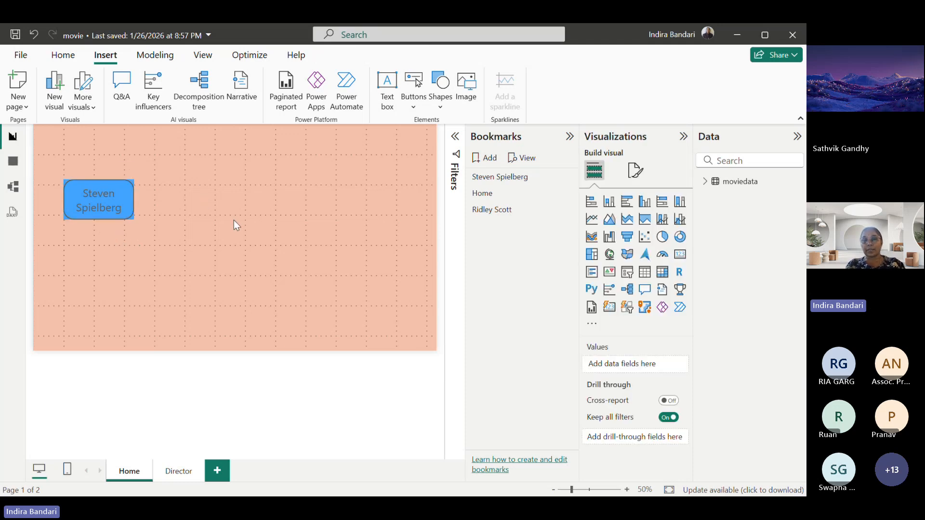
pyautogui.moveTo(115, 205); pyautogui.dragTo(202, 200)
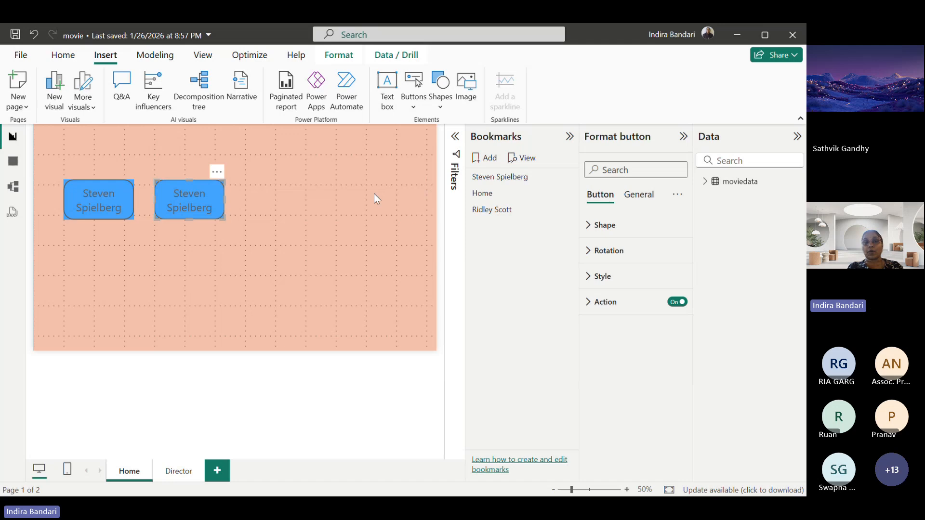
pyautogui.press('Delete')
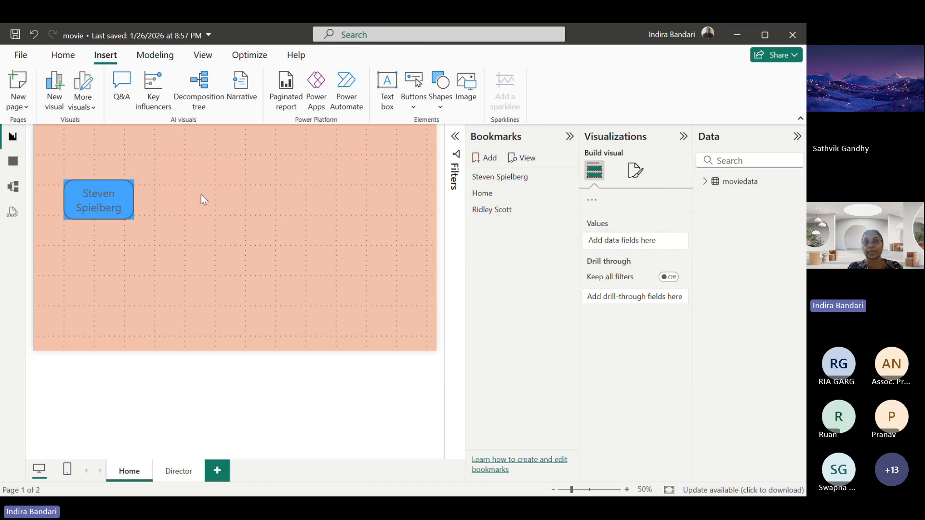
# Step: Duplicate the Steven Spielberg button on the Home page and place the copy beside the original, in the same row
pyautogui.click(89, 206)
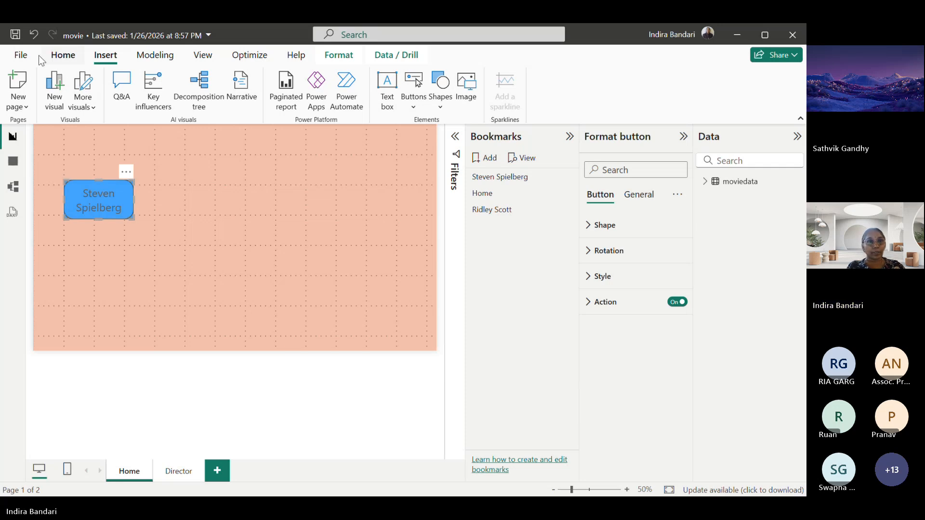
pyautogui.click(63, 56)
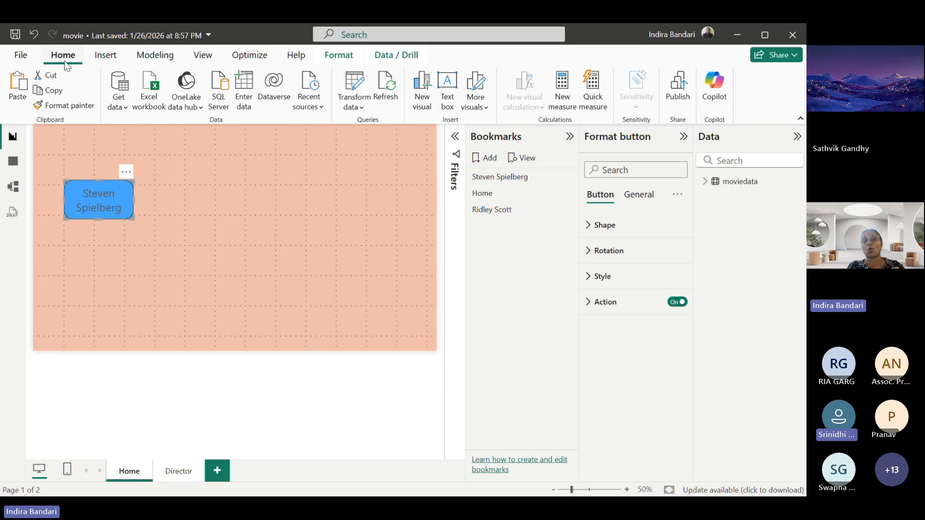
pyautogui.click(221, 192)
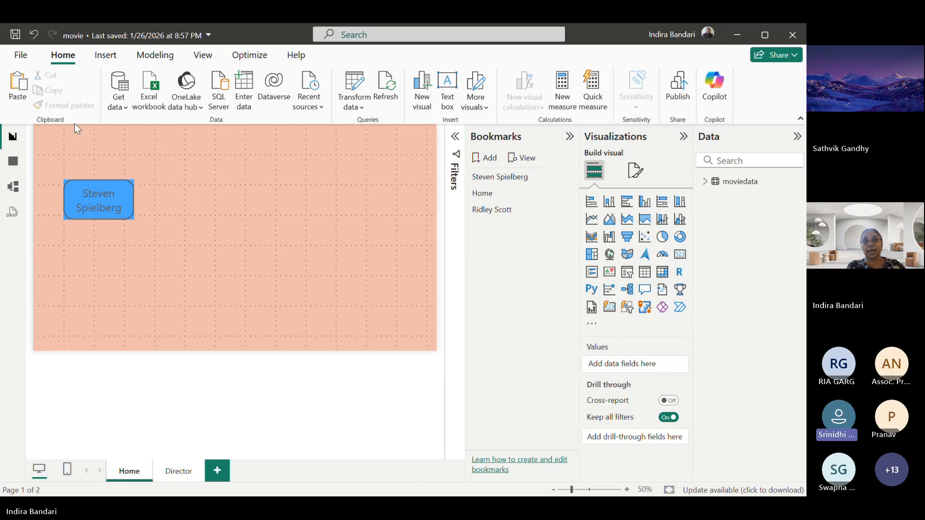
pyautogui.click(17, 92)
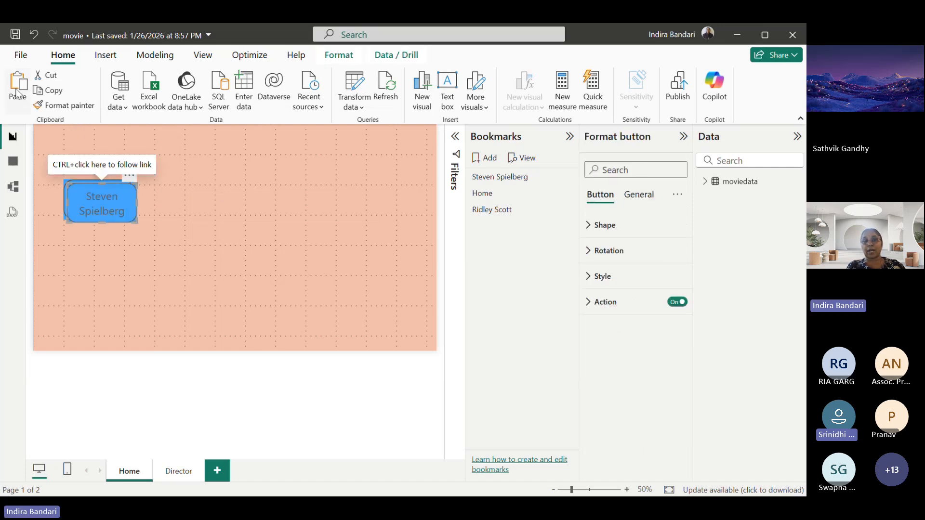
pyautogui.moveTo(89, 201); pyautogui.dragTo(192, 191)
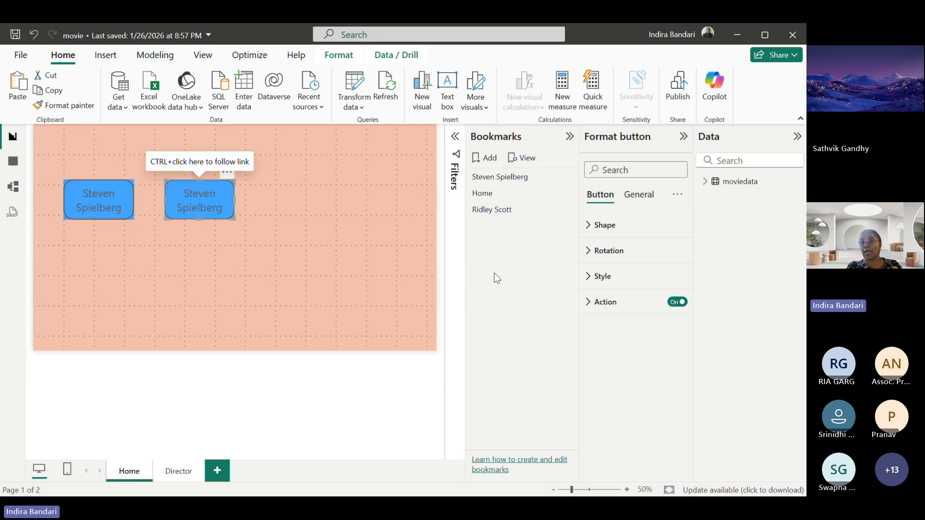
# Step: Set the duplicated button's action to open the Home bookmark
pyautogui.click(588, 302)
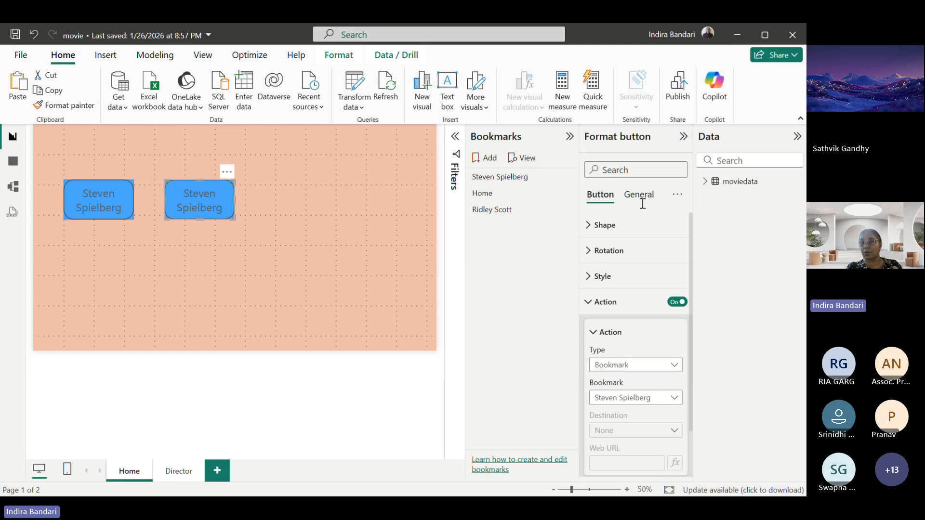
pyautogui.click(675, 400)
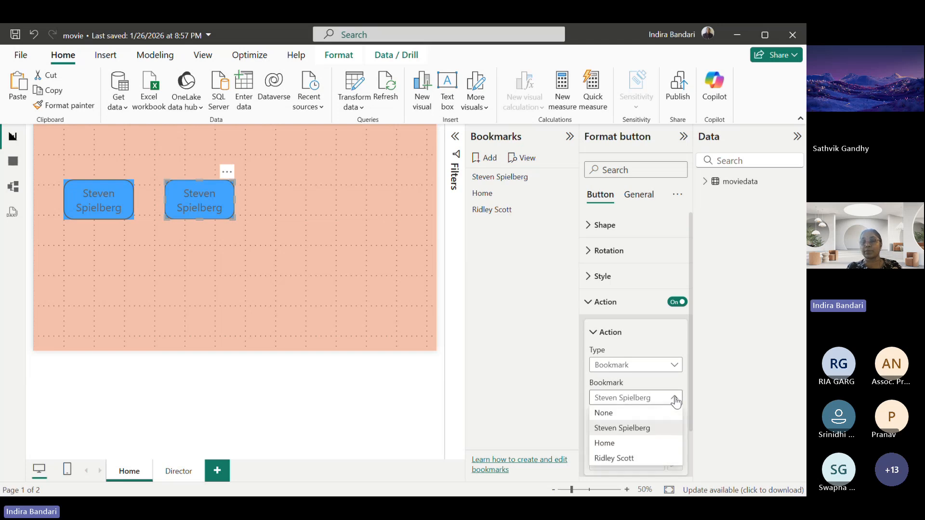
pyautogui.click(605, 443)
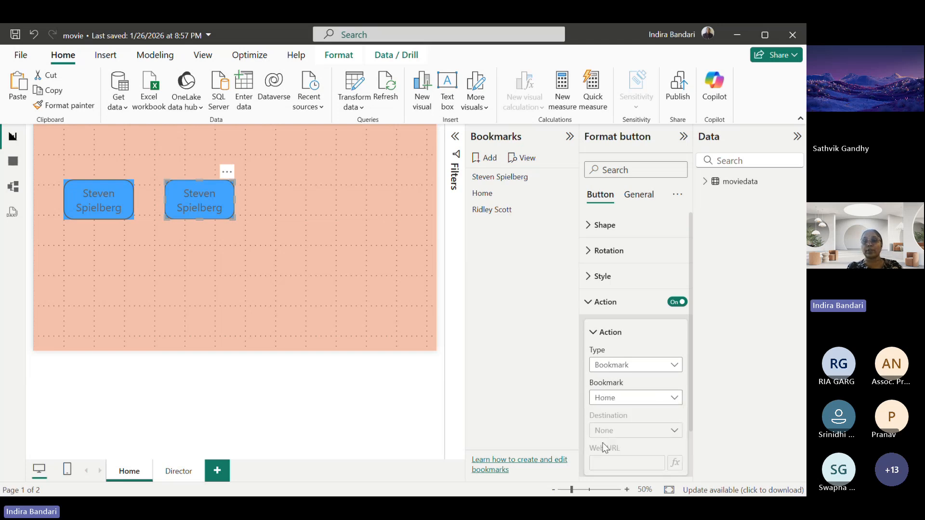
# Step: Change the duplicated button's text to Home
pyautogui.click(592, 280)
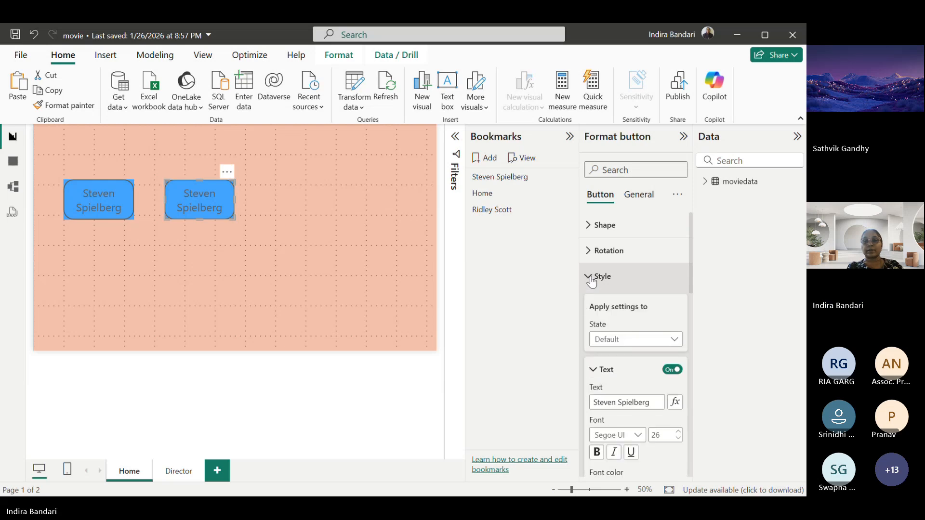
pyautogui.click(653, 405)
pyautogui.hotkey('ctrl', 'a')
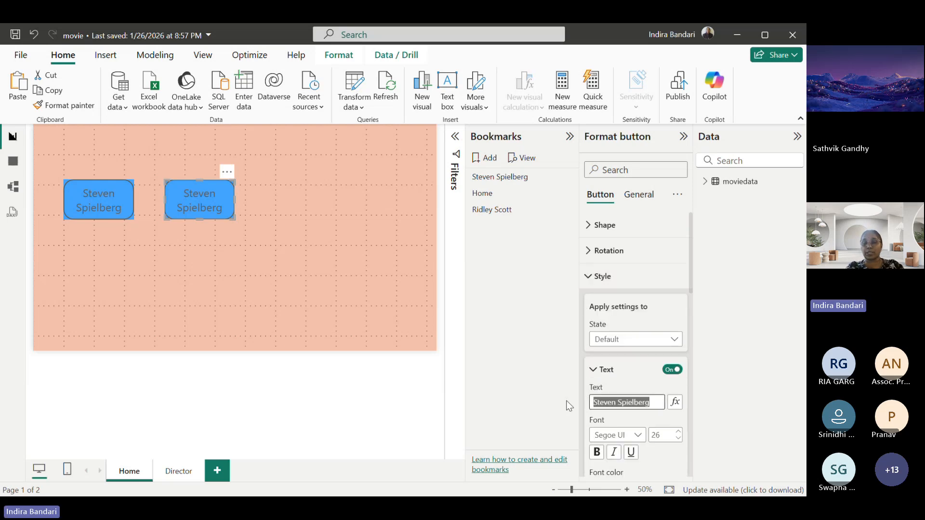
pyautogui.write('Home')
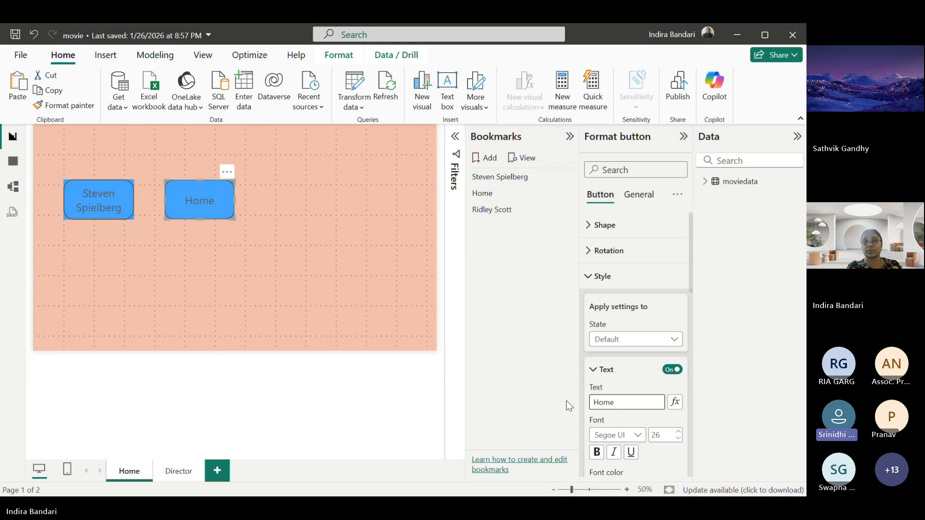
pyautogui.click(229, 262)
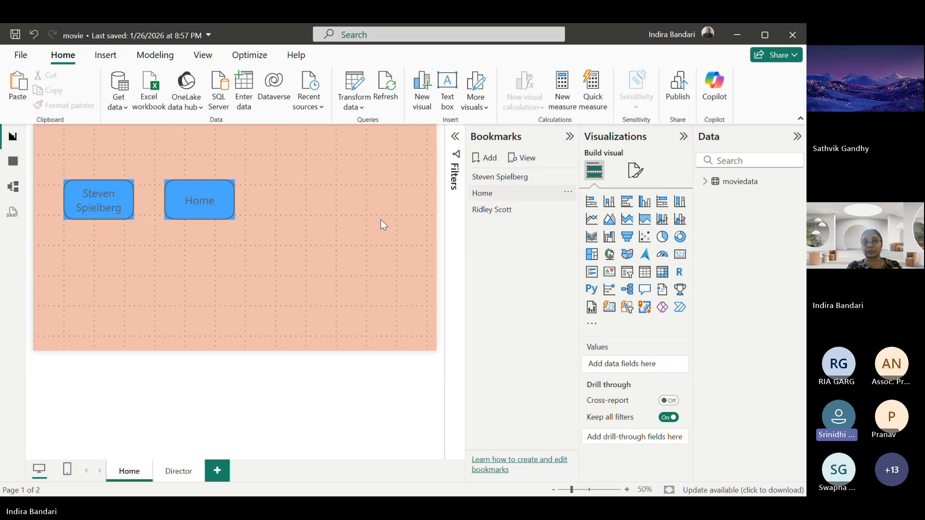
# Step: Test the Home button's bookmark link, and return to the Home page
pyautogui.keyDown('ctrl'); pyautogui.click(213, 205); pyautogui.keyUp('ctrl')
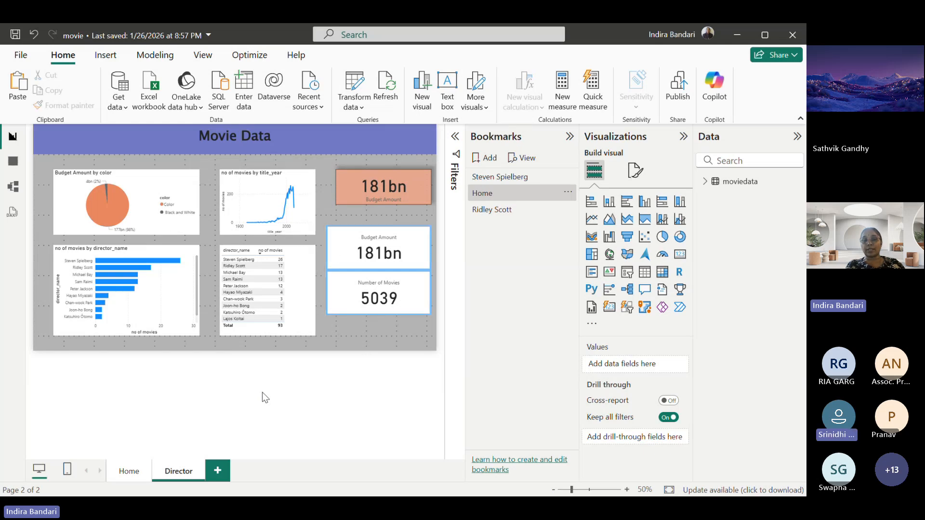
pyautogui.click(128, 472)
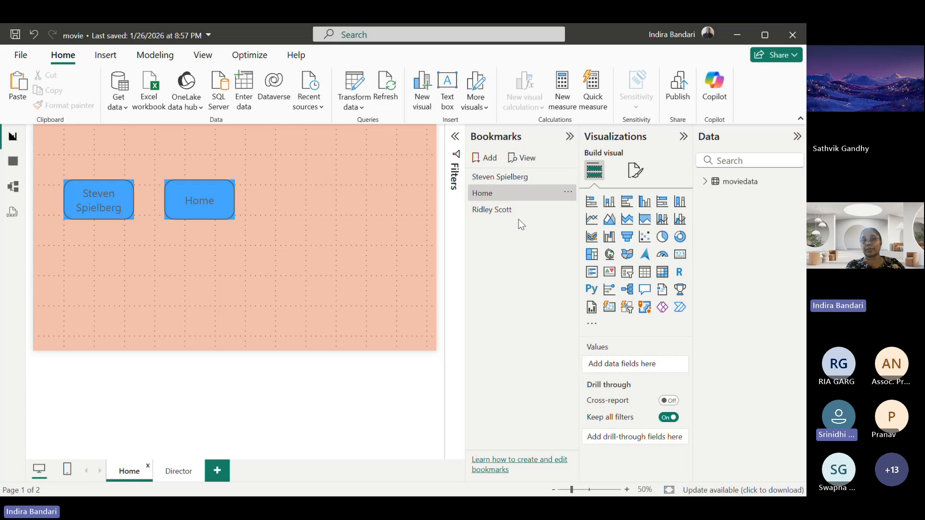
pyautogui.click(216, 196)
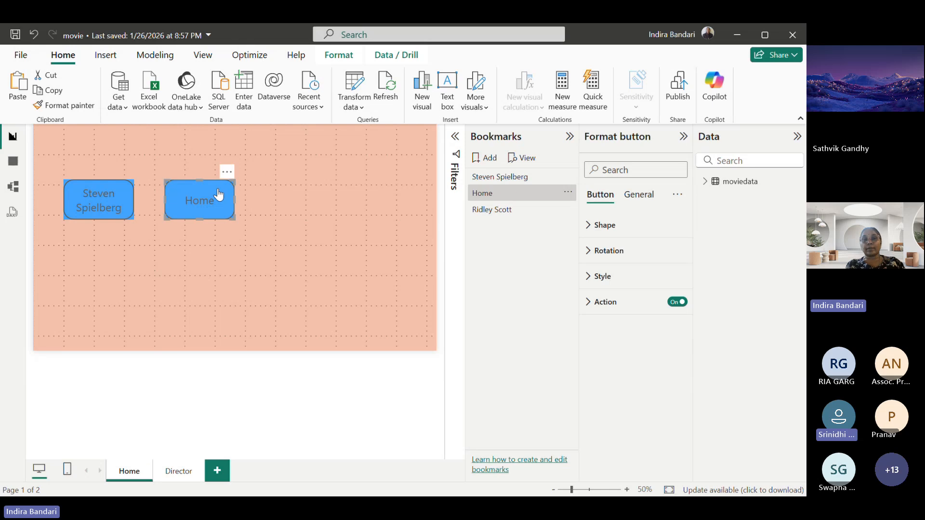
pyautogui.click(308, 205)
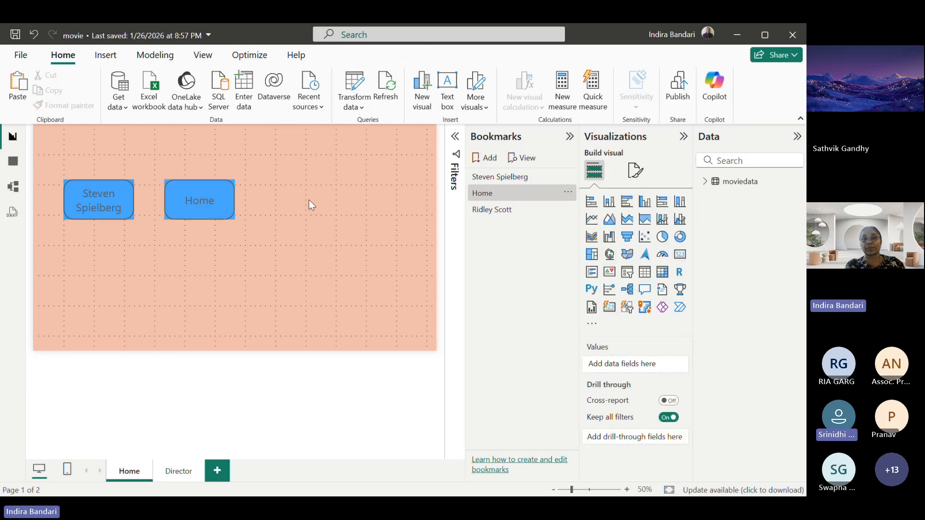
# Step: Paste another copy of the Home button at the end of the row and set its action to the Ridley Scott bookmark
pyautogui.hotkey('ctrl', 'v')
pyautogui.moveTo(207, 198); pyautogui.dragTo(304, 194)
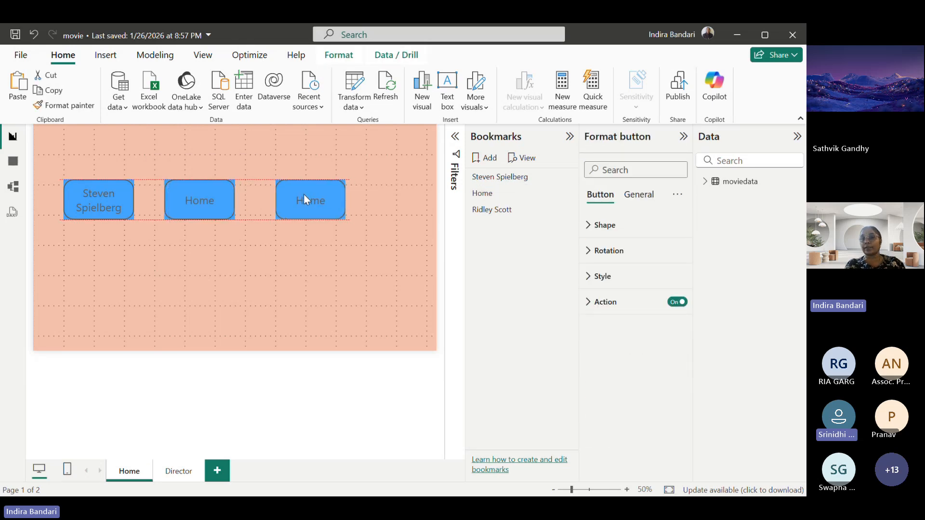
pyautogui.click(623, 313)
pyautogui.click(619, 403)
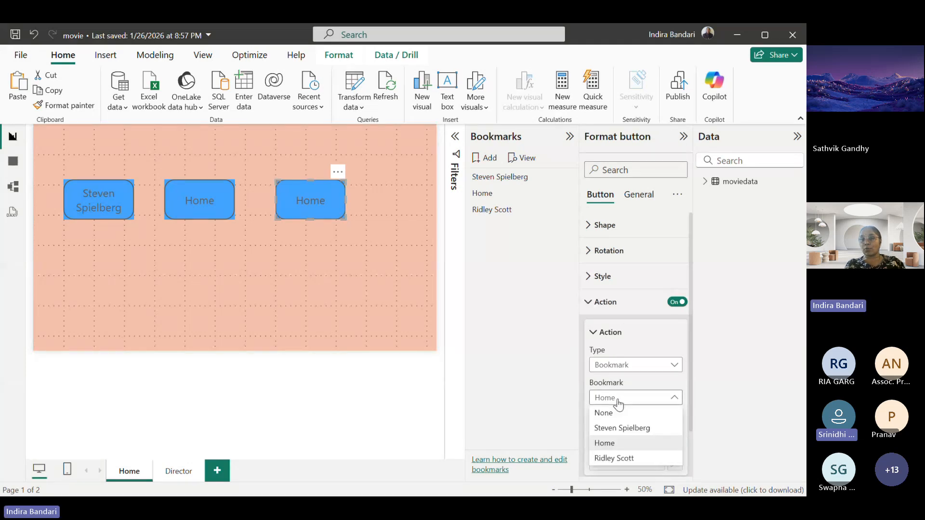
pyautogui.click(614, 459)
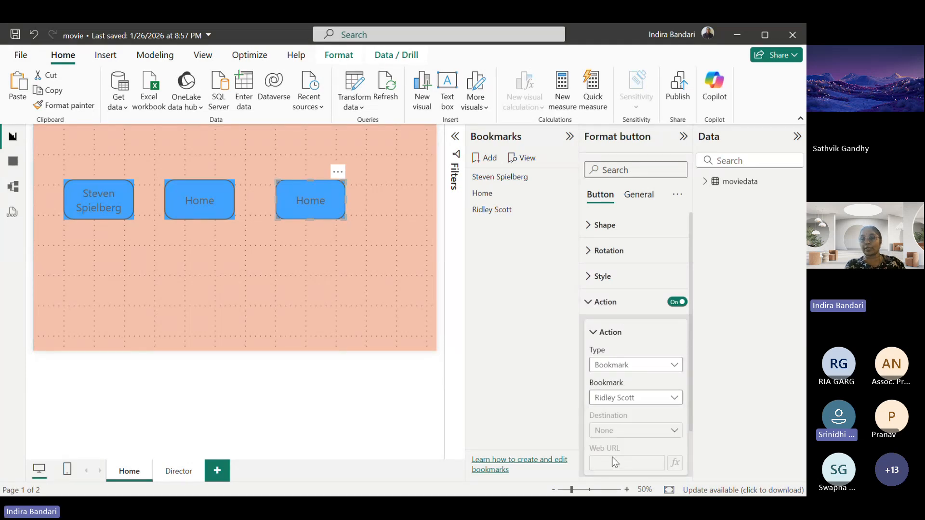
# Step: Change the text of the third button on the Home page to Ridley Scott
pyautogui.click(602, 276)
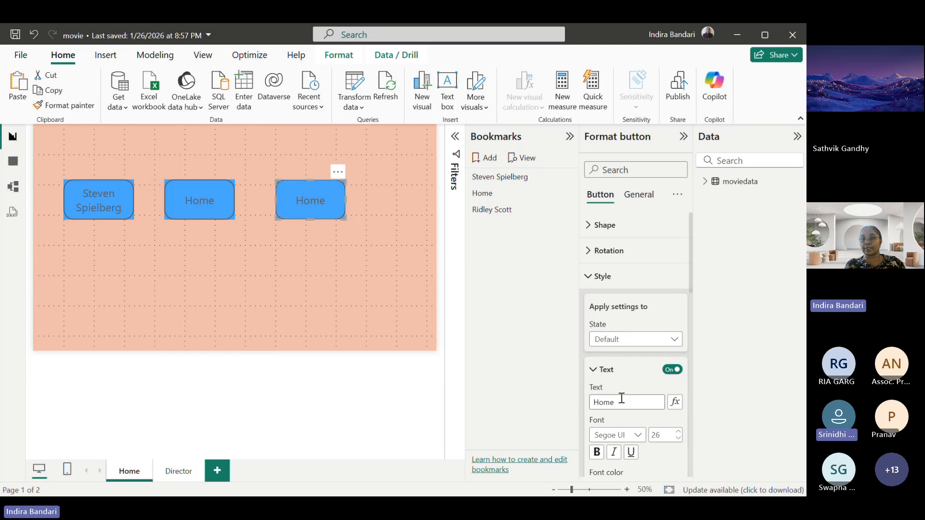
pyautogui.moveTo(620, 402); pyautogui.dragTo(559, 396)
pyautogui.write('Ri')
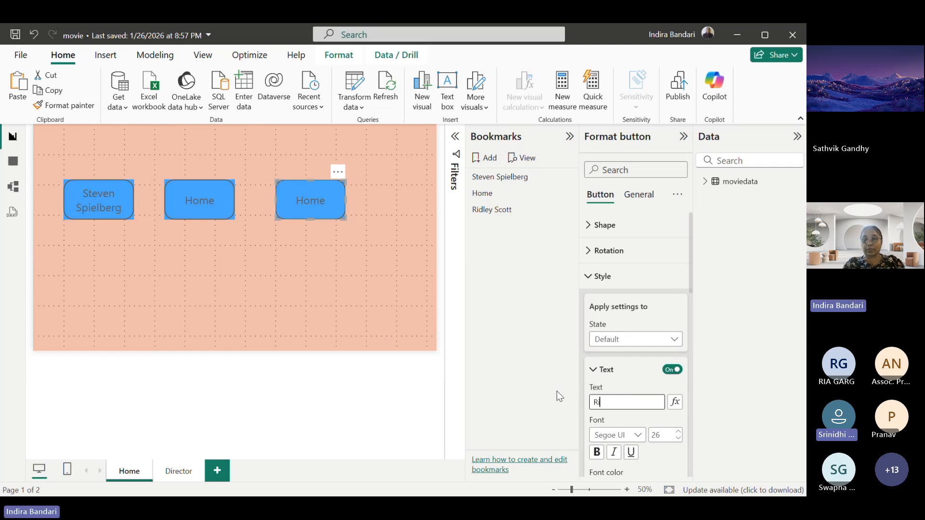
pyautogui.write('dley Scott')
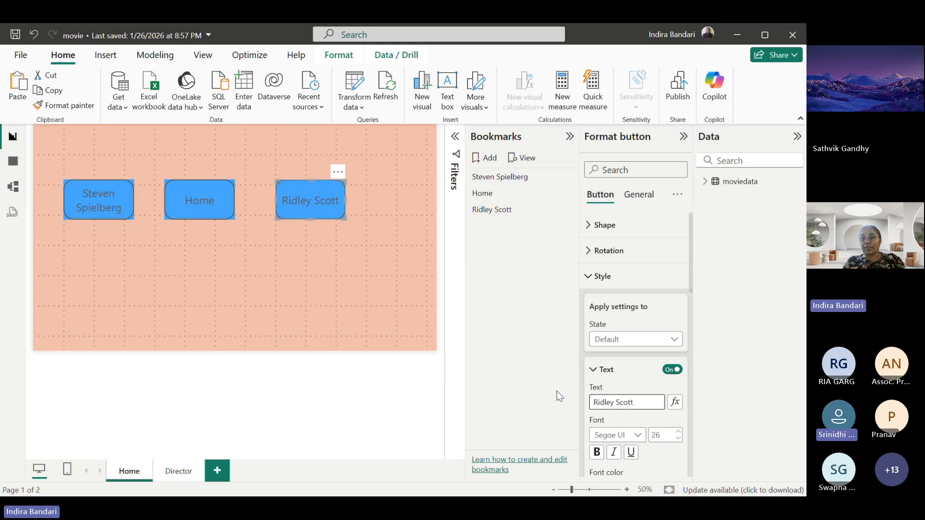
pyautogui.press('BackSpace')
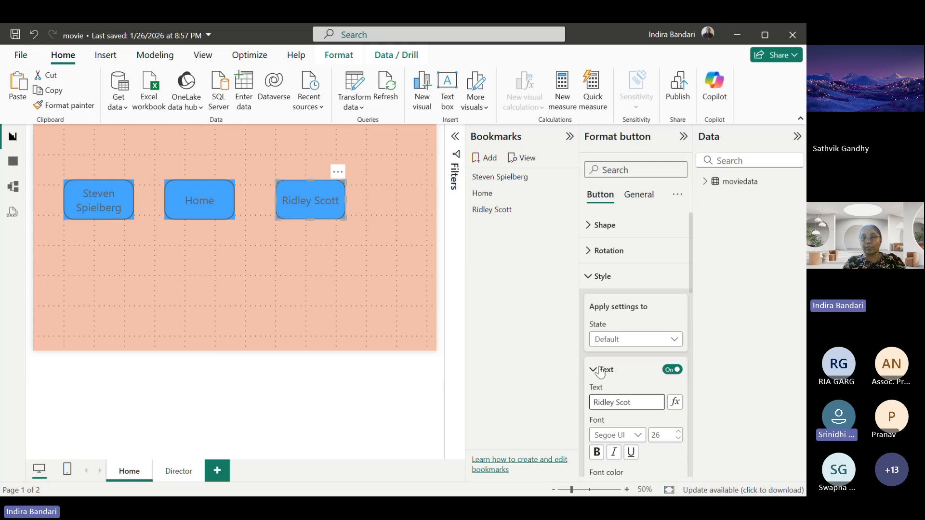
pyautogui.write('t')
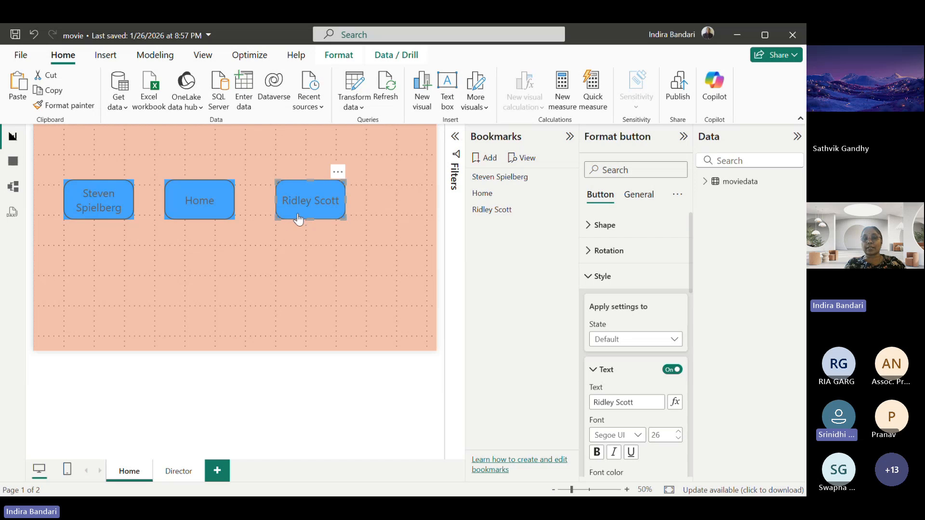
pyautogui.click(325, 286)
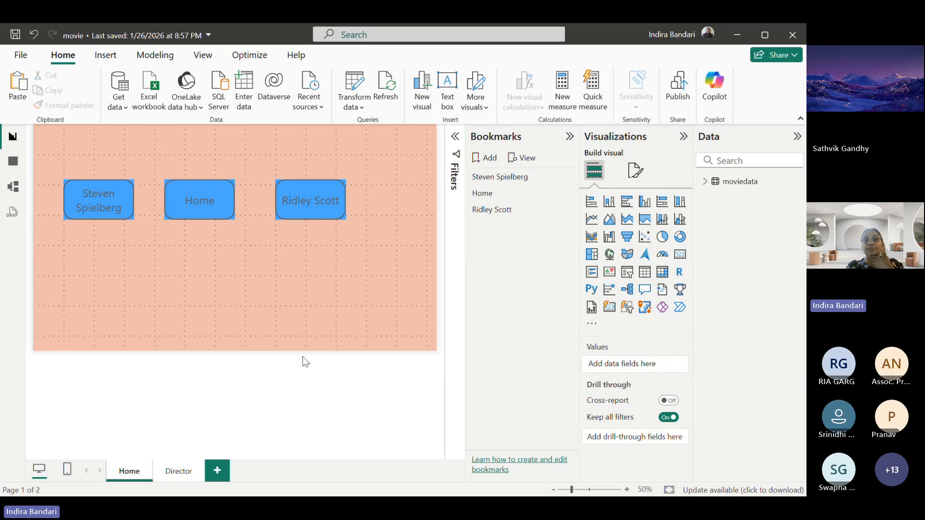
# Step: Duplicate the Director page and rename the copy Actor
pyautogui.rightClick(181, 477)
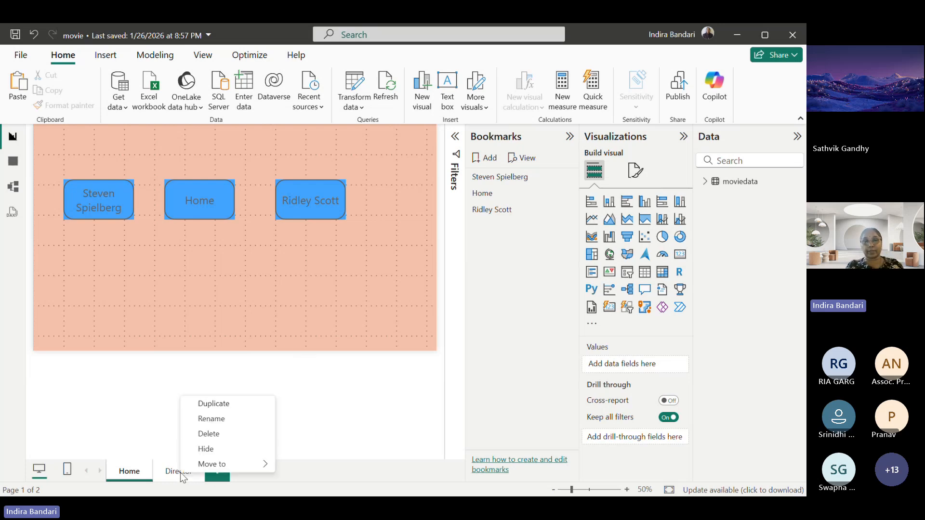
pyautogui.click(220, 406)
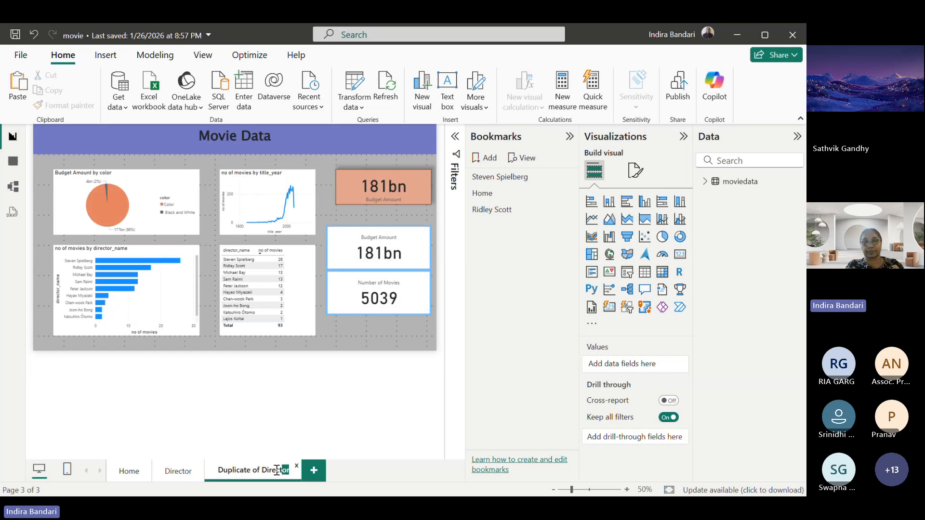
pyautogui.doubleClick(268, 471)
pyautogui.write('Actor')
pyautogui.press('Return')
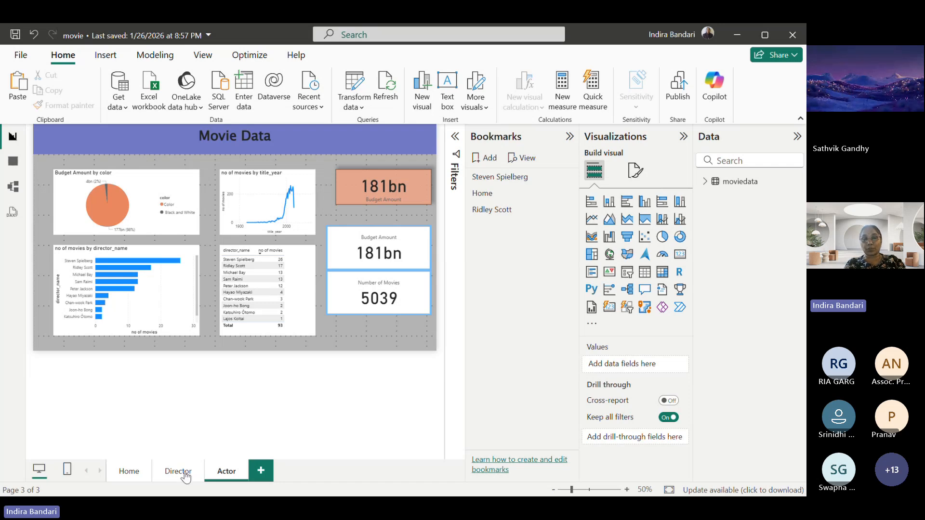
# Step: Duplicate the Director page once more and rename this copy Movie
pyautogui.rightClick(190, 473)
pyautogui.click(241, 403)
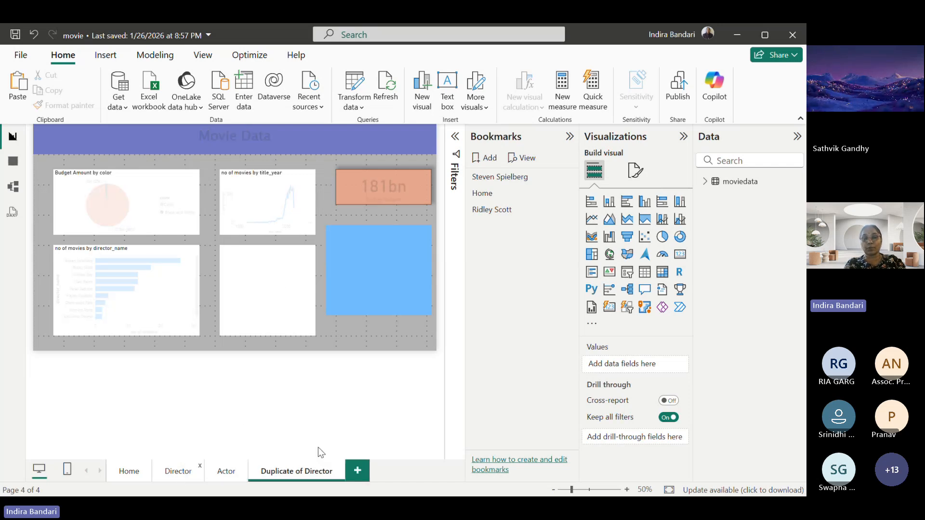
pyautogui.doubleClick(308, 475)
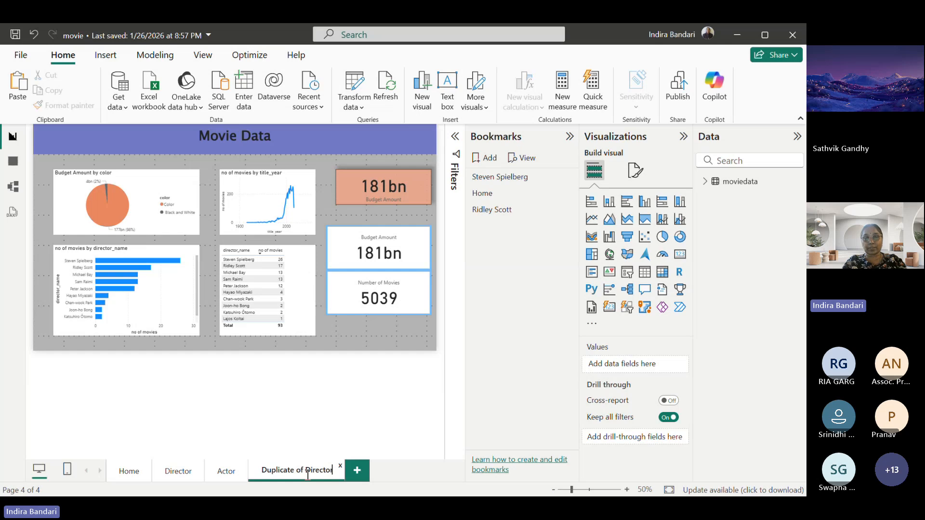
pyautogui.press('BackSpace')
pyautogui.press('BackSpace')
pyautogui.press('BackSpace')
pyautogui.press('BackSpace')
pyautogui.press('BackSpace')
pyautogui.press('BackSpace')
pyautogui.press('BackSpace')
pyautogui.press('BackSpace')
pyautogui.press('BackSpace')
pyautogui.press('BackSpace')
pyautogui.press('BackSpace')
pyautogui.press('BackSpace')
pyautogui.press('BackSpace')
pyautogui.press('BackSpace')
pyautogui.press('BackSpace')
pyautogui.press('BackSpace')
pyautogui.press('BackSpace')
pyautogui.press('BackSpace')
pyautogui.press('BackSpace')
pyautogui.press('BackSpace')
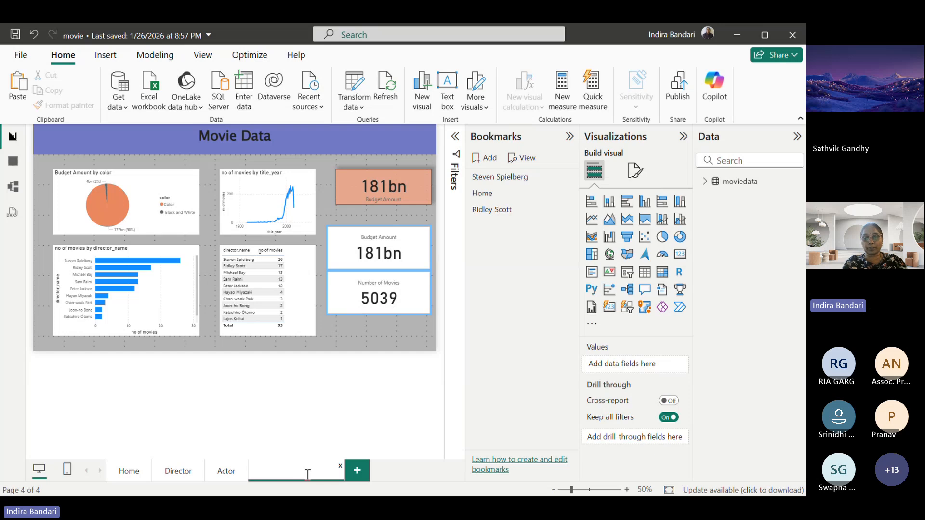
pyautogui.write('Movie')
pyautogui.press('Return')
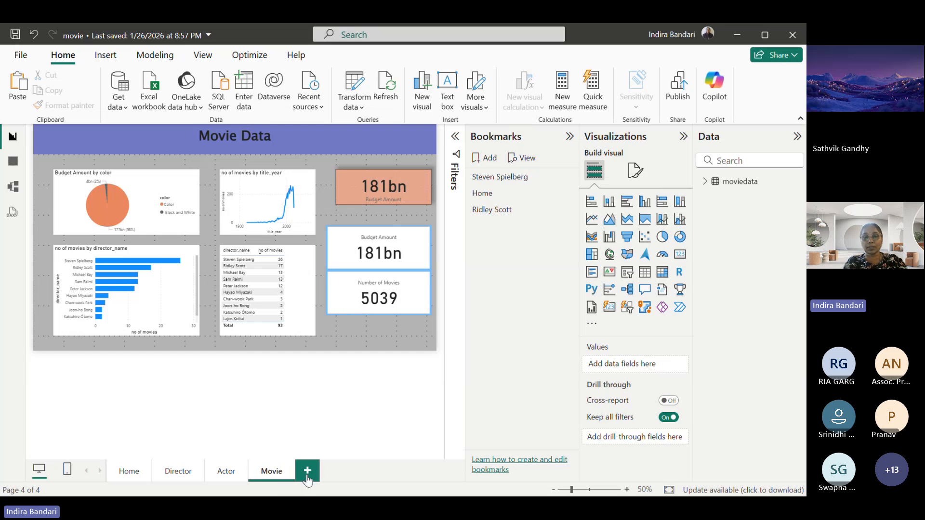
# Step: Change the heading on the Director page to Director Data
pyautogui.click(188, 476)
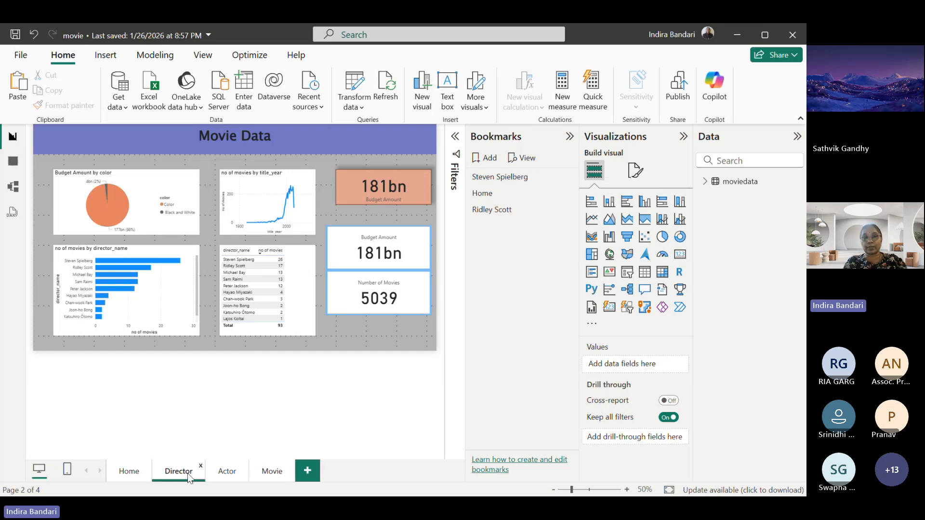
pyautogui.doubleClick(226, 136)
pyautogui.write('Director')
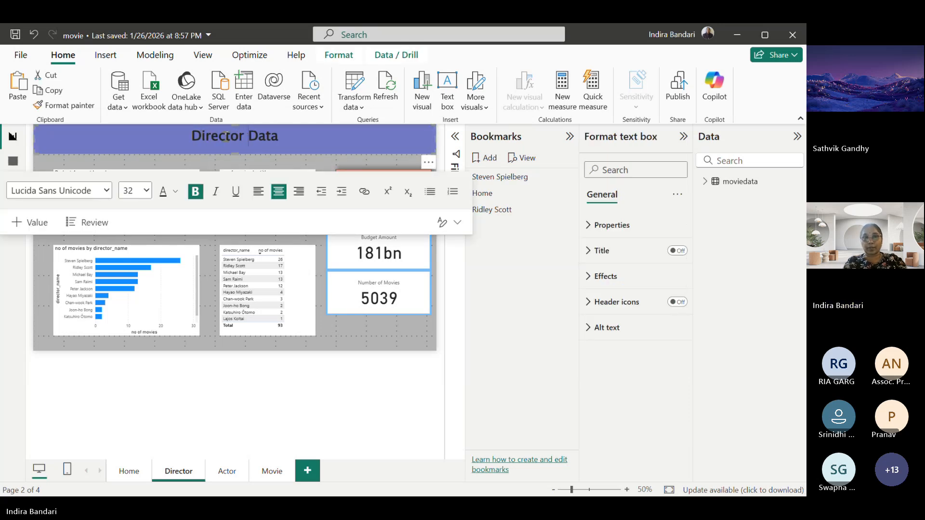
# Step: Change the heading on the Actor page to Actor Data
pyautogui.click(223, 475)
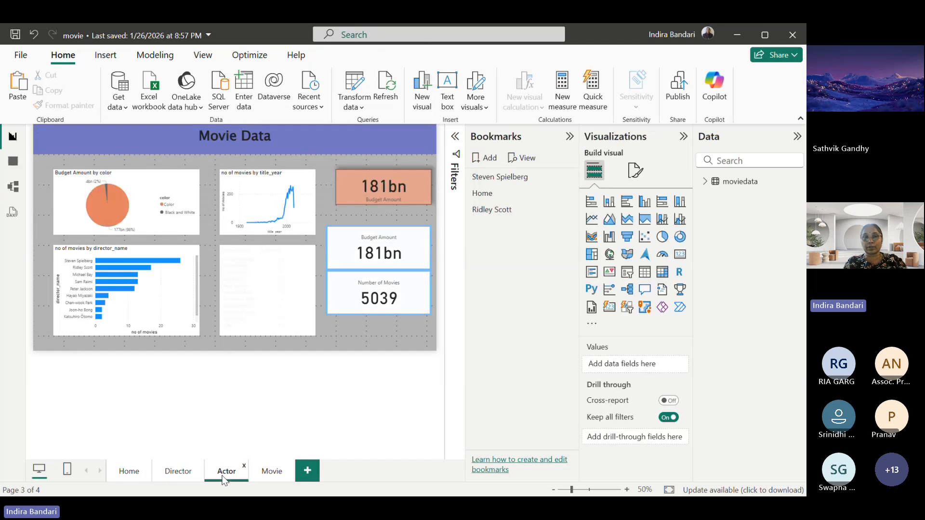
pyautogui.doubleClick(212, 136)
pyautogui.write('Actor')
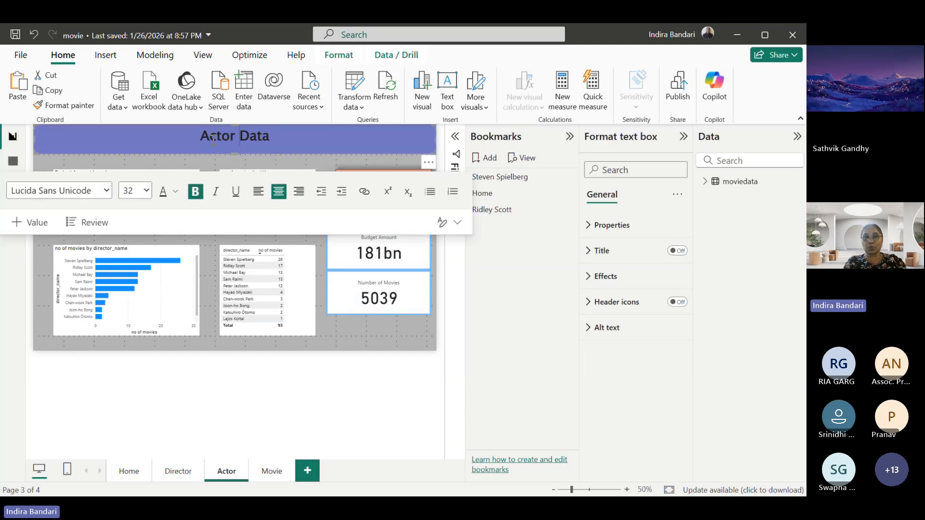
pyautogui.click(243, 424)
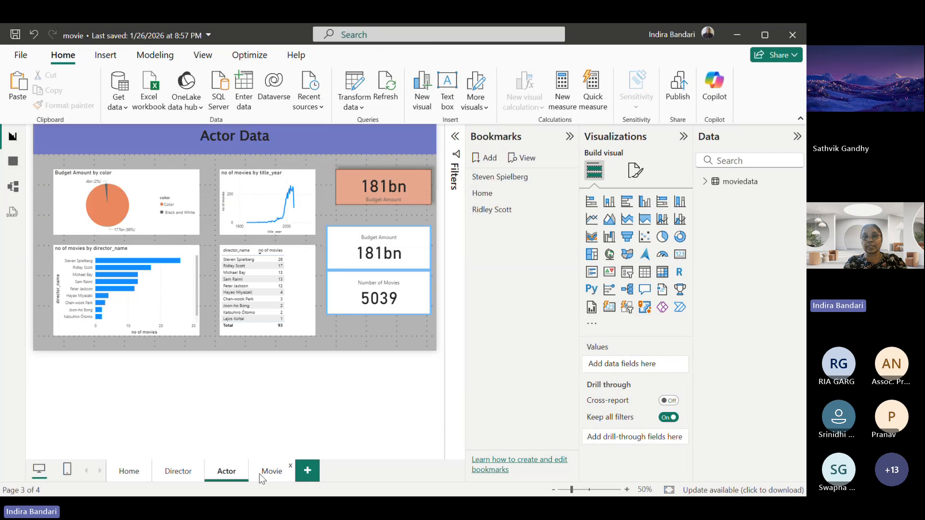
# Step: Check the headings of the Movie, Director and Actor pages, and return to the Home page
pyautogui.click(260, 473)
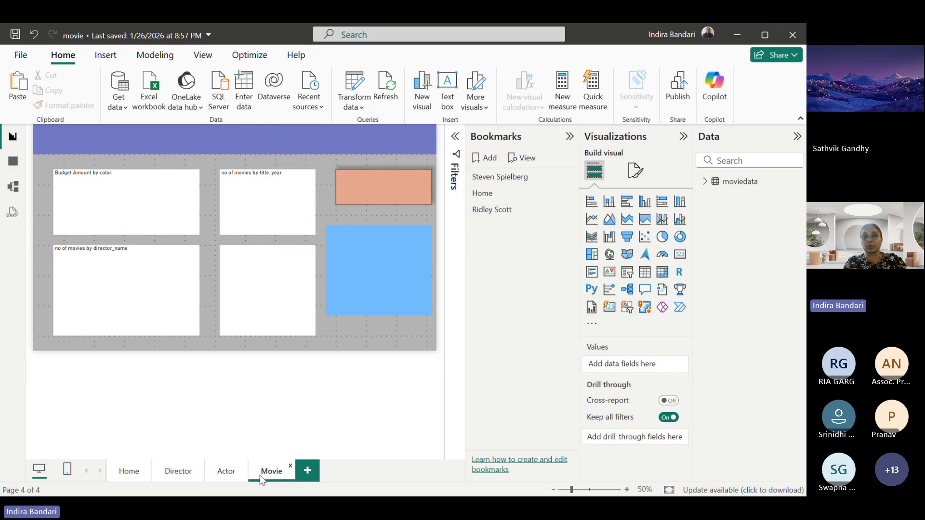
pyautogui.click(179, 472)
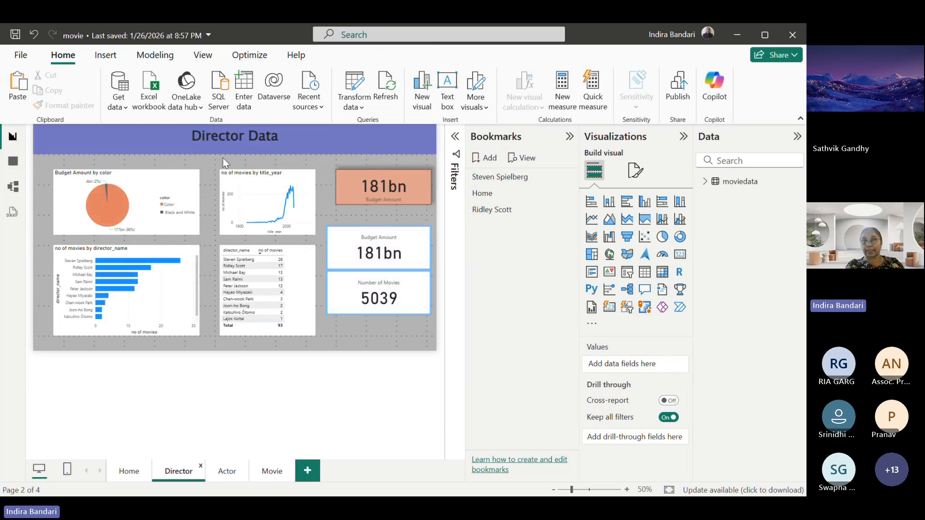
pyautogui.click(227, 473)
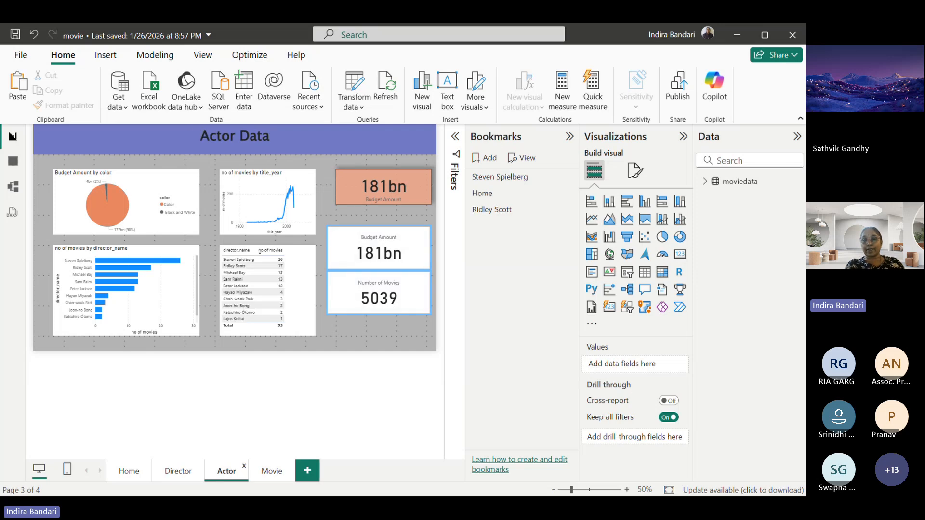
pyautogui.click(271, 471)
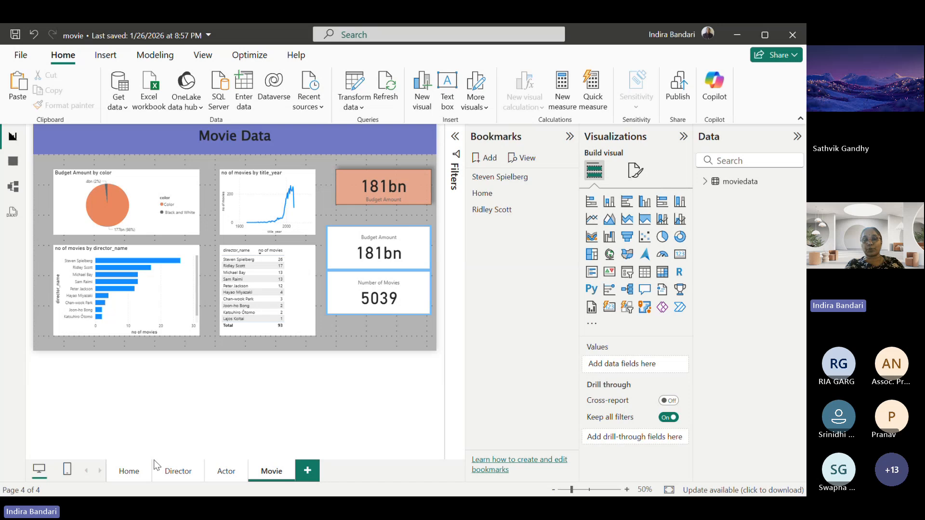
pyautogui.click(128, 472)
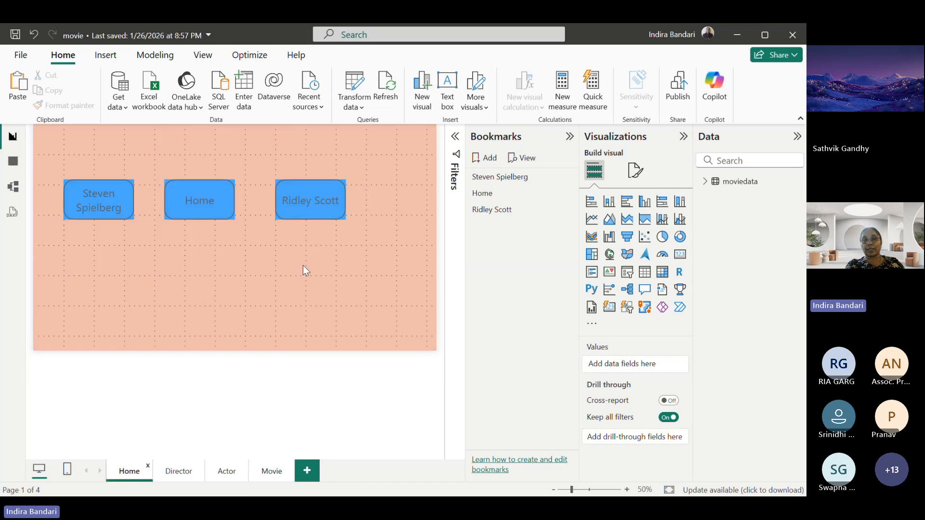
pyautogui.moveTo(54, 160); pyautogui.dragTo(362, 244)
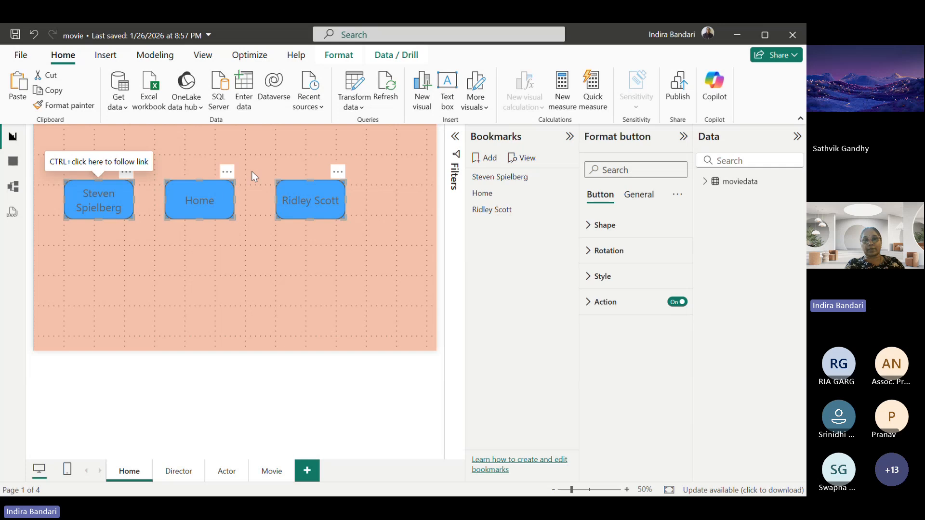
pyautogui.moveTo(251, 172); pyautogui.dragTo(256, 146)
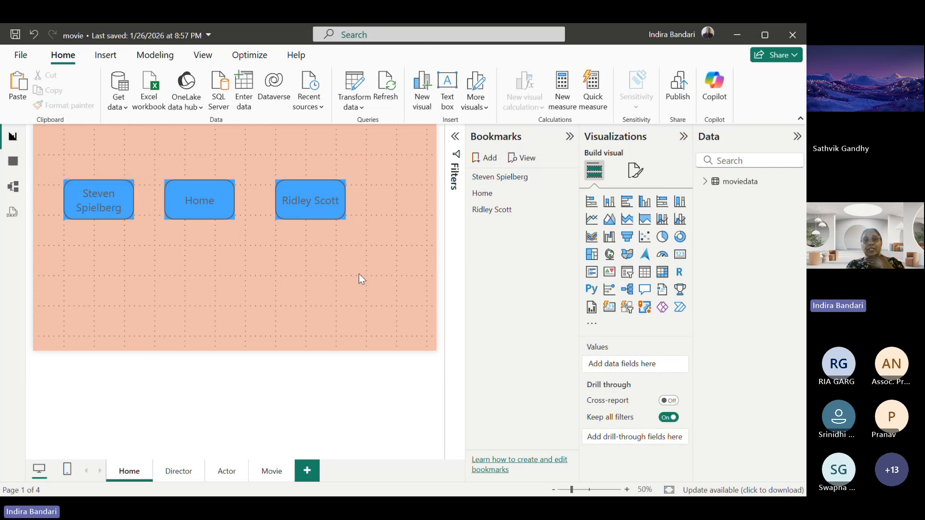
# Step: Insert a page navigator on the Home page and test its Director link
pyautogui.click(102, 57)
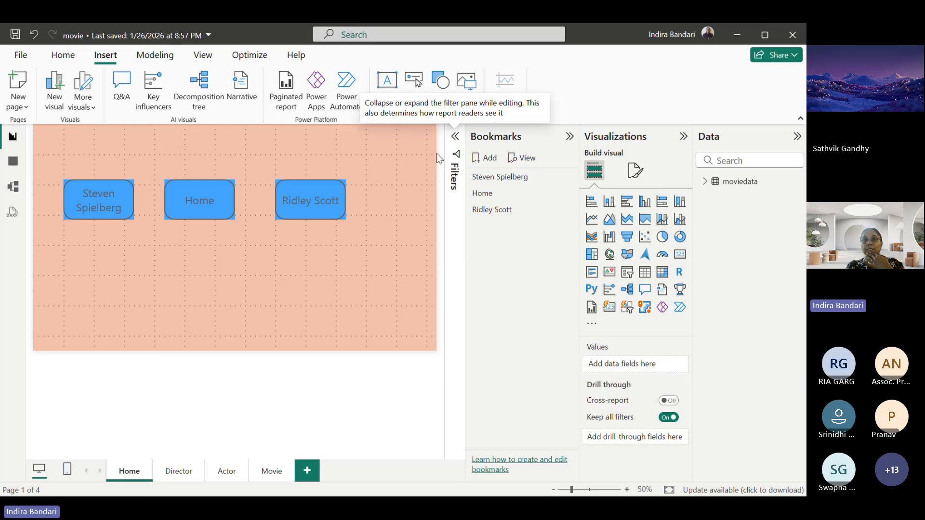
pyautogui.click(413, 110)
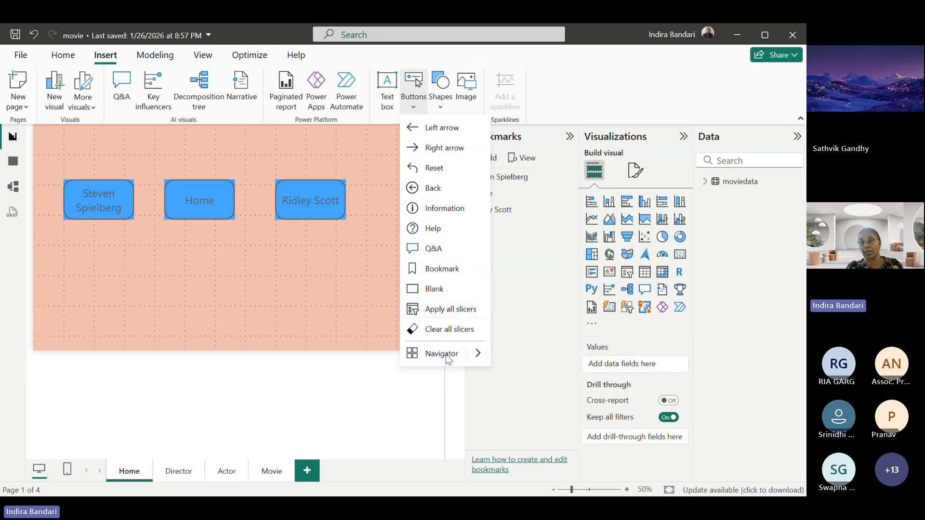
pyautogui.moveTo(444, 357)
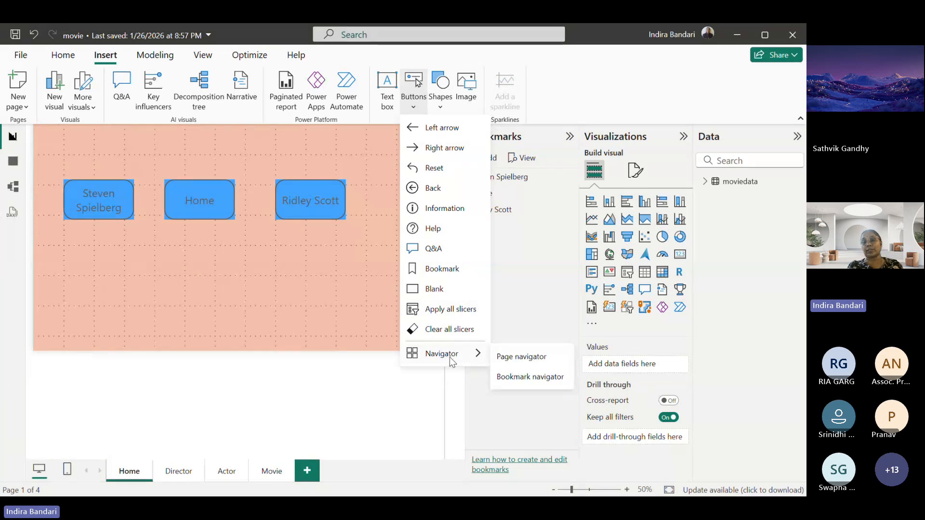
pyautogui.click(516, 359)
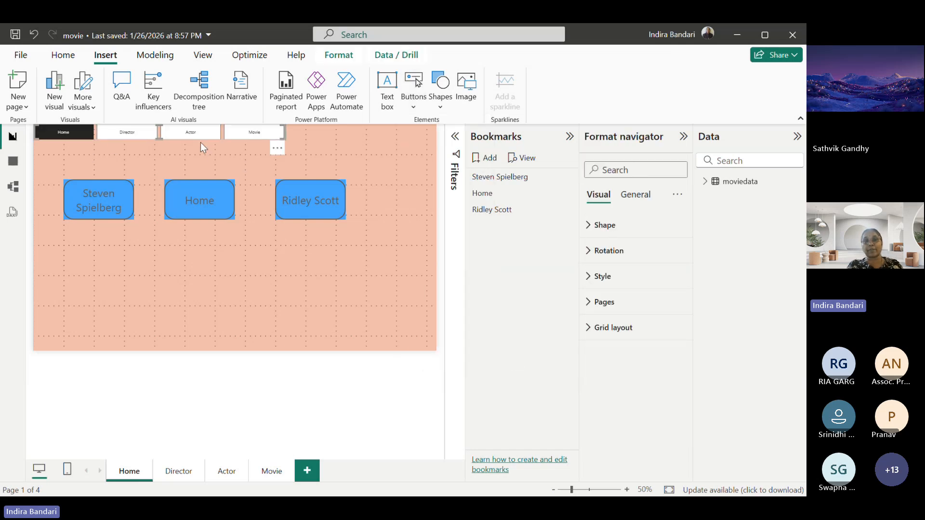
pyautogui.moveTo(200, 142); pyautogui.dragTo(270, 250)
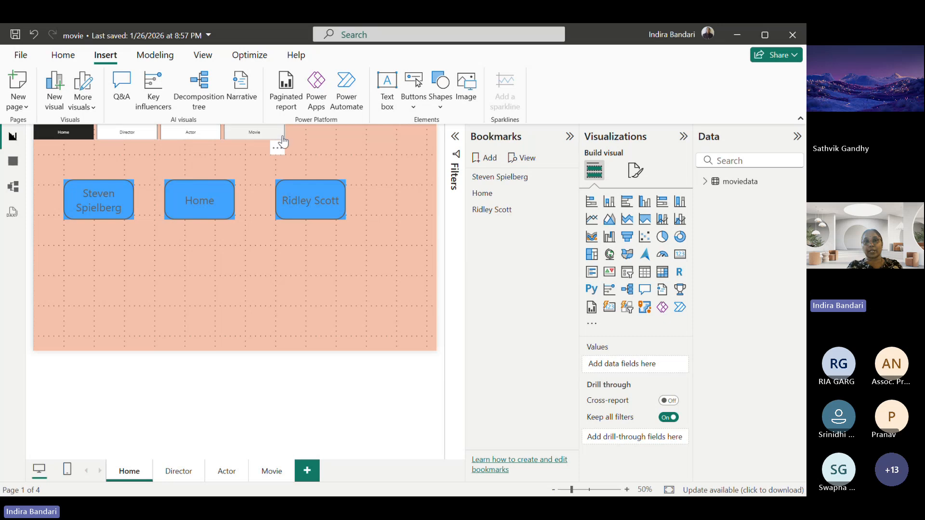
pyautogui.keyDown('ctrl'); pyautogui.click(131, 136); pyautogui.keyUp('ctrl')
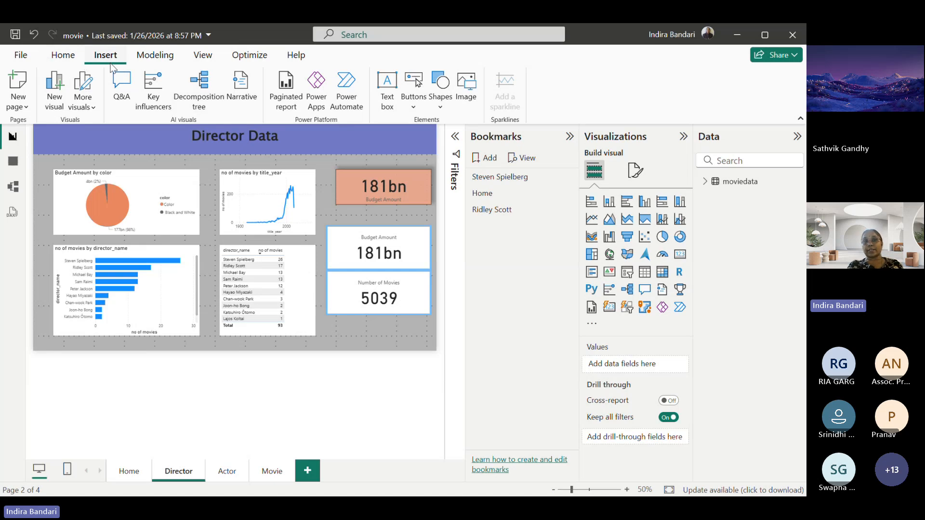
# Step: Insert a Back button on the Director page and review its action and style settings
pyautogui.click(412, 105)
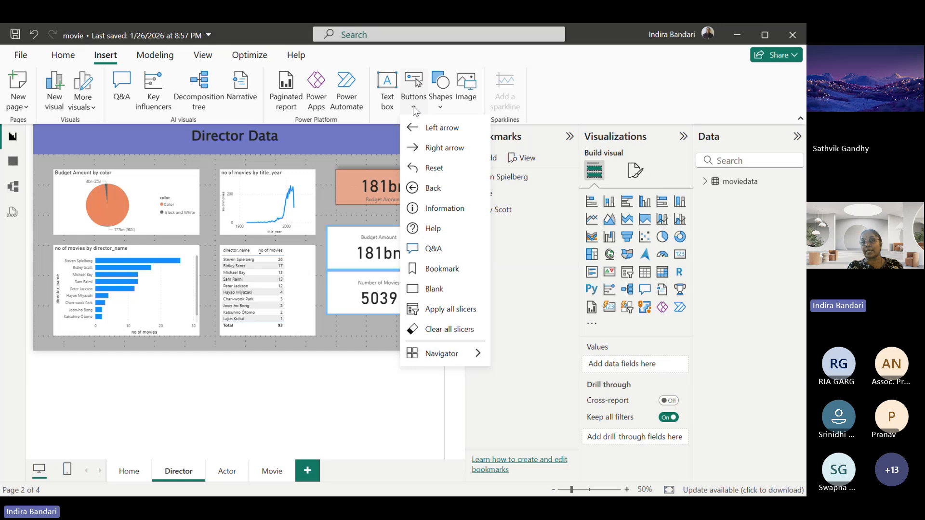
pyautogui.click(433, 188)
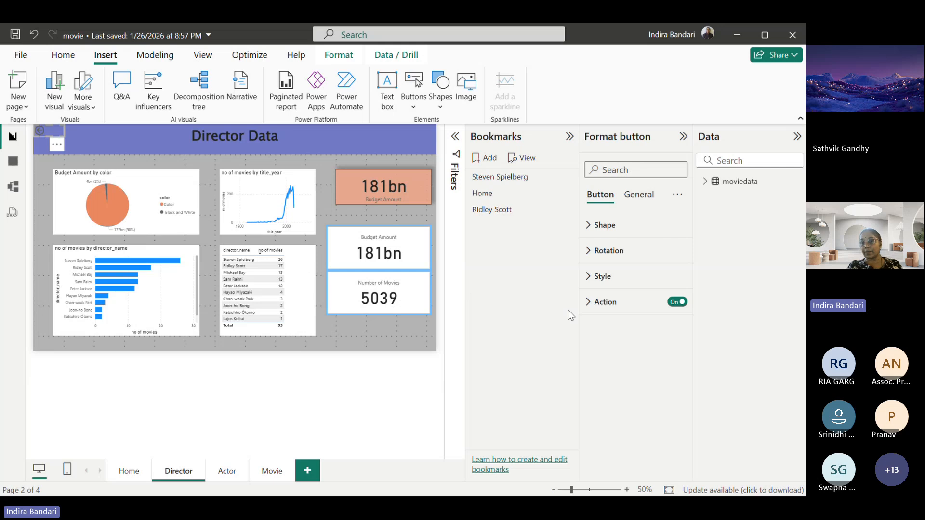
pyautogui.click(589, 304)
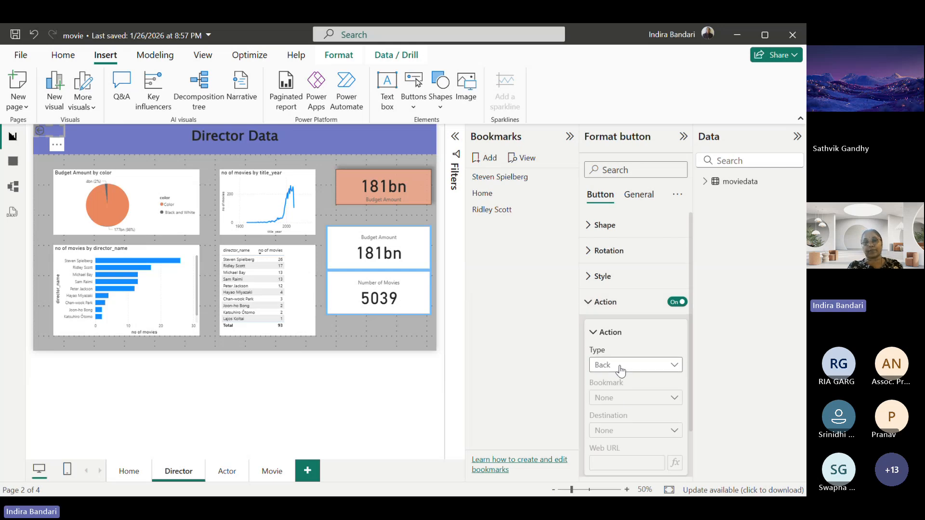
pyautogui.click(591, 303)
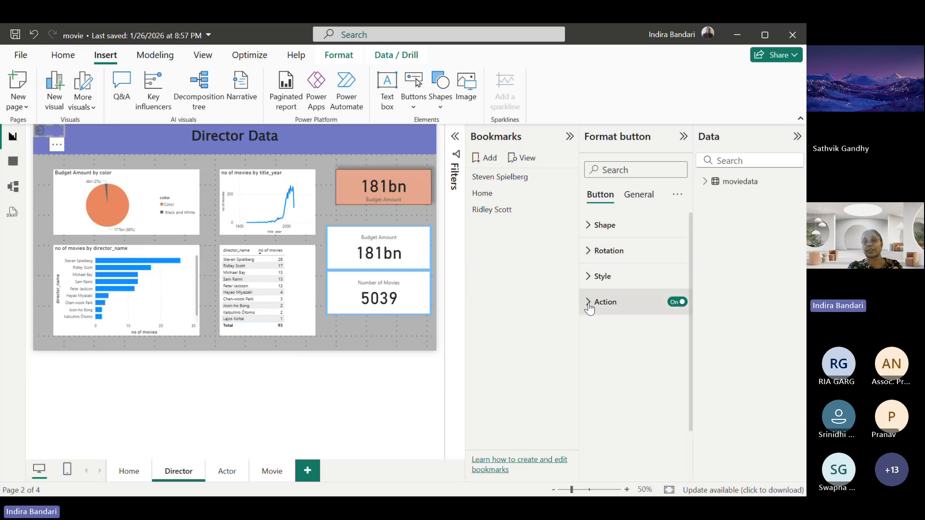
pyautogui.click(599, 277)
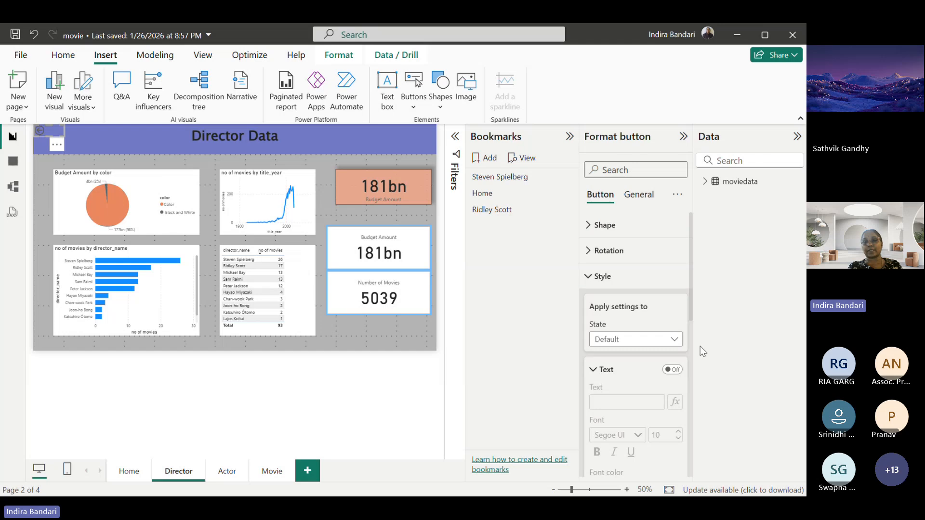
pyautogui.click(587, 278)
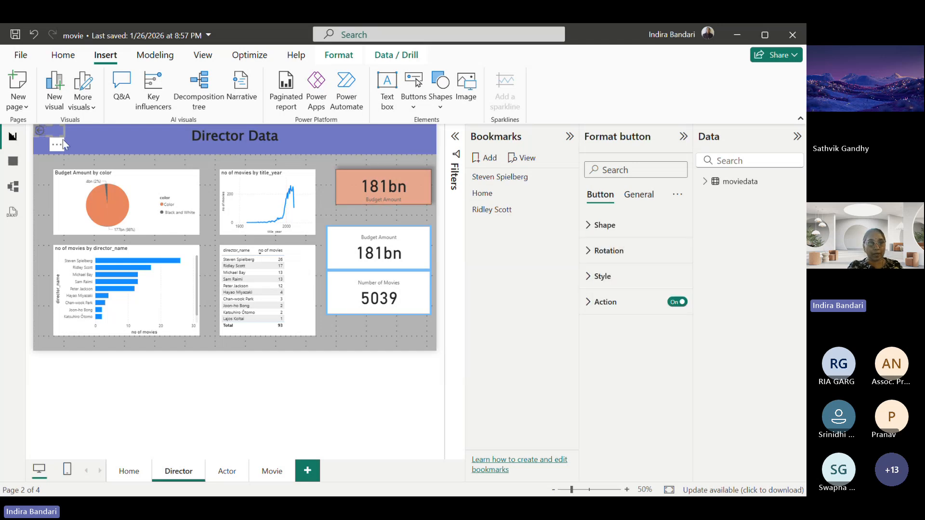
# Step: Enlarge the Back button in the Director page header and test that it leads to the Home page
pyautogui.moveTo(64, 136); pyautogui.dragTo(71, 148)
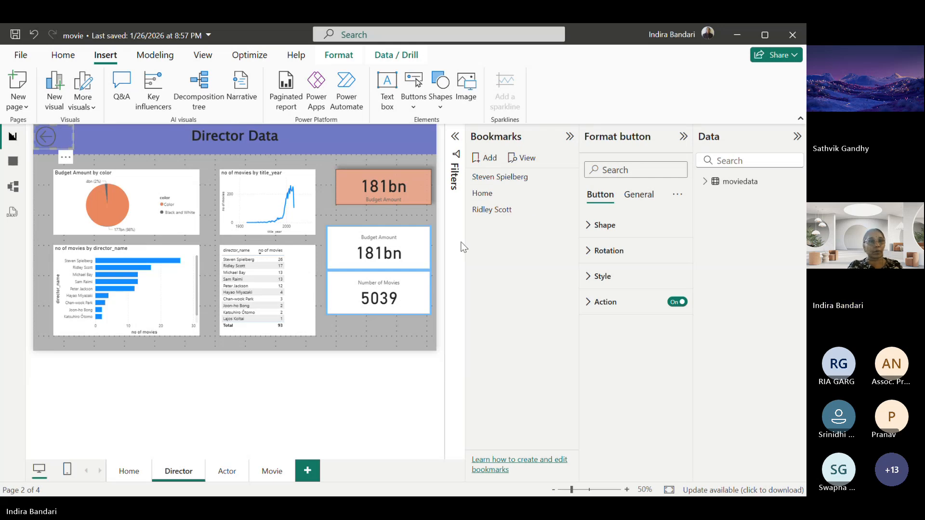
pyautogui.click(88, 407)
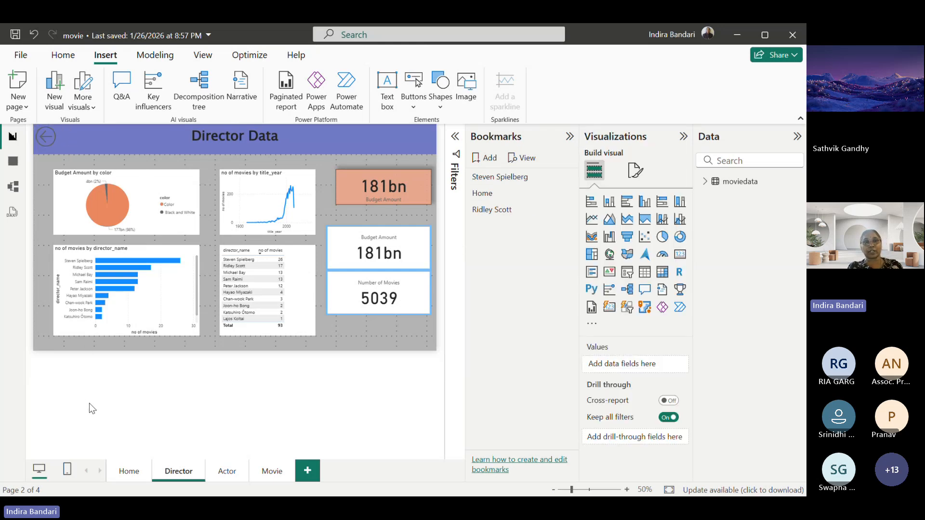
pyautogui.keyDown('ctrl'); pyautogui.click(44, 141); pyautogui.keyUp('ctrl')
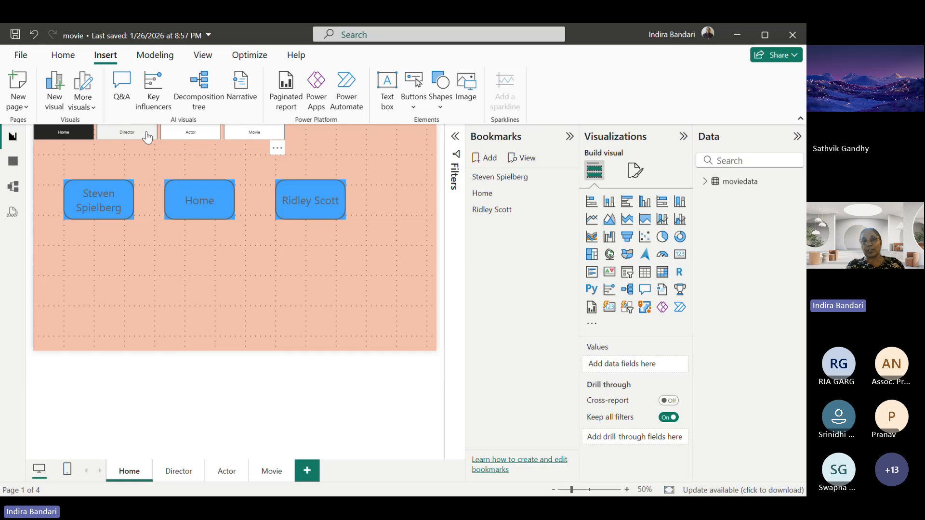
# Step: Follow the page navigator on Home to the Actor page and insert a Back button in its header
pyautogui.keyDown('ctrl'); pyautogui.click(197, 136); pyautogui.keyUp('ctrl')
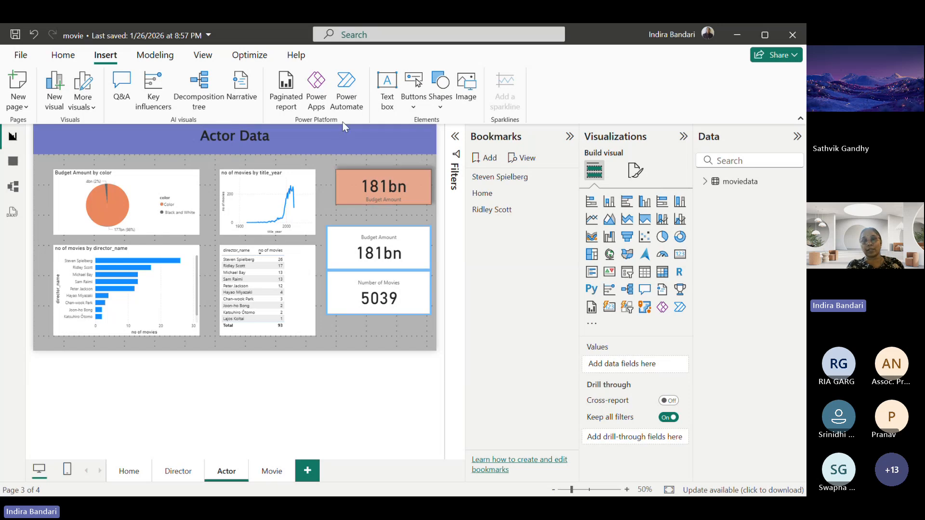
pyautogui.click(417, 108)
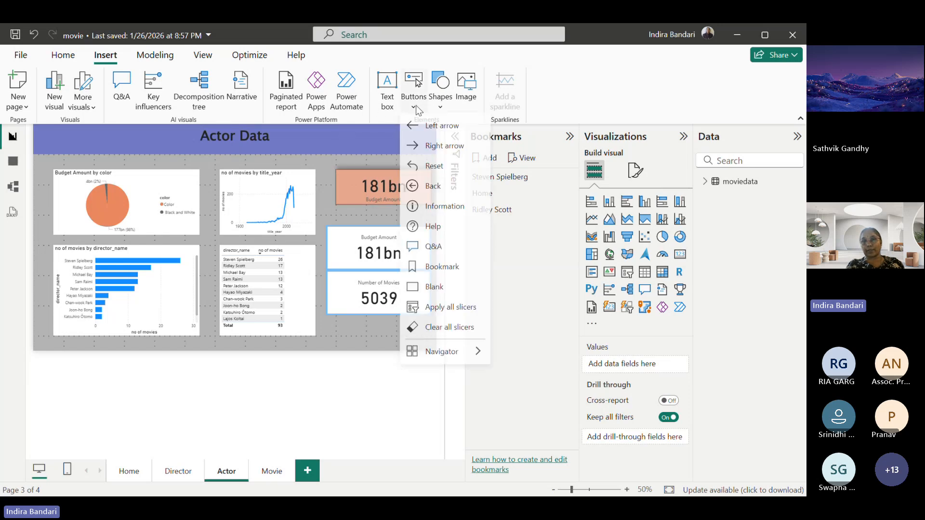
pyautogui.click(433, 189)
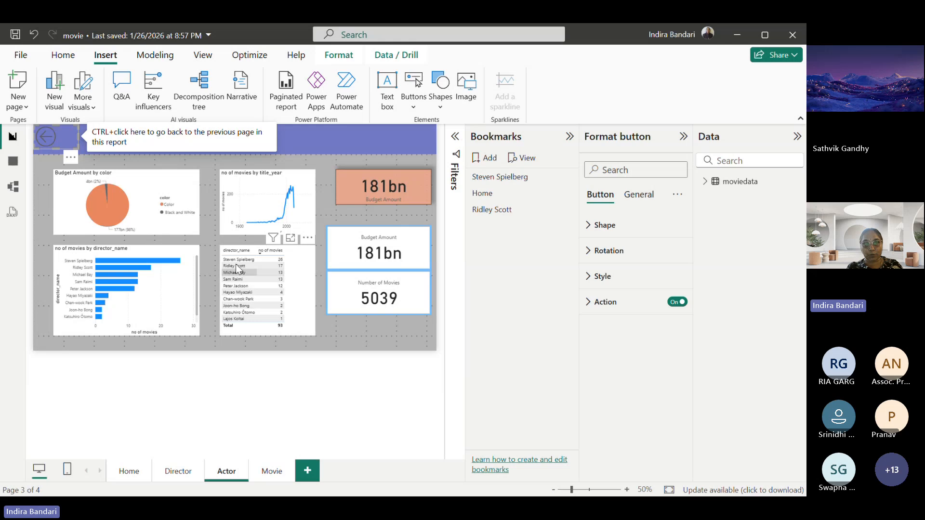
# Step: Examine the default tooltip and the axis fields of the director bar chart on the Actor page
pyautogui.moveTo(145, 260)
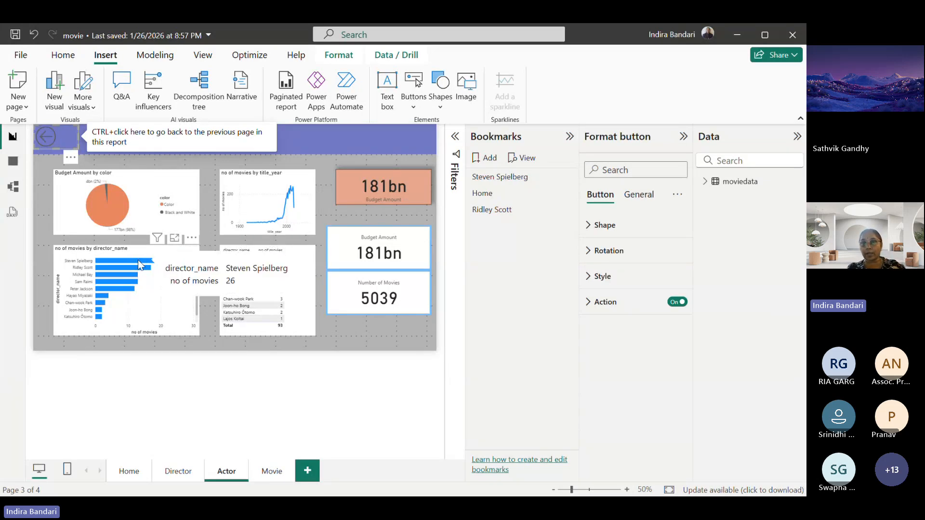
pyautogui.click(684, 138)
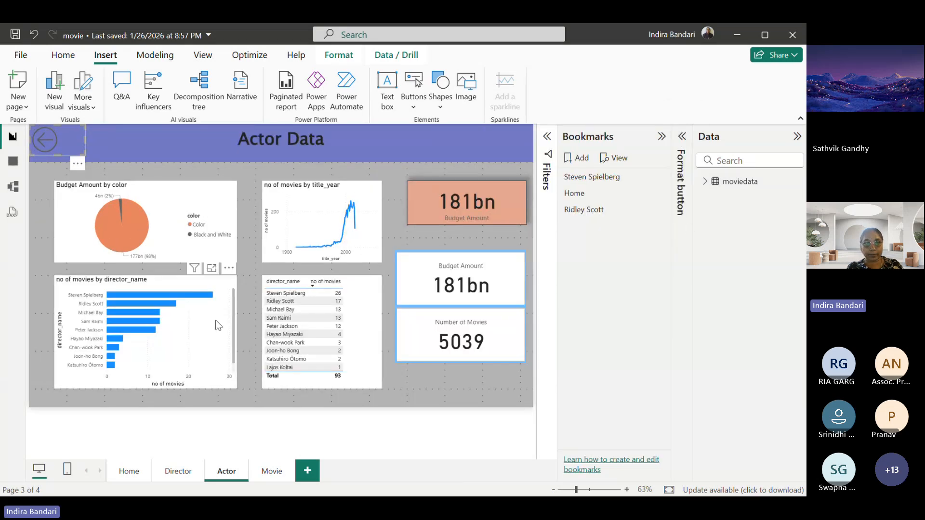
pyautogui.click(189, 282)
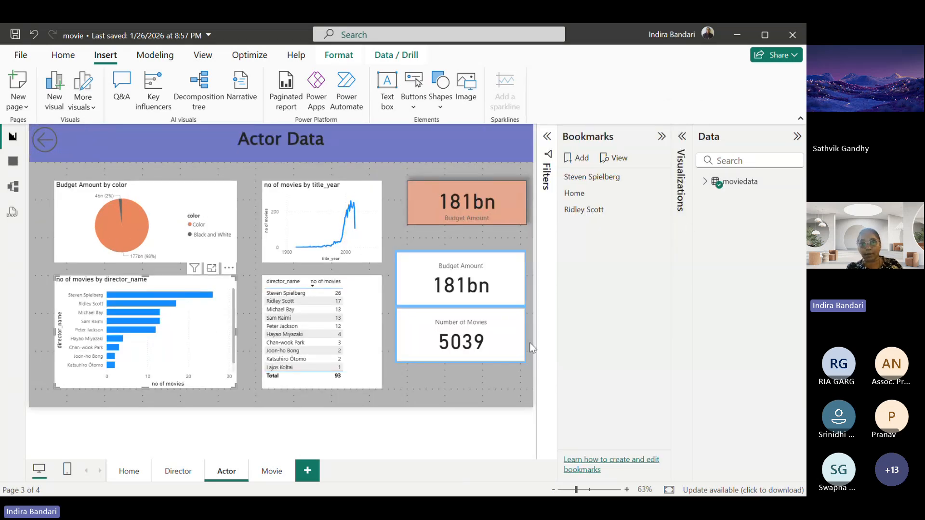
pyautogui.click(683, 138)
pyautogui.click(569, 137)
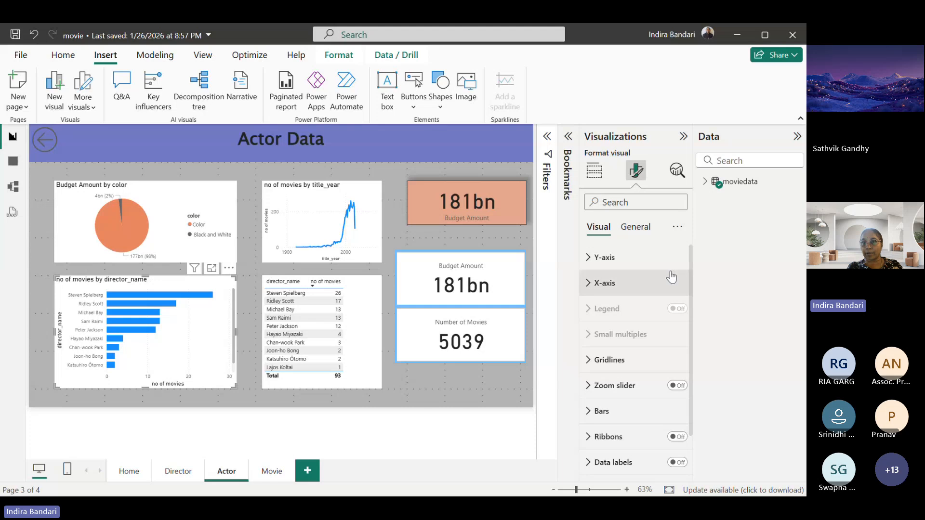
pyautogui.click(594, 170)
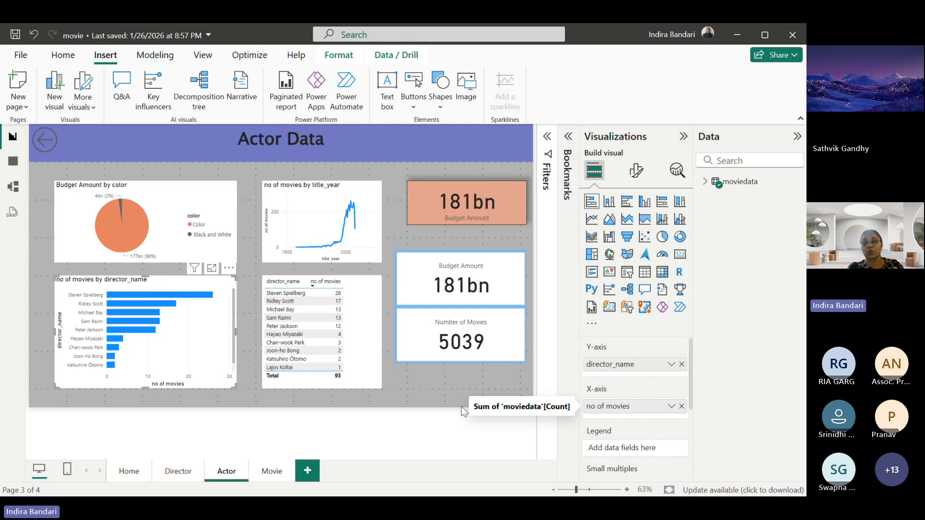
pyautogui.moveTo(190, 302)
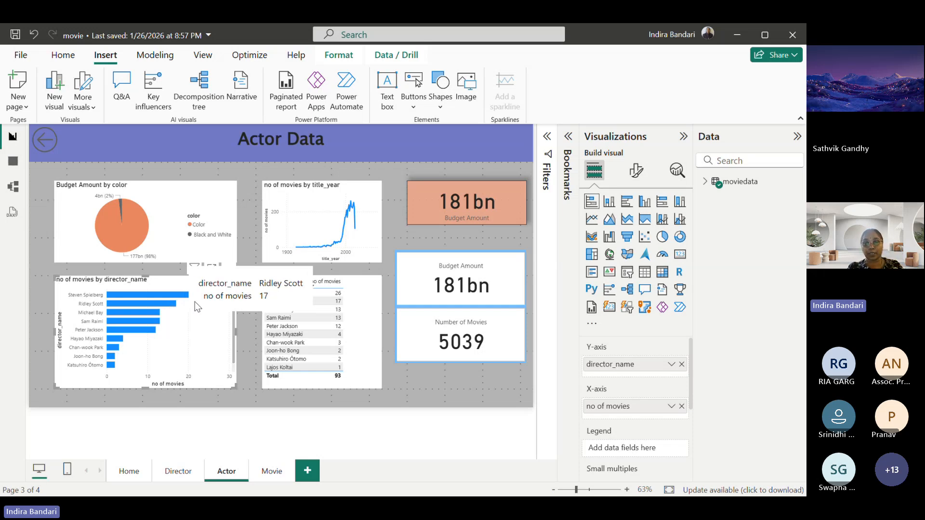
# Step: Add a new report page and name it Tooltip
pyautogui.click(308, 472)
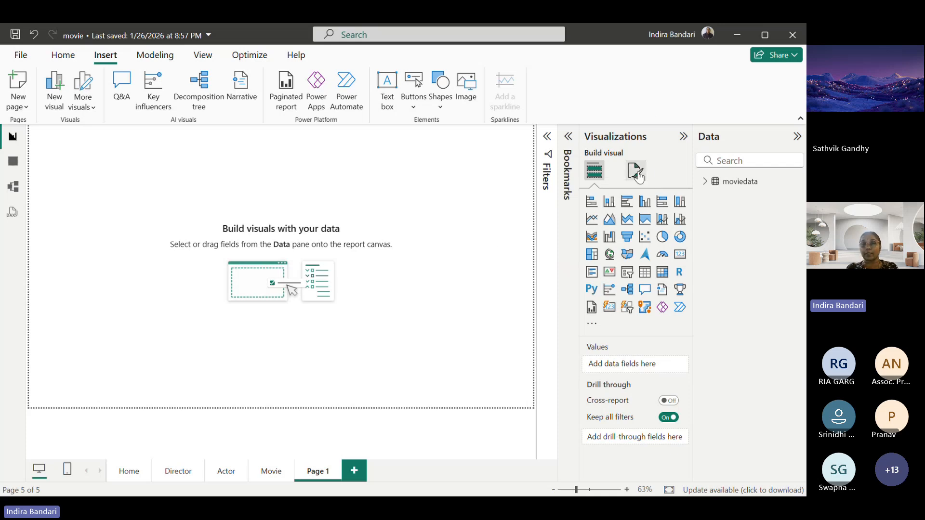
pyautogui.doubleClick(318, 475)
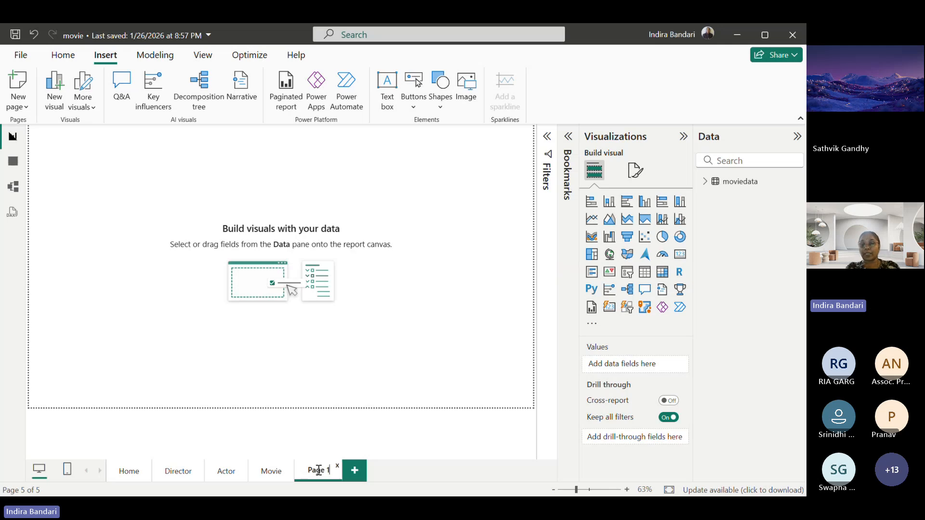
pyautogui.press('BackSpace')
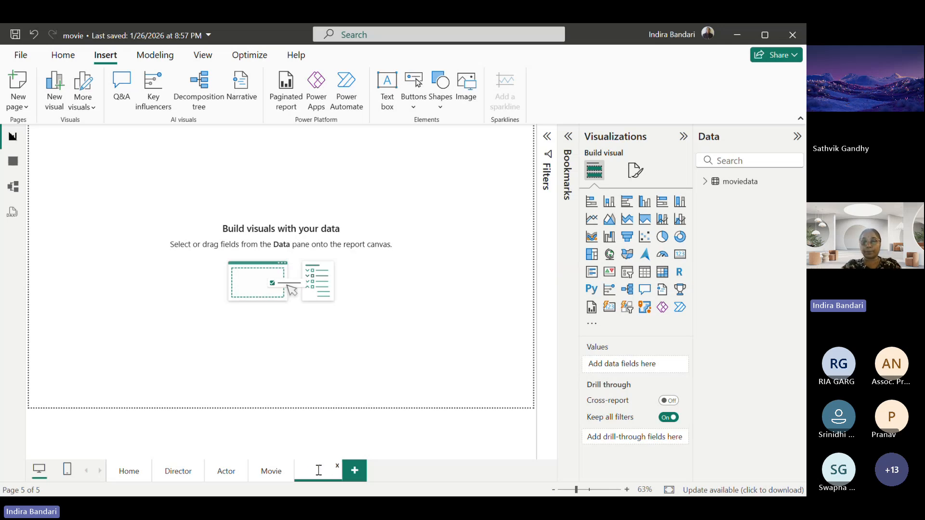
pyautogui.write('Tooltip')
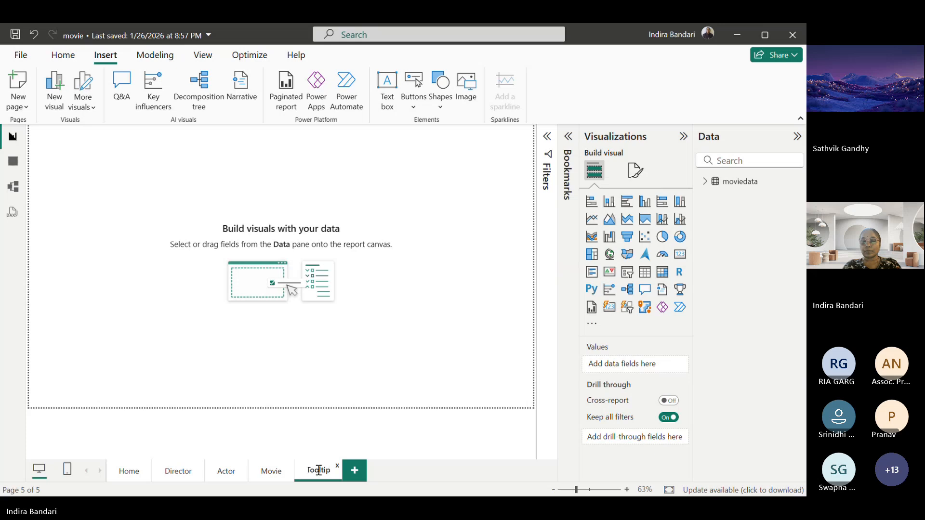
pyautogui.press('Return')
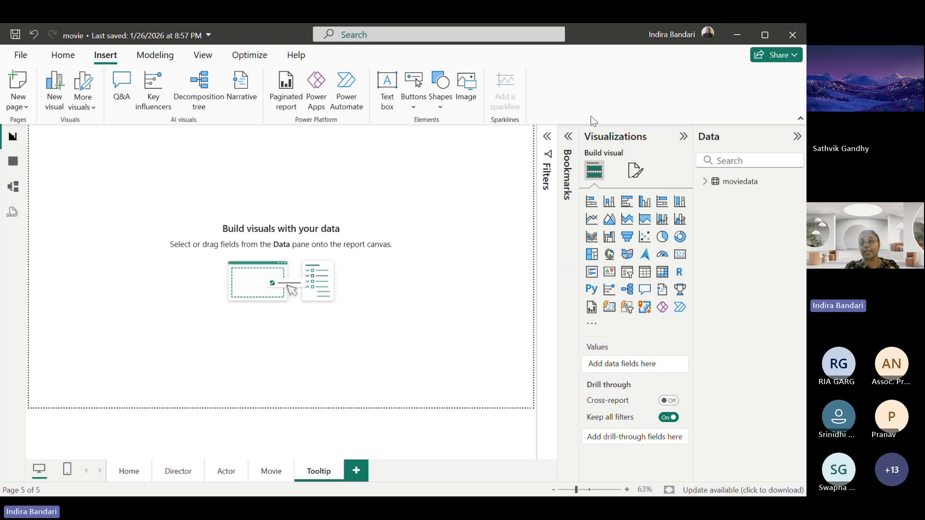
# Step: Review the Tooltip page's information settings and set its canvas type to Tooltip
pyautogui.click(636, 171)
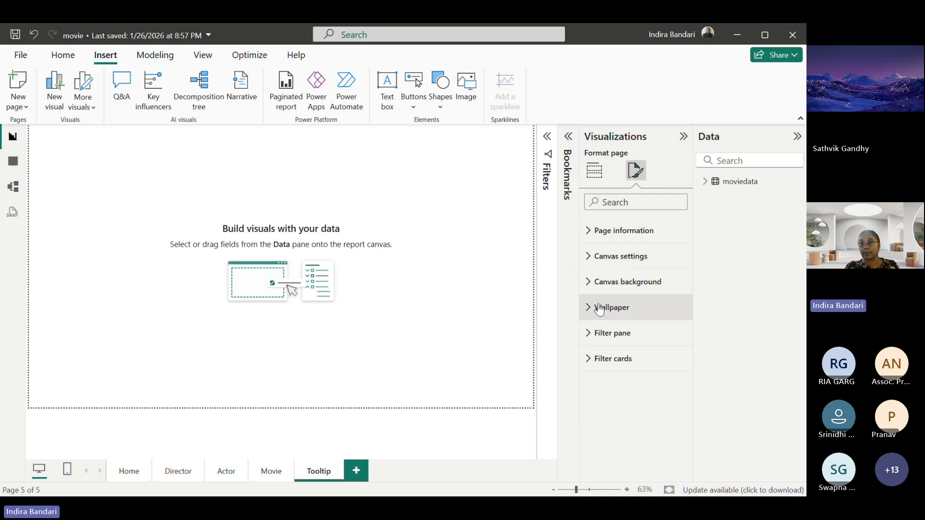
pyautogui.click(588, 232)
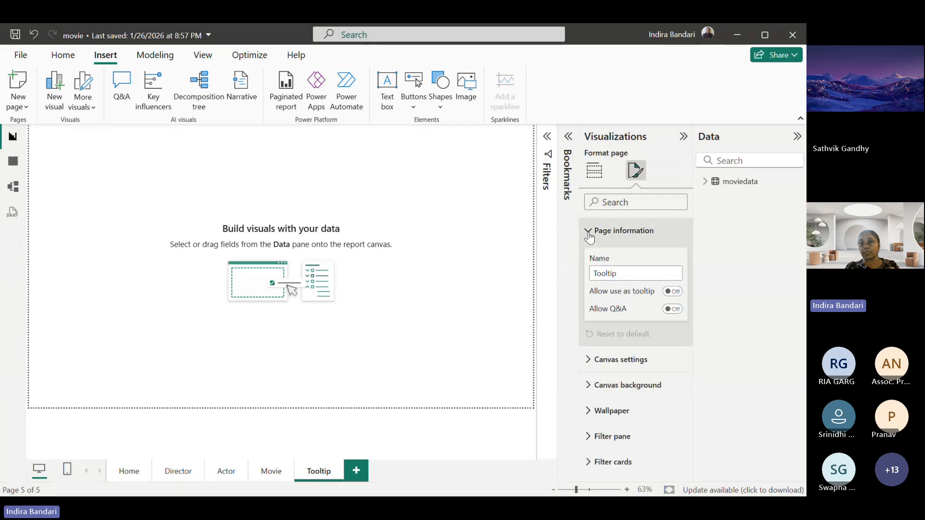
pyautogui.doubleClick(621, 273)
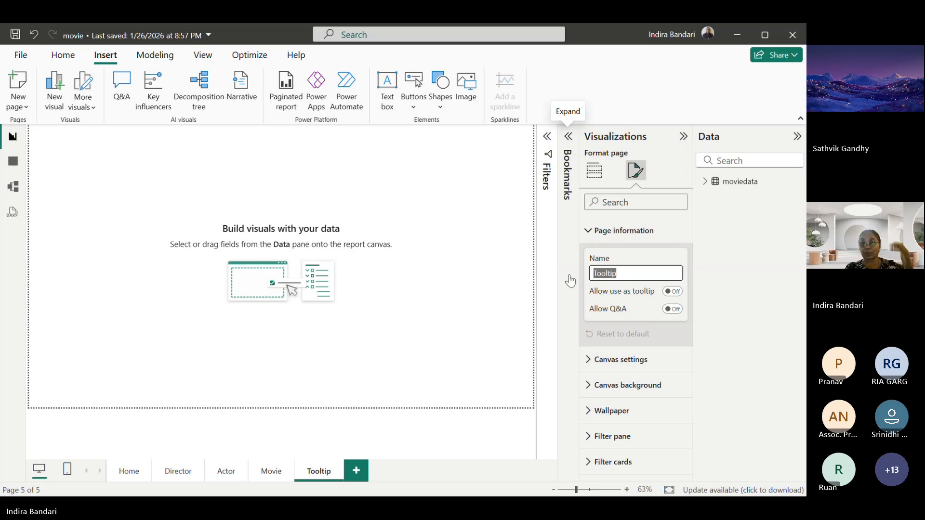
pyautogui.click(597, 231)
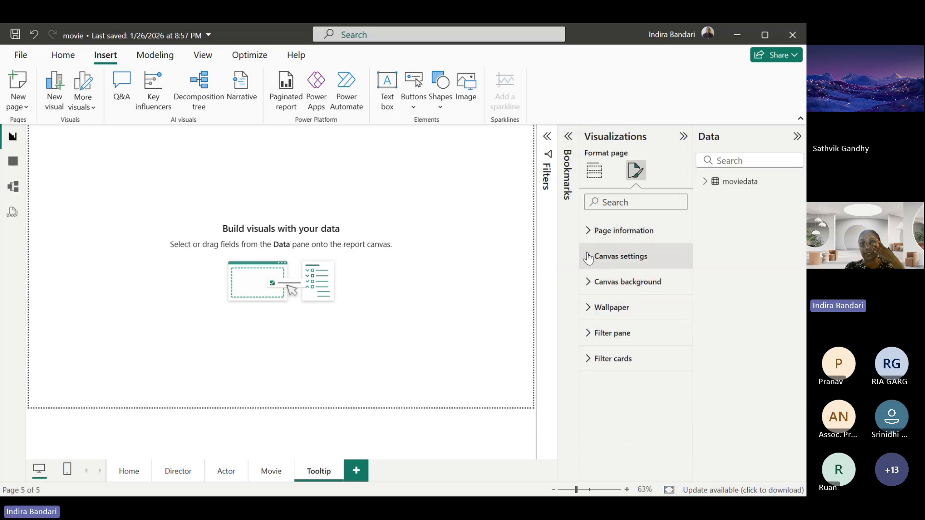
pyautogui.click(589, 258)
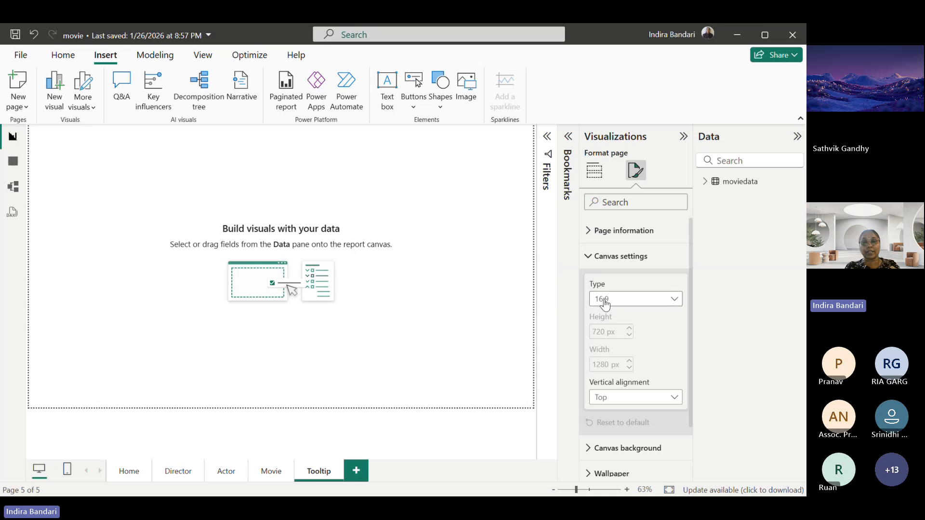
pyautogui.click(677, 302)
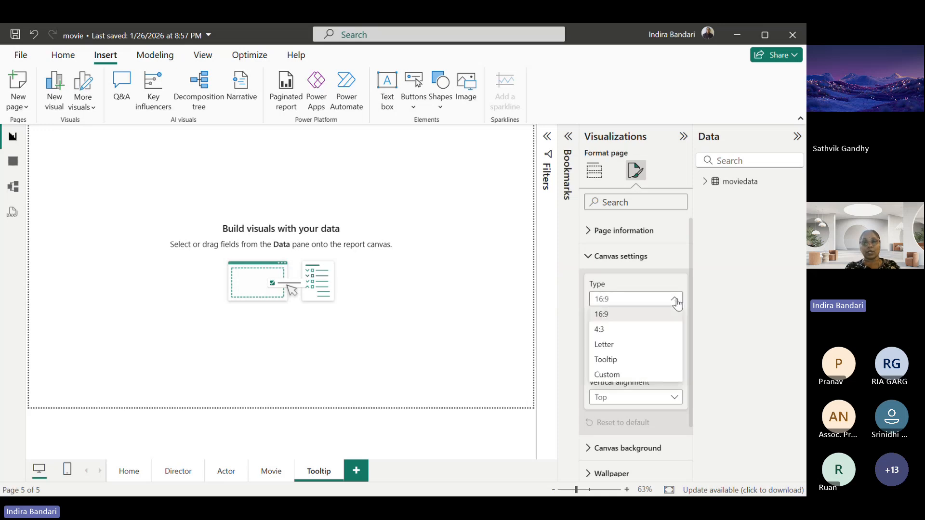
pyautogui.click(609, 362)
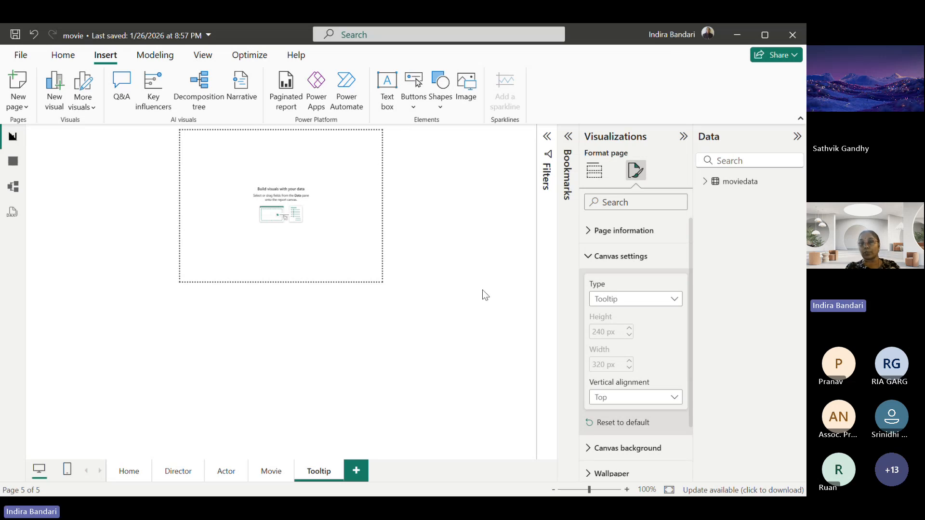
pyautogui.click(588, 260)
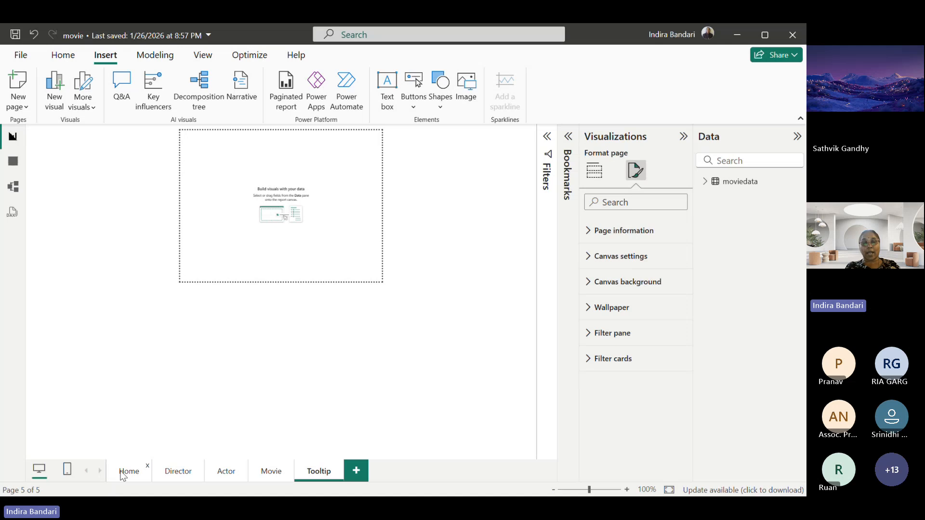
# Step: Check the default tooltip of the bar chart on the Director page, and return to the Tooltip page
pyautogui.click(182, 472)
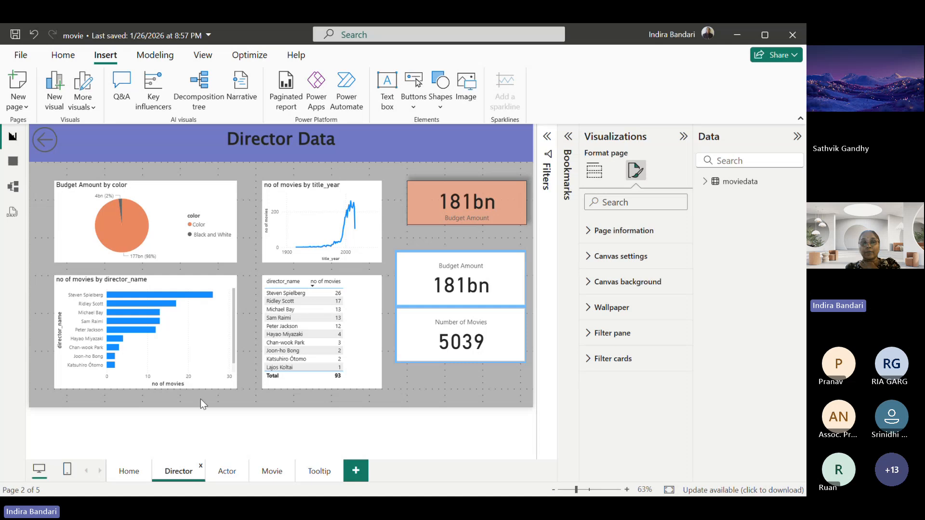
pyautogui.moveTo(148, 295)
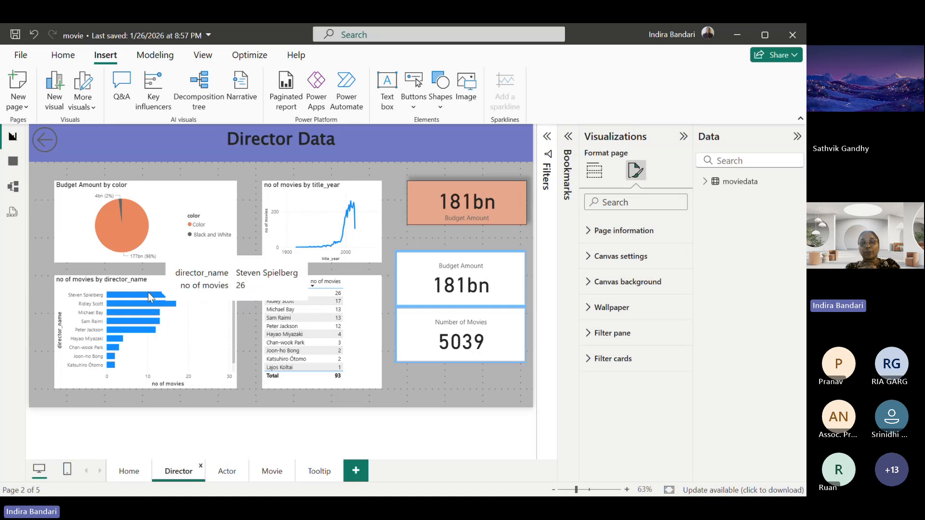
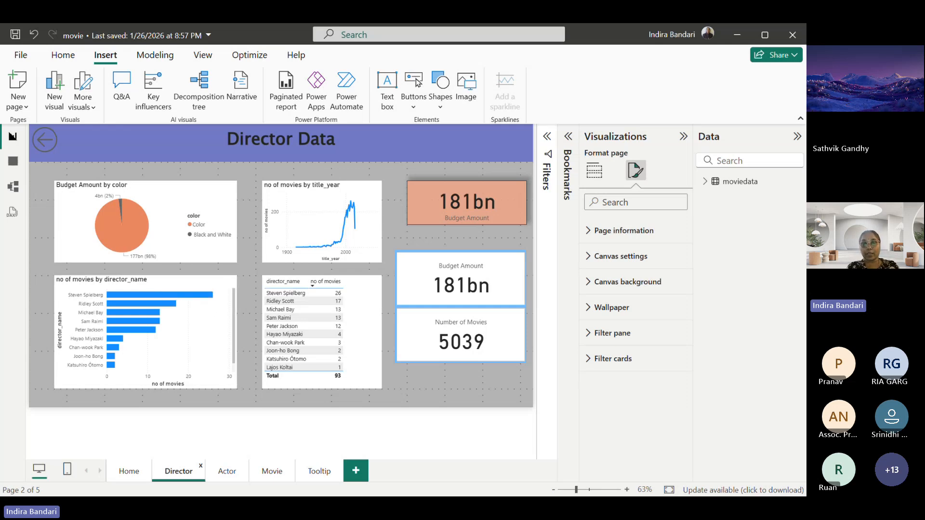
pyautogui.click(320, 474)
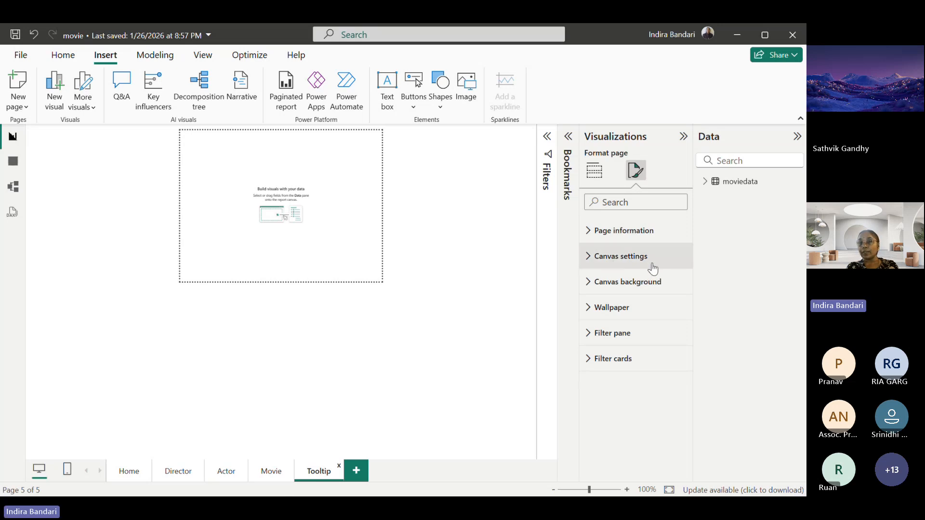
# Step: Add a table visual to the Tooltip page and resize it to fill the lower part of the canvas
pyautogui.click(597, 170)
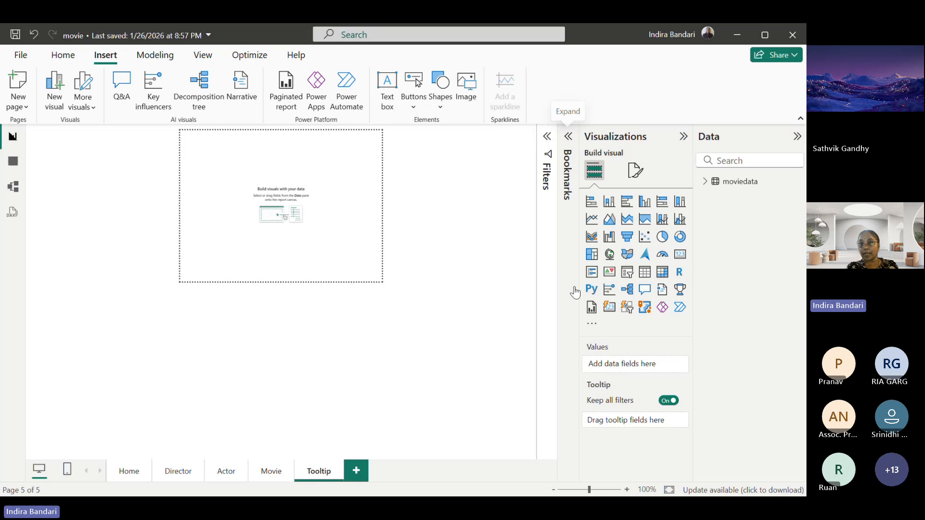
pyautogui.click(644, 273)
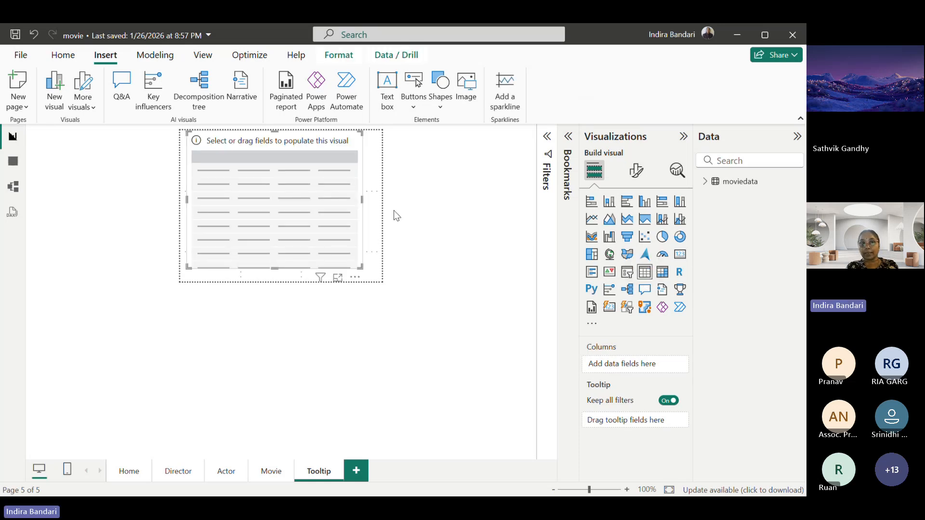
pyautogui.moveTo(359, 131); pyautogui.dragTo(351, 188)
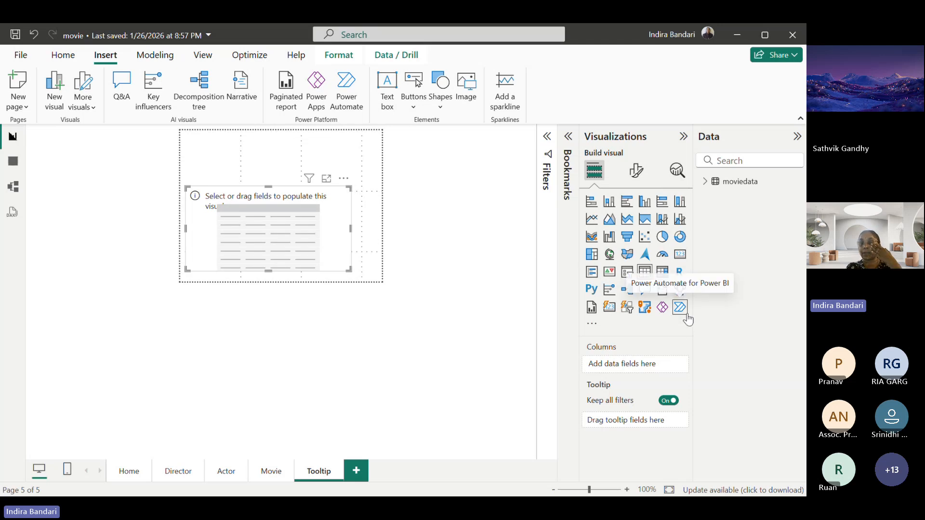
# Step: Add the director_name and director Facebook likes fields from moviedata to the table
pyautogui.click(705, 182)
pyautogui.click(729, 159)
pyautogui.write('dire')
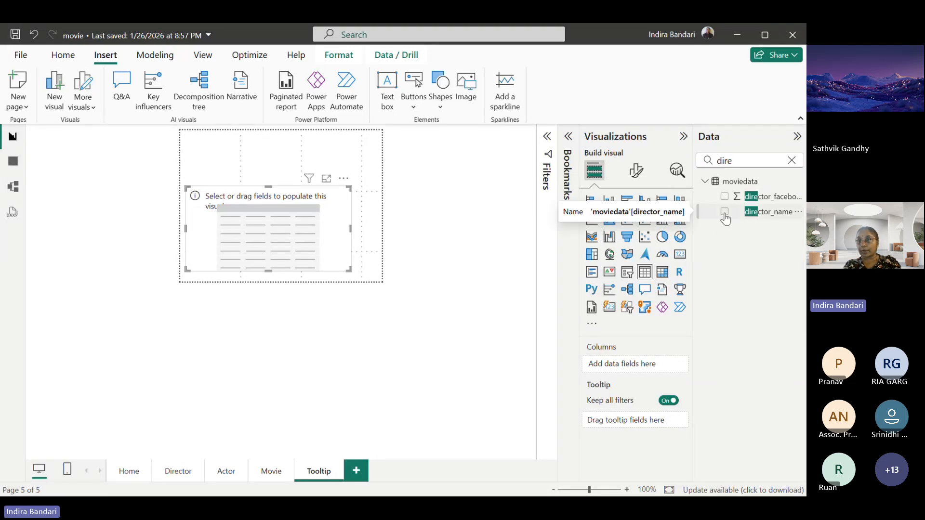
pyautogui.click(725, 215)
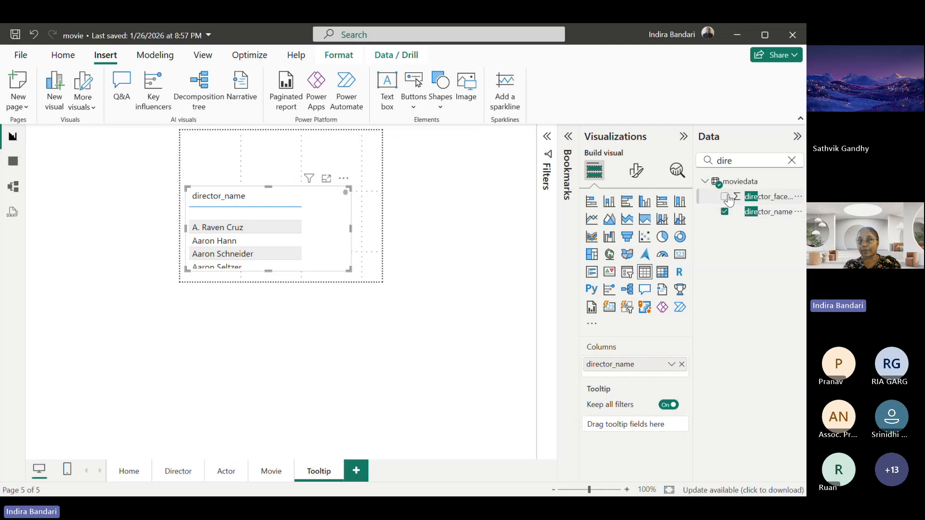
pyautogui.click(726, 198)
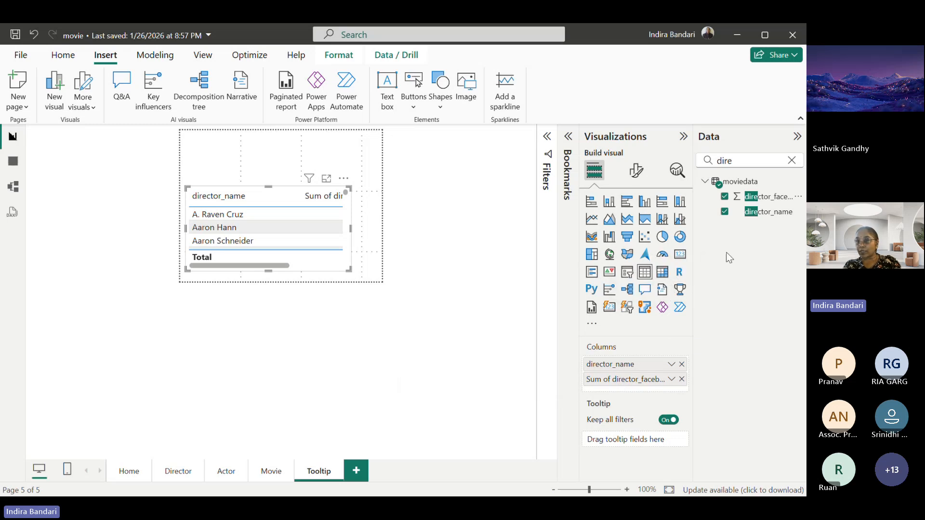
# Step: Add the Budget Amount measure and the Count field to the table
pyautogui.moveTo(739, 160); pyautogui.dragTo(675, 158)
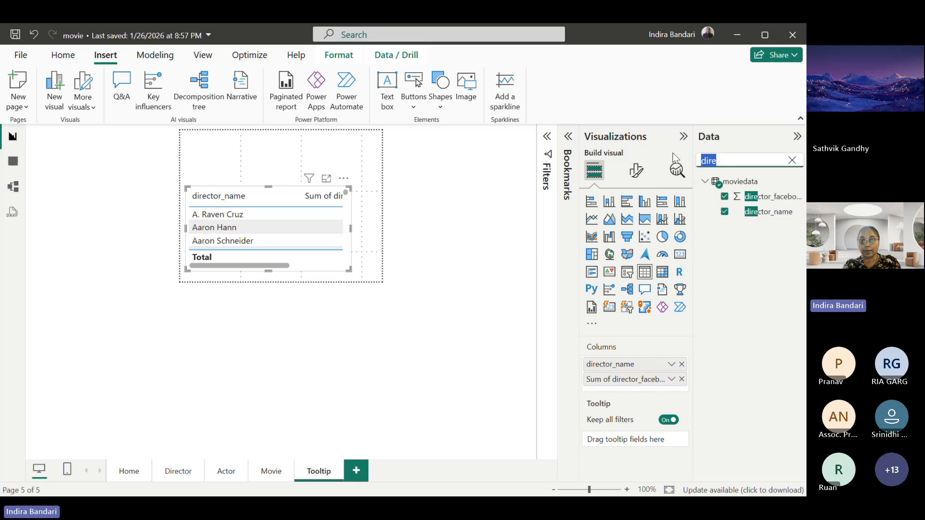
pyautogui.write('bu')
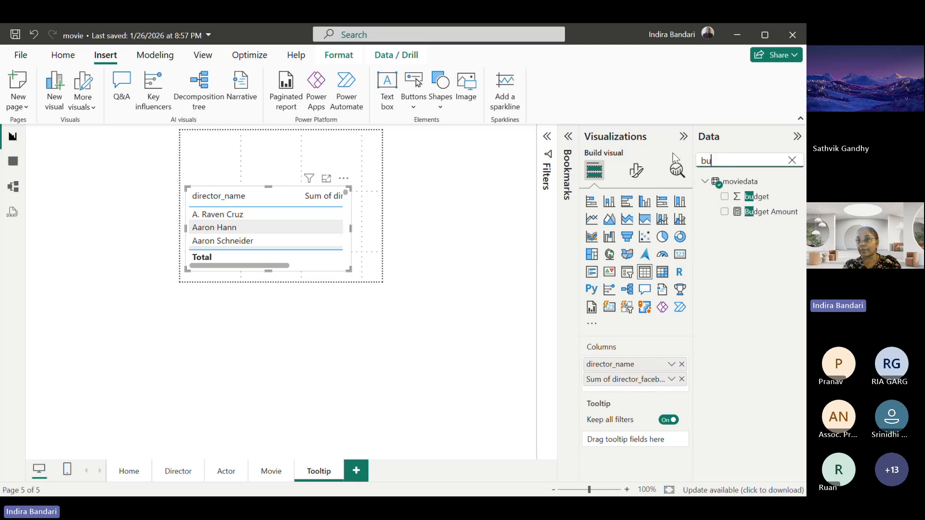
pyautogui.click(724, 214)
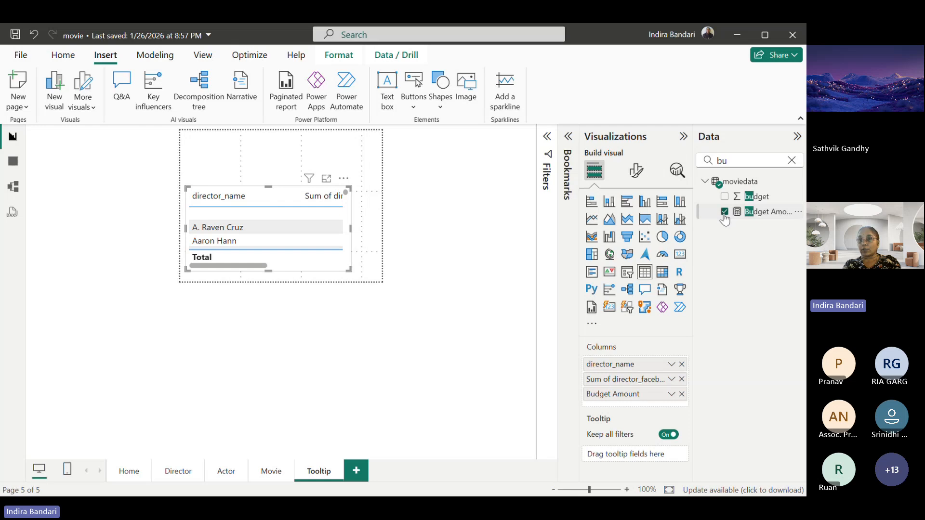
pyautogui.moveTo(741, 160); pyautogui.dragTo(694, 153)
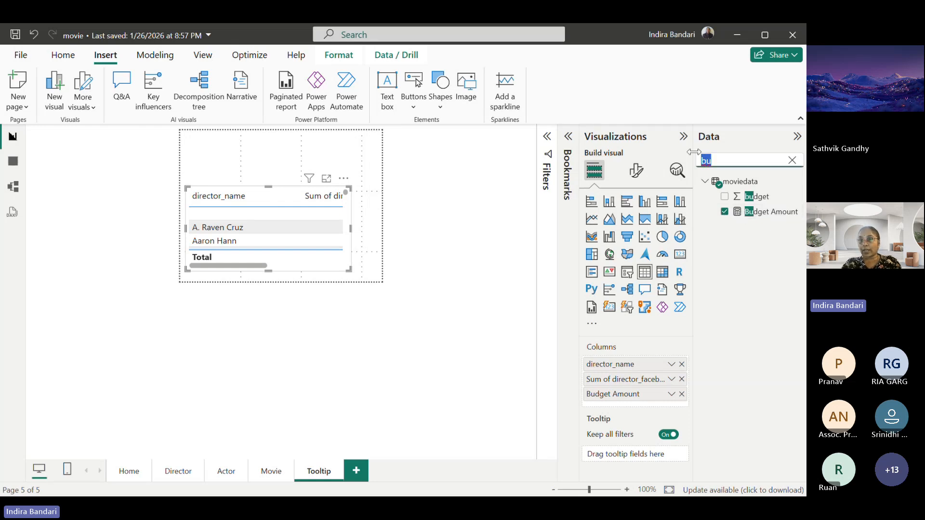
pyautogui.write('co')
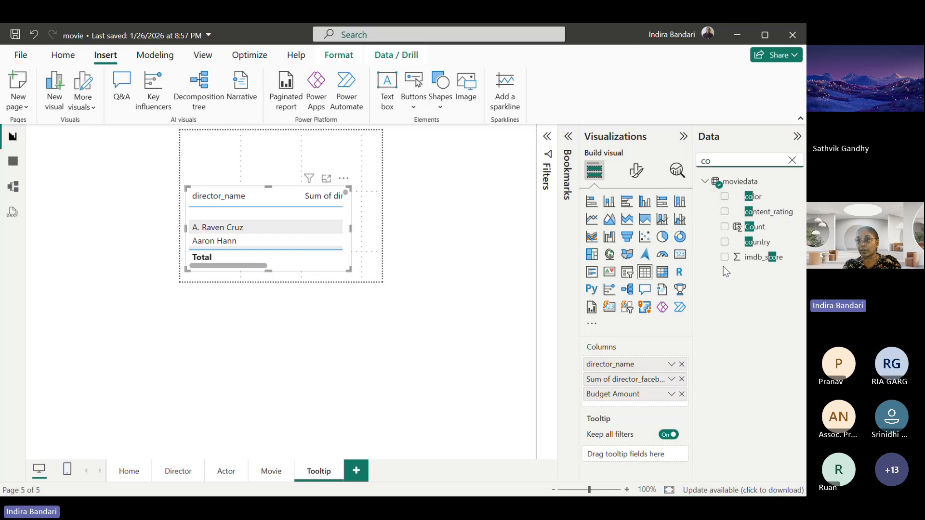
pyautogui.click(725, 227)
# Step: Rename the table's Sum of Count column as No of Movies
pyautogui.doubleClick(629, 409)
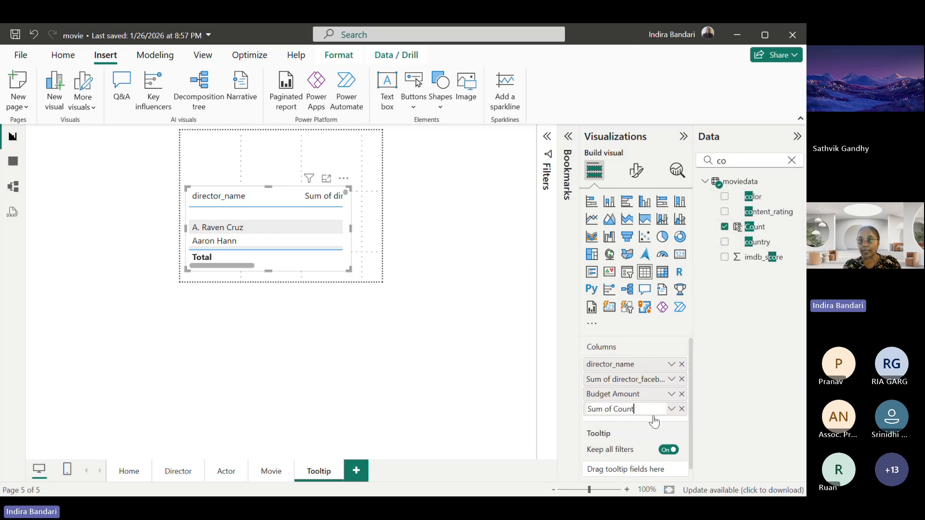
pyautogui.moveTo(637, 409); pyautogui.dragTo(528, 409)
pyautogui.write('N')
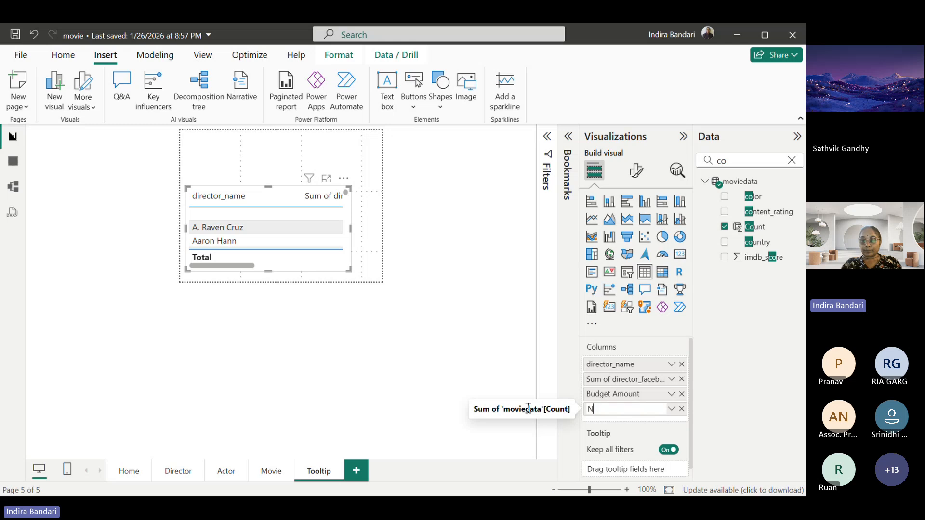
pyautogui.write('o of Movies')
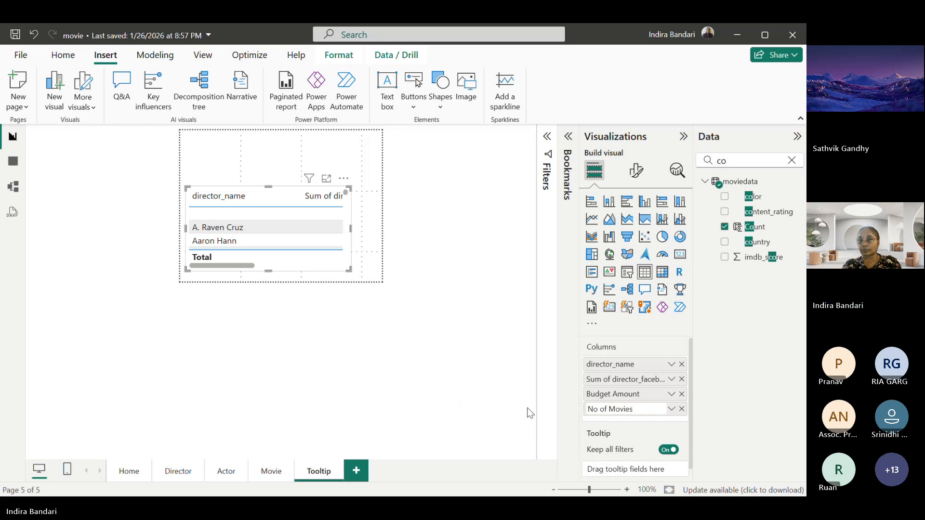
pyautogui.press('Return')
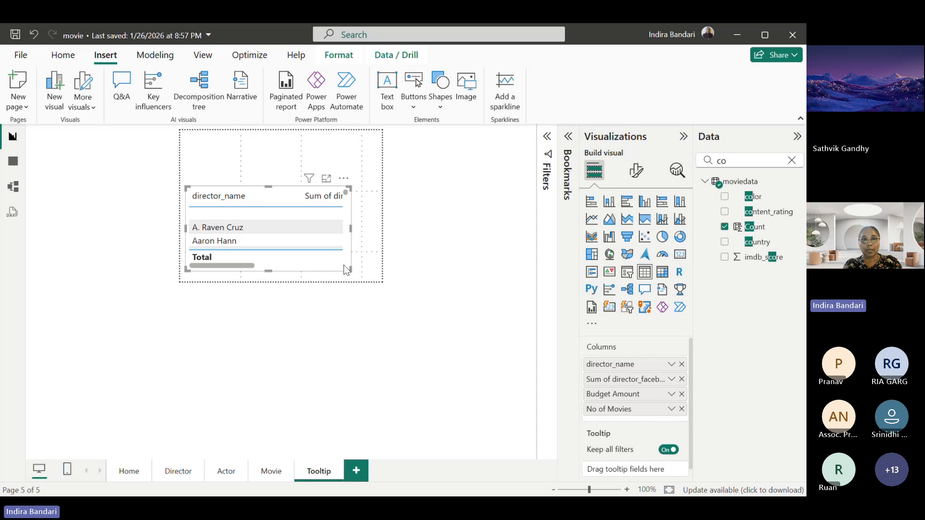
# Step: Widen the table on the canvas and narrow its director_name column to fit the header
pyautogui.moveTo(343, 268); pyautogui.dragTo(368, 271)
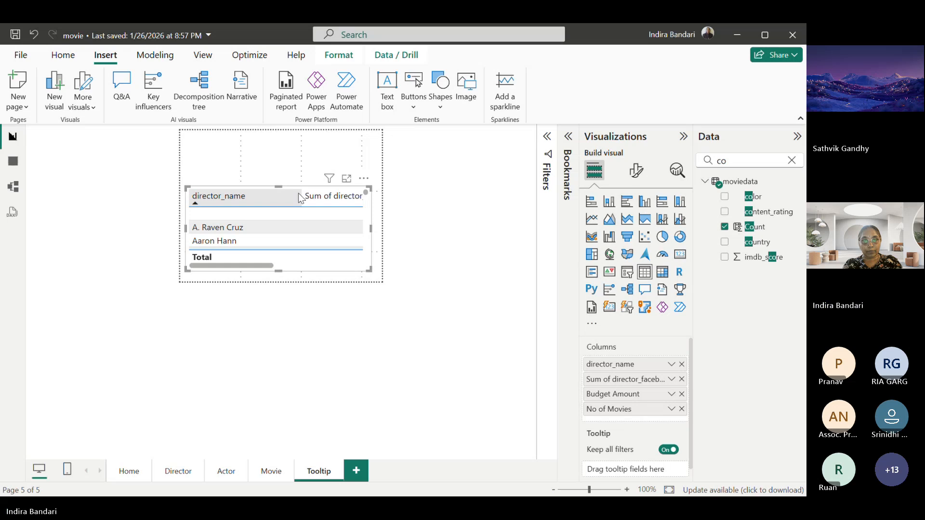
pyautogui.moveTo(299, 194); pyautogui.dragTo(259, 195)
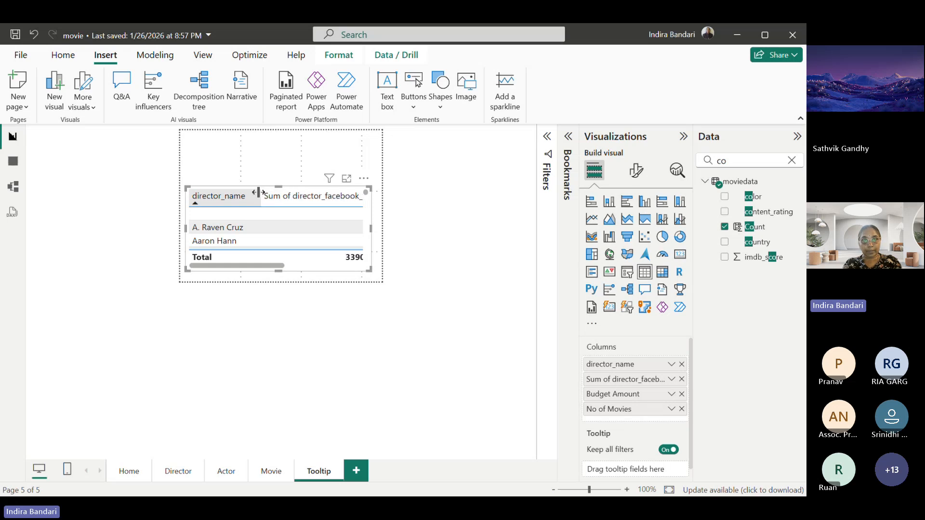
pyautogui.click(337, 207)
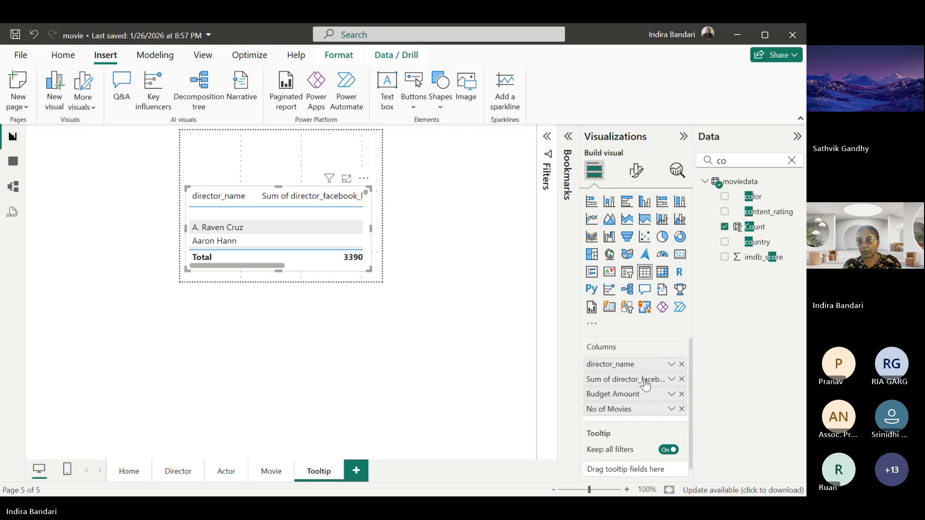
# Step: Rename the director Facebook likes column of the table as Likes
pyautogui.doubleClick(627, 385)
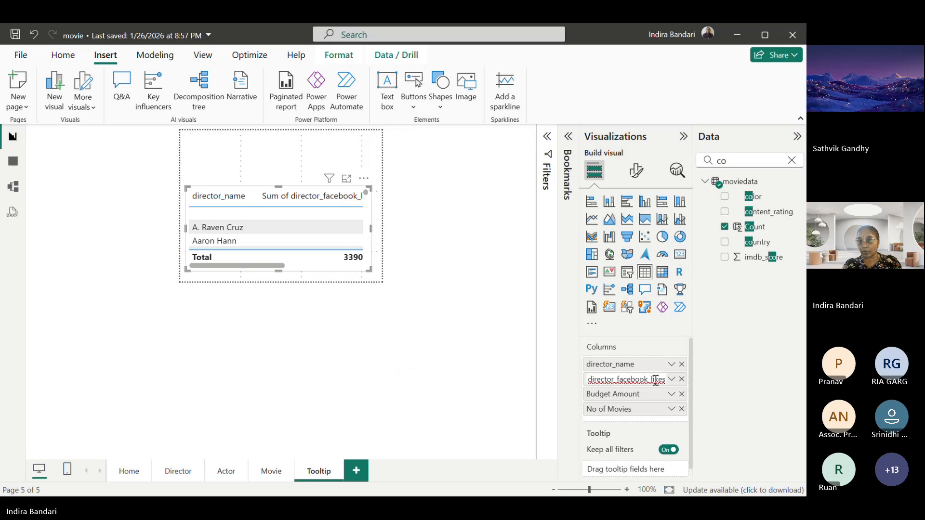
pyautogui.moveTo(651, 381); pyautogui.dragTo(556, 380)
pyautogui.press('BackSpace')
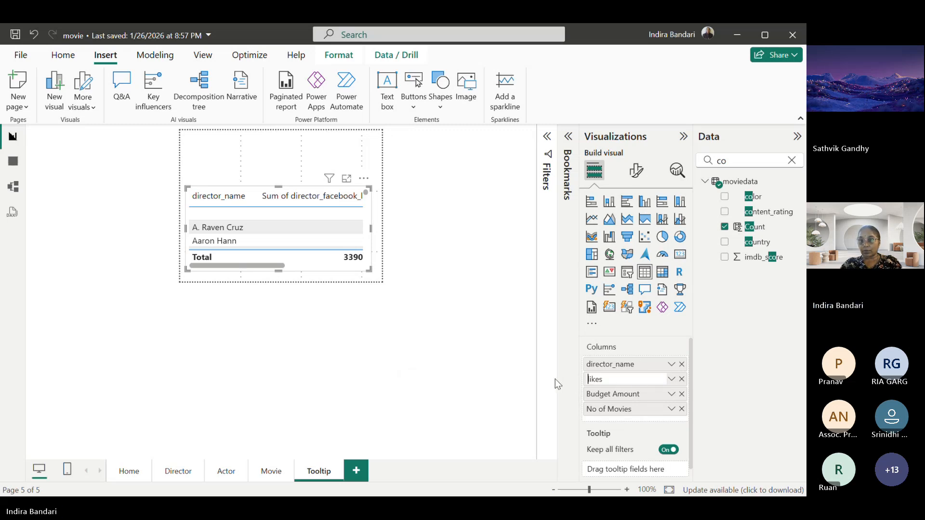
pyautogui.press('Delete')
pyautogui.write('L')
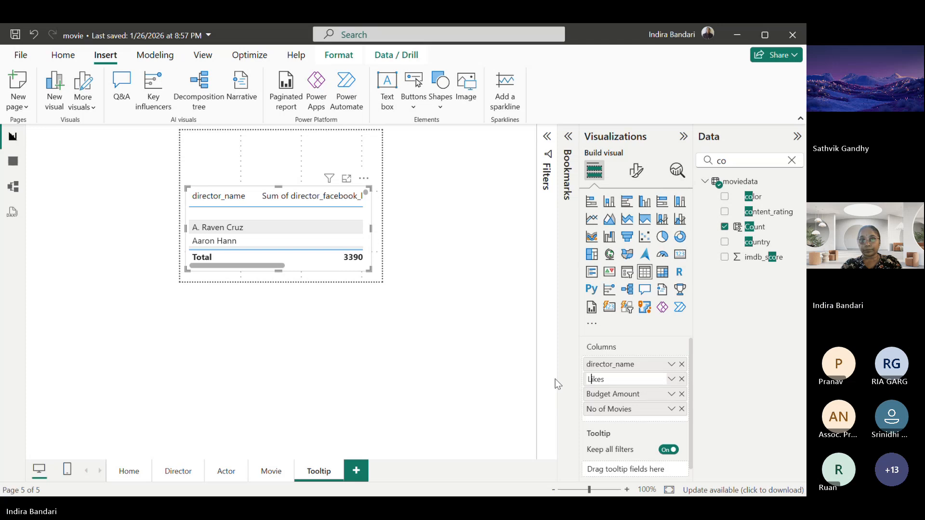
pyautogui.press('Return')
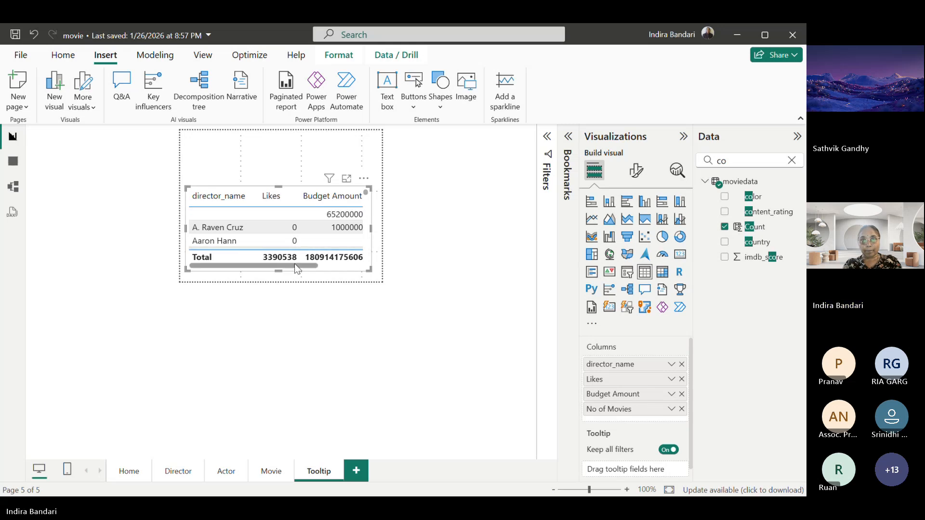
# Step: Shorten the Budget Amount column's name in the table to Budget
pyautogui.moveTo(294, 264); pyautogui.dragTo(349, 268)
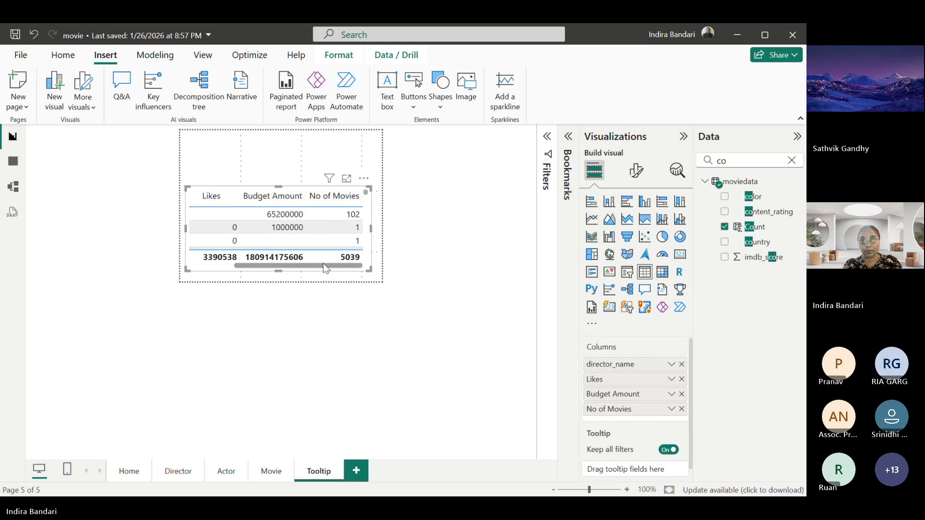
pyautogui.doubleClick(618, 398)
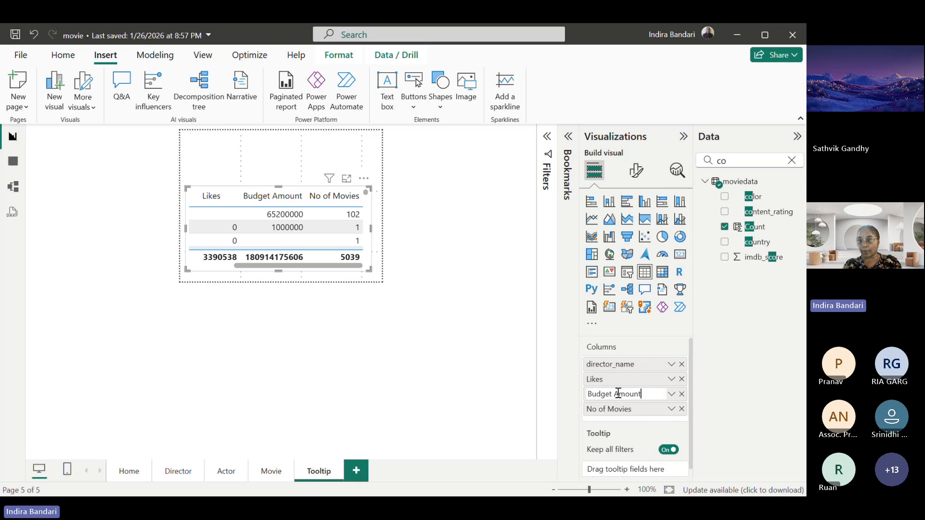
pyautogui.moveTo(613, 395); pyautogui.dragTo(646, 394)
pyautogui.press('BackSpace')
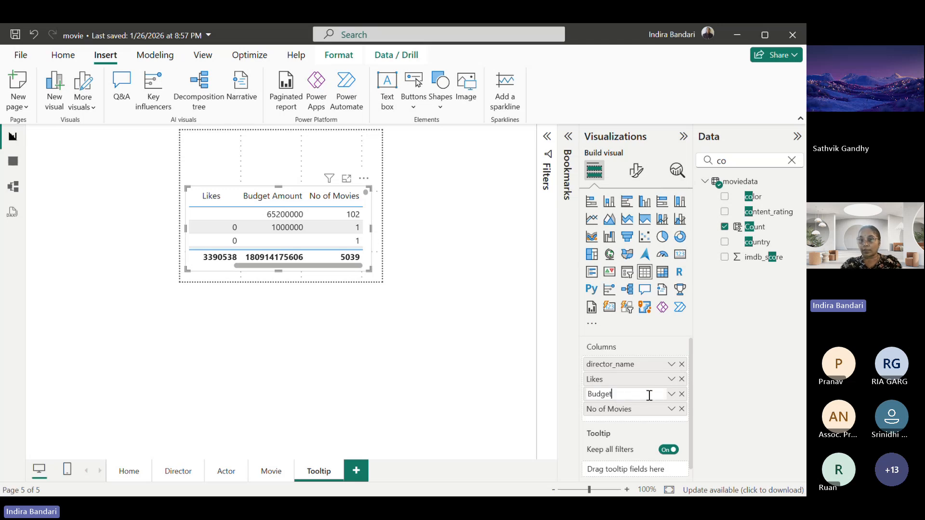
pyautogui.press('Return')
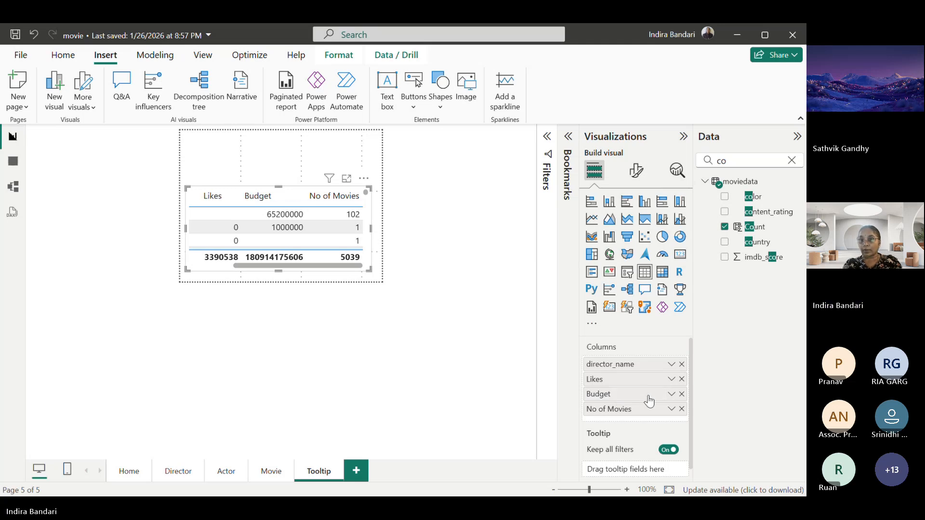
# Step: Shorten the movie count column's name in the table to Movies
pyautogui.doubleClick(610, 409)
pyautogui.moveTo(610, 408); pyautogui.dragTo(505, 417)
pyautogui.press('BackSpace')
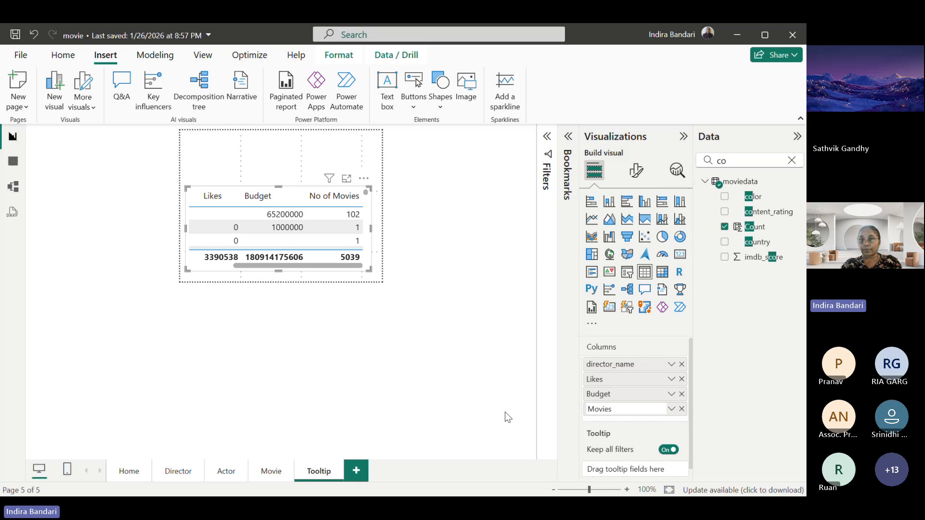
pyautogui.press('Return')
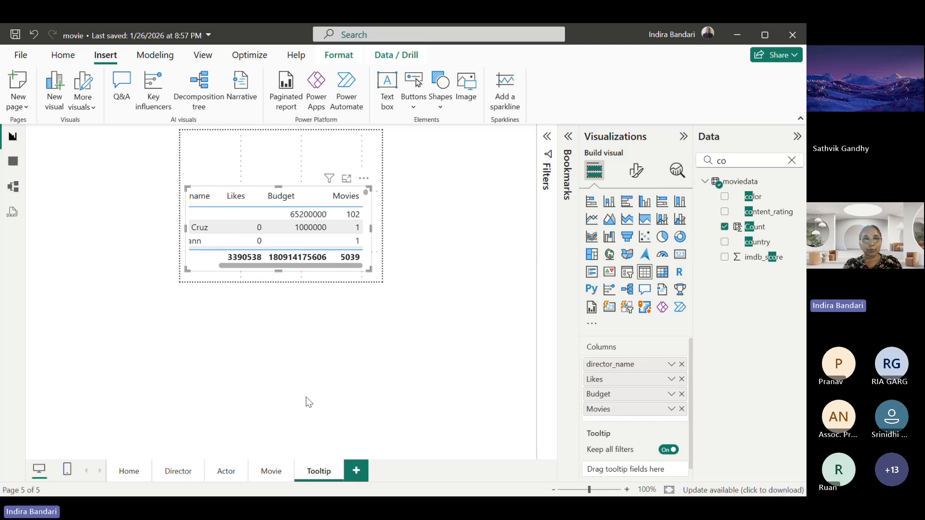
# Step: Rename the director_name column of the table as Director
pyautogui.click(210, 266)
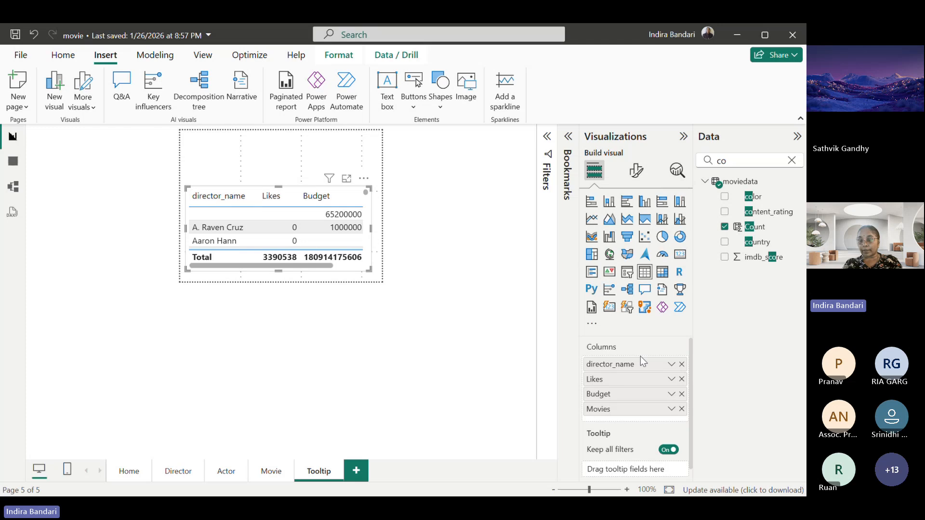
pyautogui.doubleClick(607, 370)
pyautogui.press('BackSpace')
pyautogui.press('BackSpace')
pyautogui.press('BackSpace')
pyautogui.press('BackSpace')
pyautogui.press('BackSpace')
pyautogui.press('BackSpace')
pyautogui.press('BackSpace')
pyautogui.press('BackSpace')
pyautogui.press('BackSpace')
pyautogui.press('BackSpace')
pyautogui.press('BackSpace')
pyautogui.press('BackSpace')
pyautogui.press('BackSpace')
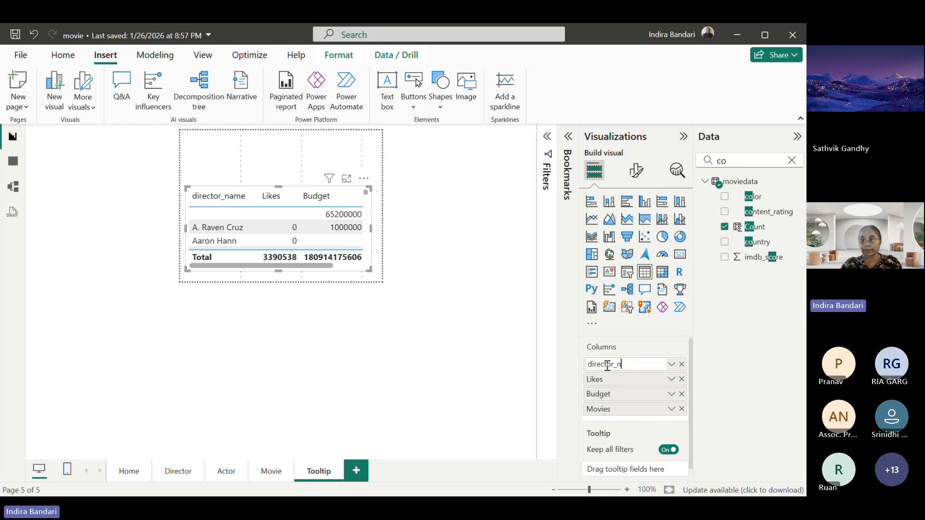
pyautogui.write('Directo')
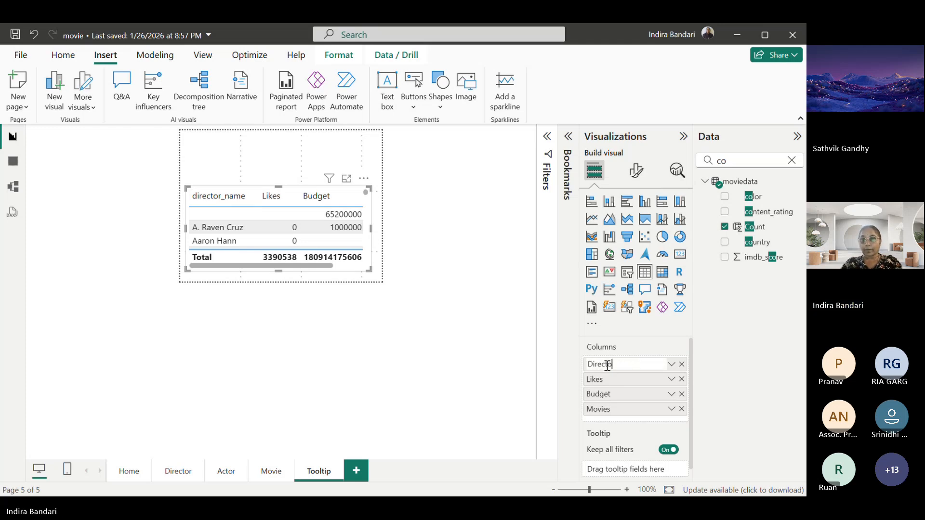
pyautogui.press('Return')
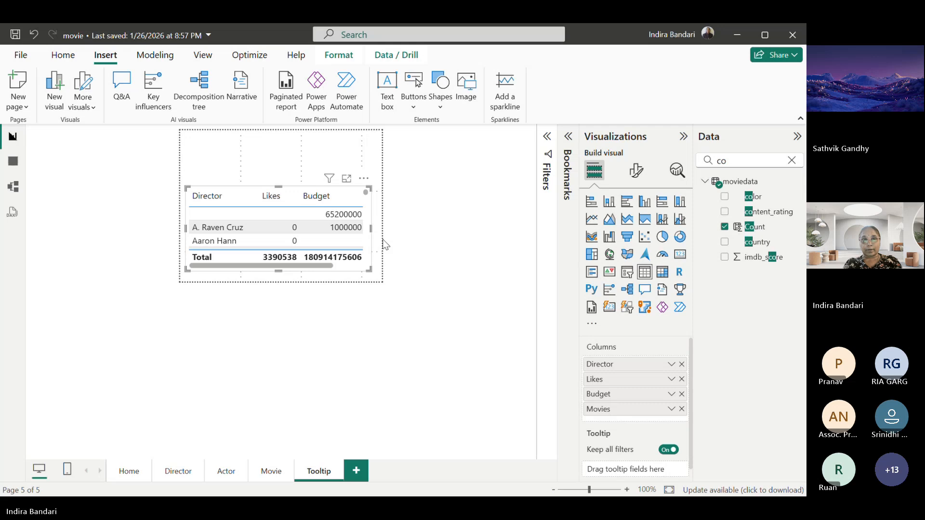
# Step: Apply the Alternating rows style preset to the director table on the Tooltip page
pyautogui.click(637, 171)
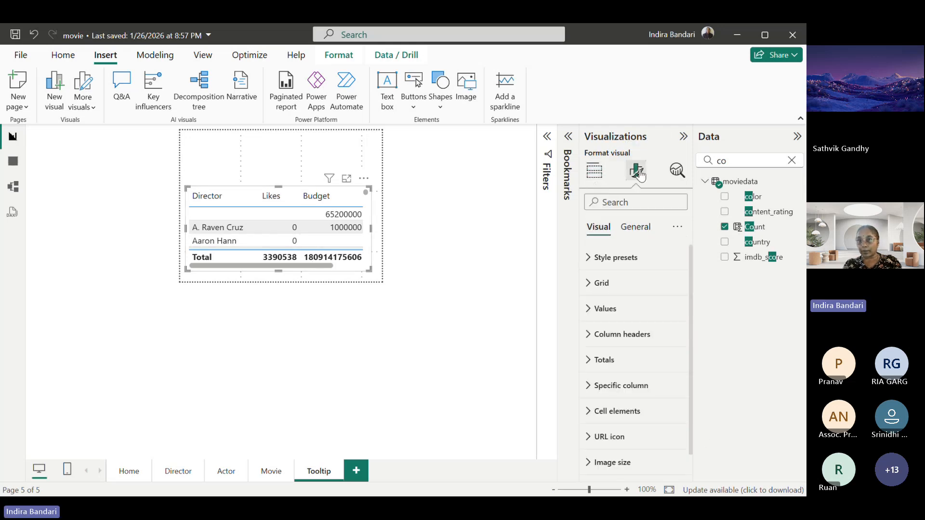
pyautogui.click(592, 285)
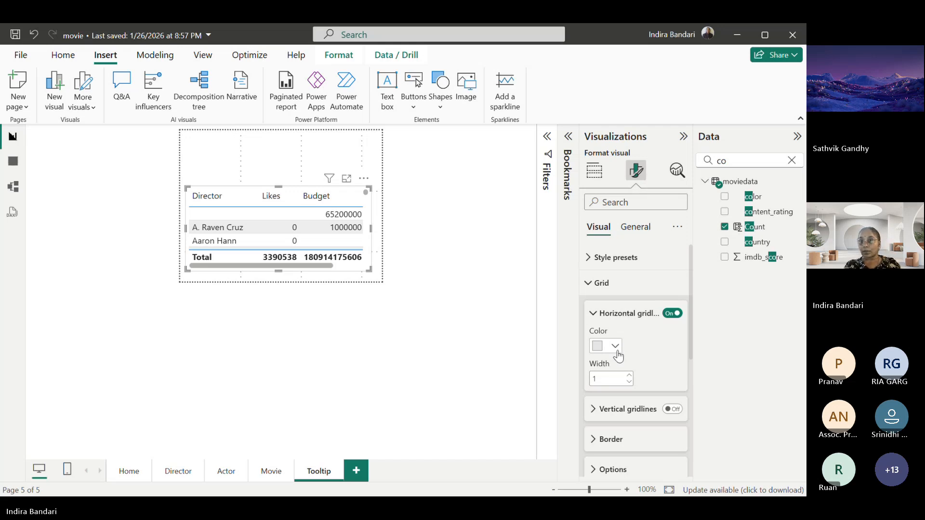
pyautogui.click(590, 260)
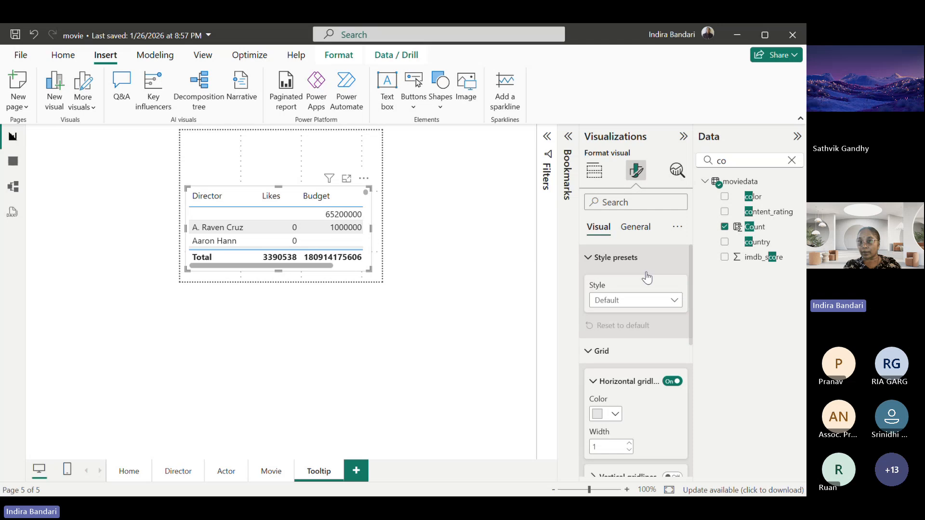
pyautogui.click(673, 303)
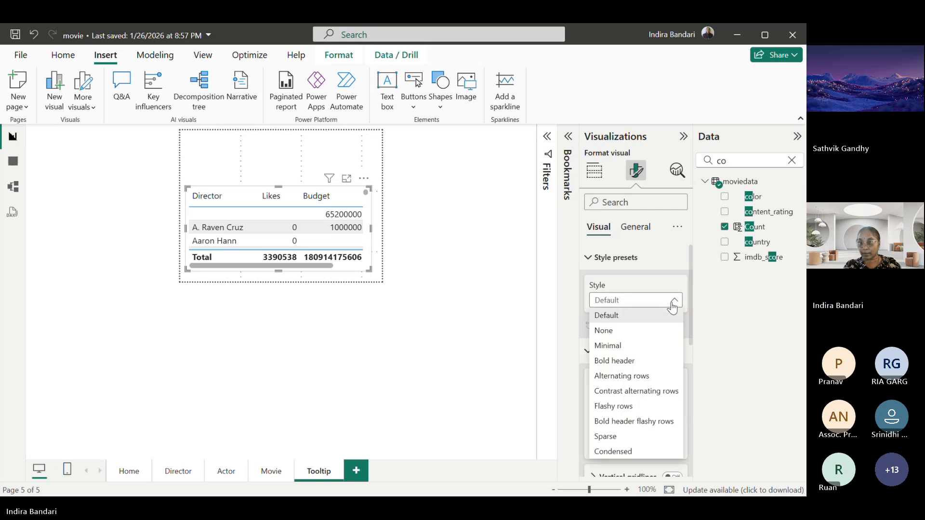
pyautogui.click(630, 346)
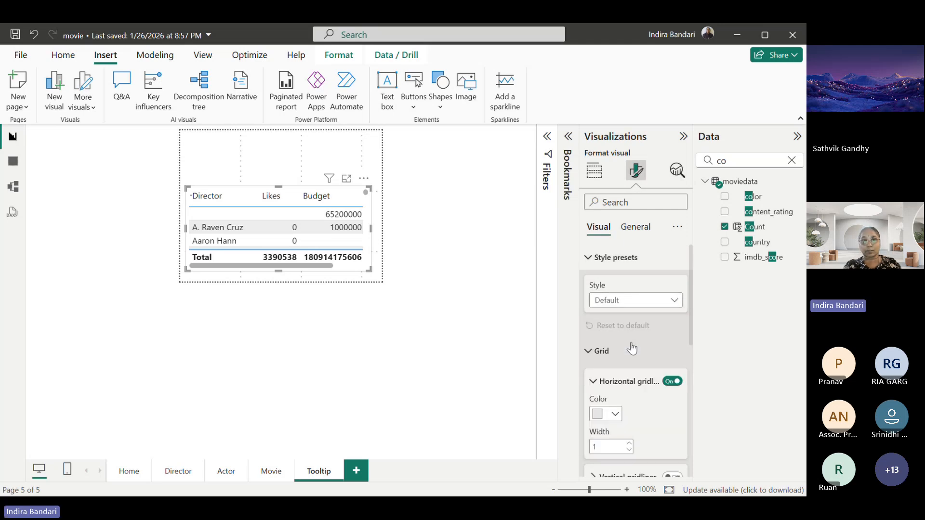
pyautogui.click(611, 303)
pyautogui.click(616, 376)
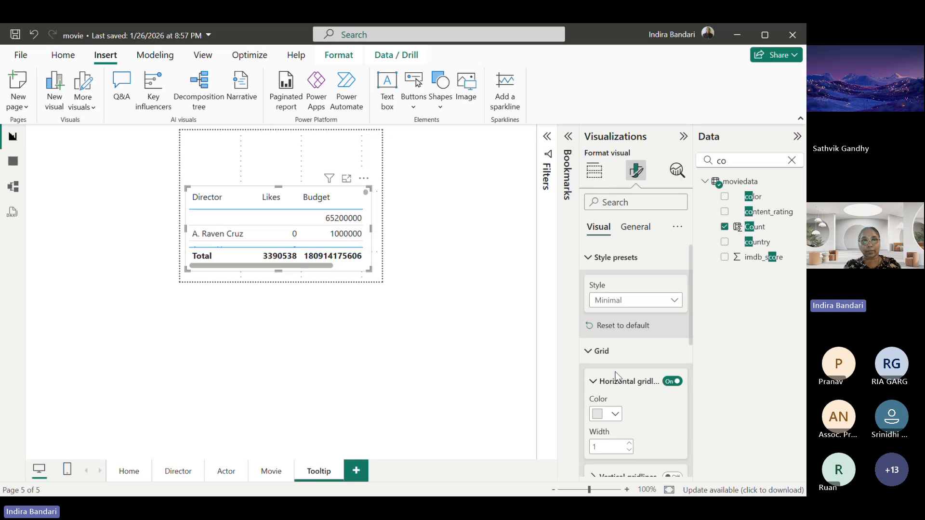
# Step: Turn off the totals values of the director table
pyautogui.click(600, 353)
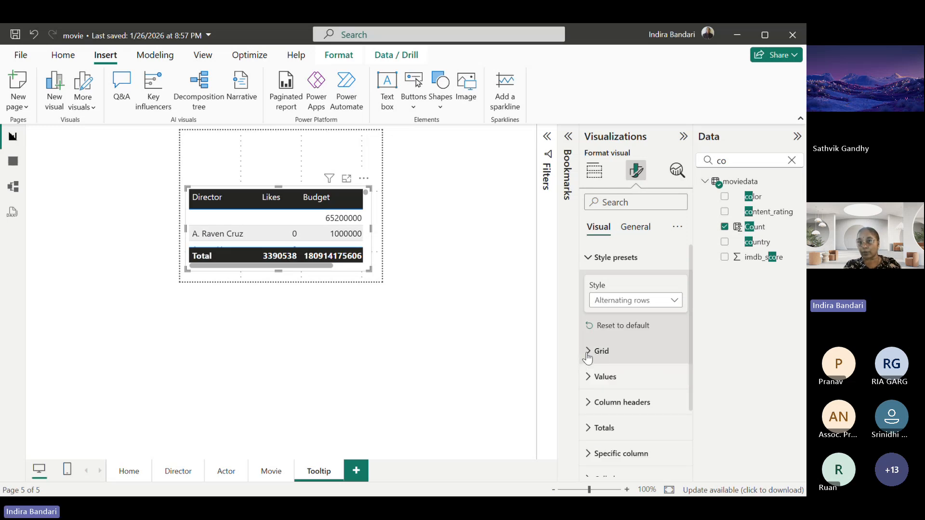
pyautogui.click(589, 434)
pyautogui.click(673, 459)
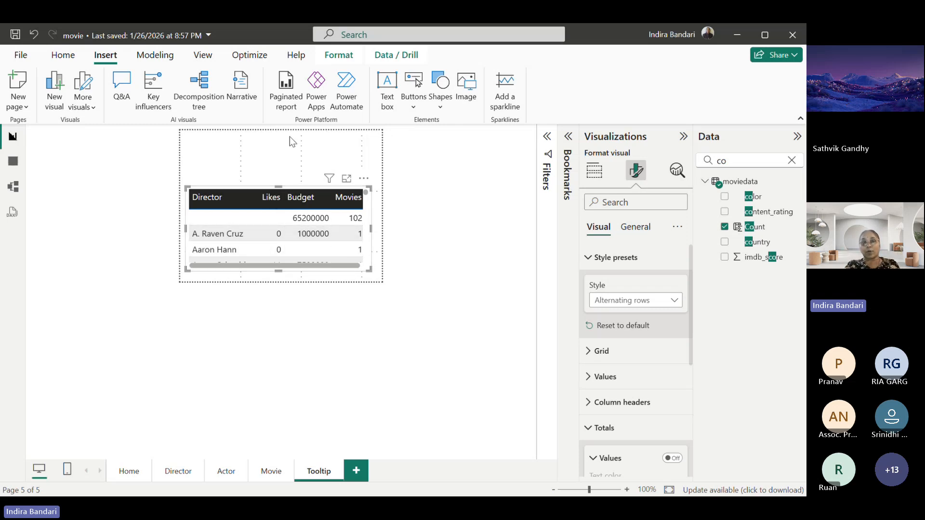
# Step: Add a small card visual above the director table on the Tooltip page and fill it with the Count field
pyautogui.click(285, 159)
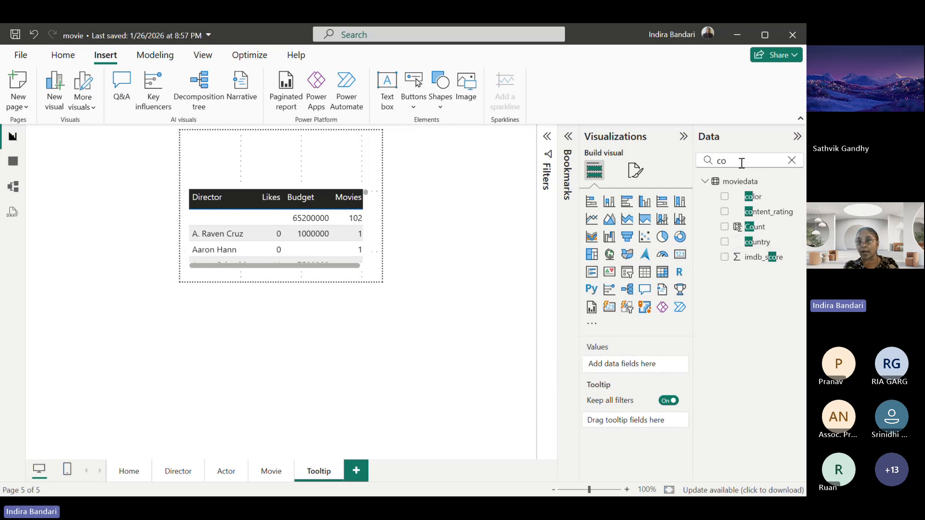
pyautogui.click(678, 258)
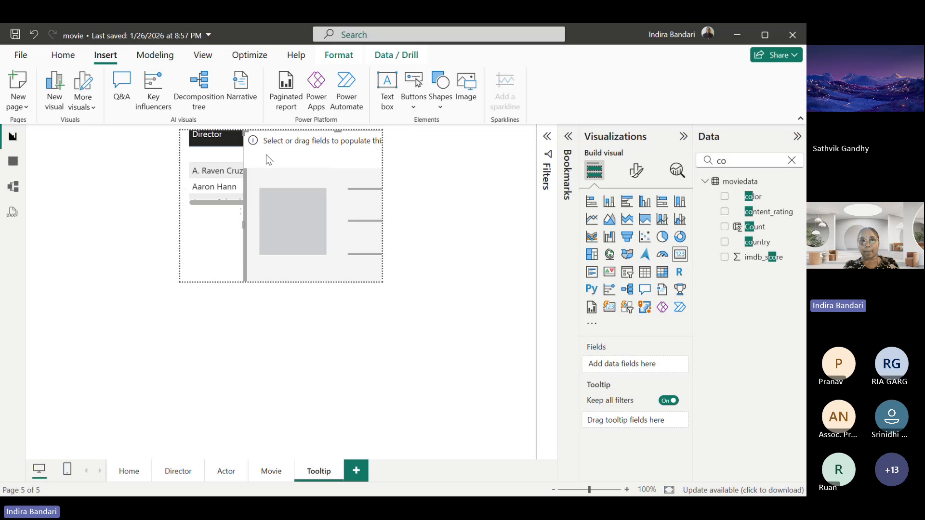
pyautogui.moveTo(268, 159); pyautogui.dragTo(308, 157)
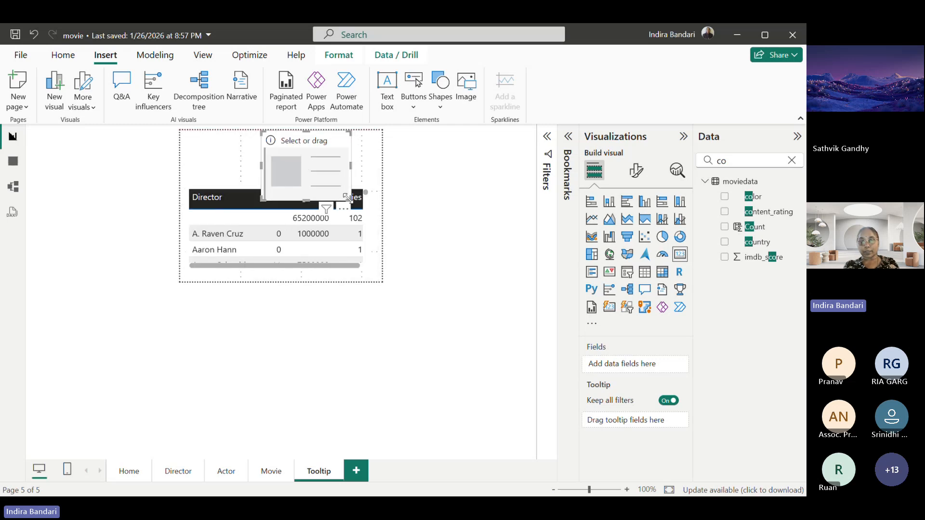
pyautogui.moveTo(346, 197); pyautogui.dragTo(336, 170)
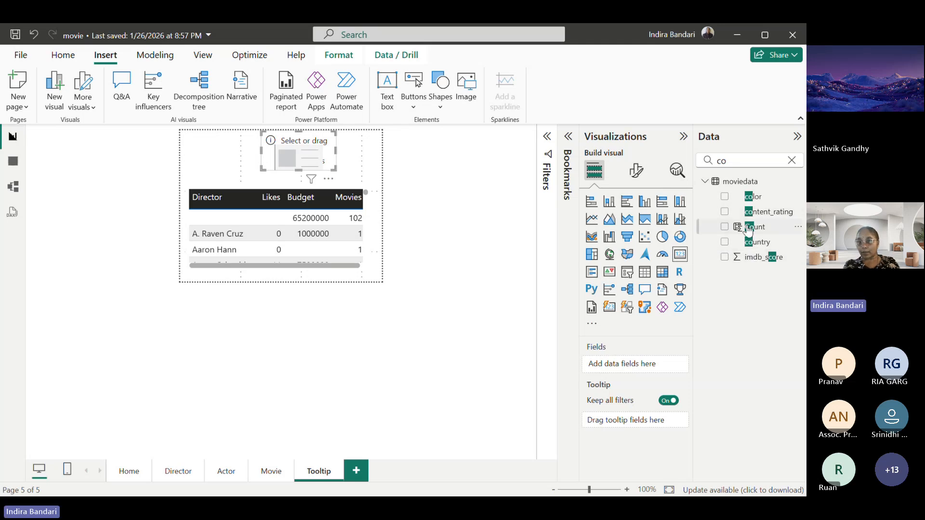
pyautogui.moveTo(746, 229); pyautogui.dragTo(632, 367)
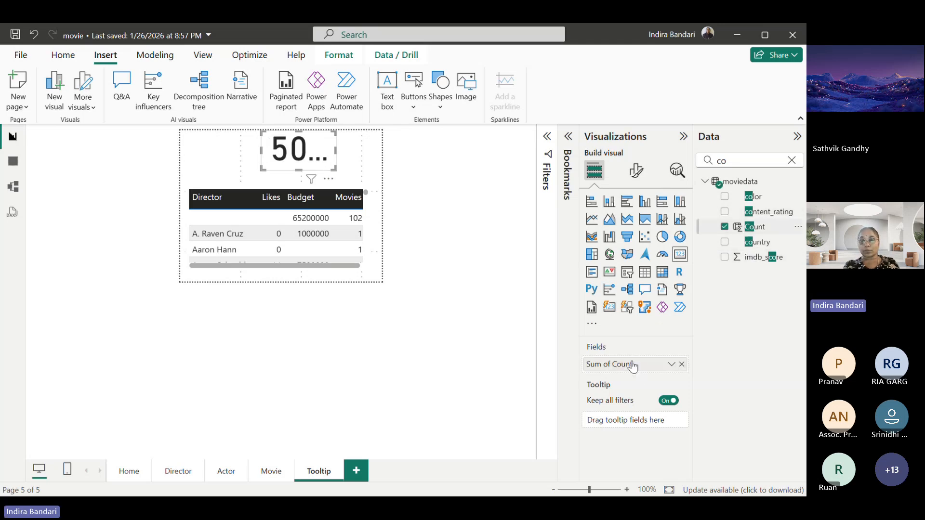
# Step: Reduce the font size of the card's category label to 8
pyautogui.click(636, 172)
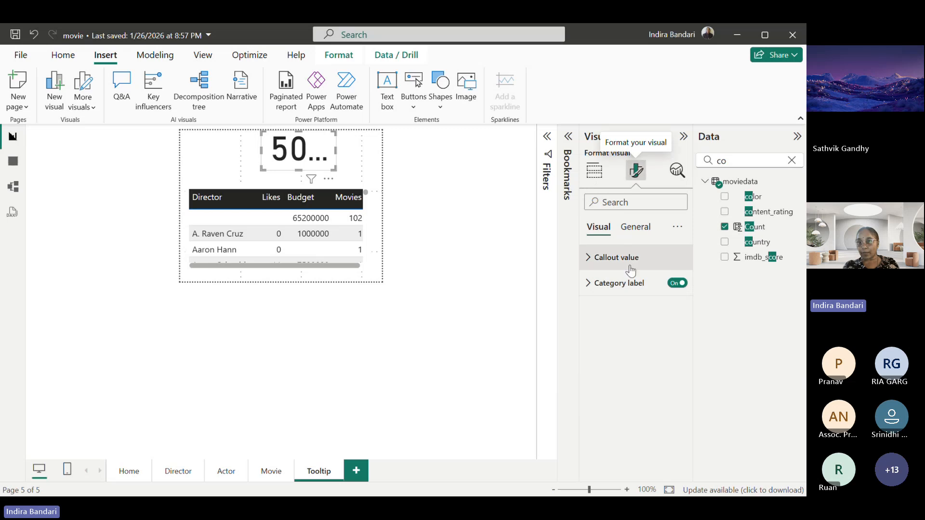
pyautogui.click(590, 286)
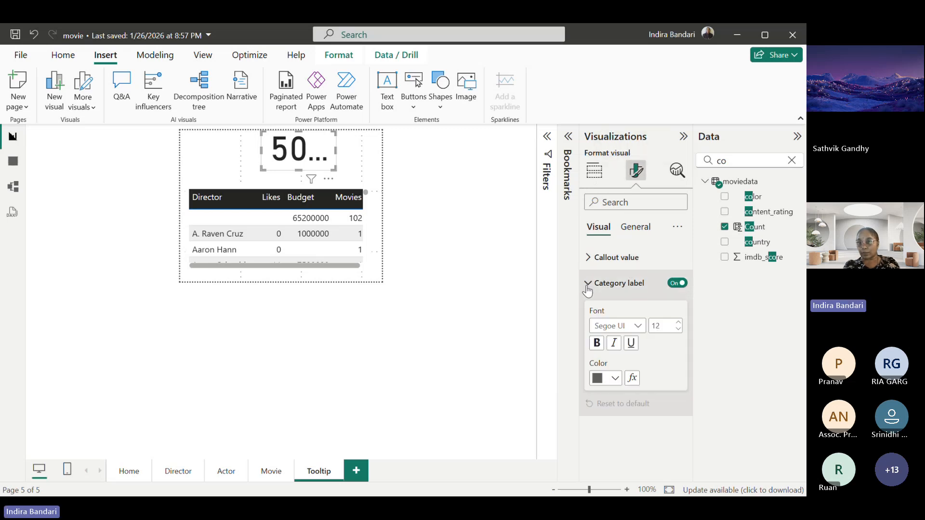
pyautogui.click(676, 333)
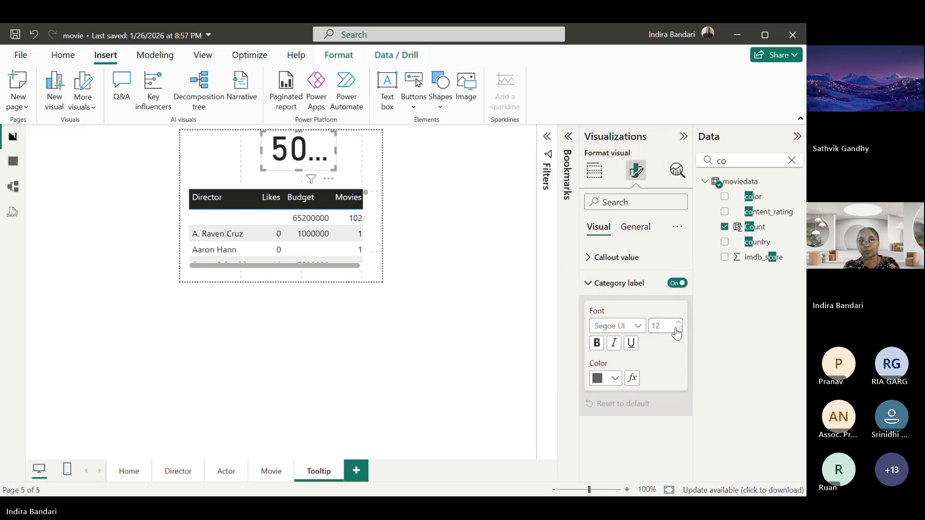
pyautogui.click(676, 332)
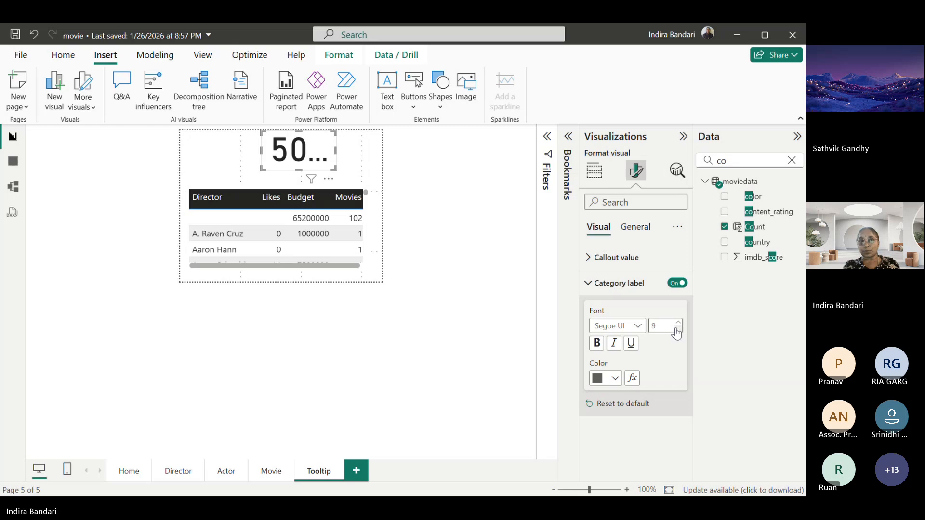
pyautogui.click(677, 333)
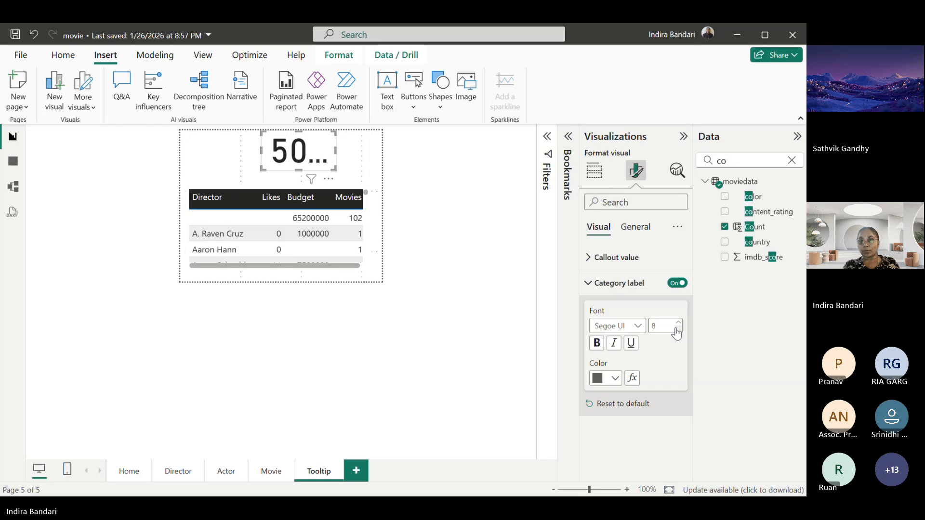
pyautogui.click(589, 284)
# Step: Set the font size of the card's callout value to 20
pyautogui.click(588, 259)
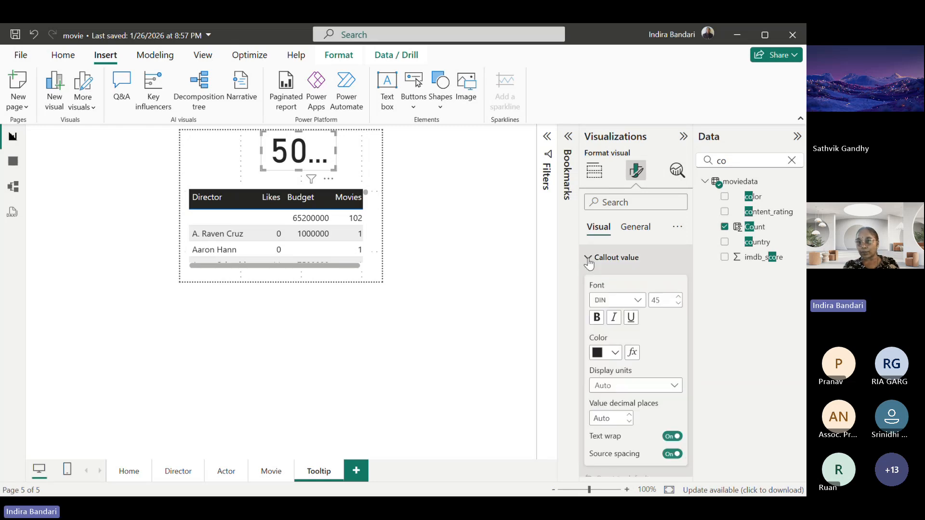
pyautogui.click(678, 304)
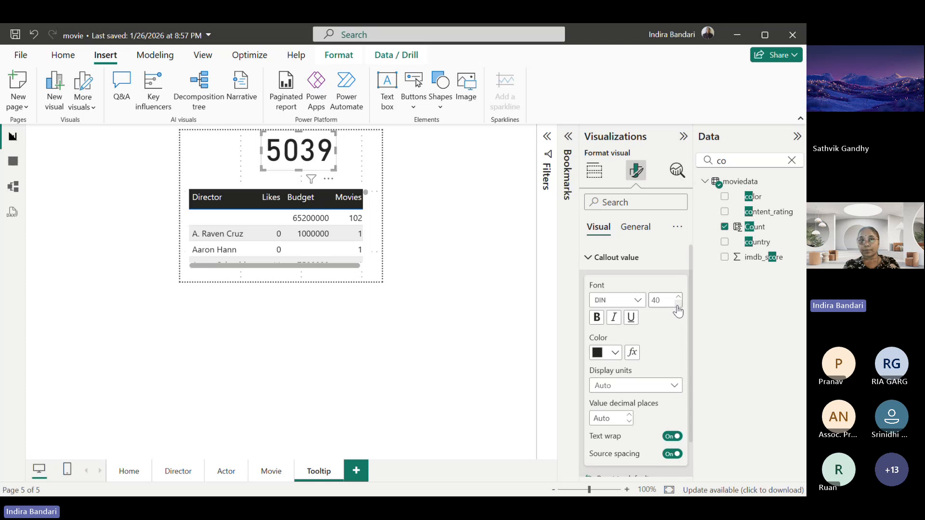
pyautogui.click(678, 304)
pyautogui.doubleClick(649, 300)
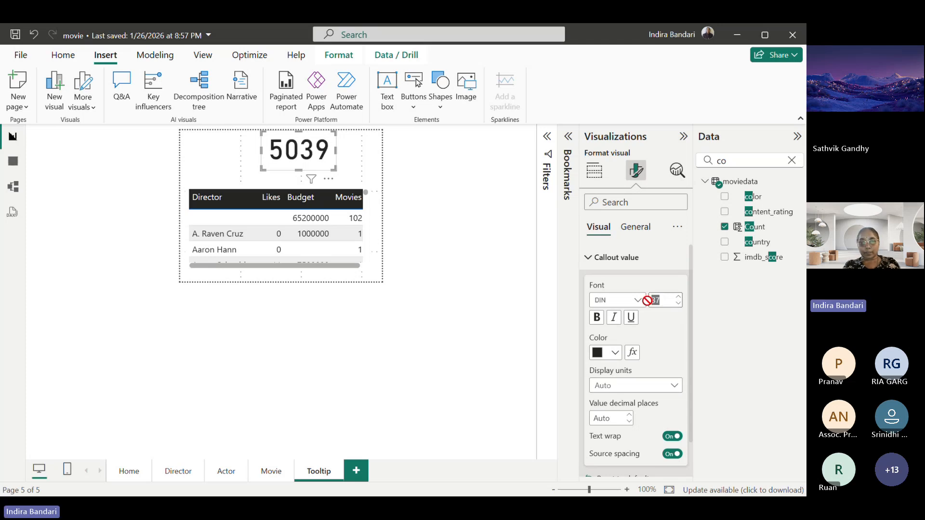
pyautogui.write('20')
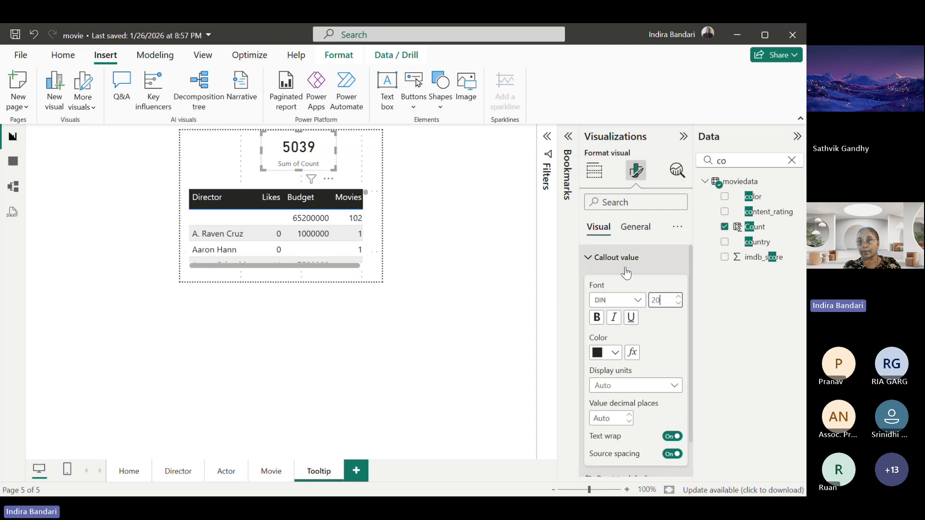
# Step: Rename the card's field as Number of movies and shift the card slightly to the right above the table
pyautogui.click(595, 186)
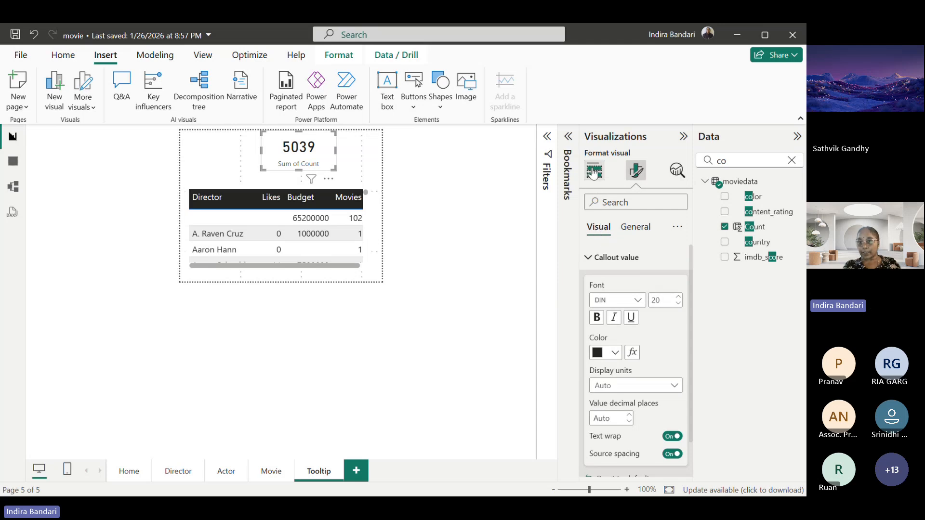
pyautogui.click(595, 171)
pyautogui.doubleClick(642, 367)
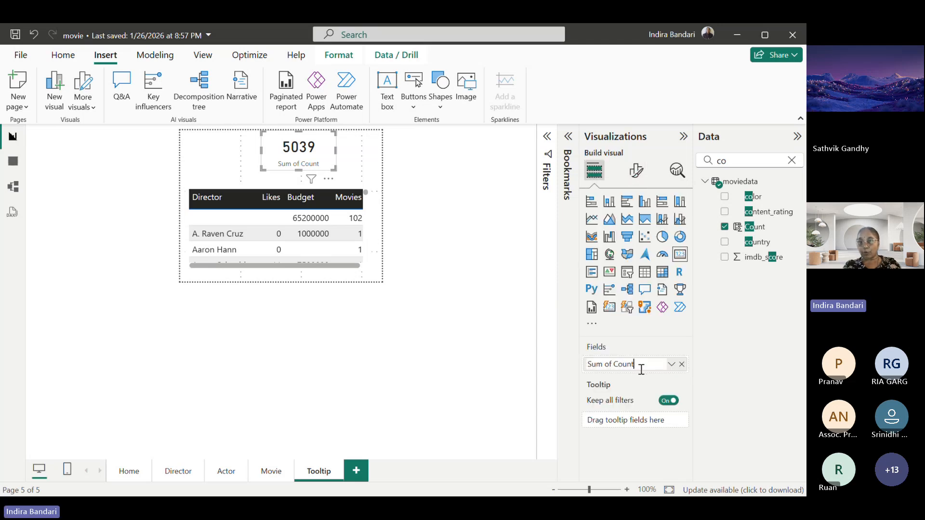
pyautogui.moveTo(641, 367); pyautogui.dragTo(513, 368)
pyautogui.write('Number')
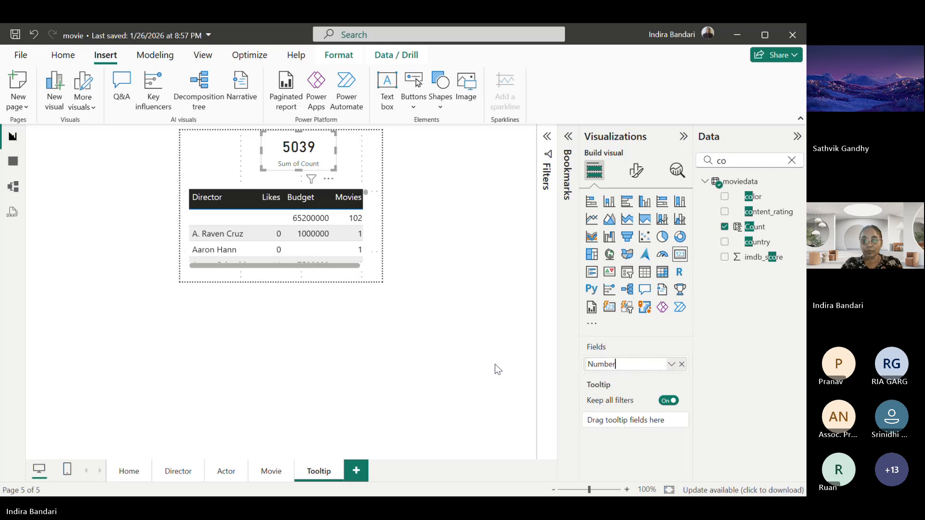
pyautogui.write(' of movies')
pyautogui.press('Return')
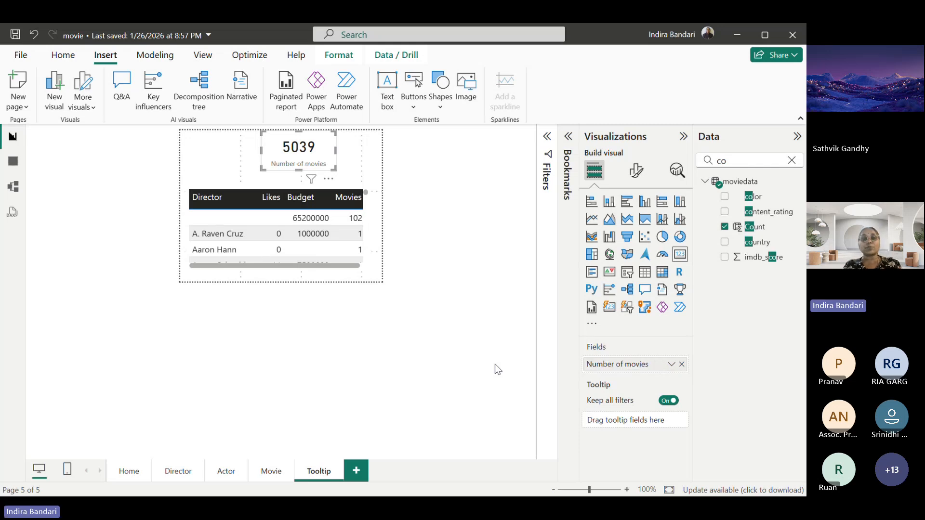
pyautogui.moveTo(276, 142); pyautogui.dragTo(287, 144)
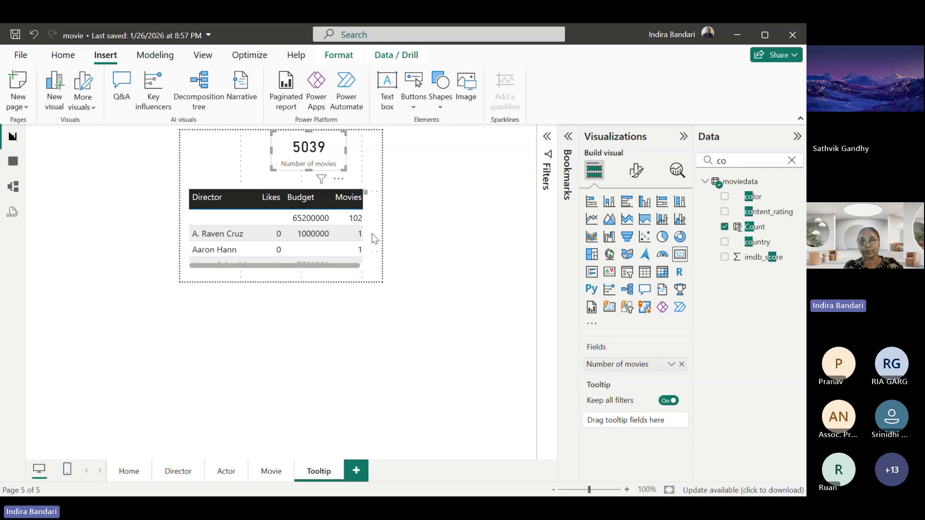
# Step: Remove the Movies column from the director table and widen the Budget column to fill the table's width
pyautogui.click(362, 273)
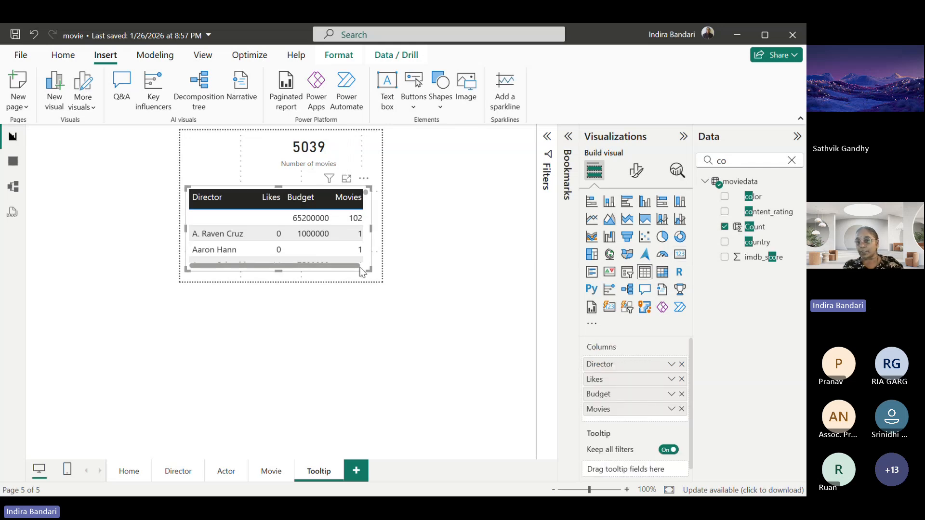
pyautogui.click(682, 409)
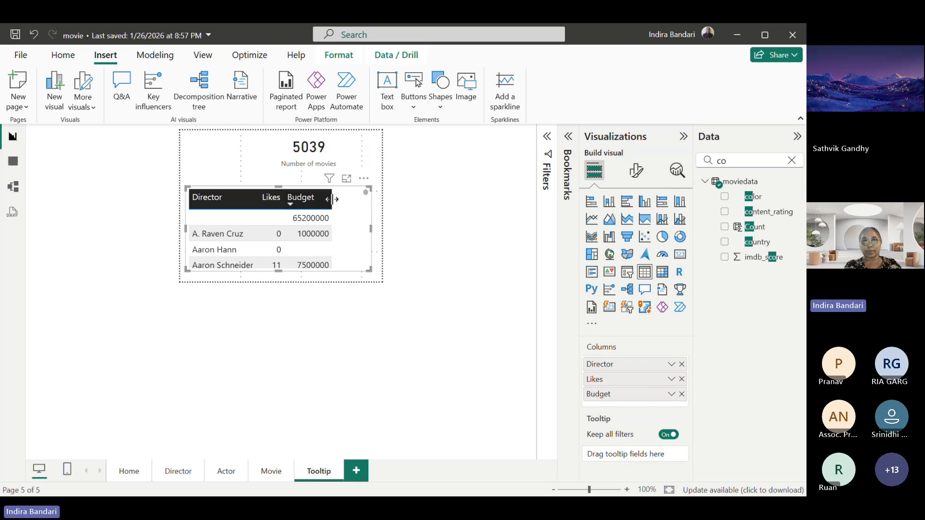
pyautogui.moveTo(331, 200); pyautogui.dragTo(362, 201)
pyautogui.click(458, 280)
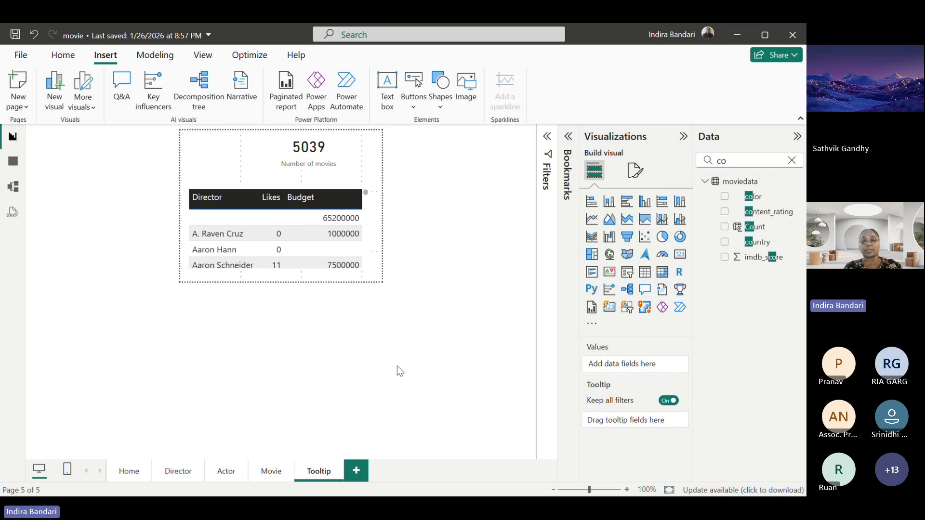
# Step: Open the tooltip options in the general format settings of the movies-by-director bar chart on the Director page
pyautogui.click(179, 472)
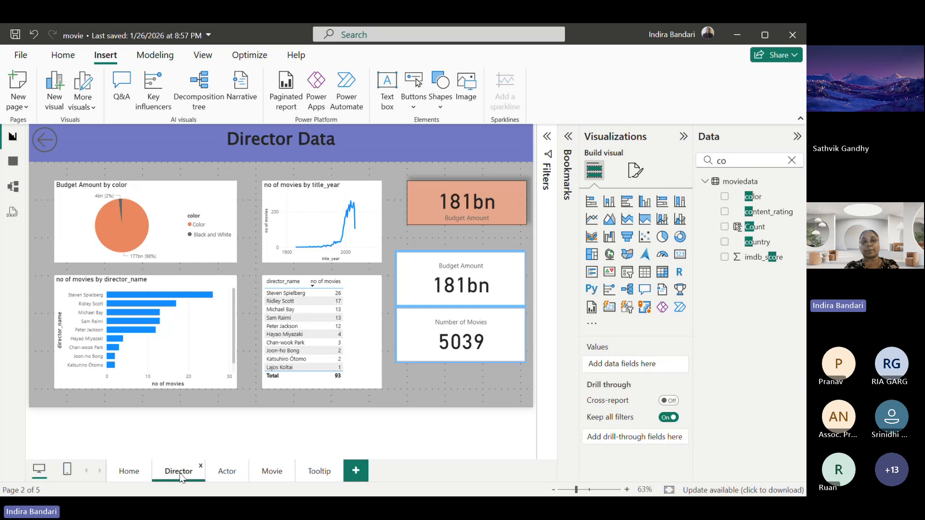
pyautogui.click(181, 279)
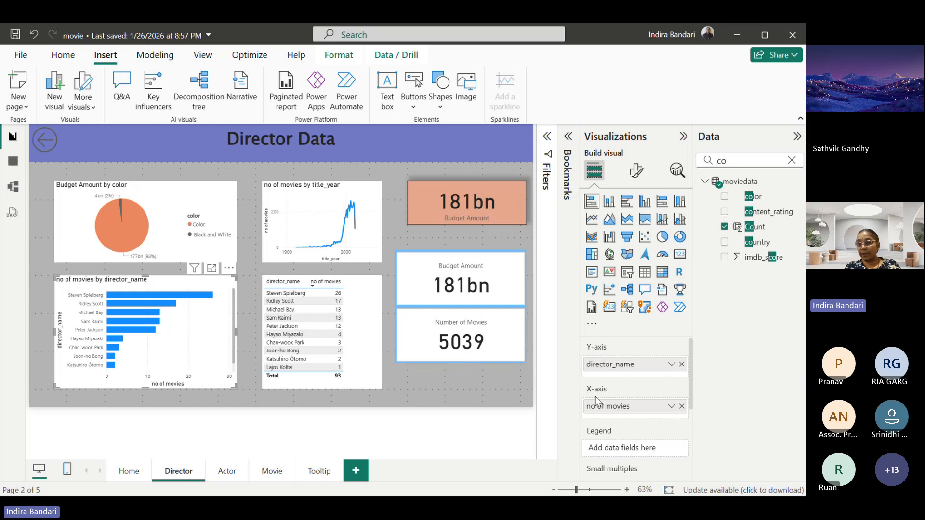
pyautogui.moveTo(691, 366); pyautogui.dragTo(692, 436)
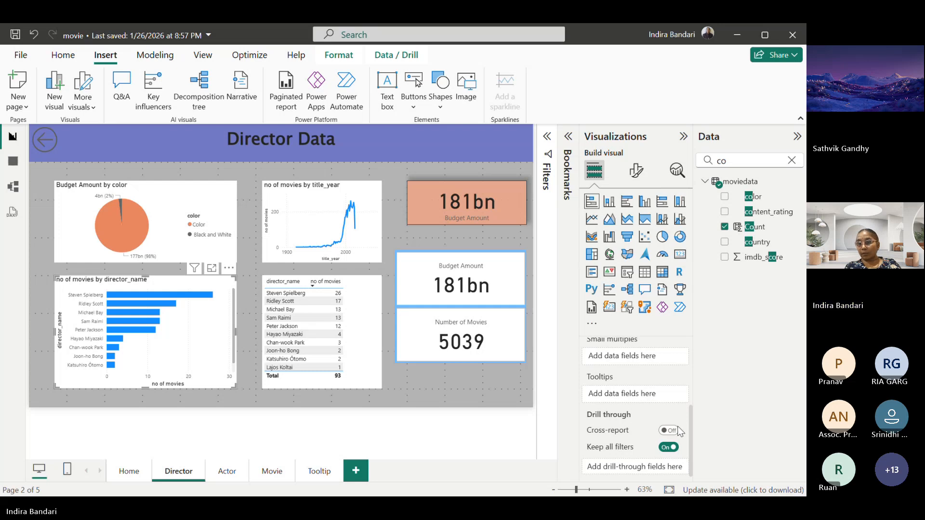
pyautogui.moveTo(690, 452); pyautogui.dragTo(687, 408)
pyautogui.click(635, 171)
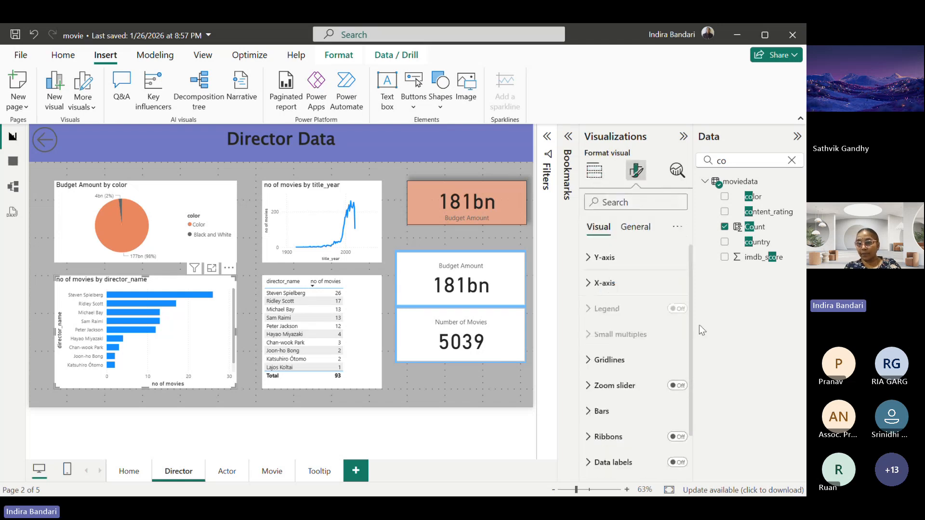
pyautogui.moveTo(692, 338); pyautogui.dragTo(692, 258)
pyautogui.click(635, 230)
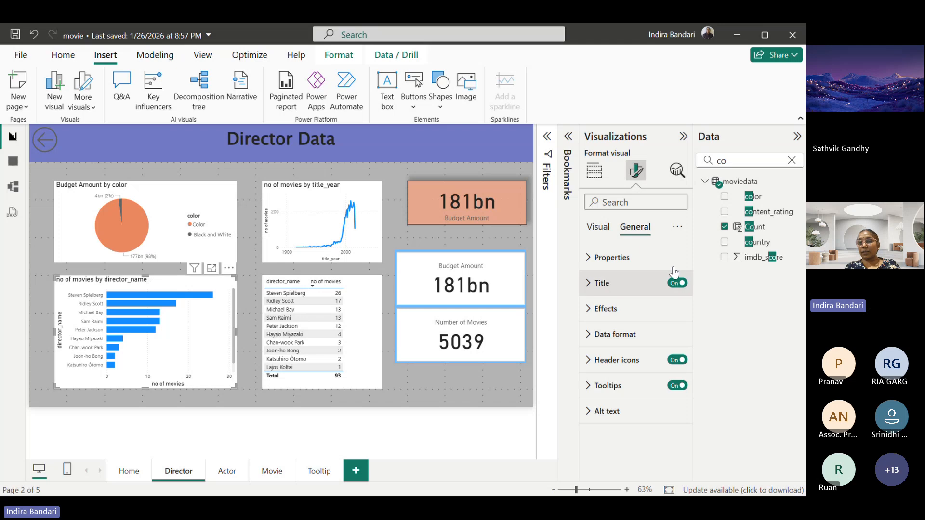
pyautogui.click(589, 385)
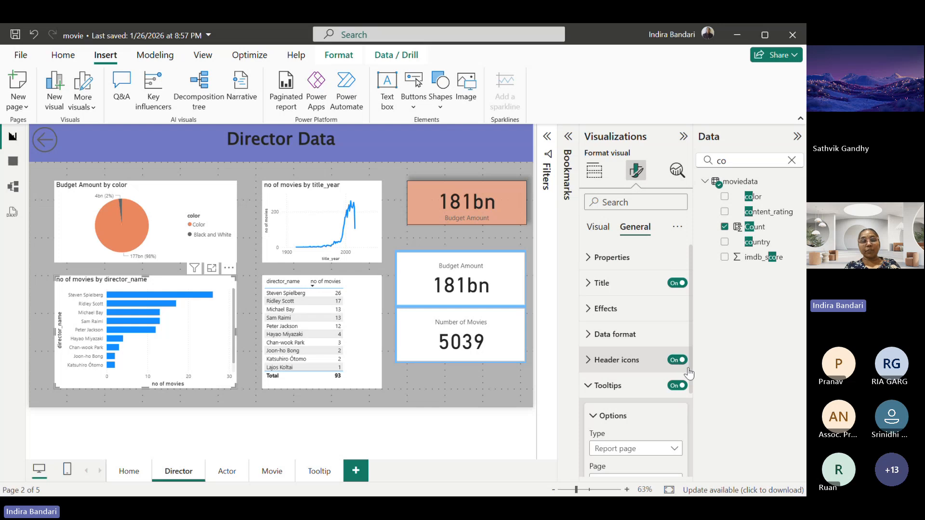
pyautogui.moveTo(692, 369); pyautogui.dragTo(692, 397)
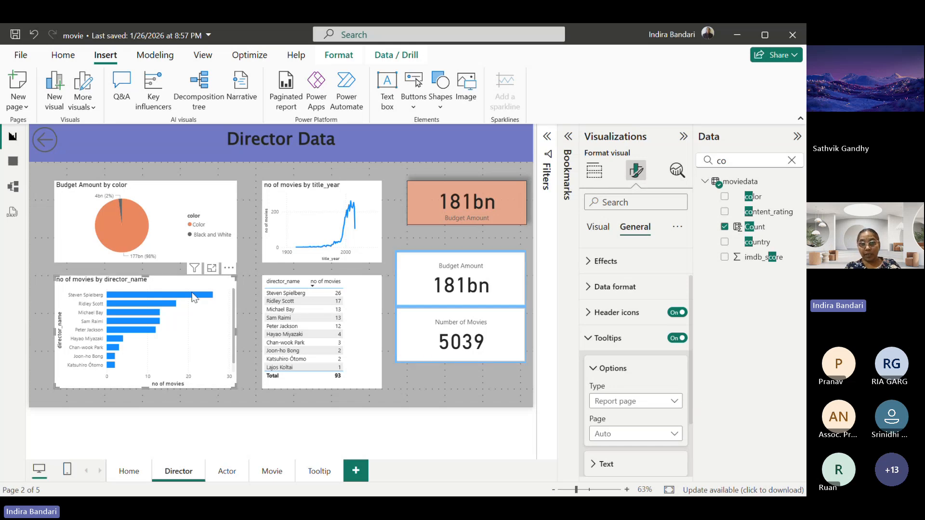
# Step: Set the bar chart's report page tooltip to the Tooltip page and preview it on the director bars
pyautogui.moveTo(193, 302)
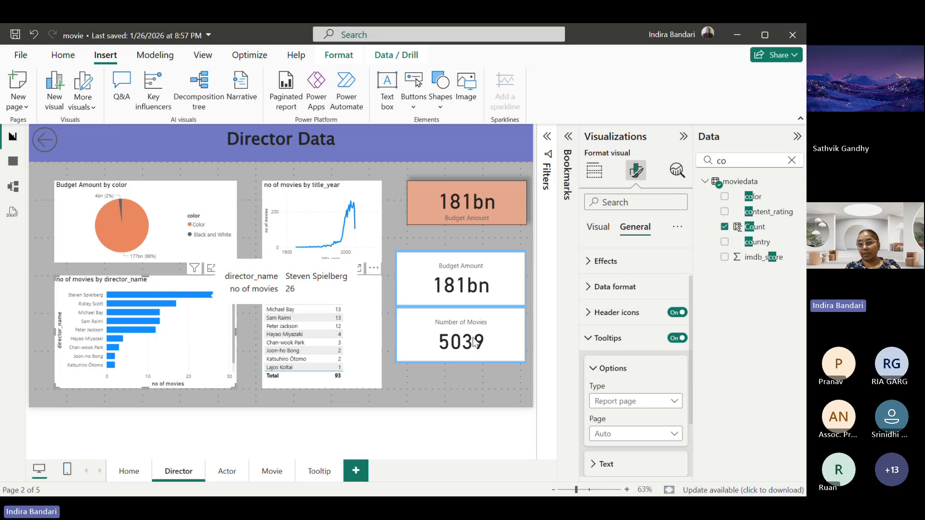
pyautogui.click(674, 407)
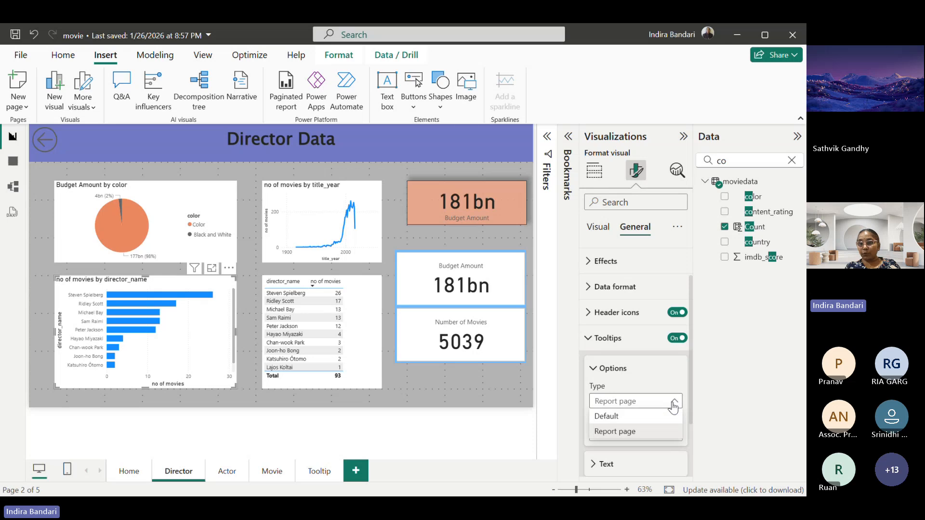
pyautogui.click(673, 409)
pyautogui.click(673, 408)
pyautogui.click(674, 408)
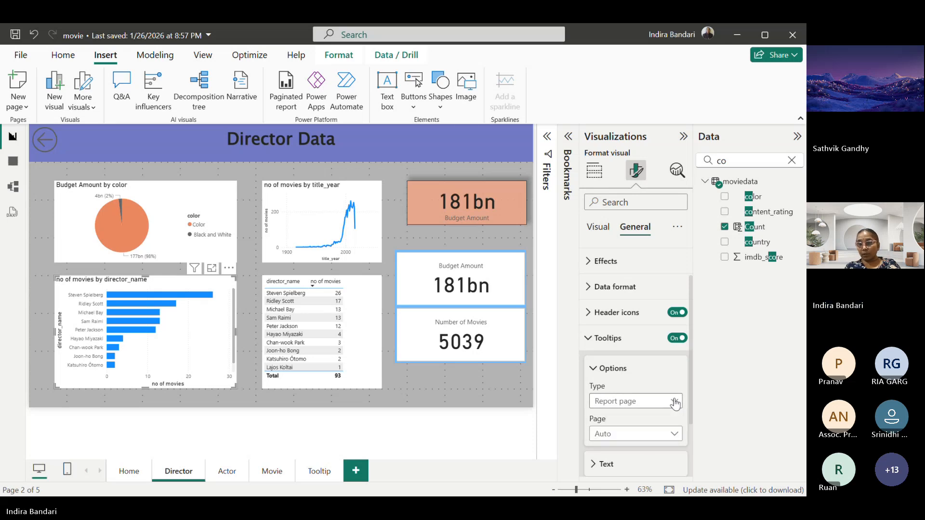
pyautogui.click(674, 434)
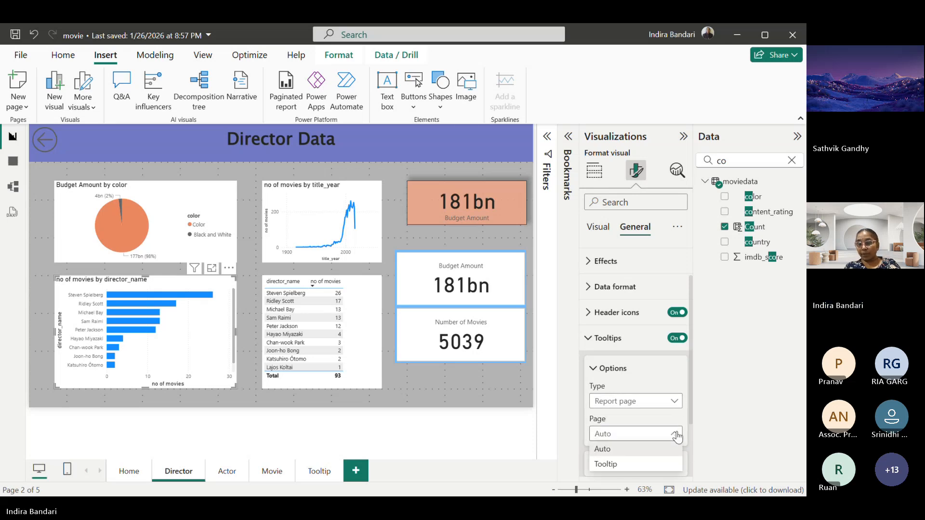
pyautogui.click(606, 465)
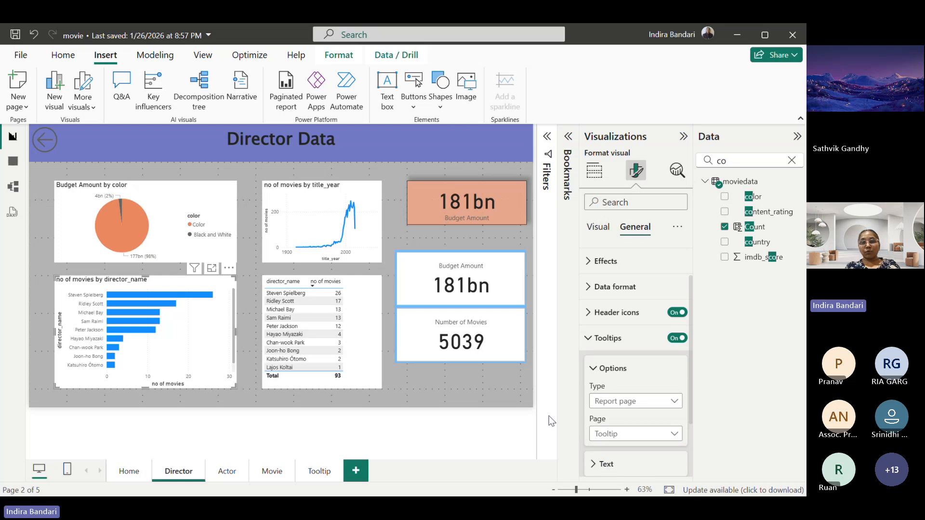
pyautogui.click(504, 430)
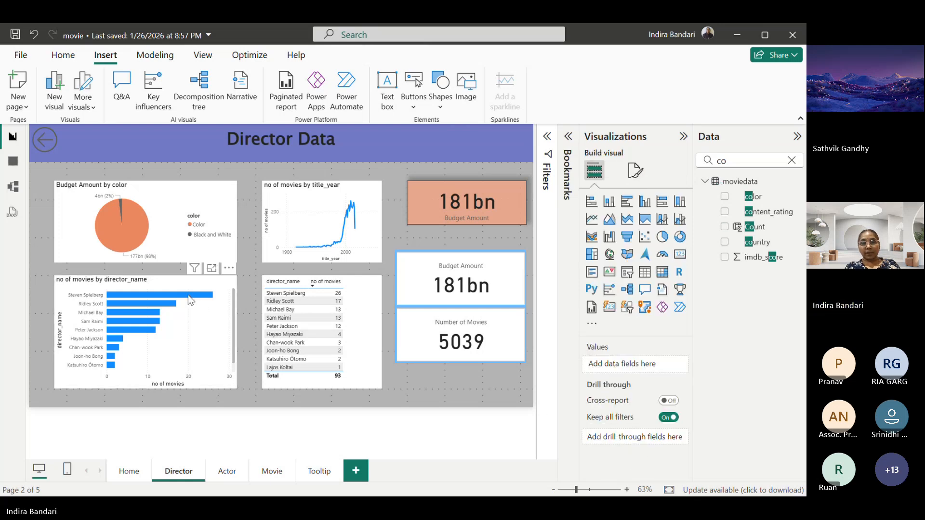
pyautogui.moveTo(187, 294)
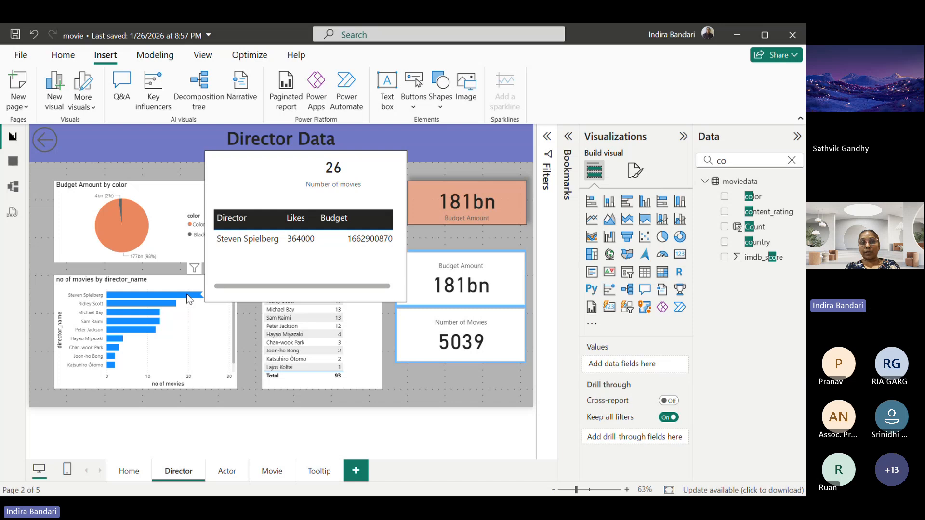
pyautogui.moveTo(147, 309)
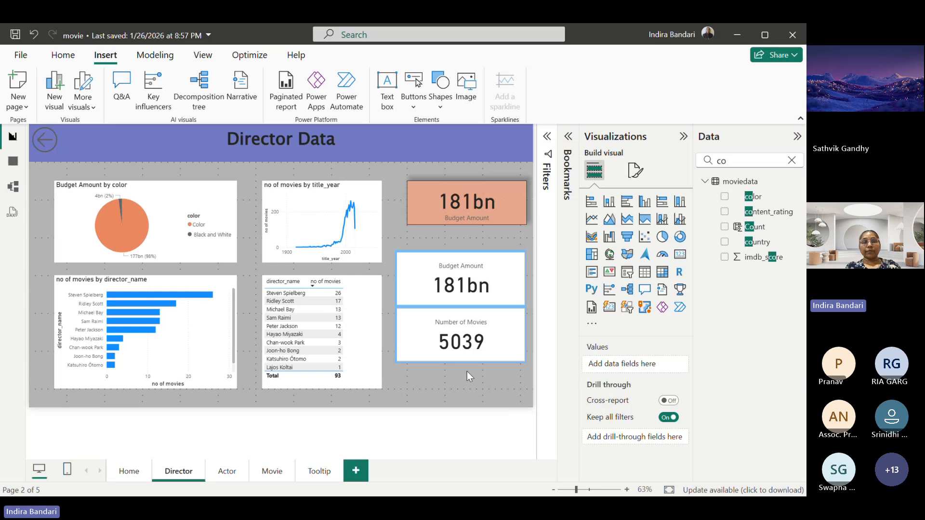
# Step: Narrow the orange Budget Amount card and shift it, the title_year line chart and the director table to the left
pyautogui.click(424, 194)
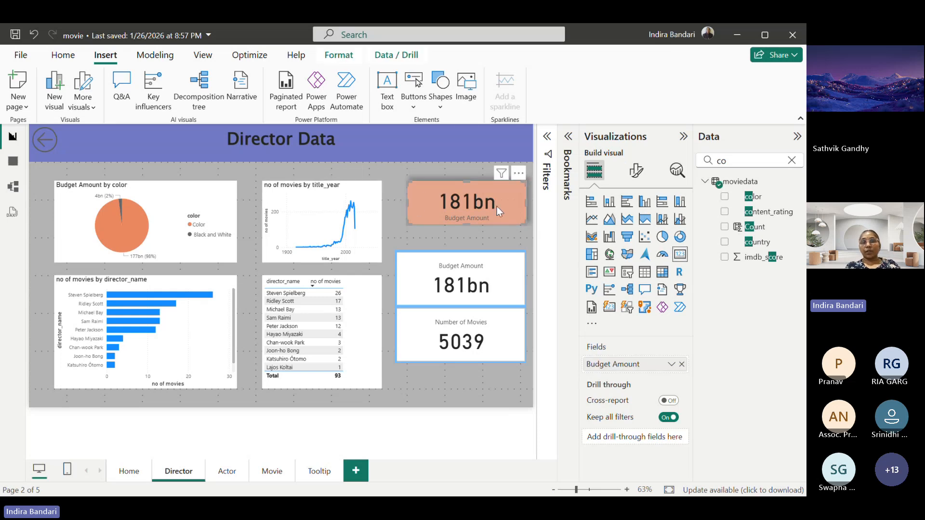
pyautogui.moveTo(519, 204); pyautogui.dragTo(484, 206)
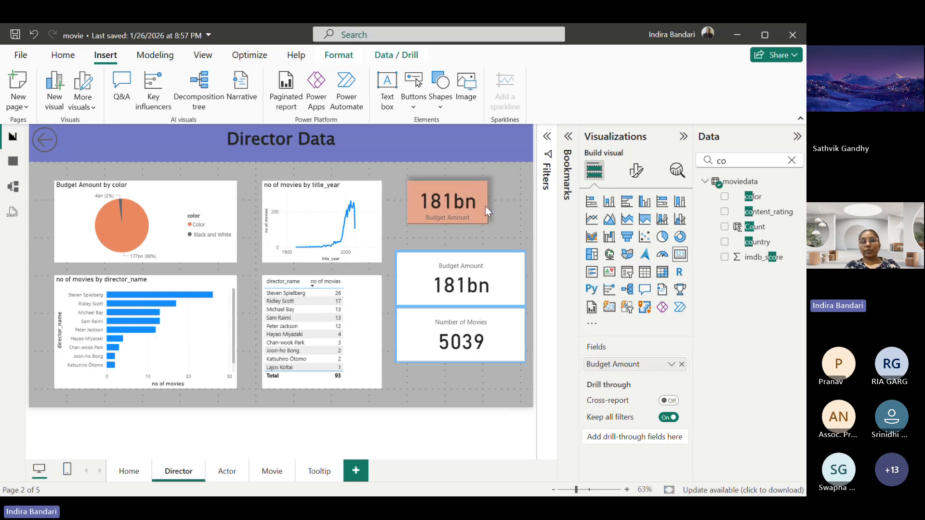
pyautogui.moveTo(414, 194); pyautogui.dragTo(397, 198)
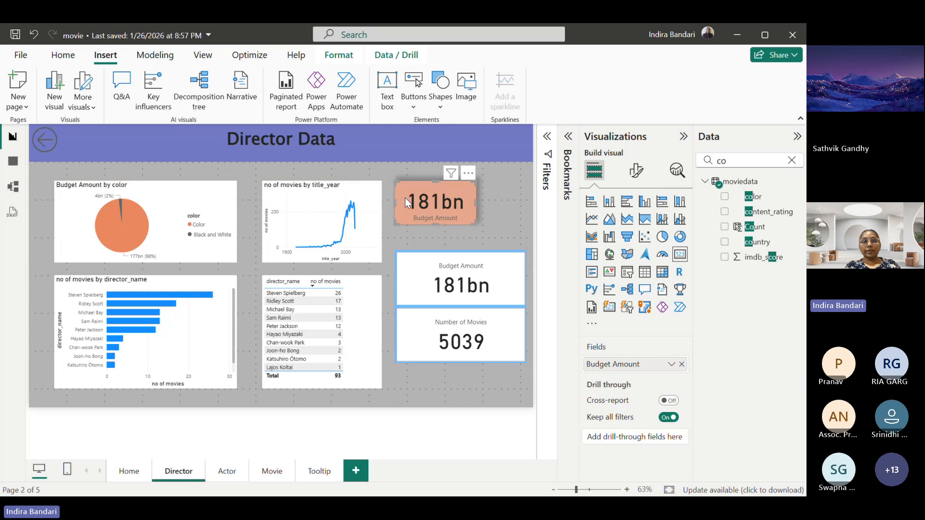
pyautogui.moveTo(282, 204); pyautogui.dragTo(279, 202)
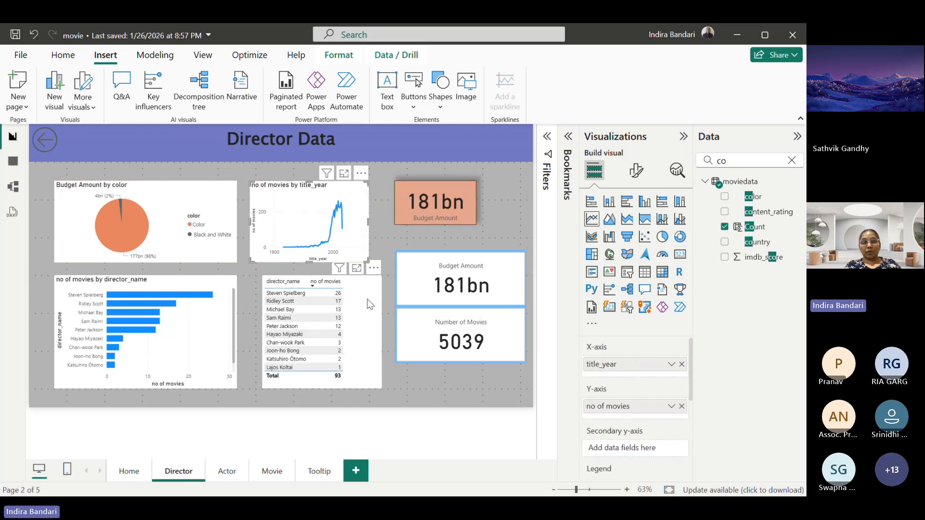
pyautogui.moveTo(368, 299)
pyautogui.mouseDown()
pyautogui.moveTo(348, 297)
pyautogui.moveTo(359, 302)
pyautogui.mouseUp()
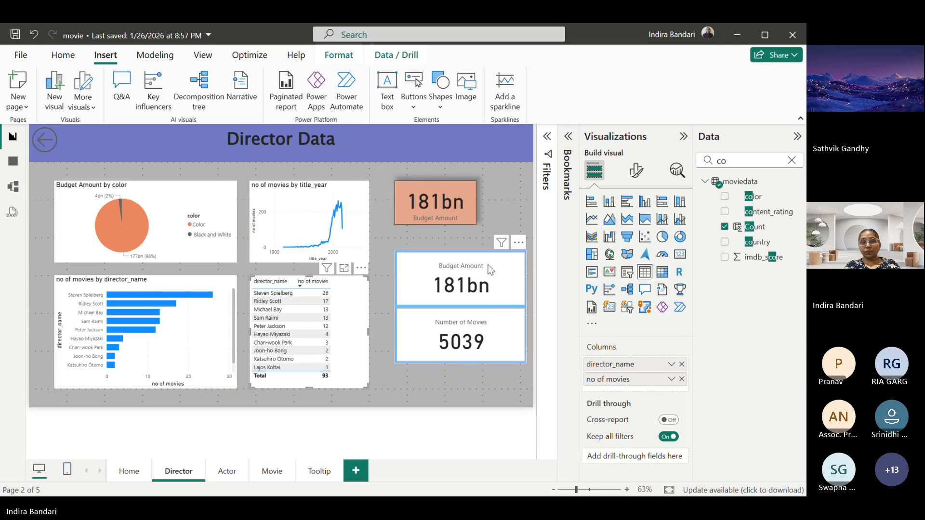
# Step: Move the orange card and the two-value card to the right edge of the report canvas and narrow the two-value card to a similar width
pyautogui.moveTo(508, 270); pyautogui.dragTo(490, 275)
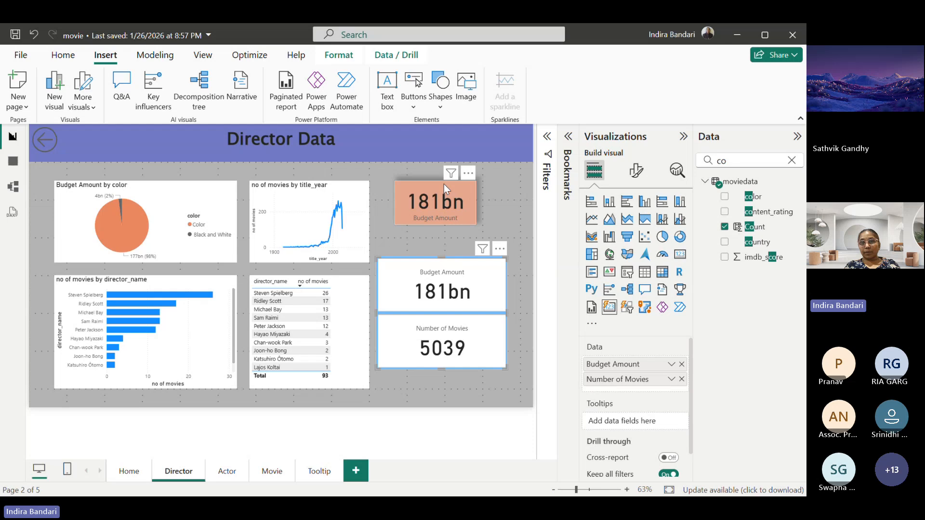
pyautogui.moveTo(444, 184); pyautogui.dragTo(494, 184)
pyautogui.moveTo(430, 271); pyautogui.dragTo(455, 277)
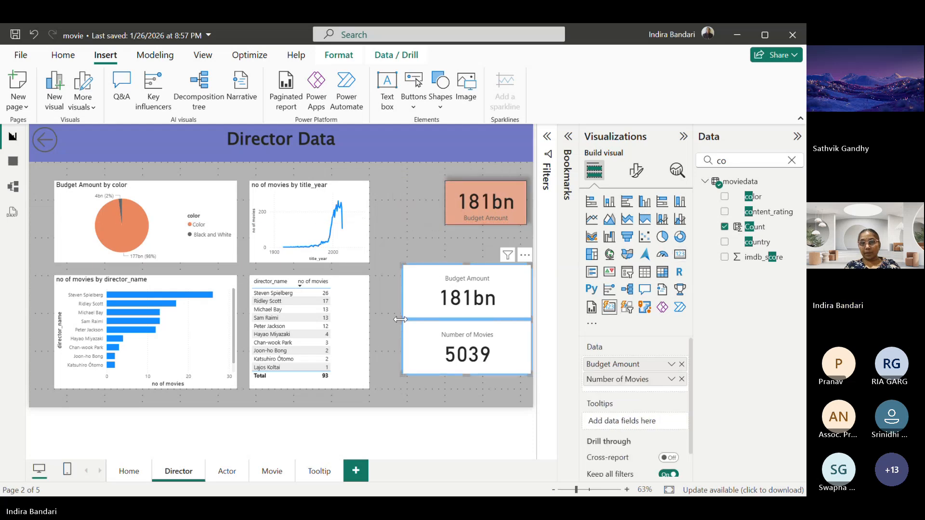
pyautogui.moveTo(400, 320); pyautogui.dragTo(441, 319)
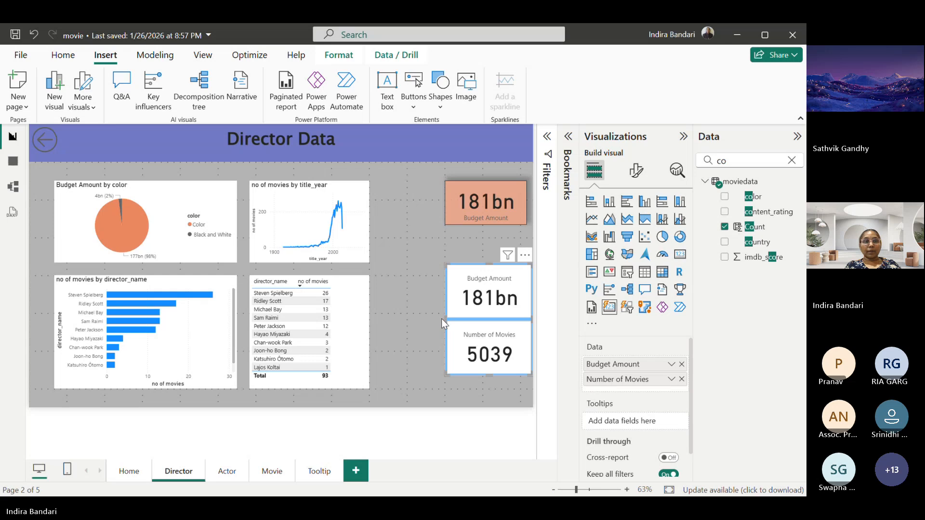
# Step: Shift the pie chart, line chart, bar chart and director table together to the right, freeing space along the canvas's left edge
pyautogui.click(172, 202)
pyautogui.keyDown('ctrl'); pyautogui.click(360, 215); pyautogui.keyUp('ctrl')
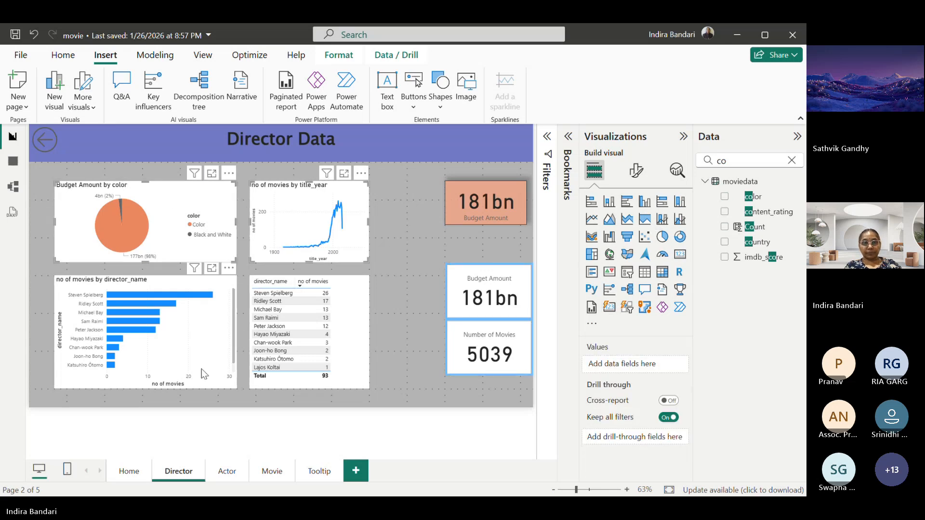
pyautogui.keyDown('ctrl'); pyautogui.click(218, 386); pyautogui.keyUp('ctrl')
pyautogui.keyDown('ctrl'); pyautogui.click(361, 367); pyautogui.keyUp('ctrl')
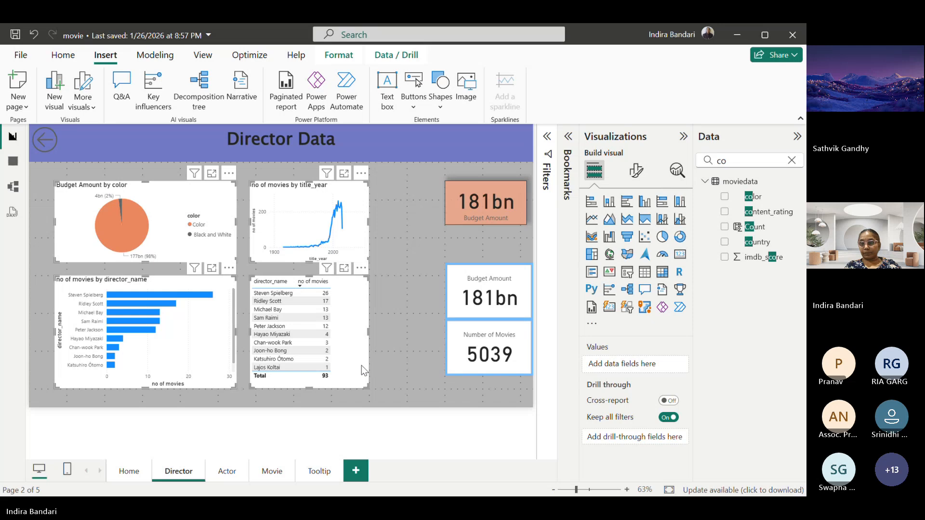
pyautogui.press('Right')
pyautogui.press('Right')
pyautogui.press('Right')
pyautogui.press('Right')
pyautogui.press('Right')
pyautogui.press('Right')
pyautogui.press('Right')
pyautogui.press('Right')
pyautogui.press('Right')
pyautogui.press('Right')
pyautogui.press('Right')
pyautogui.press('Right')
pyautogui.press('Right')
pyautogui.press('Right')
pyautogui.press('Right')
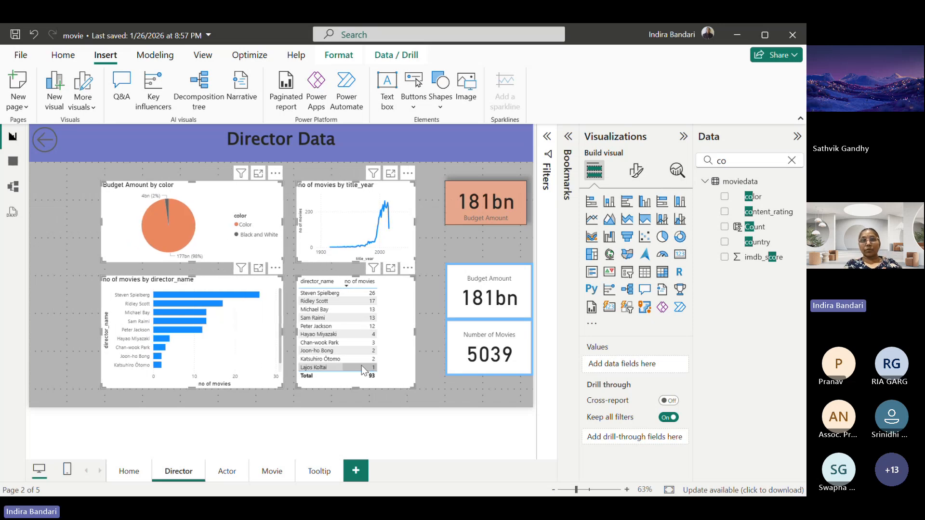
pyautogui.press('Right')
pyautogui.press('Right')
pyautogui.press('Right')
pyautogui.press('Right')
pyautogui.press('Right')
pyautogui.press('Right')
pyautogui.press('Right')
pyautogui.press('Right')
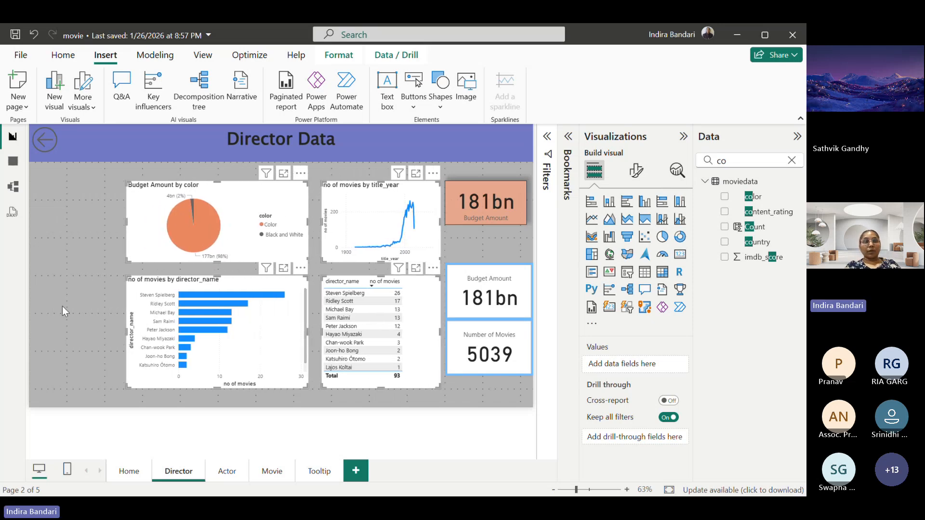
pyautogui.click(54, 273)
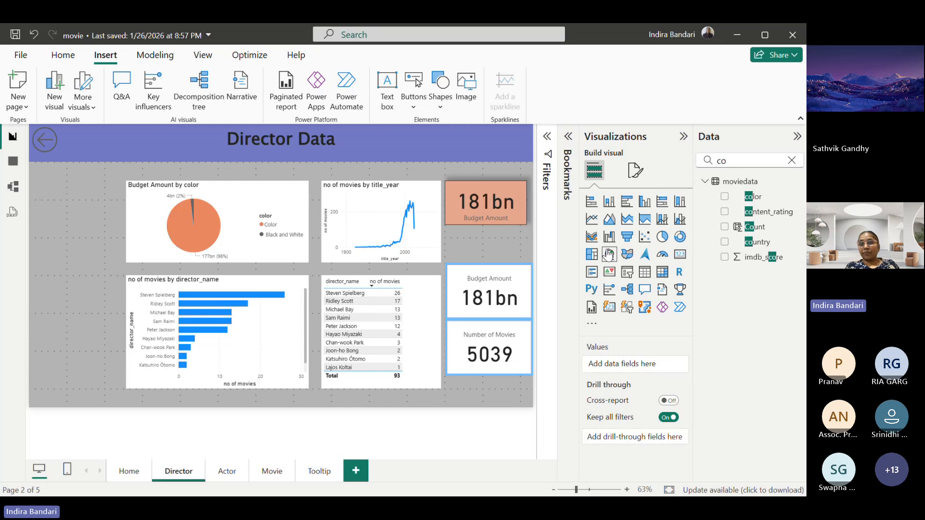
# Step: Add a title_year slicer in the free space beside the pie chart and shrink it to fit
pyautogui.click(627, 273)
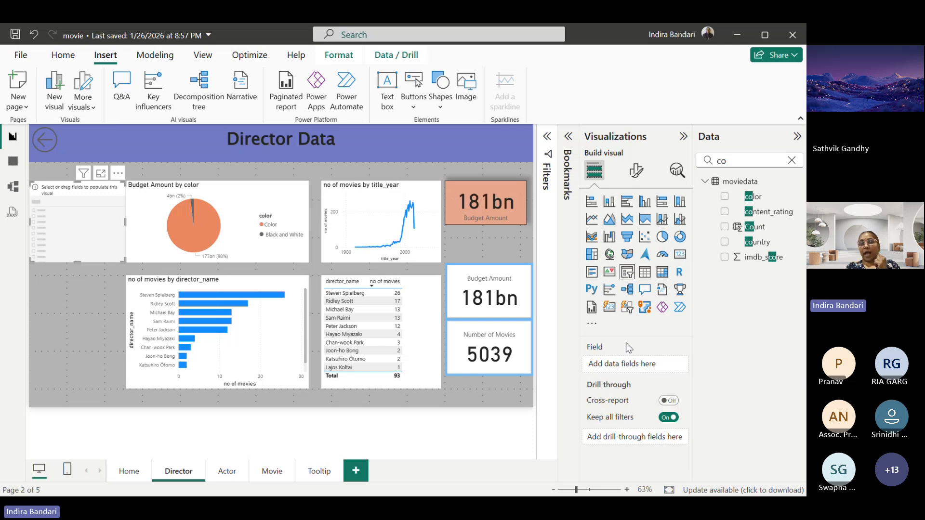
pyautogui.doubleClick(705, 161)
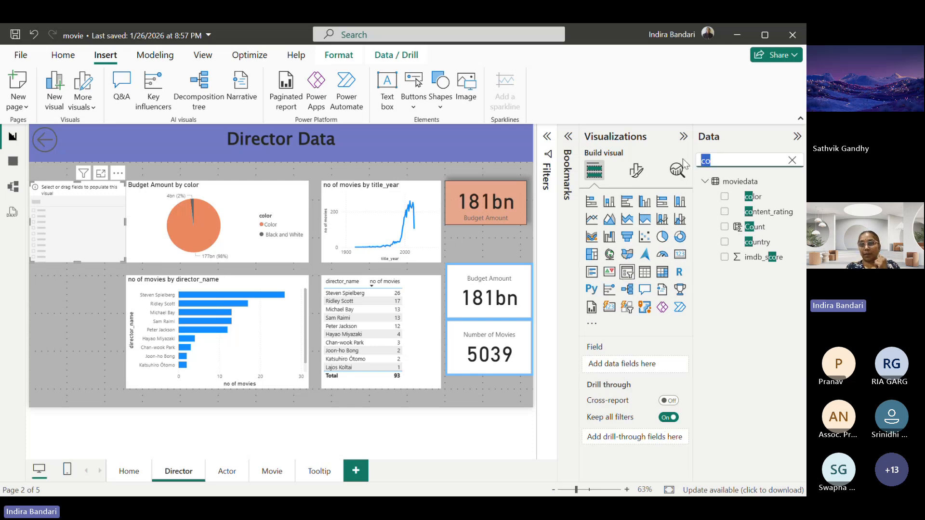
pyautogui.press('BackSpace')
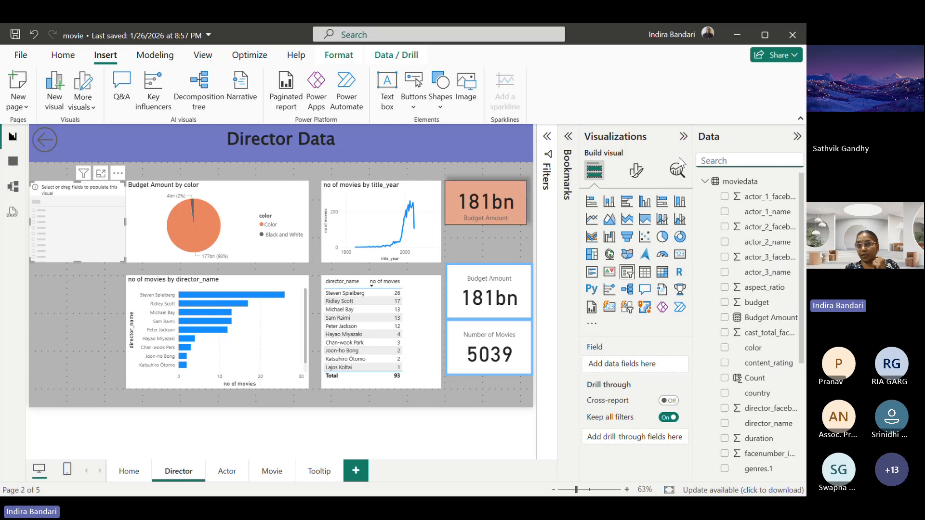
pyautogui.moveTo(804, 260); pyautogui.dragTo(805, 306)
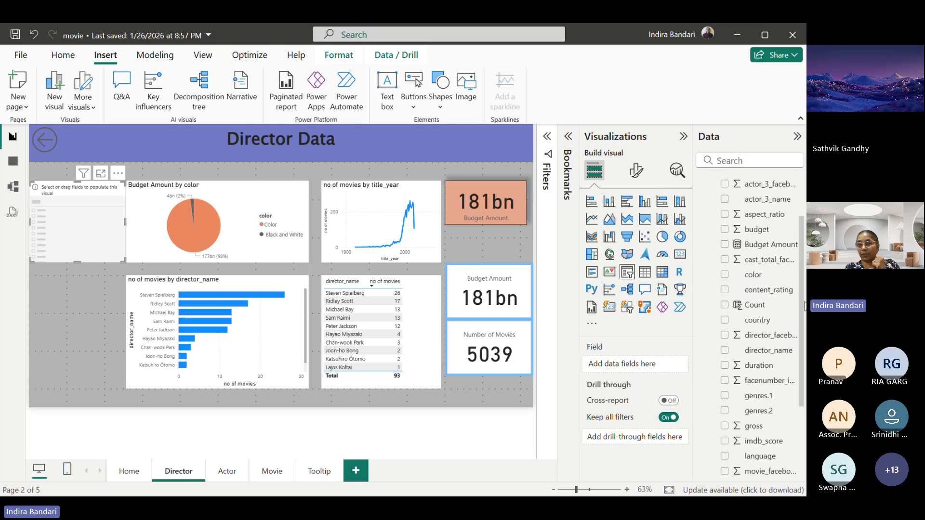
pyautogui.scroll(-5, 753, 419)
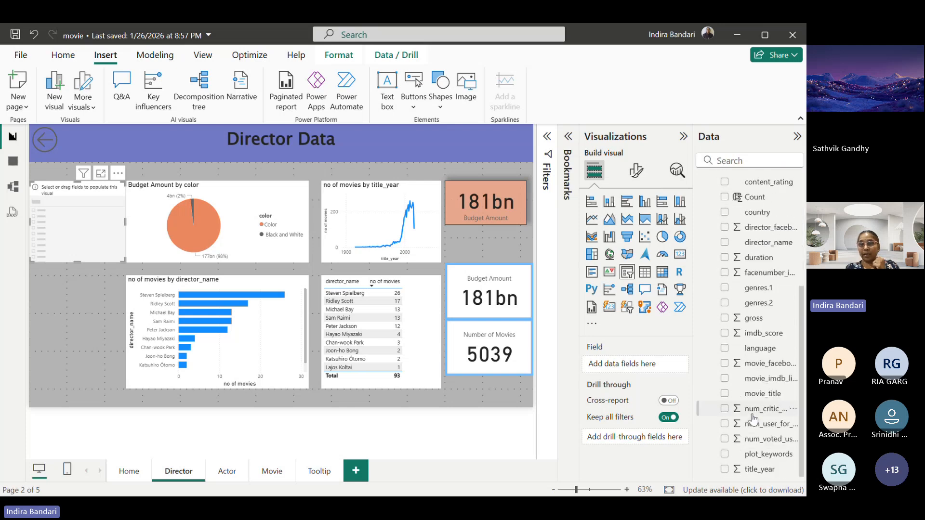
pyautogui.click(725, 470)
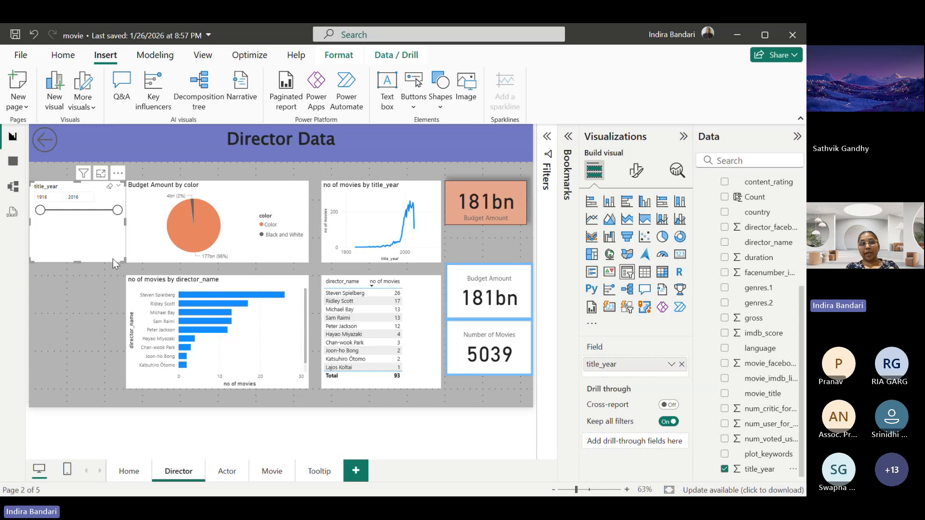
pyautogui.moveTo(125, 262); pyautogui.dragTo(102, 250)
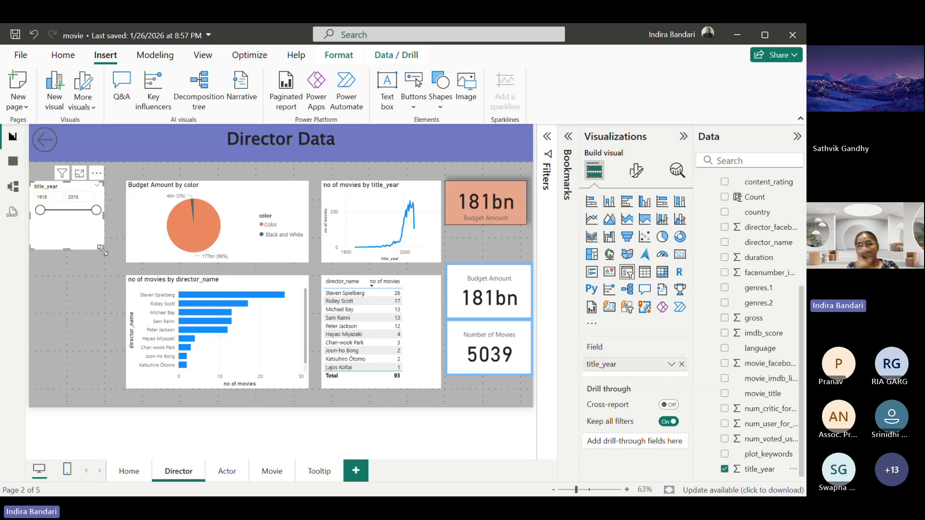
# Step: Set the title_year slicer's style to Dropdown and expand its list of years
pyautogui.click(637, 173)
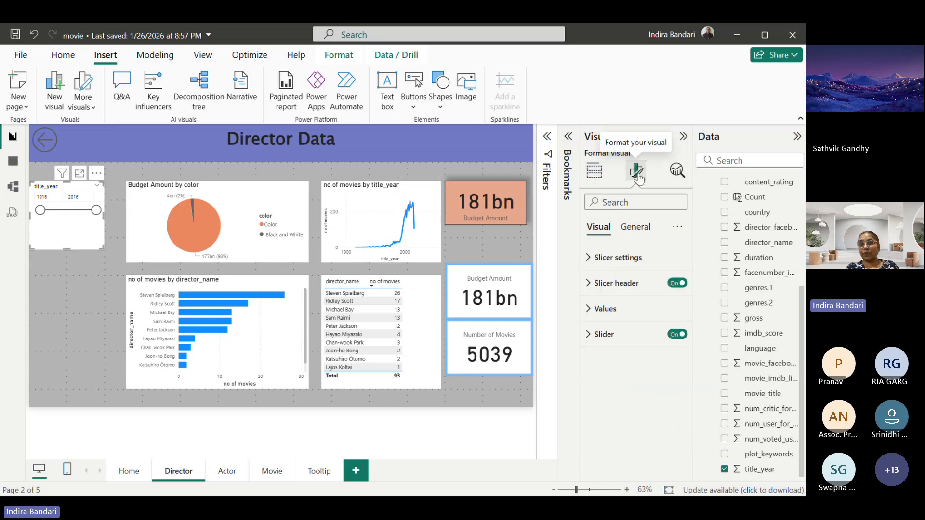
pyautogui.click(603, 260)
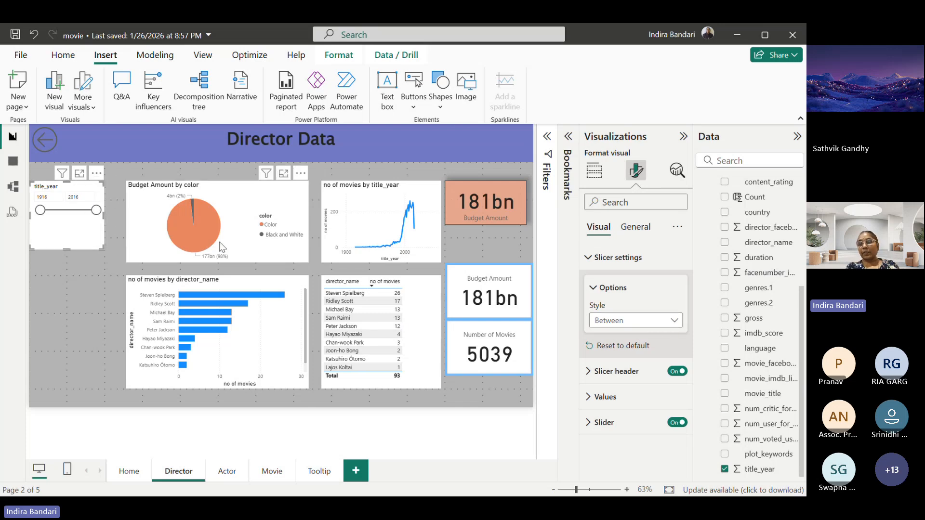
pyautogui.click(677, 322)
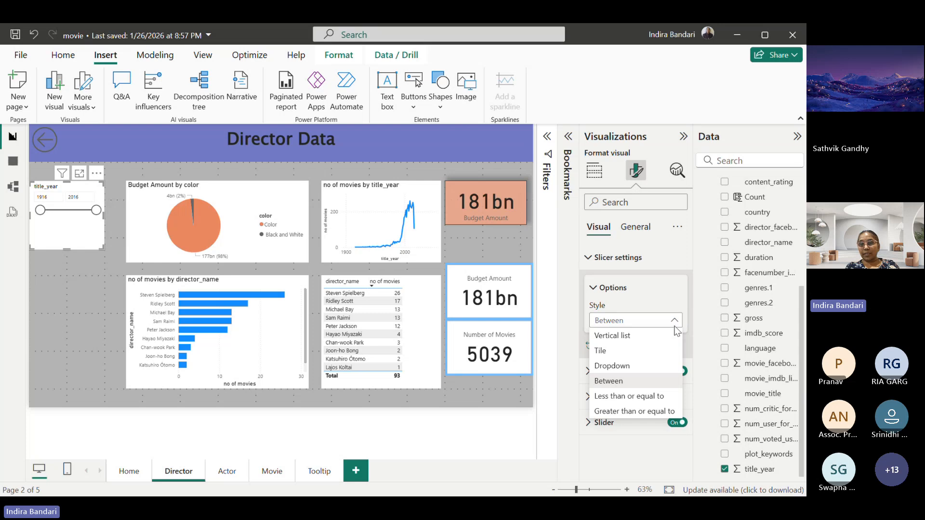
pyautogui.click(625, 367)
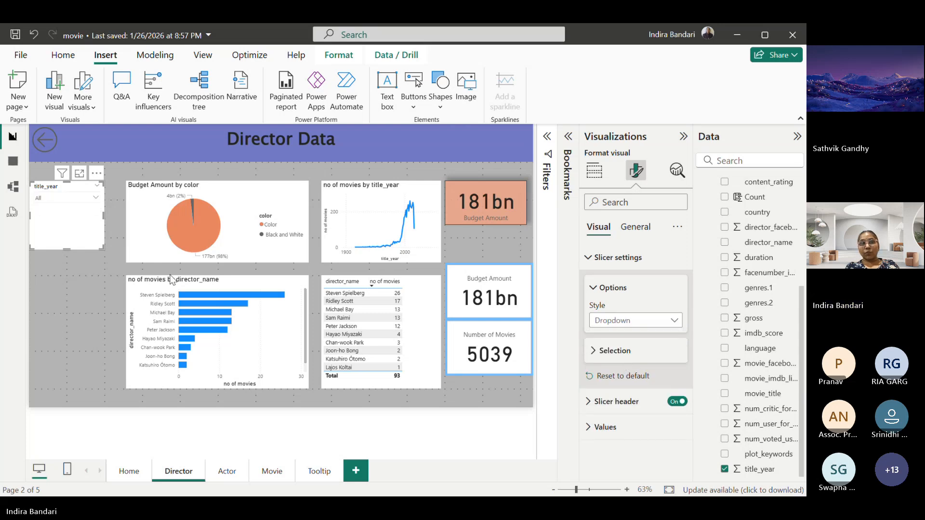
pyautogui.click(95, 199)
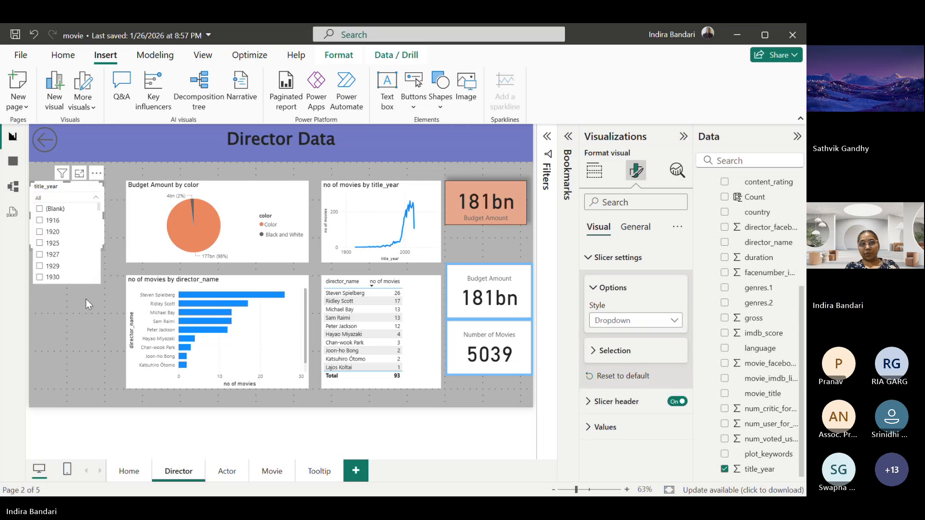
# Step: Try the Tile style on the title_year slicer, stretched down level with the bar chart's lower edge, and return it to Dropdown
pyautogui.click(677, 321)
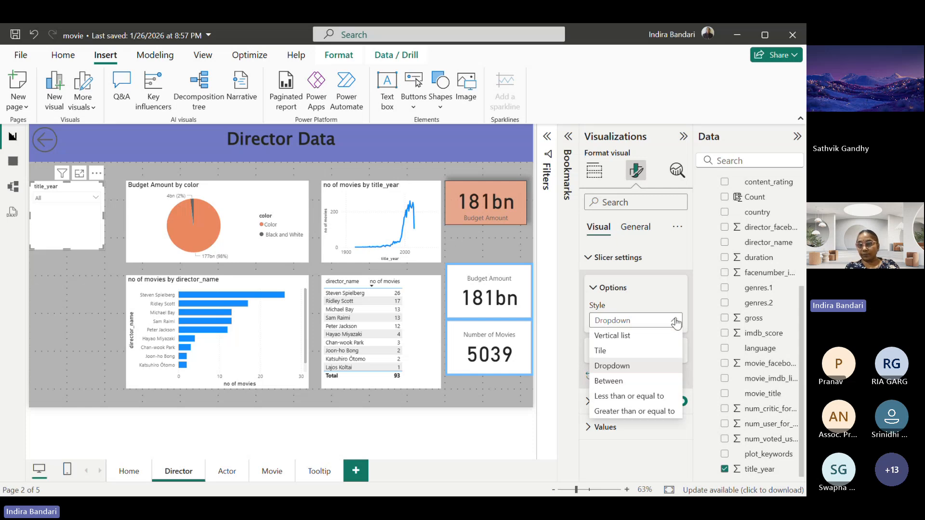
pyautogui.click(607, 351)
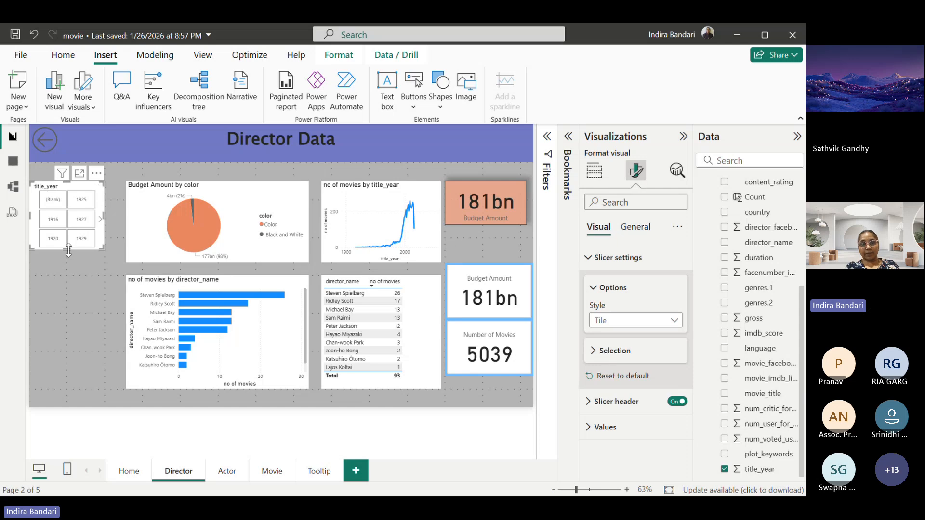
pyautogui.moveTo(69, 252); pyautogui.dragTo(76, 386)
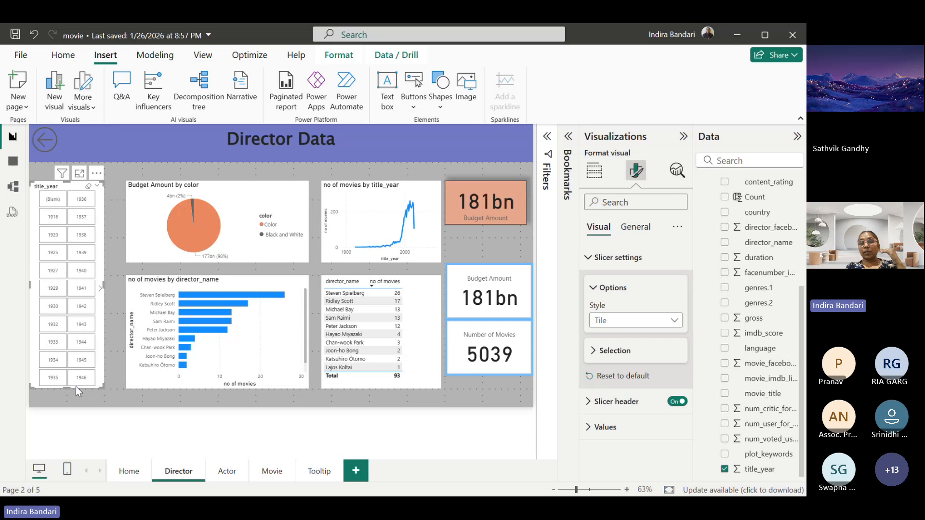
pyautogui.click(674, 322)
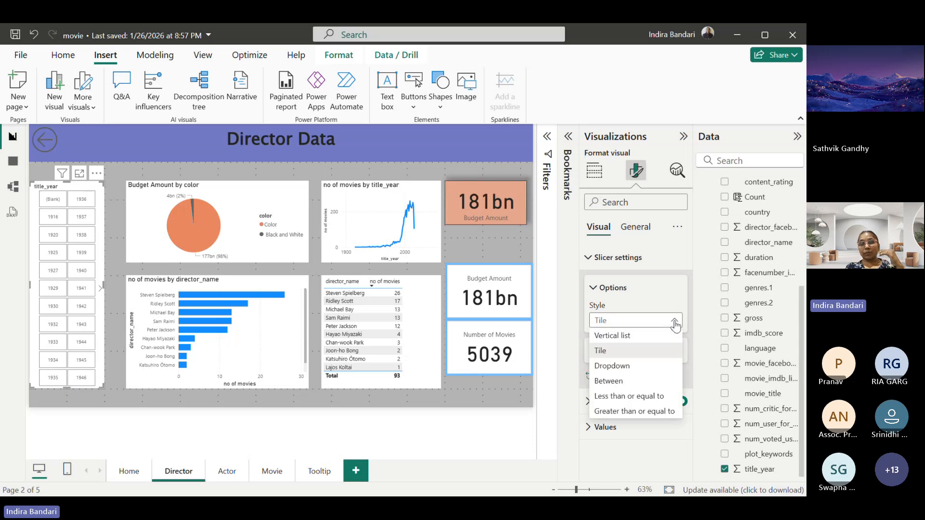
pyautogui.click(627, 371)
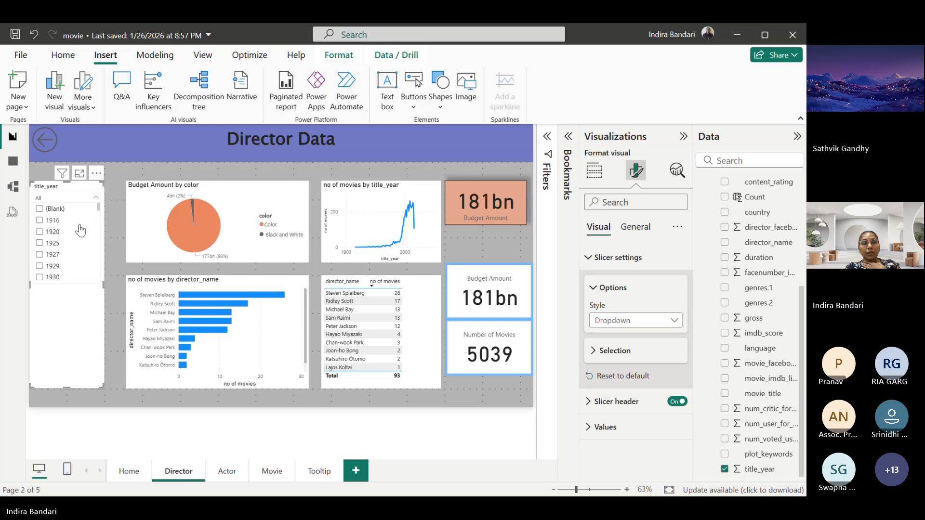
# Step: Try filtering the Director page by title_year 1930, 1929 and 1925, and clear the year selection
pyautogui.click(71, 278)
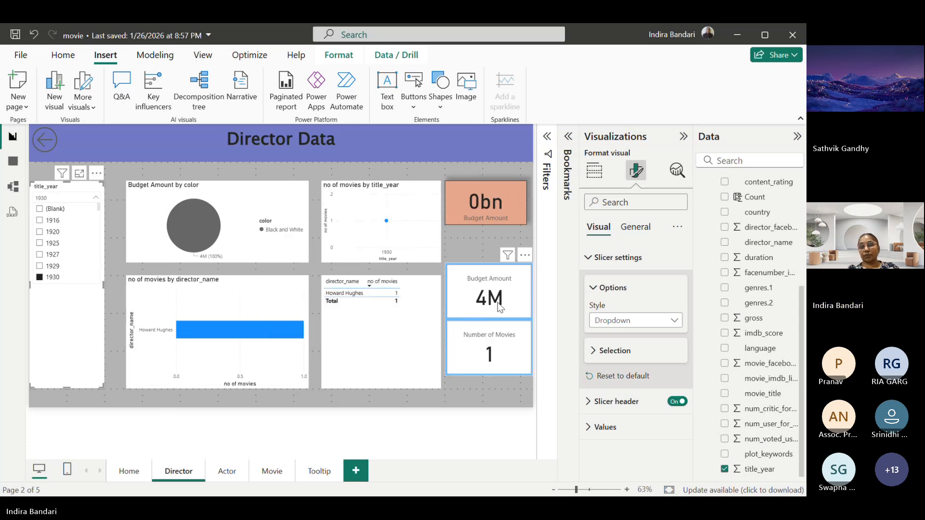
pyautogui.click(40, 266)
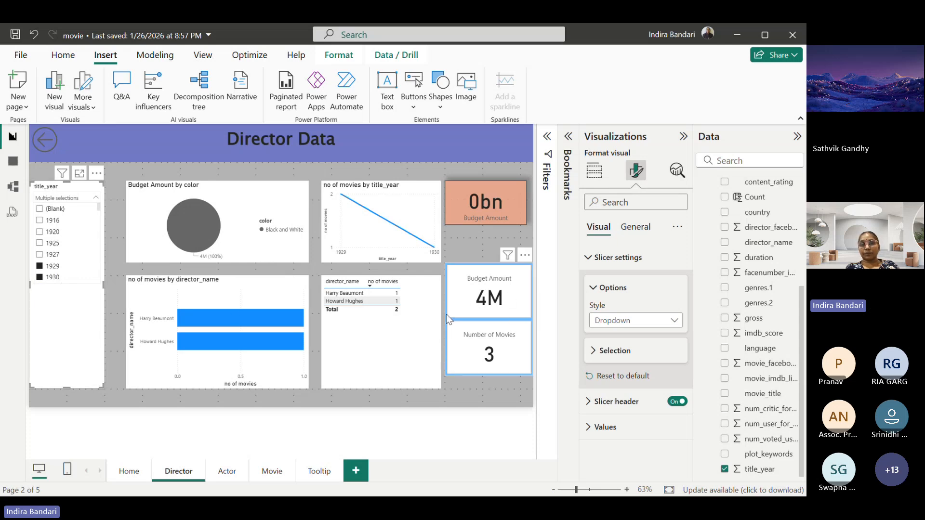
pyautogui.click(40, 244)
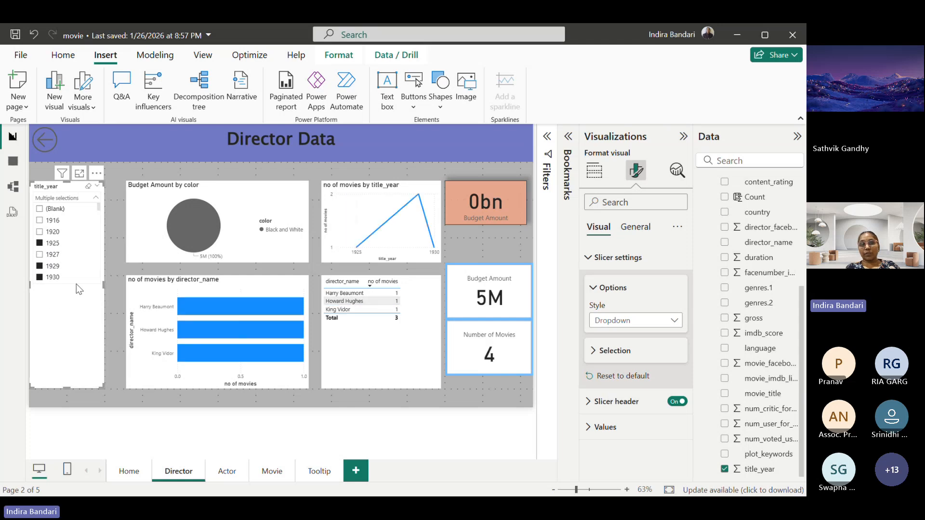
pyautogui.click(39, 244)
pyautogui.click(96, 198)
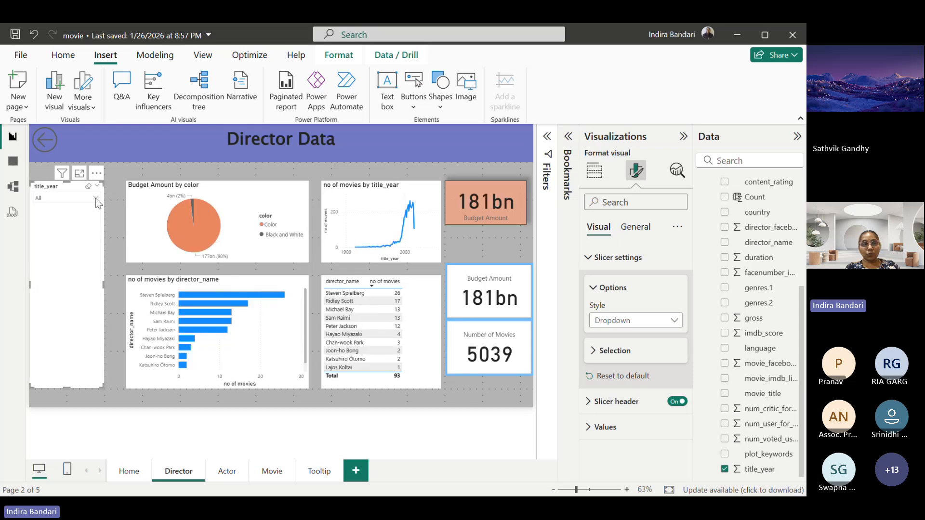
# Step: Shorten the title_year slicer so its frame ends just below the expanded year list
pyautogui.click(96, 199)
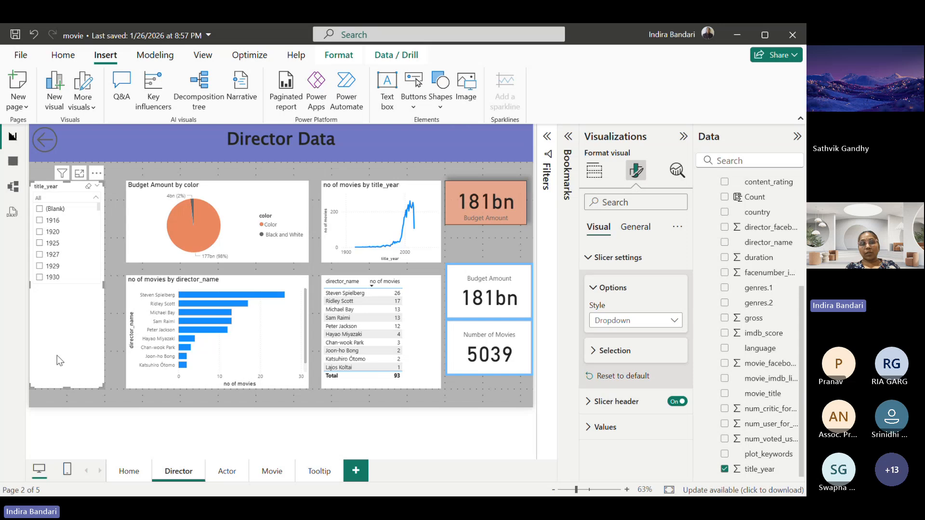
pyautogui.moveTo(67, 388); pyautogui.dragTo(63, 298)
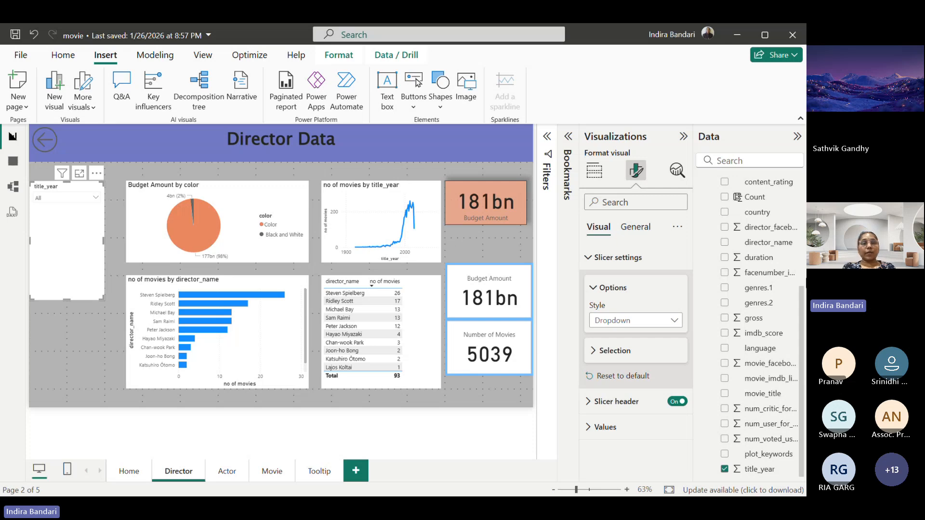
# Step: Review the country column's values in the moviedata table and set its data category to Country
pyautogui.click(13, 162)
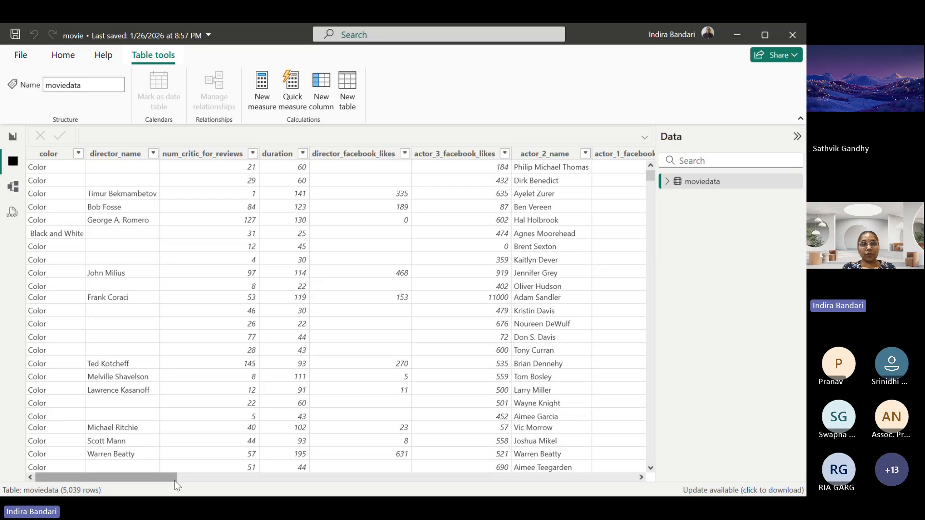
pyautogui.moveTo(161, 481); pyautogui.dragTo(506, 477)
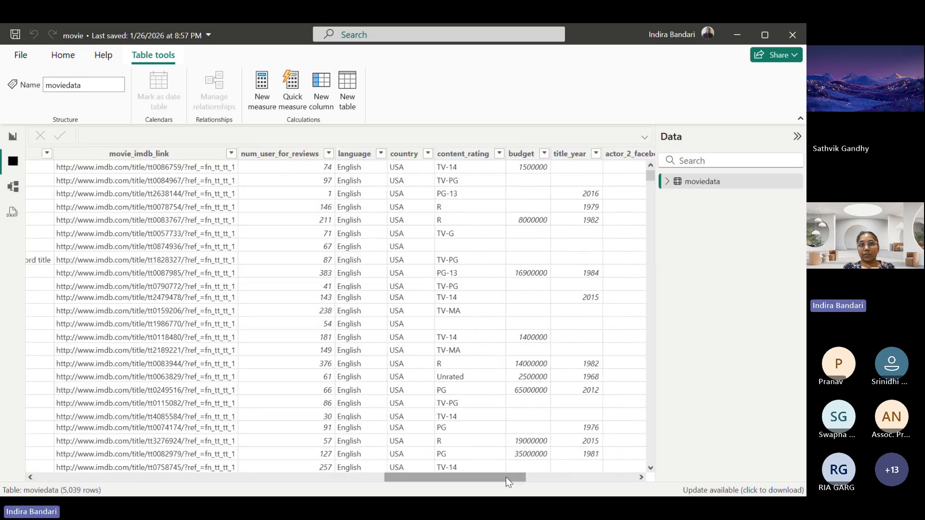
pyautogui.click(410, 158)
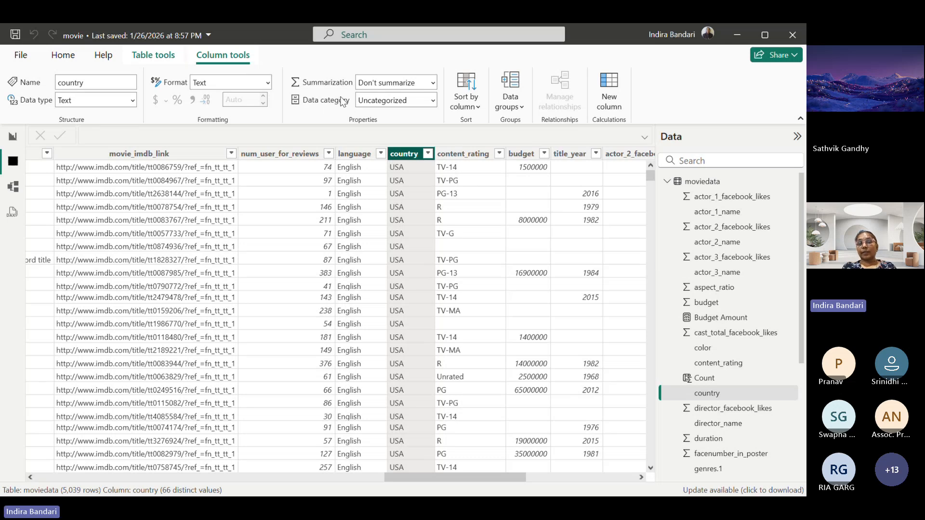
pyautogui.click(434, 100)
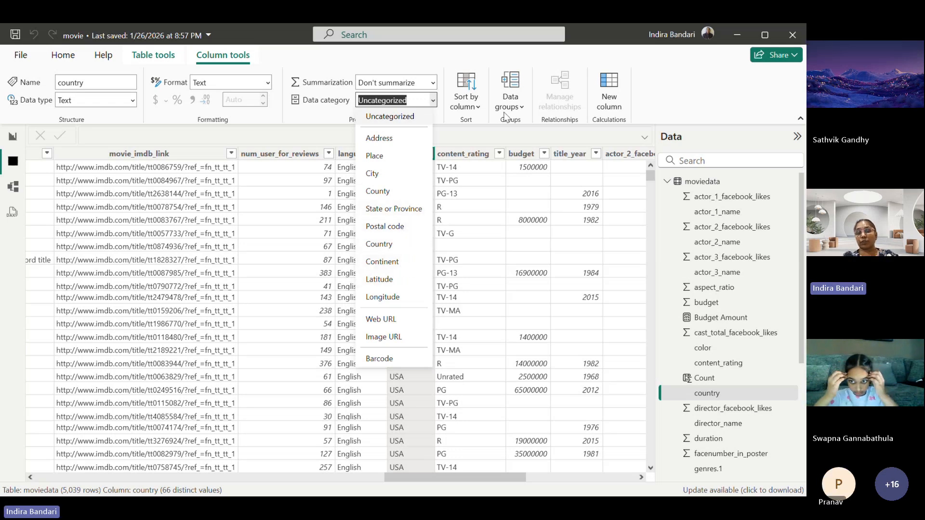
pyautogui.click(507, 138)
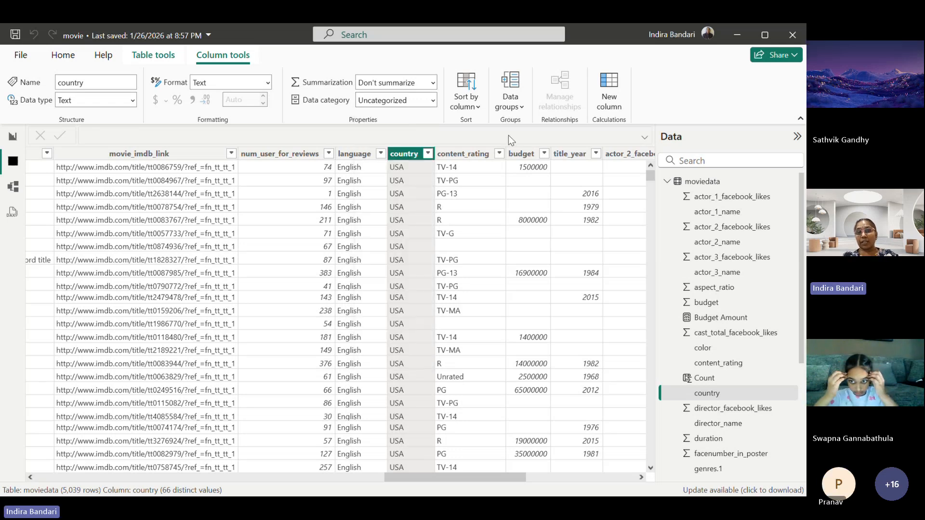
pyautogui.click(428, 153)
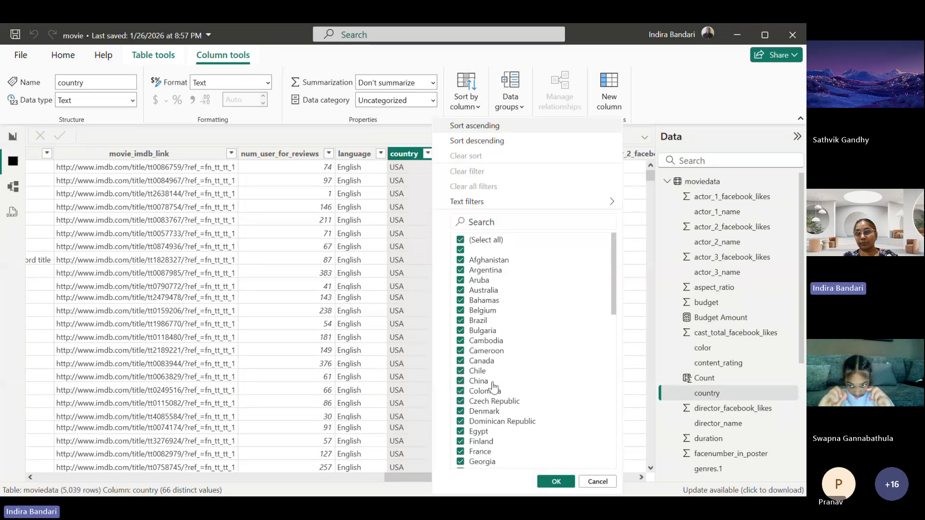
pyautogui.click(598, 483)
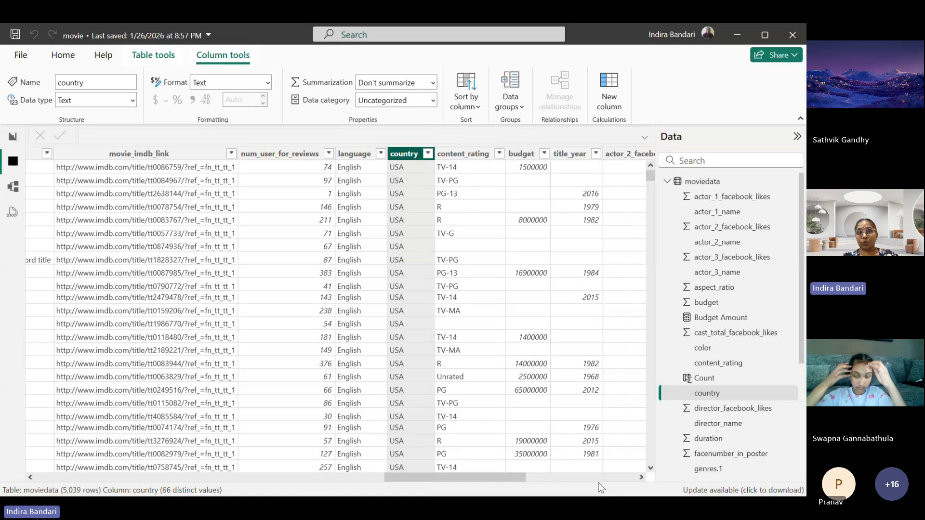
pyautogui.click(433, 100)
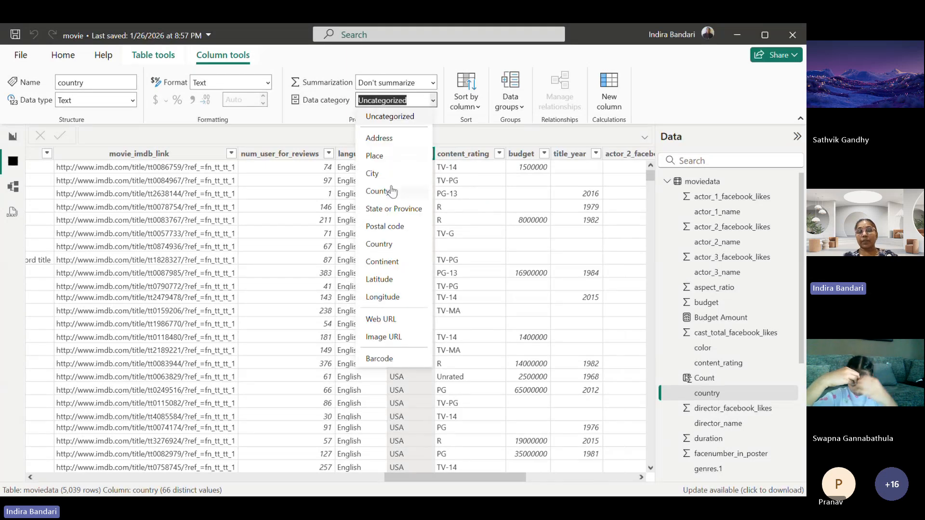
pyautogui.click(383, 244)
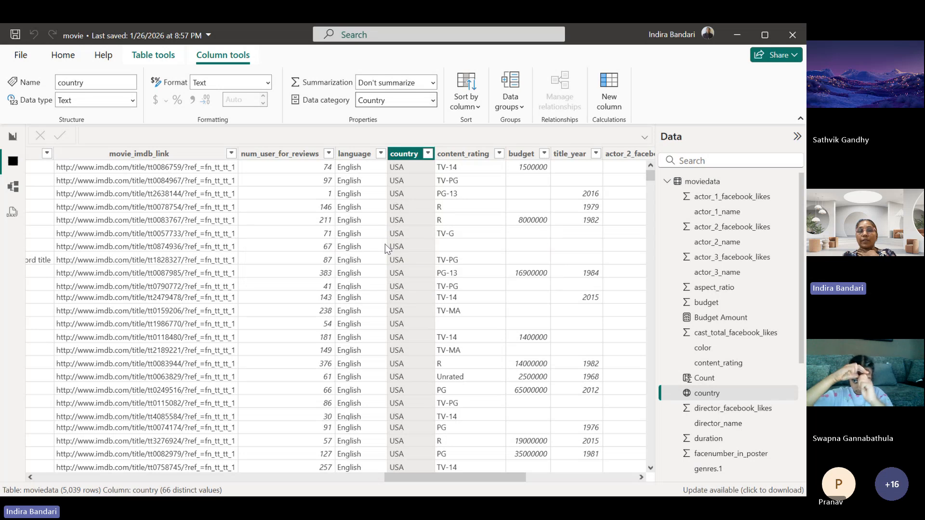
pyautogui.click(398, 129)
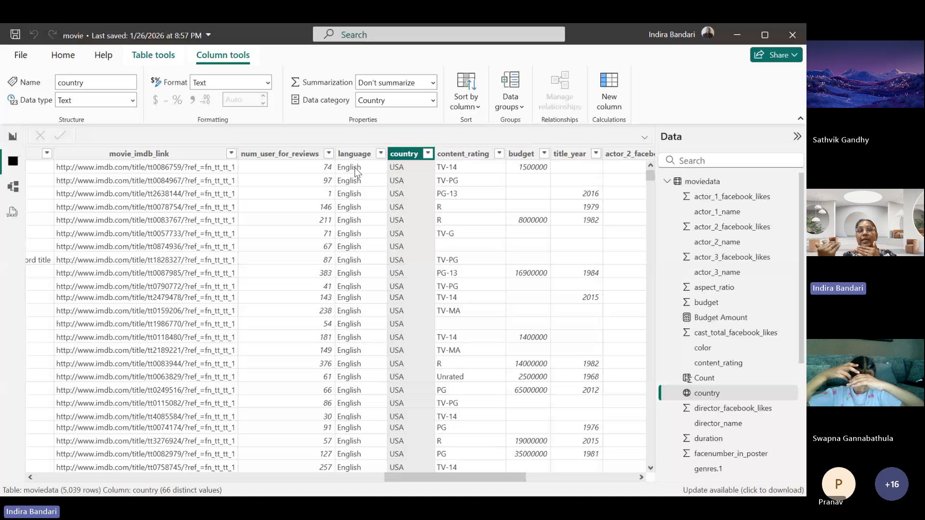
# Step: Add a new report page and place an empty map visual near the middle of its canvas
pyautogui.click(13, 136)
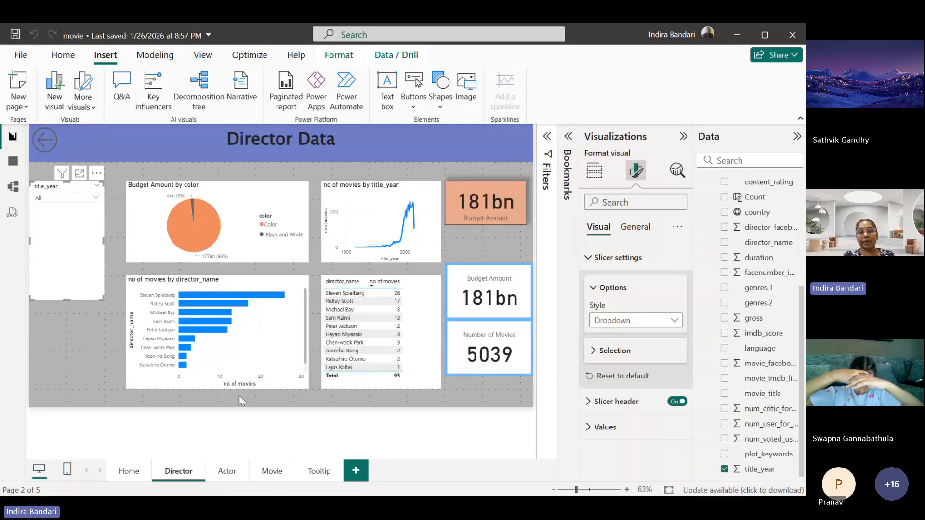
pyautogui.click(357, 471)
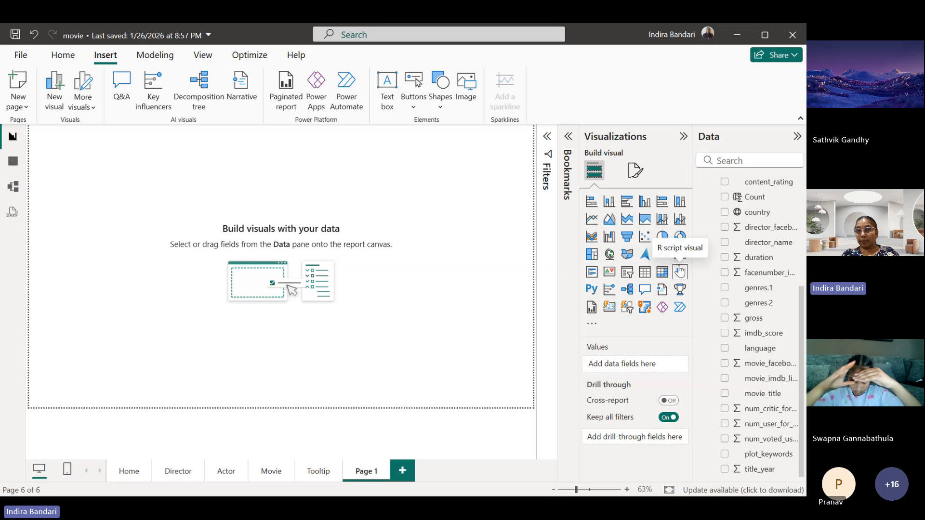
pyautogui.click(609, 256)
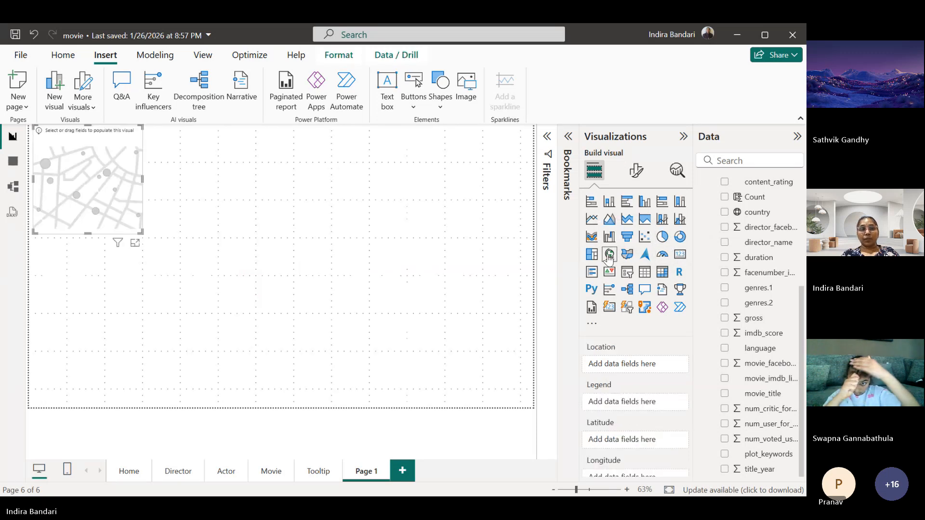
pyautogui.moveTo(68, 166); pyautogui.dragTo(172, 248)
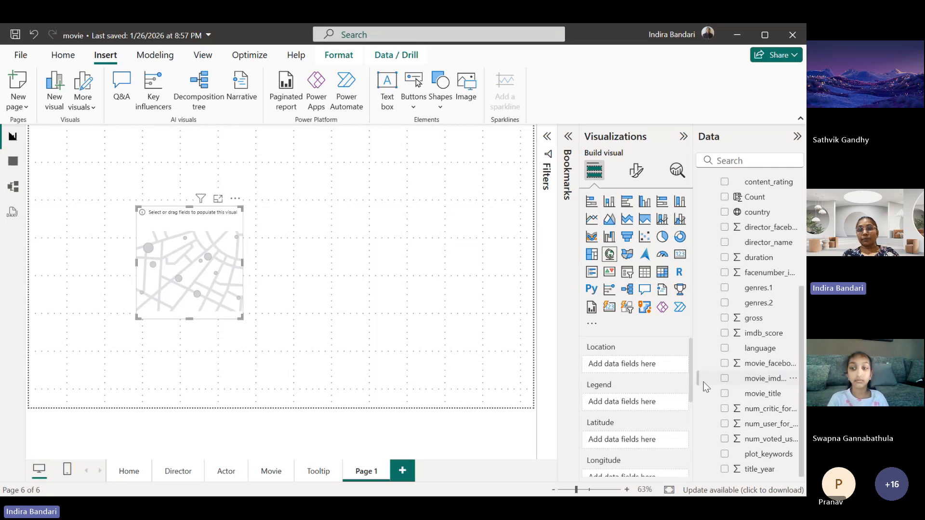
# Step: Use country as the map's location and Count as its bubble size, and enlarge the visual to show the whole world
pyautogui.moveTo(756, 217); pyautogui.dragTo(630, 366)
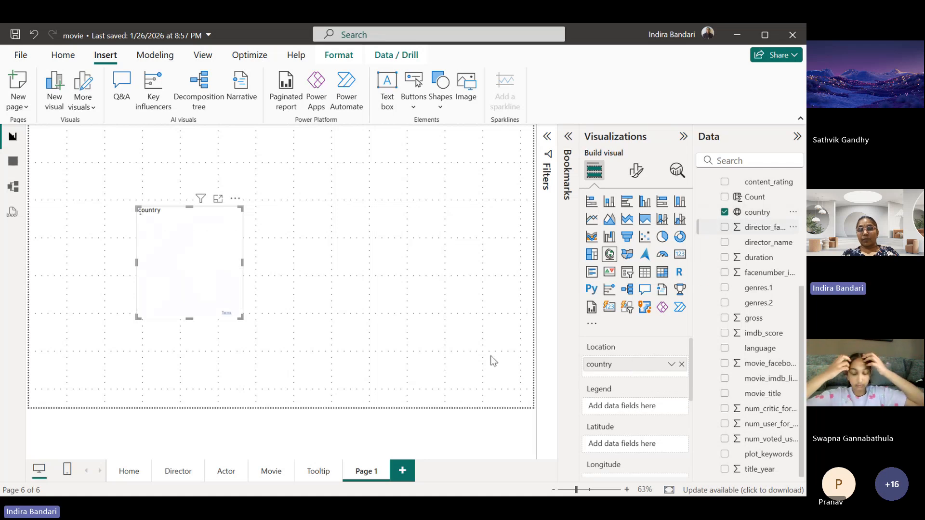
pyautogui.moveTo(239, 318); pyautogui.dragTo(392, 355)
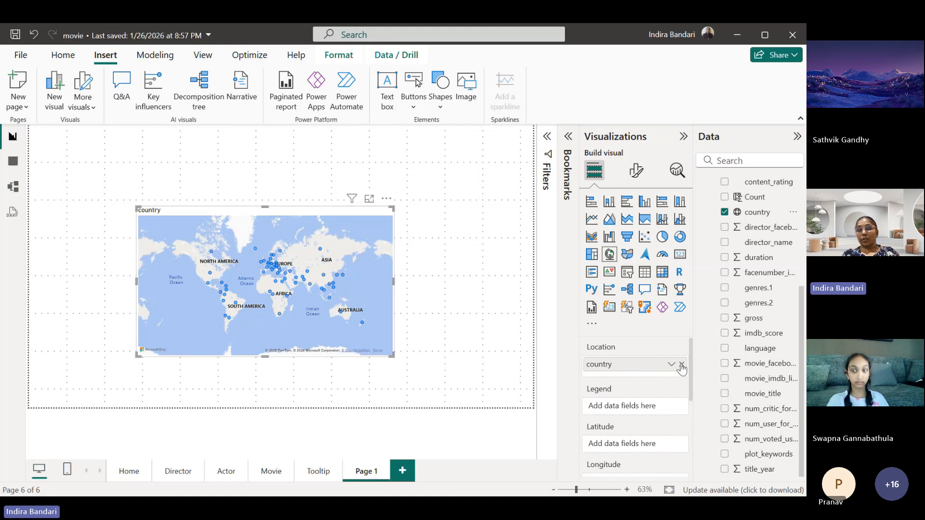
pyautogui.moveTo(690, 351); pyautogui.dragTo(688, 395)
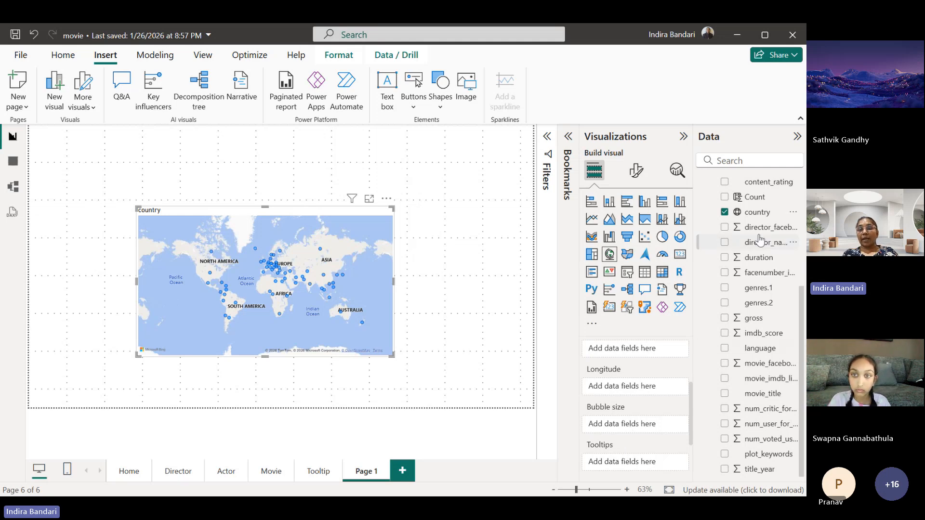
pyautogui.click(725, 197)
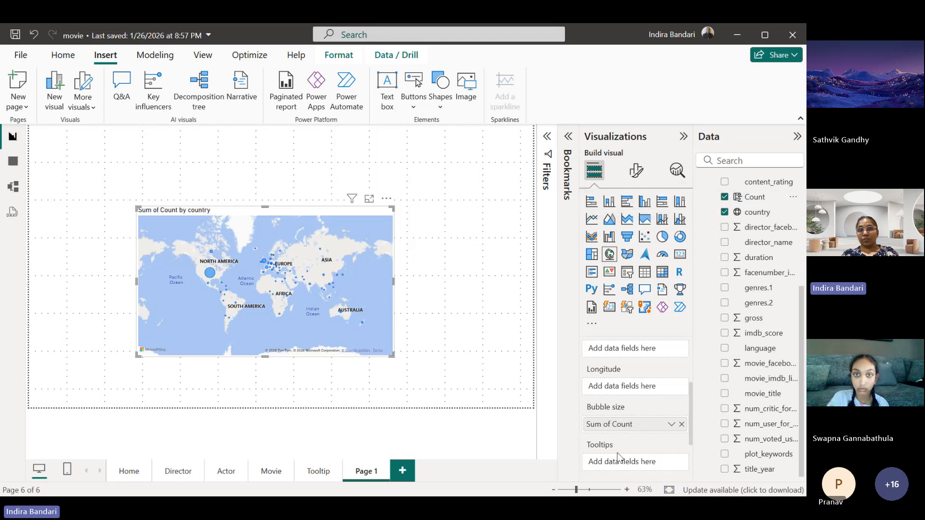
# Step: Rename the map's bubble size field to "Number of movies"
pyautogui.doubleClick(631, 424)
pyautogui.hotkey('ctrl', 'a')
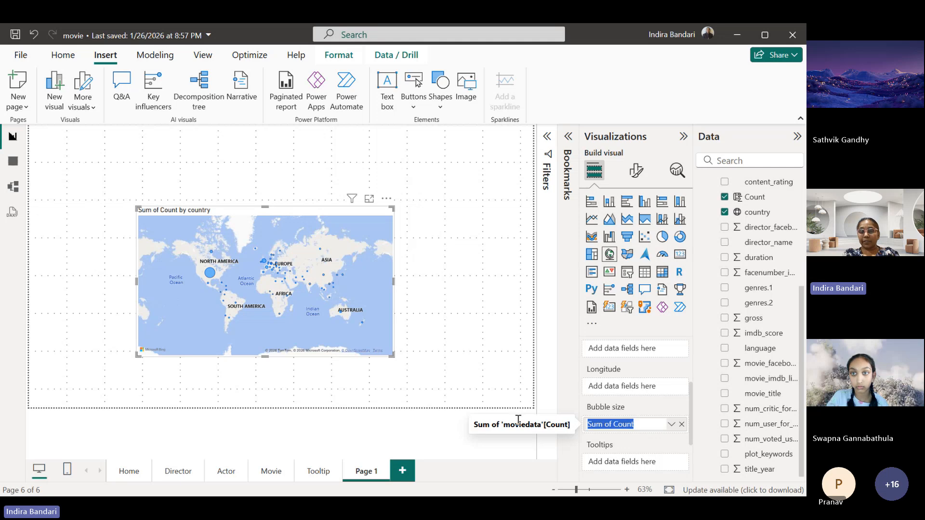
pyautogui.write('Number of movi')
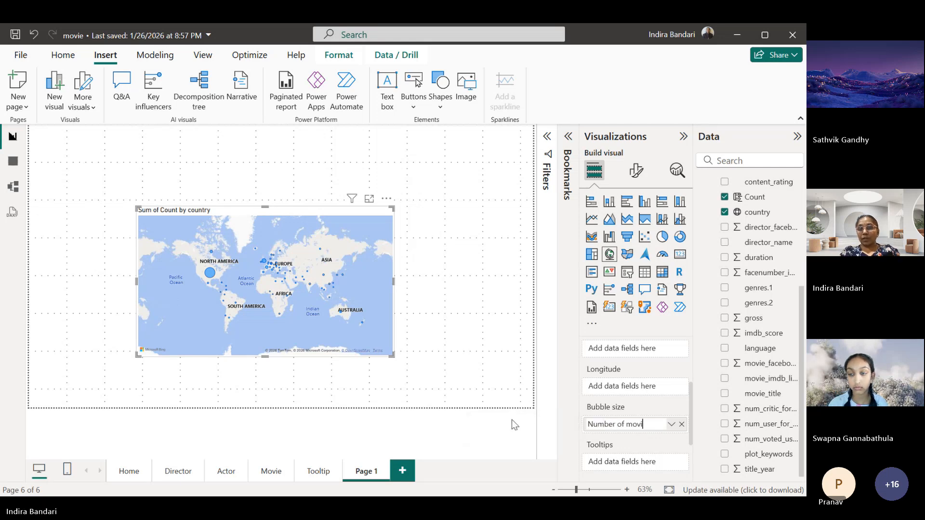
pyautogui.write('es')
pyautogui.press('Return')
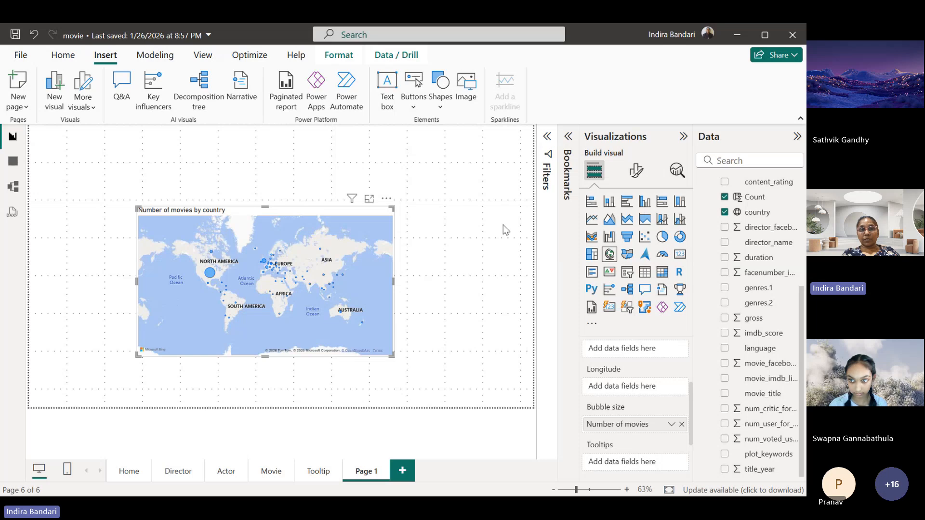
# Step: Move the movie-count map to the left side of the page, make it slightly narrower and taller, and deselect it
pyautogui.moveTo(318, 213); pyautogui.dragTo(217, 175)
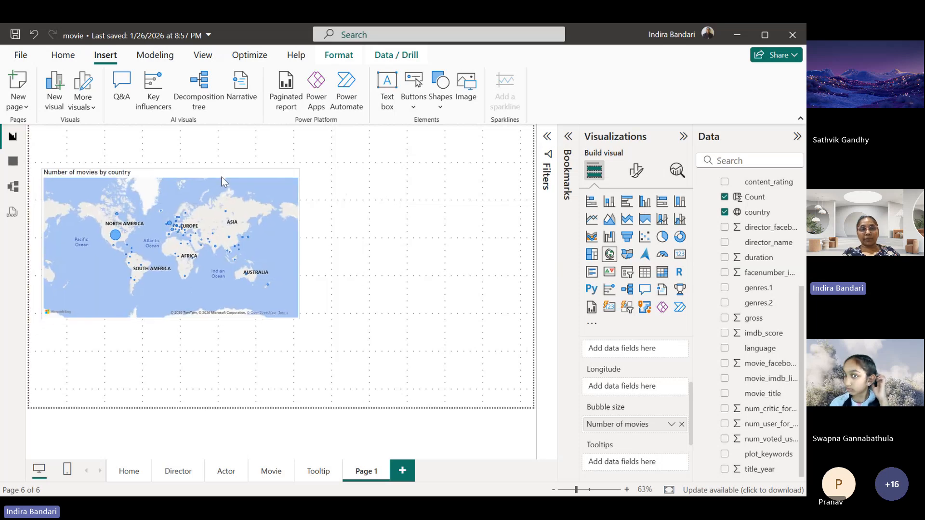
pyautogui.moveTo(292, 318); pyautogui.dragTo(286, 346)
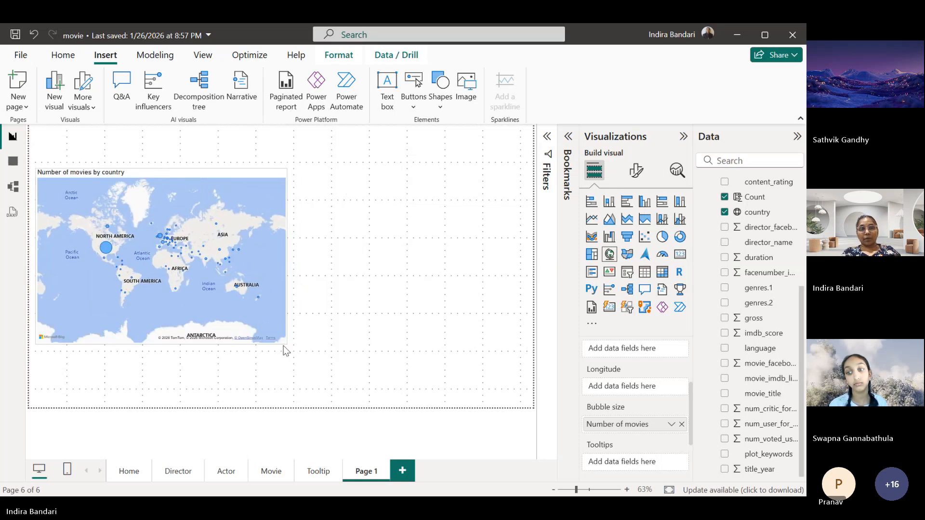
pyautogui.click(285, 345)
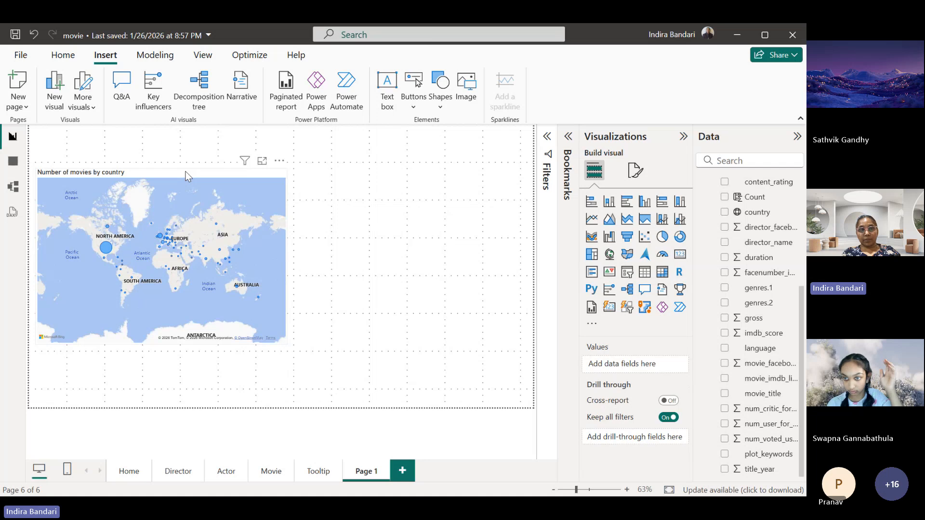
pyautogui.click(174, 179)
pyautogui.press('Escape')
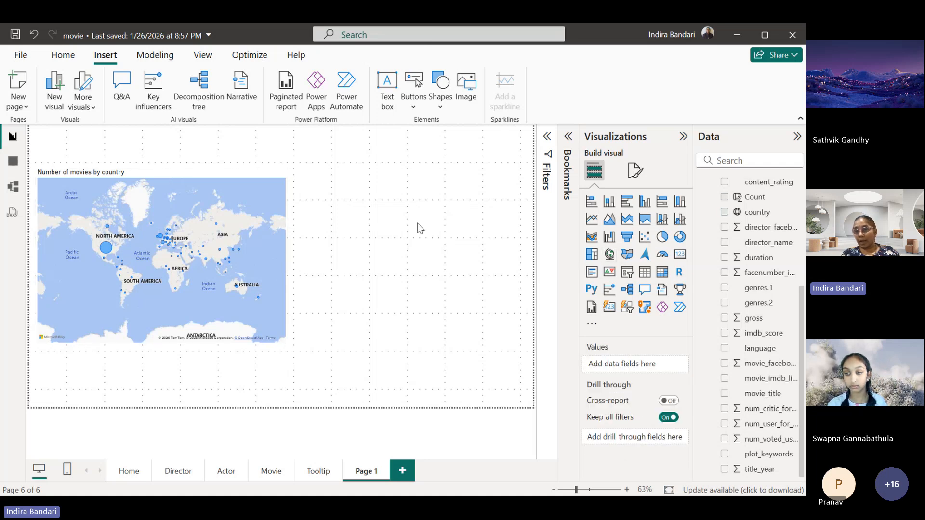
# Step: Add a second empty map visual to the right of the movie-count map, narrowed to leave a gap between them
pyautogui.click(609, 255)
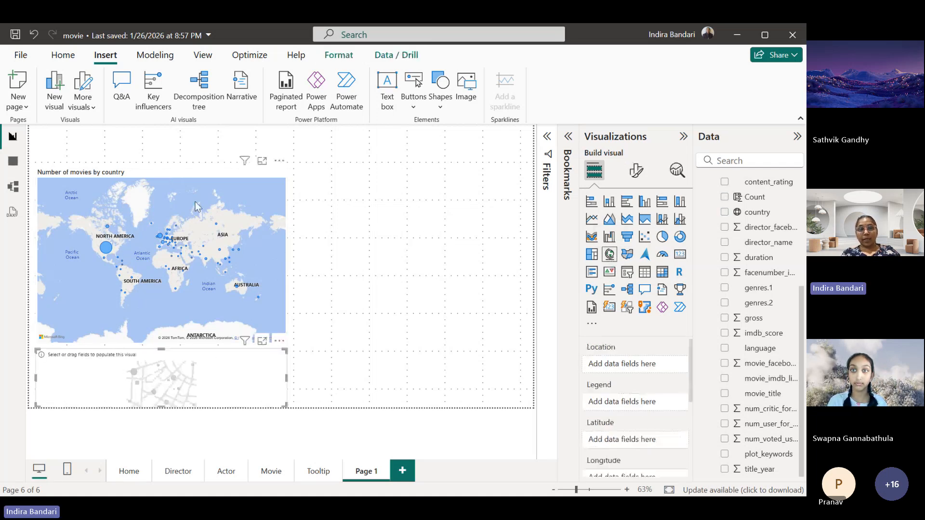
pyautogui.moveTo(184, 365); pyautogui.dragTo(447, 201)
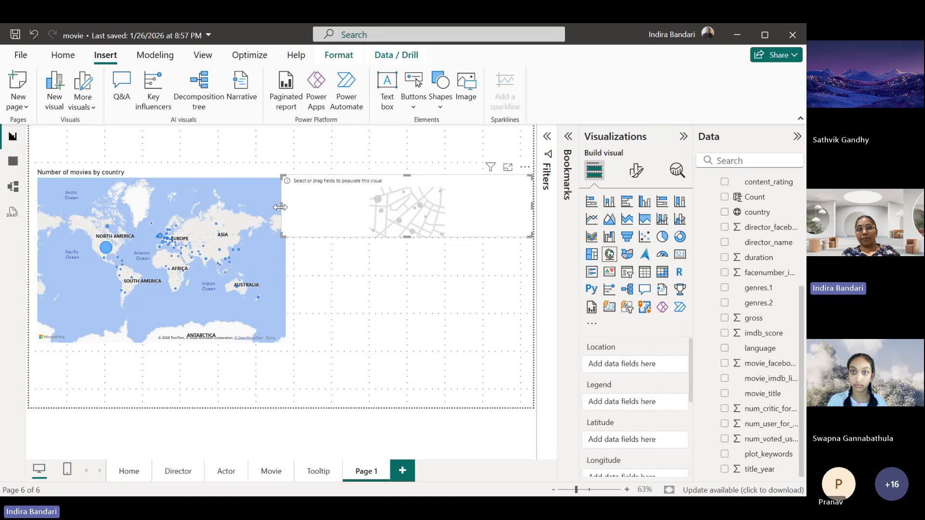
pyautogui.moveTo(281, 207); pyautogui.dragTo(322, 215)
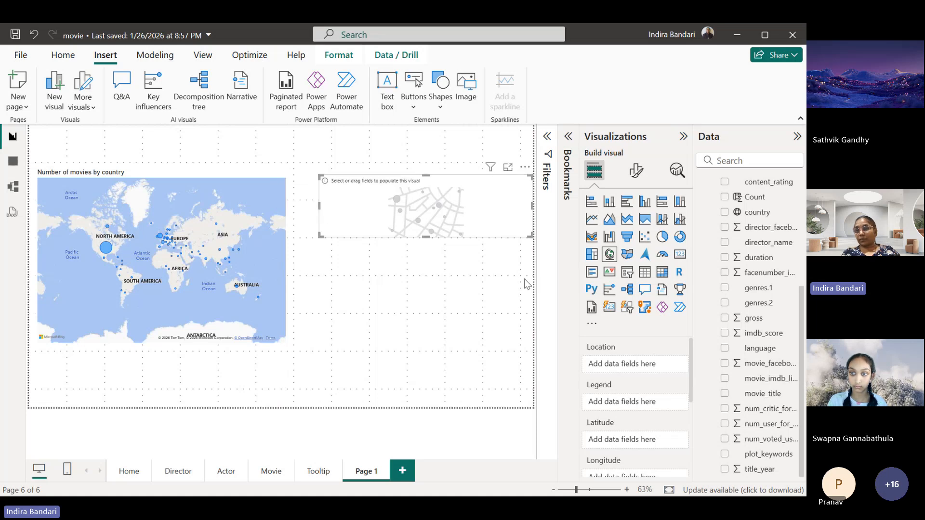
# Step: Use country as the second map's location and Budget Amount as its bubble size, and extend it down to the first map's lower edge
pyautogui.click(725, 213)
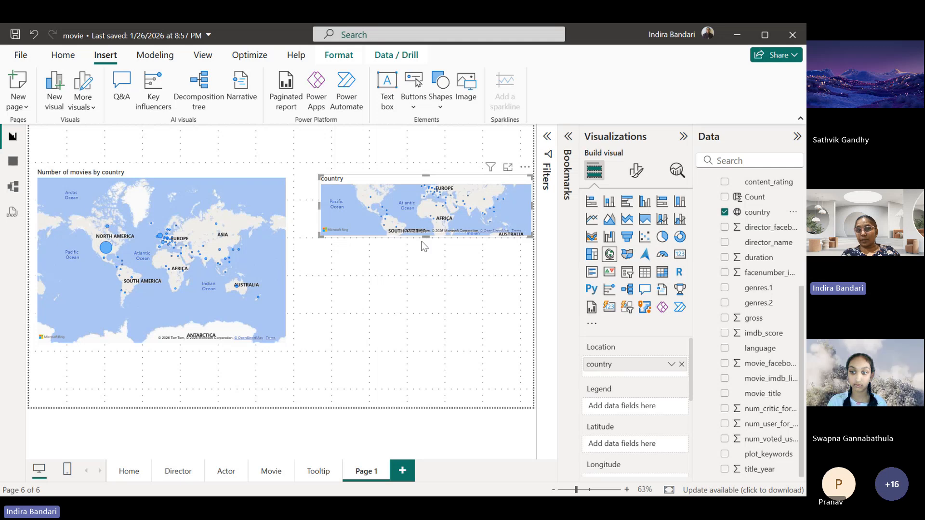
pyautogui.moveTo(426, 236); pyautogui.dragTo(418, 345)
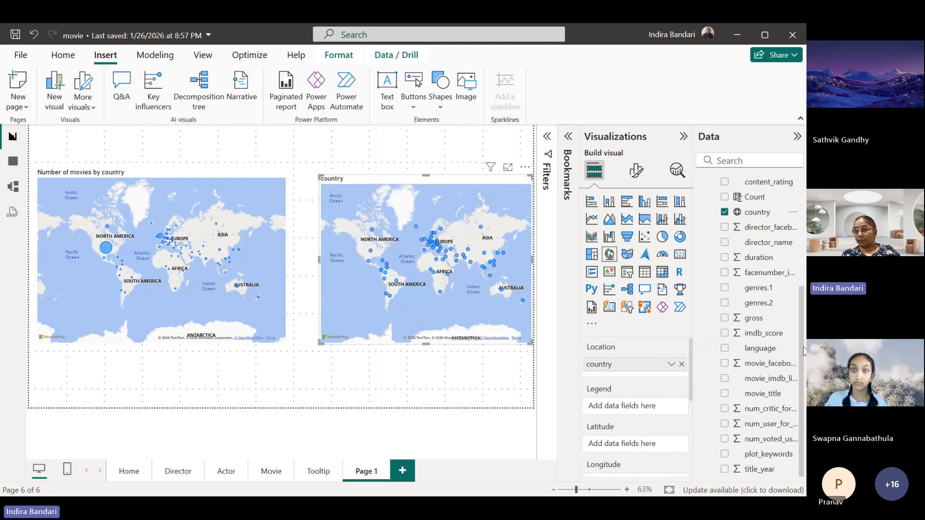
pyautogui.scroll(3, 771, 289)
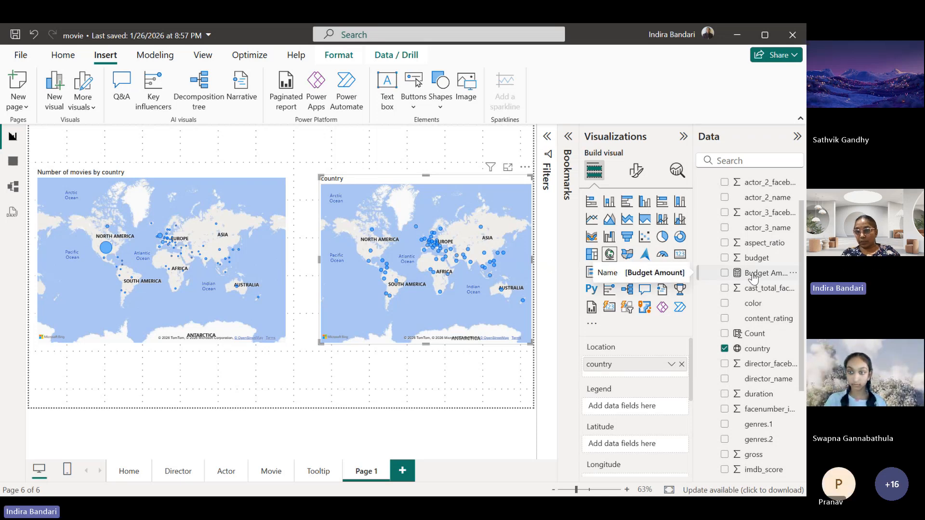
pyautogui.click(753, 278)
pyautogui.moveTo(690, 368); pyautogui.dragTo(691, 429)
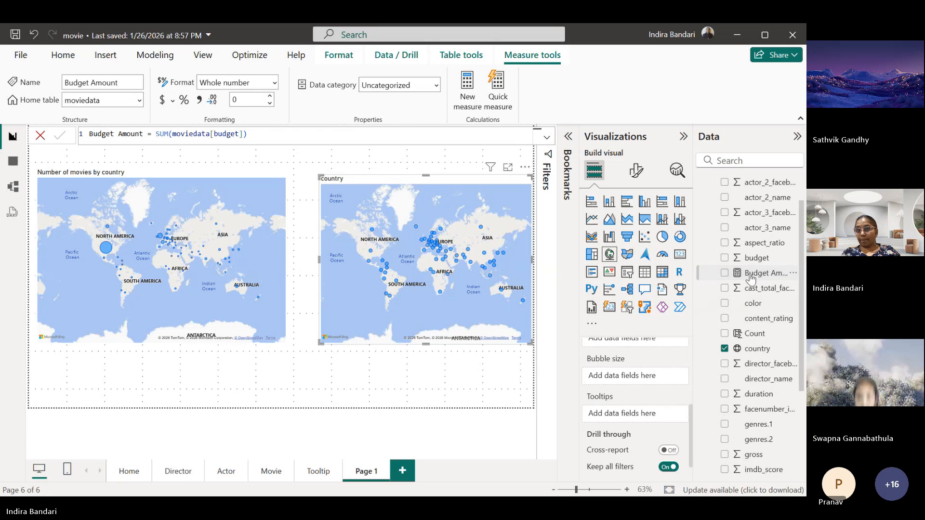
pyautogui.moveTo(754, 274); pyautogui.dragTo(632, 378)
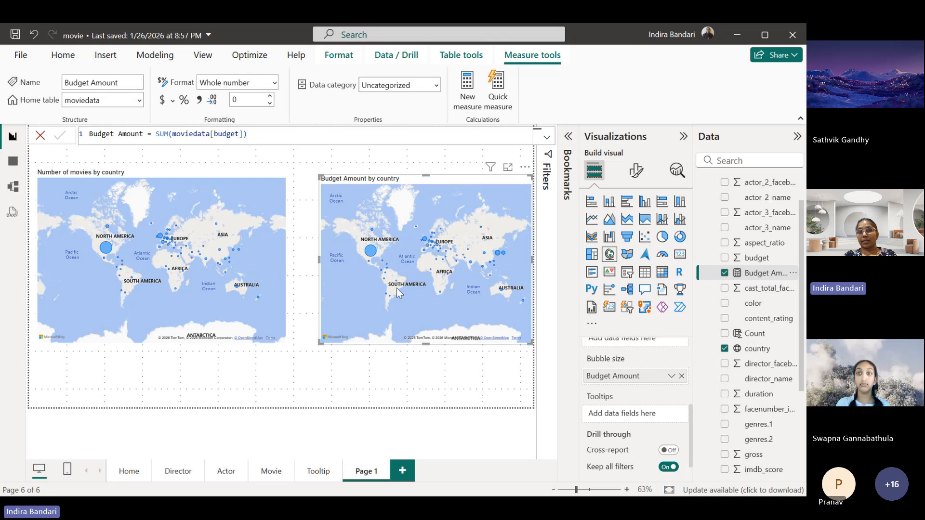
pyautogui.moveTo(370, 251)
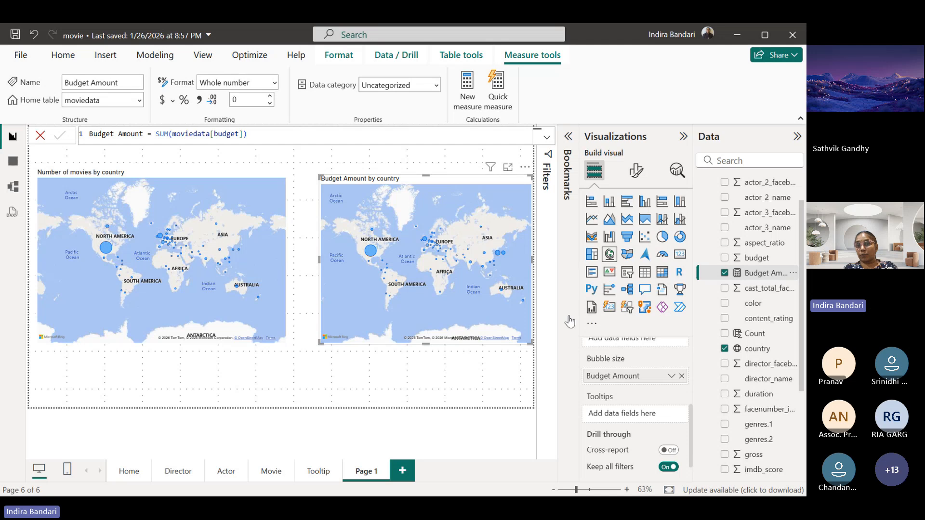
# Step: Set the map style of the Budget Amount by country map to Aerial
pyautogui.click(637, 171)
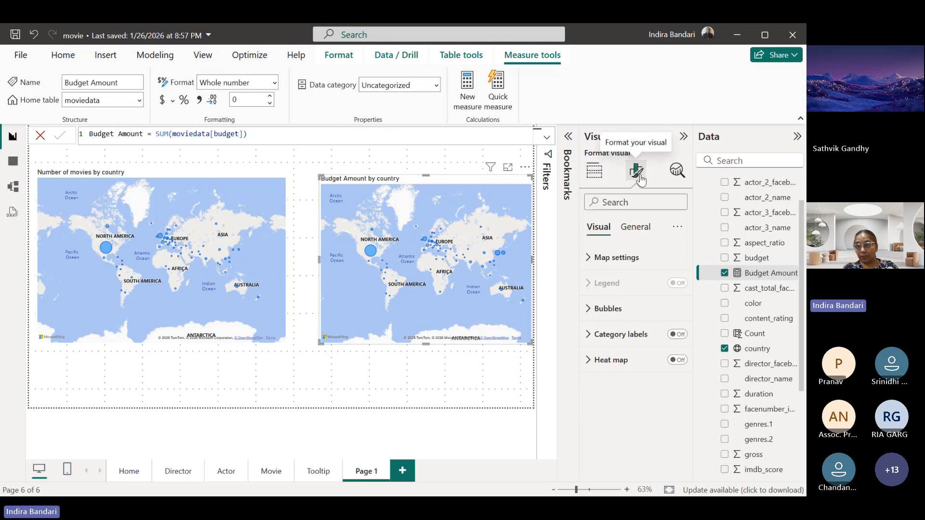
pyautogui.click(614, 257)
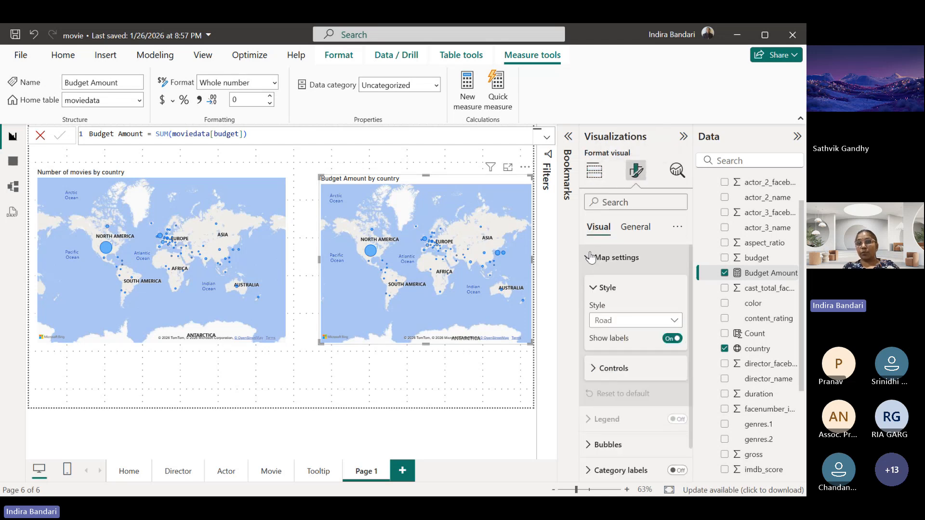
pyautogui.click(674, 321)
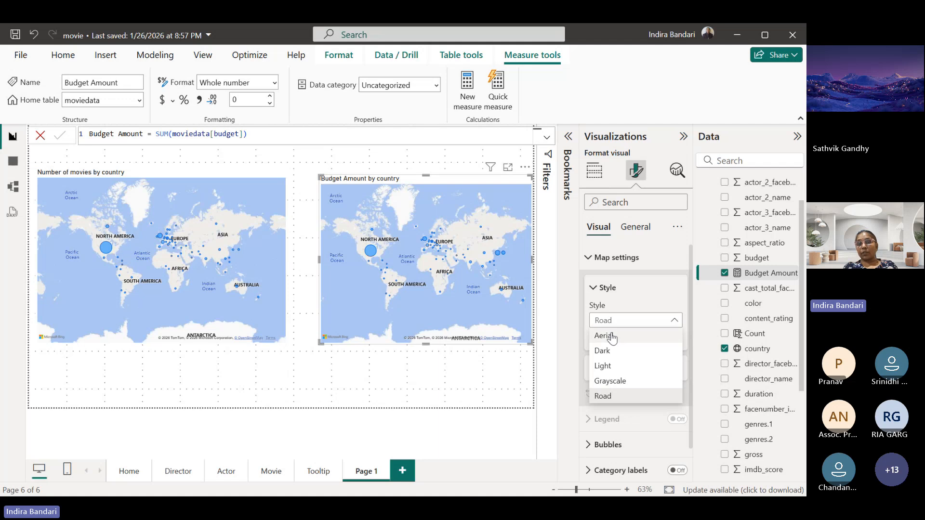
pyautogui.click(610, 336)
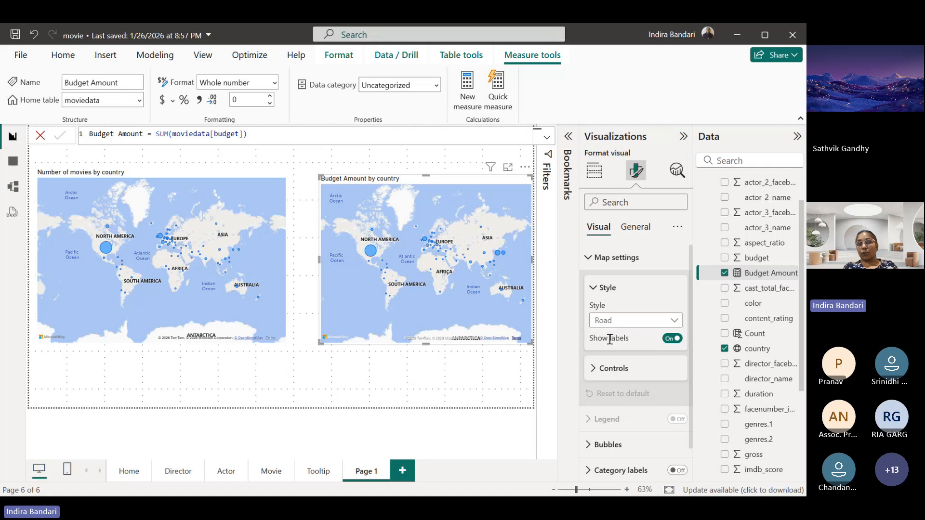
# Step: Try the Dark, Light and Grayscale styles on the Budget Amount by country map
pyautogui.click(674, 321)
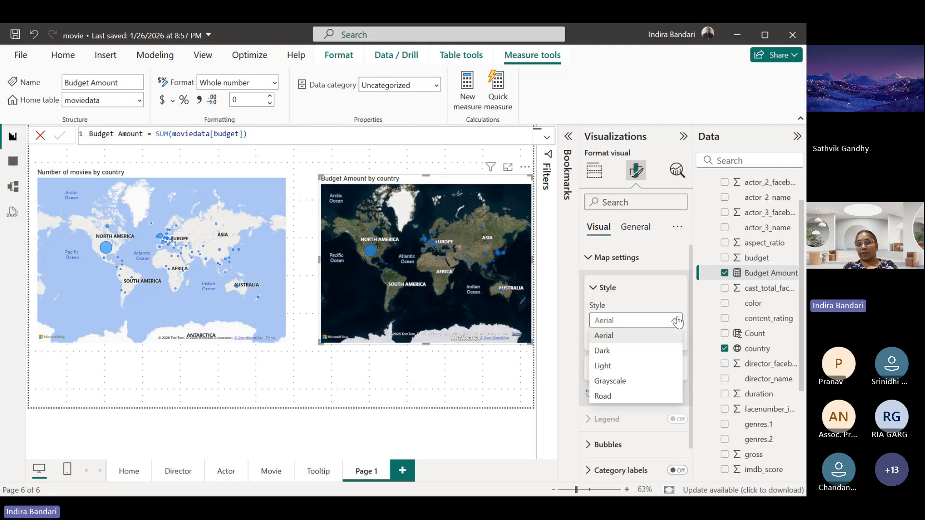
pyautogui.click(604, 351)
pyautogui.click(673, 321)
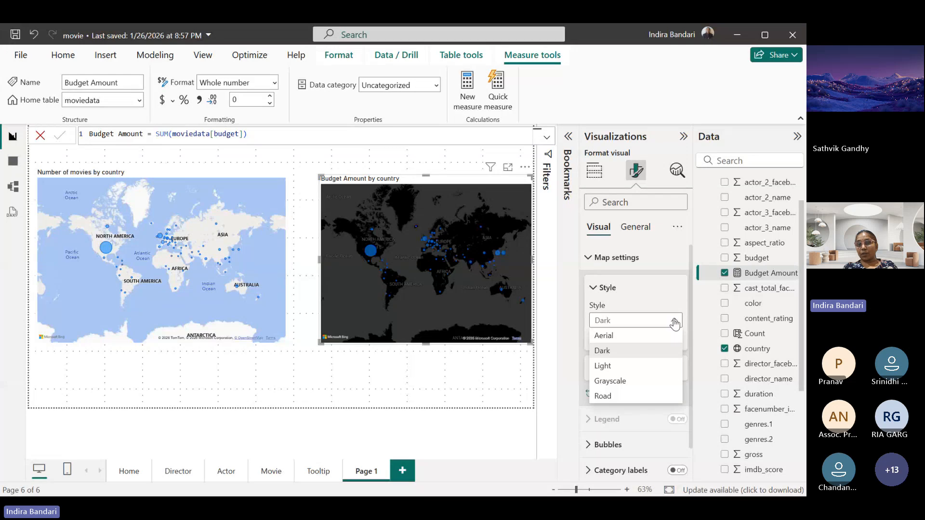
pyautogui.click(608, 366)
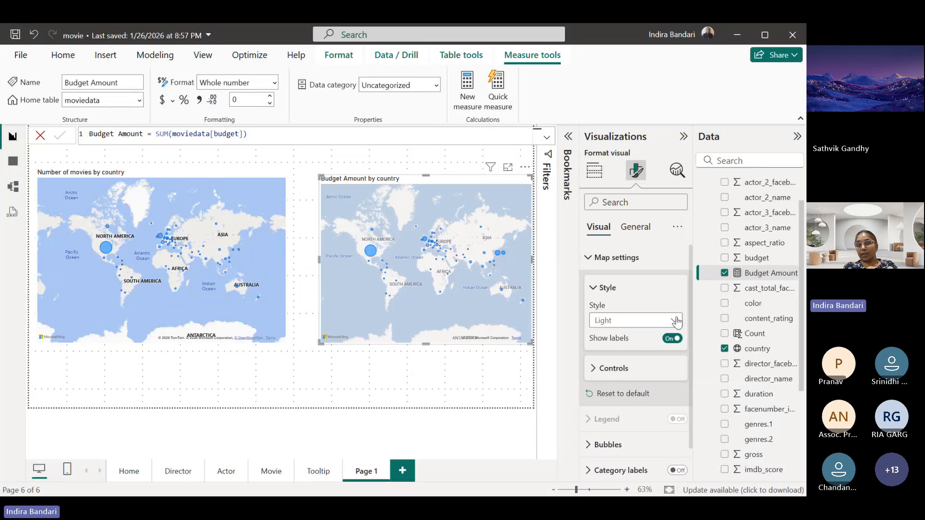
pyautogui.click(612, 321)
pyautogui.click(618, 383)
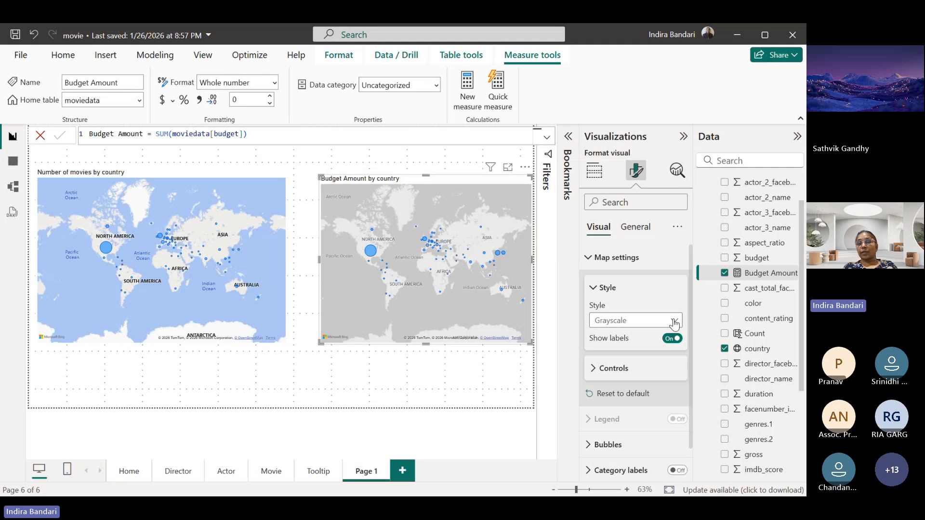
# Step: Return the Budget Amount by country map to the Aerial style and collapse its map settings
pyautogui.click(636, 321)
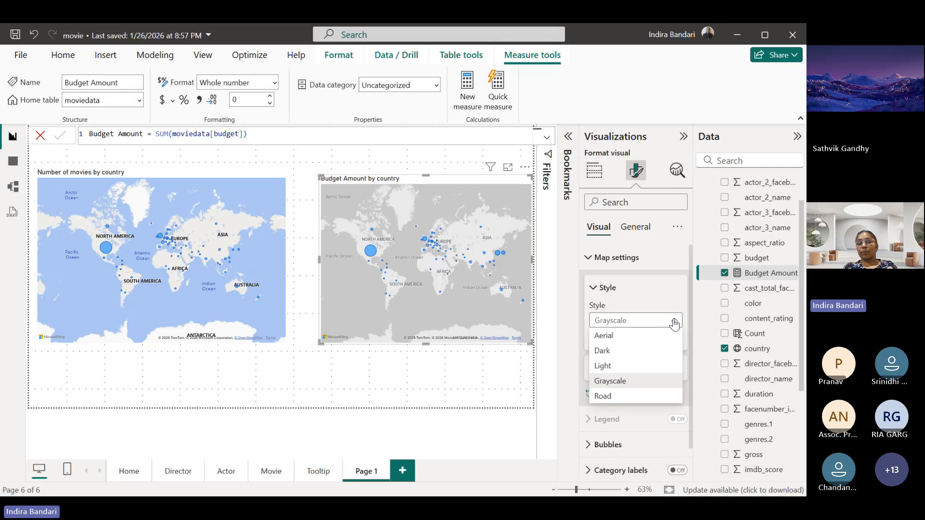
pyautogui.click(603, 336)
pyautogui.click(587, 259)
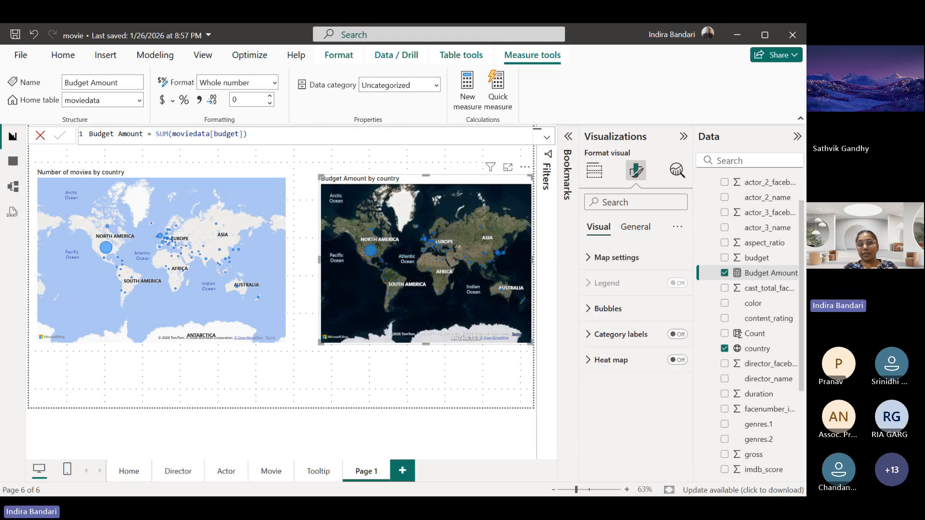